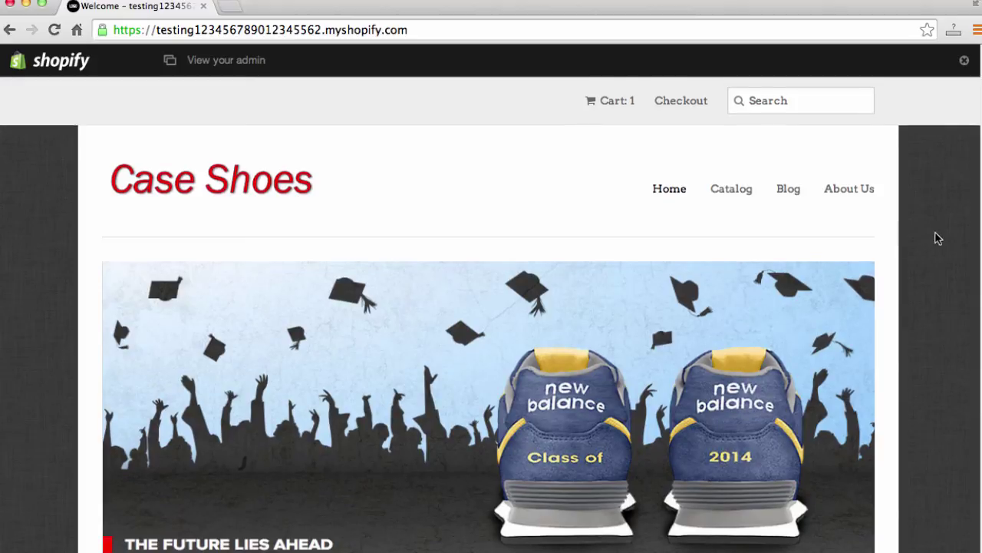
Step: Browse down the Case Shoes home page, then open the catalog of all products
scroll(935, 230, down, 1)
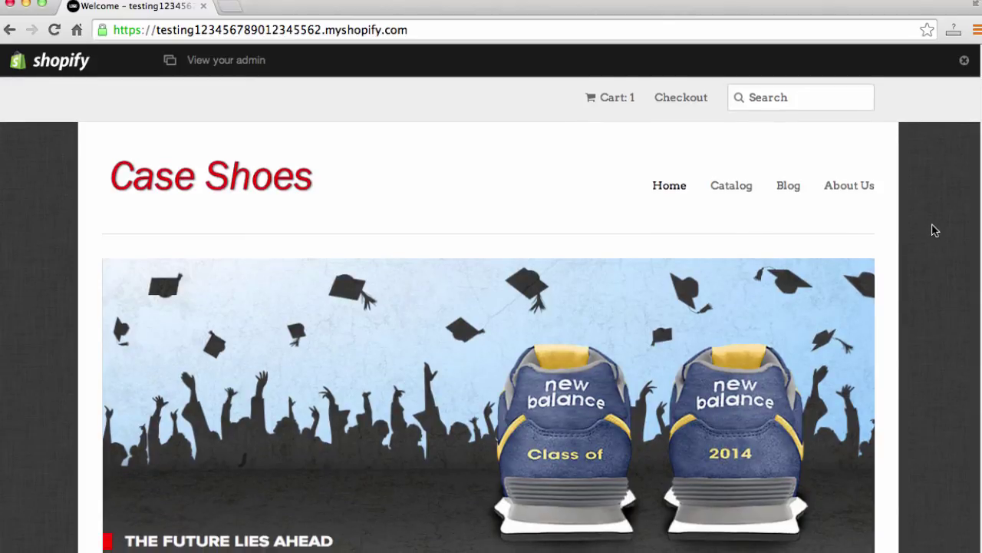
scroll(929, 227, down, 2)
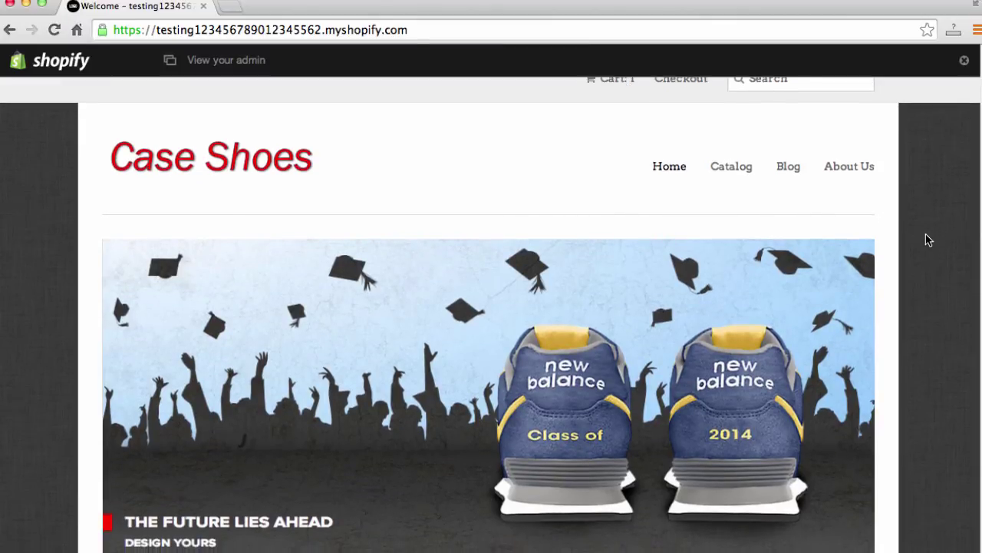
scroll(927, 236, up, 2)
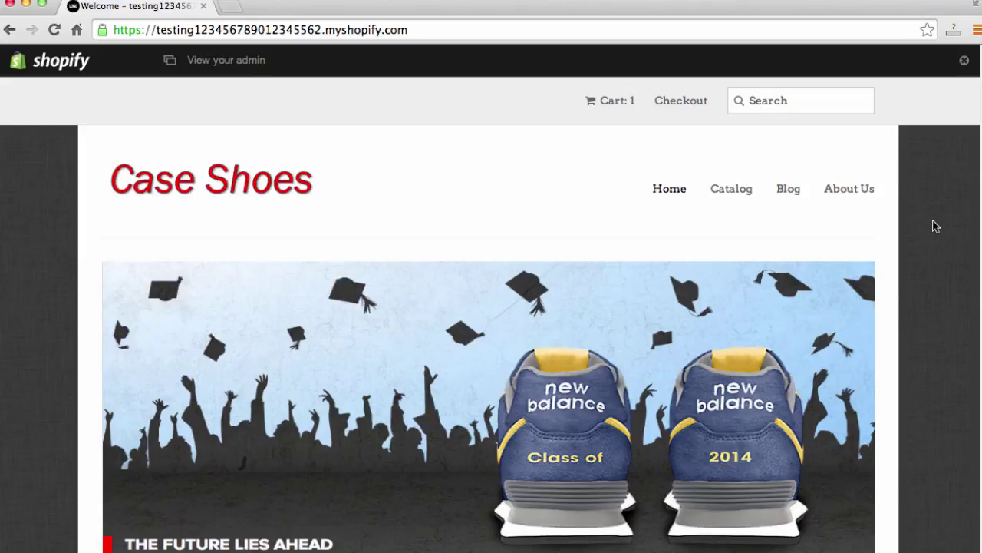
scroll(958, 256, down, 1)
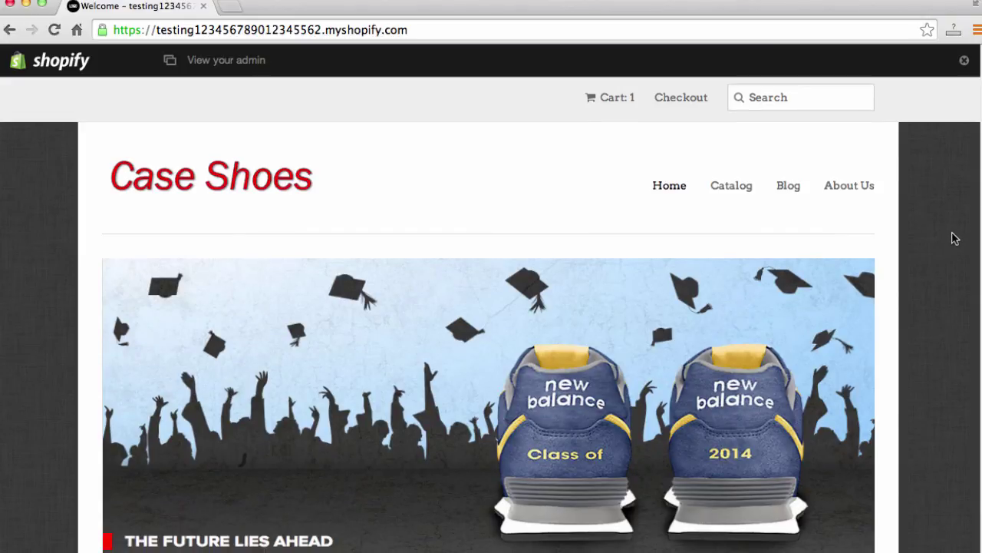
scroll(944, 254, down, 2)
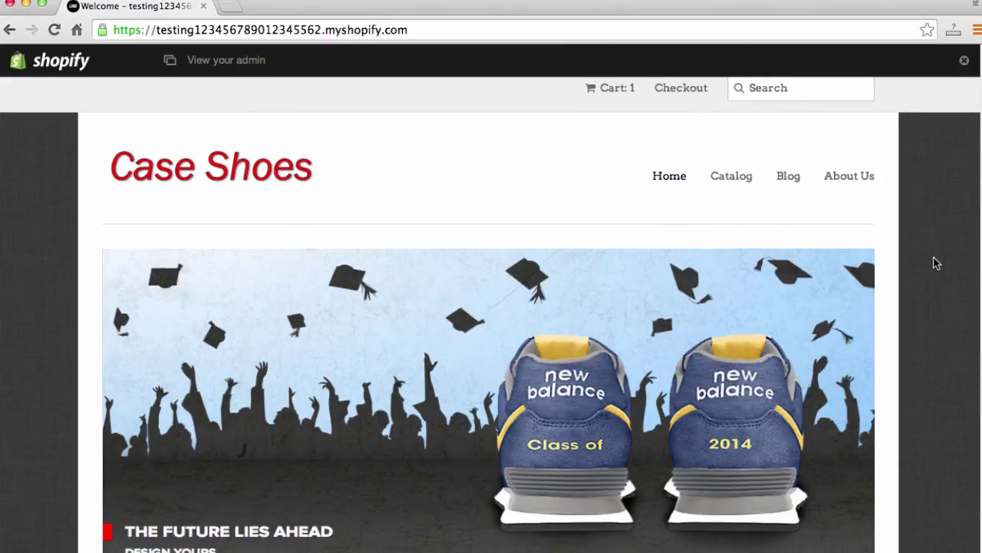
scroll(937, 264, down, 1)
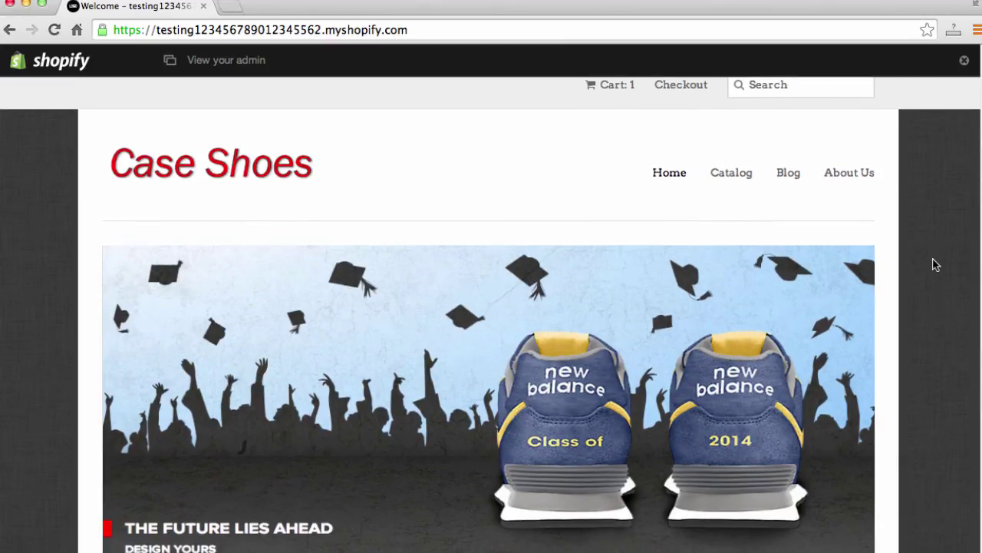
scroll(936, 264, down, 1)
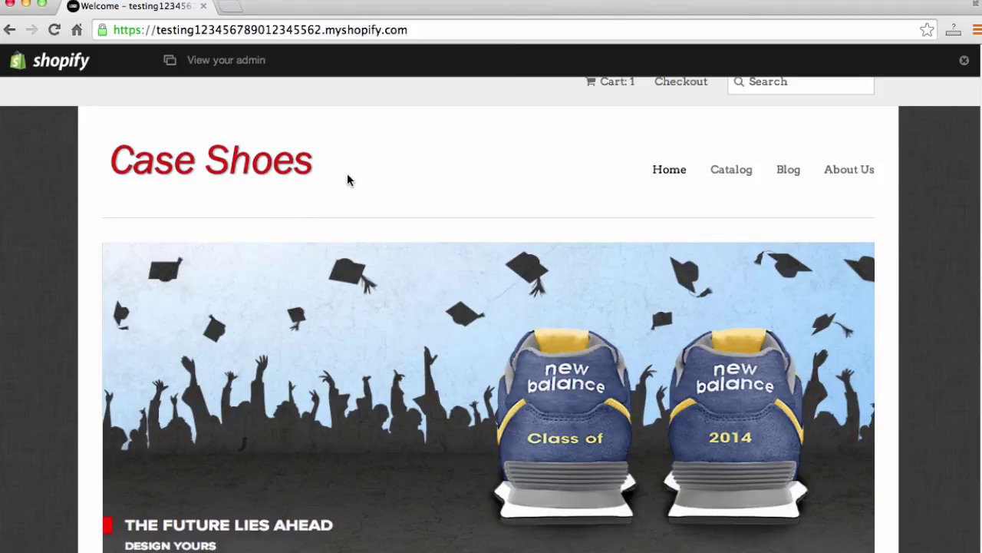
scroll(367, 285, down, 4)
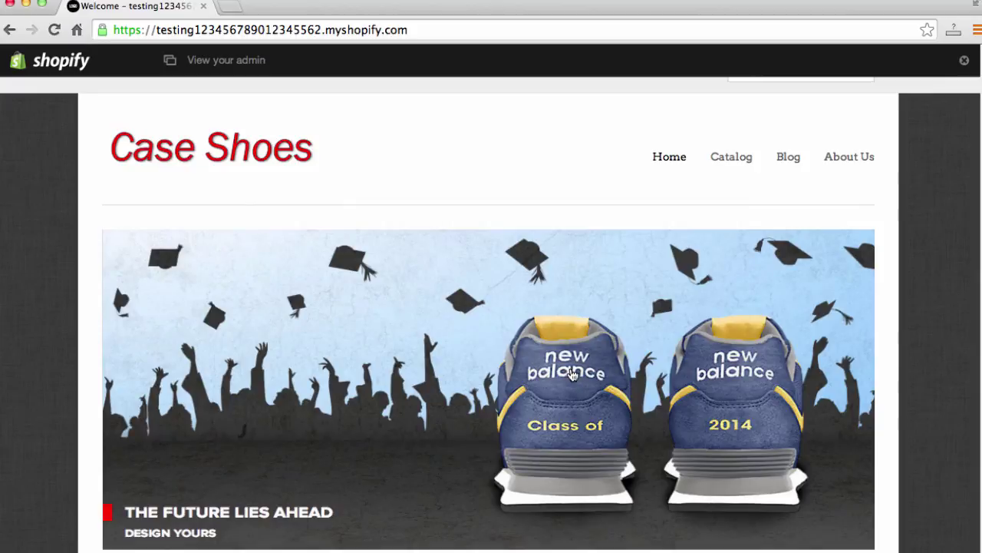
scroll(591, 384, down, 1)
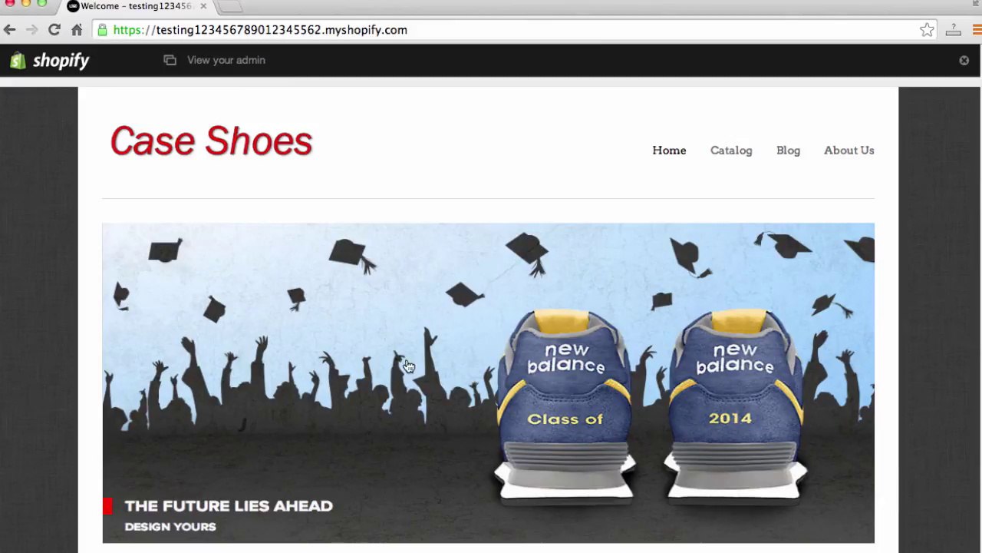
scroll(763, 395, down, 1)
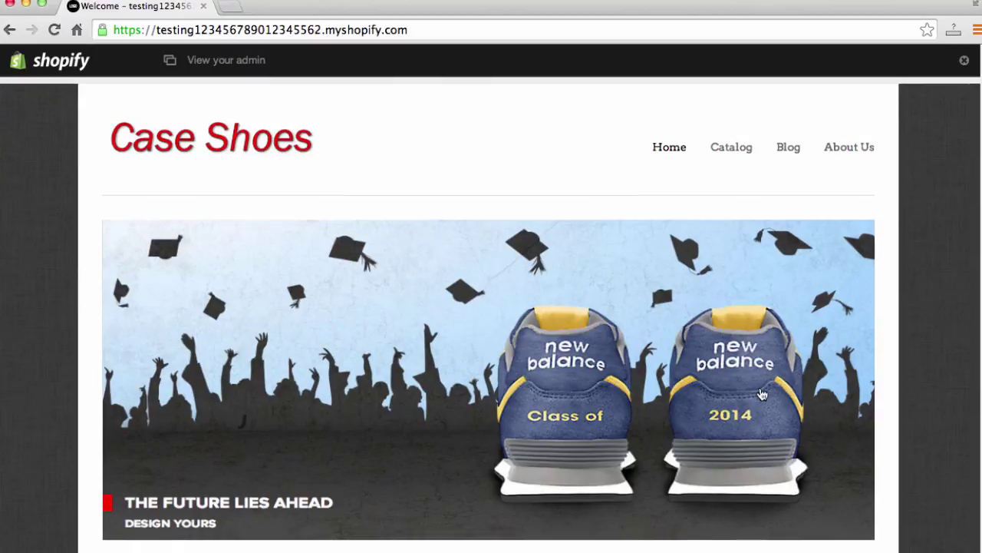
scroll(763, 394, down, 5)
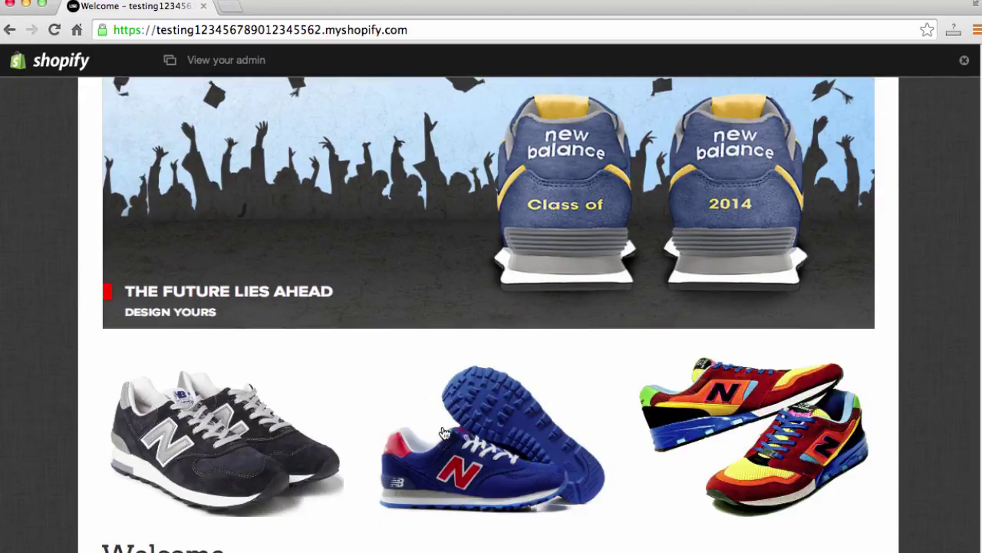
scroll(433, 434, down, 5)
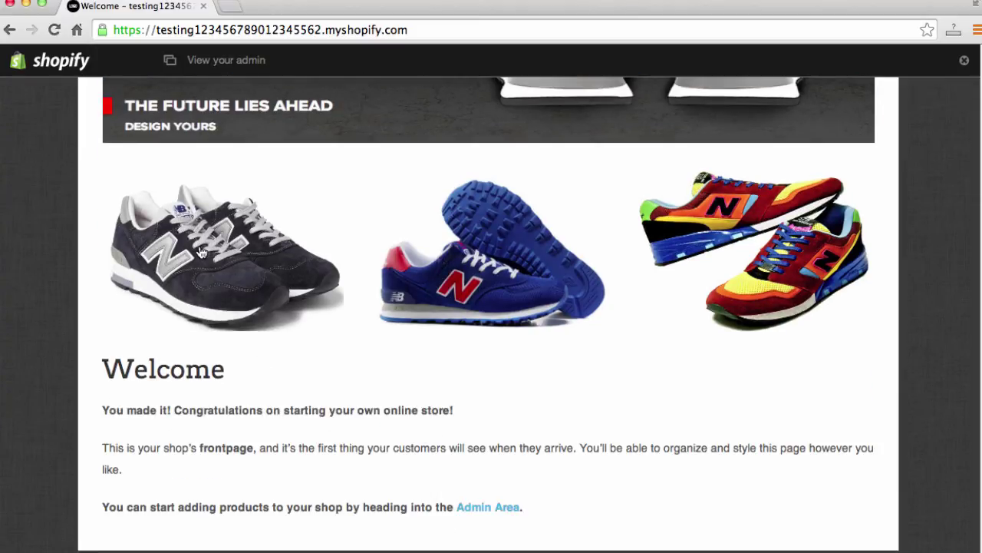
click(202, 253)
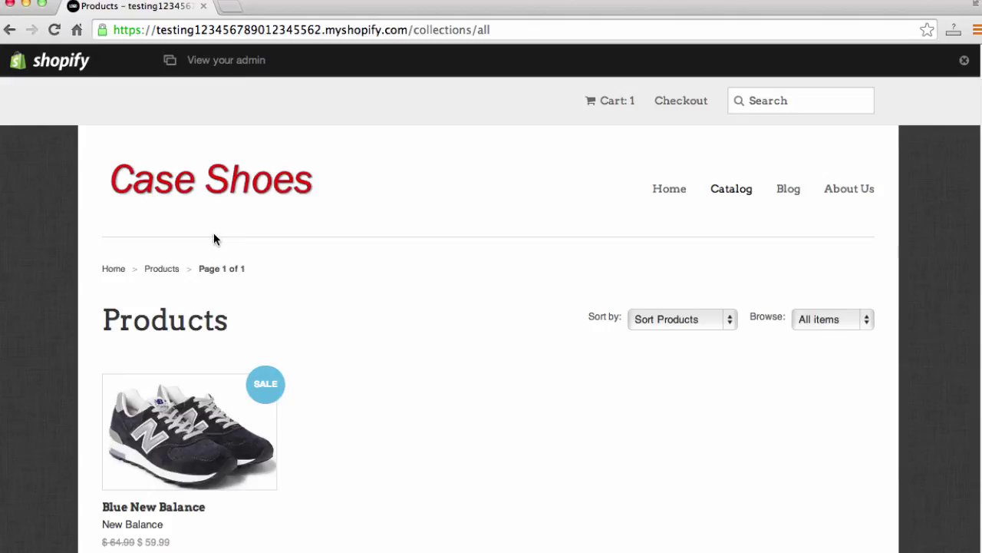
Step: Open the Blue New Balance product and read its $59.99 sale price and description
click(190, 463)
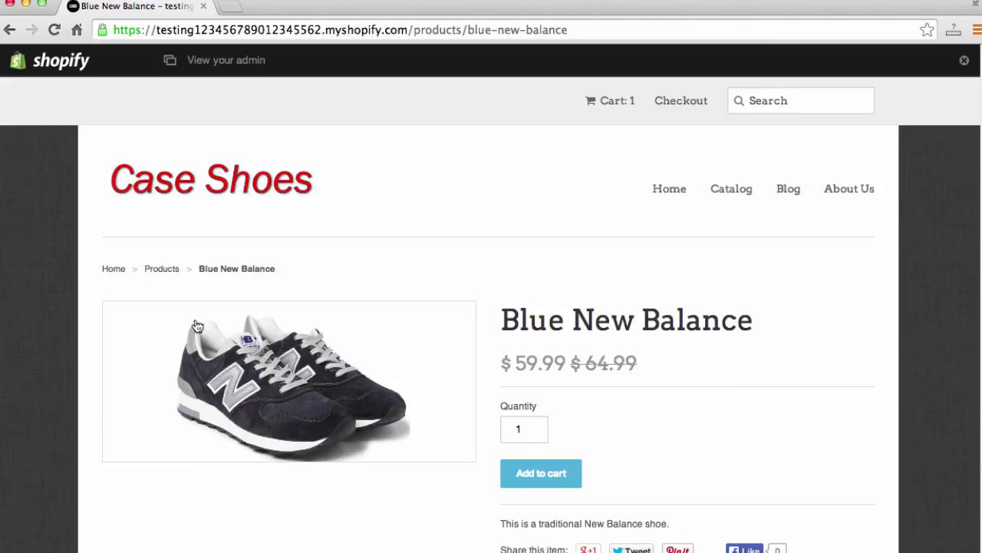
scroll(198, 327, down, 1)
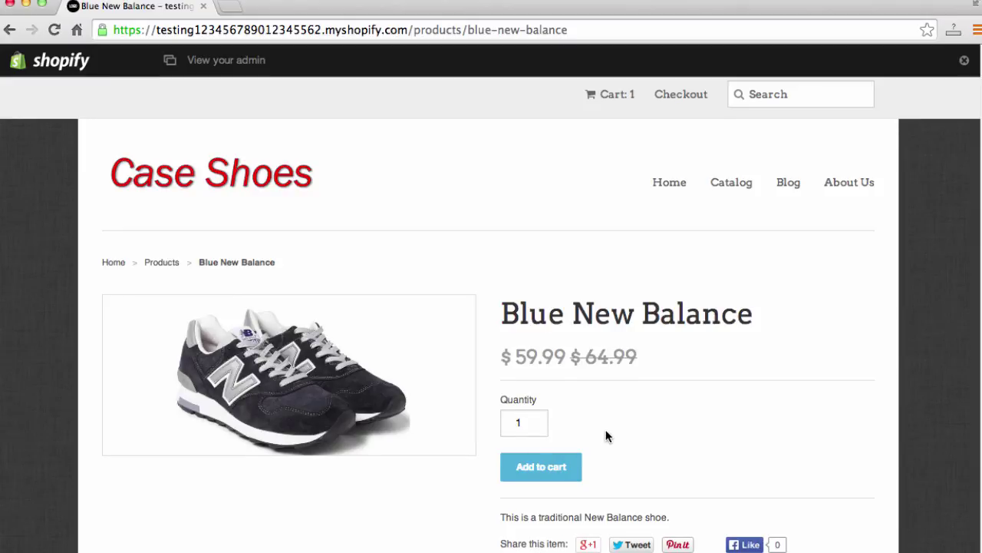
scroll(606, 430, down, 1)
scroll(666, 380, down, 5)
scroll(668, 383, up, 5)
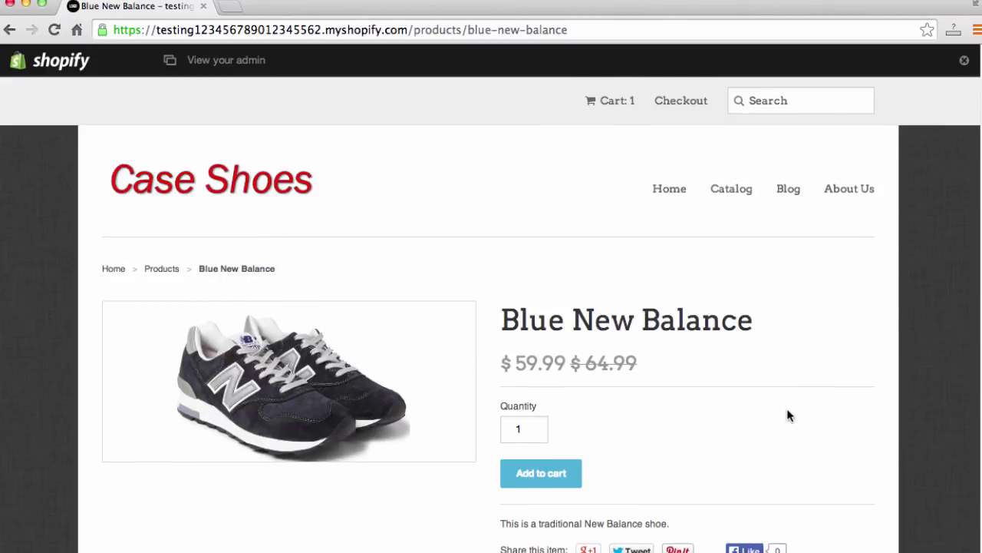
Step: View the About Us page and select its six suggested topics
click(844, 200)
scroll(836, 205, down, 1)
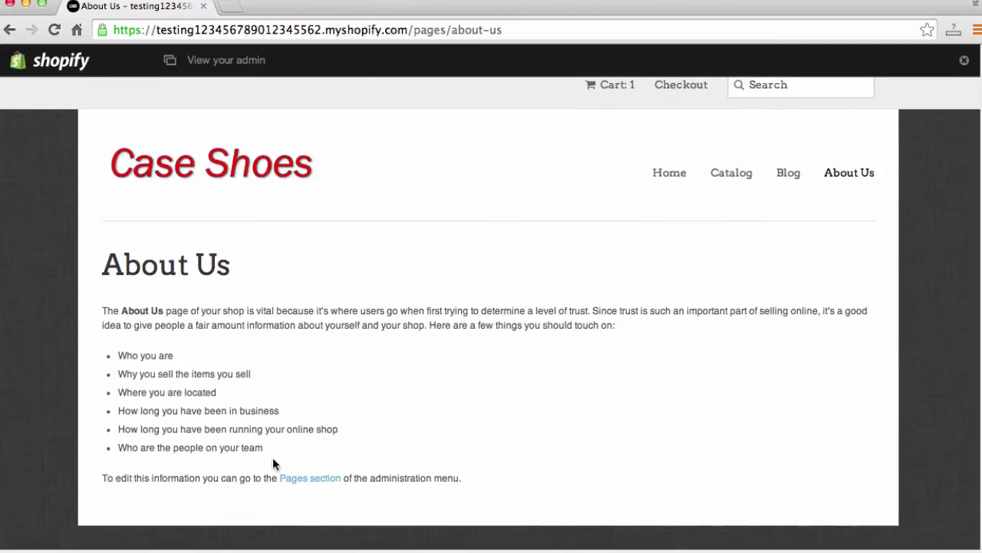
drag(273, 458, 121, 348)
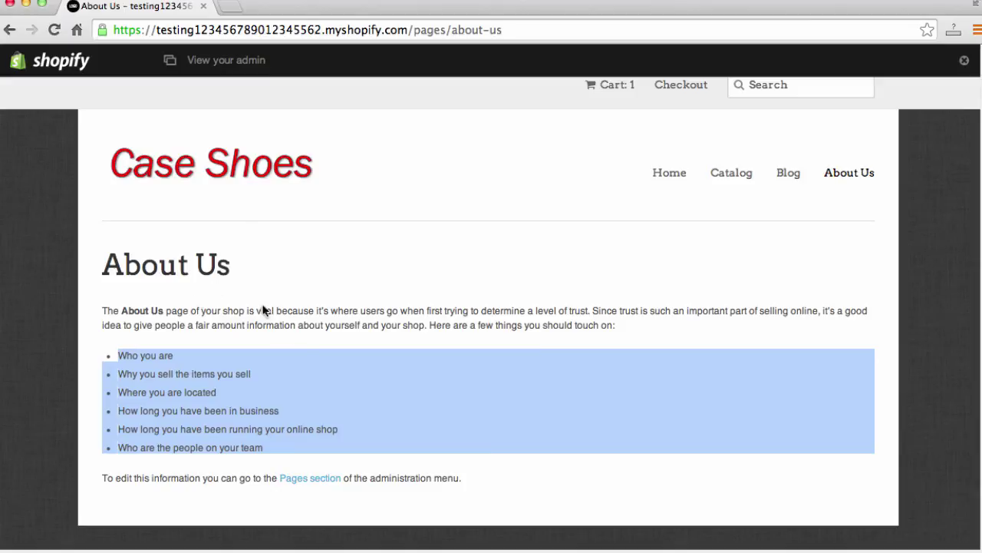
Step: Look over the News blog, then return to the Case Shoes home page
click(788, 173)
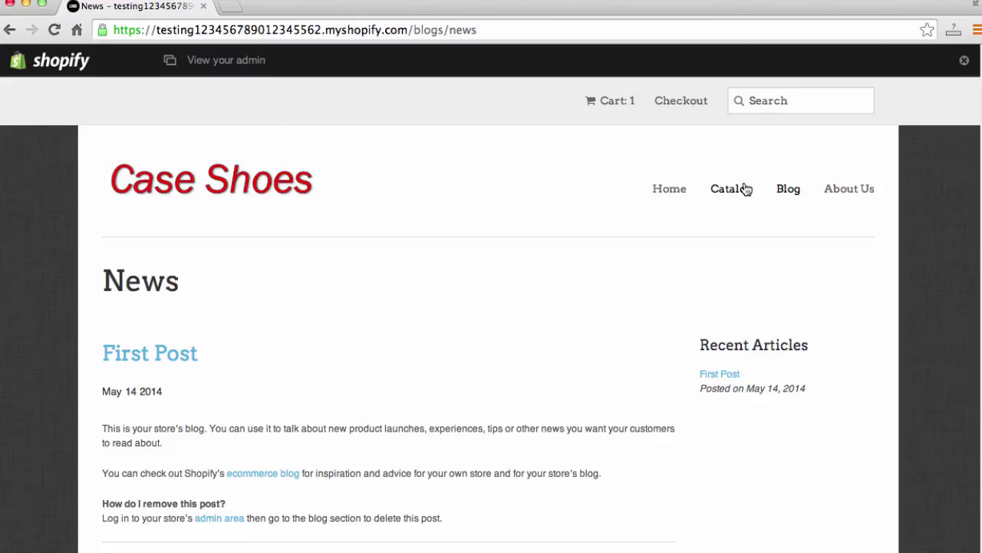
scroll(708, 222, down, 5)
scroll(708, 221, up, 5)
click(220, 179)
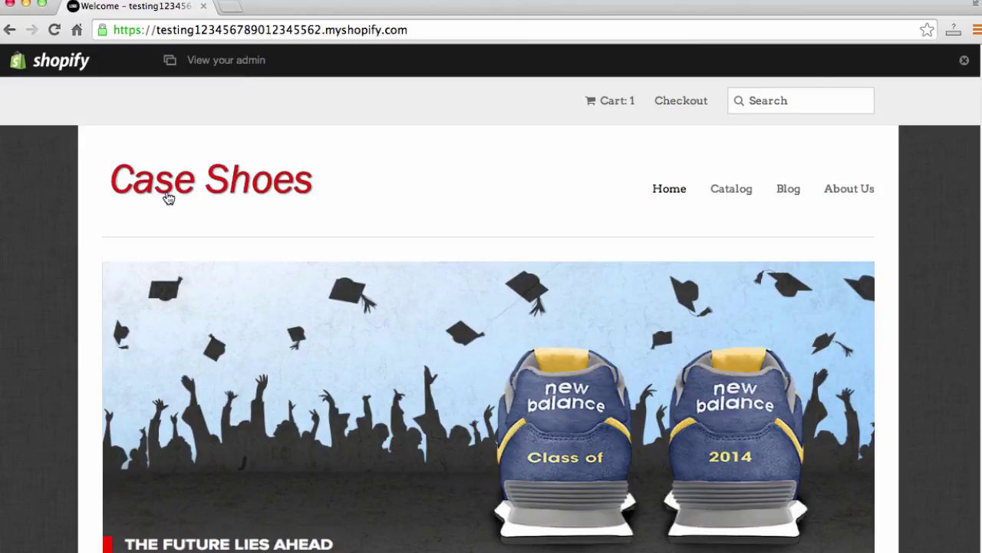
scroll(119, 232, down, 1)
scroll(123, 229, up, 1)
Step: Load shopify.com in a new browser tab and scroll down its page
click(232, 9)
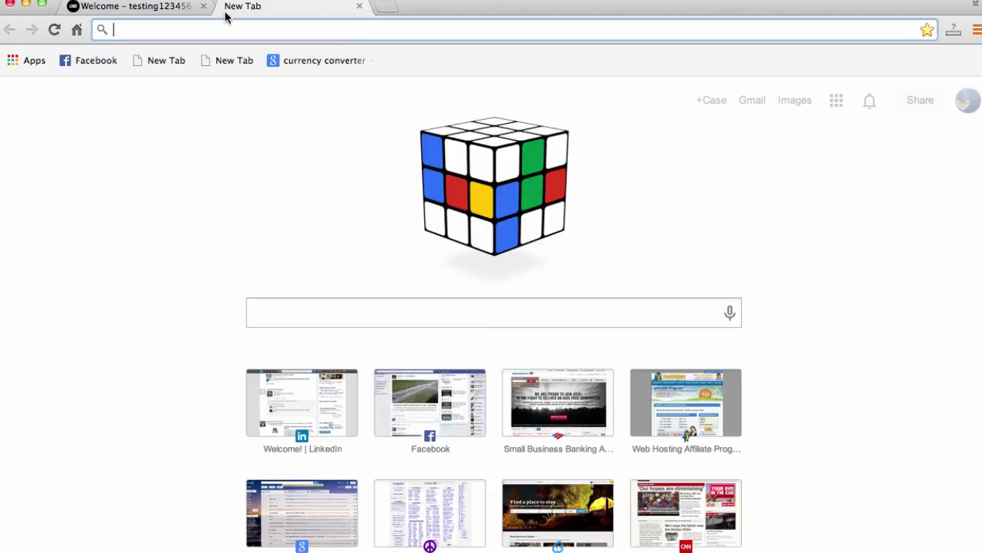
text(shopi)
key(Return)
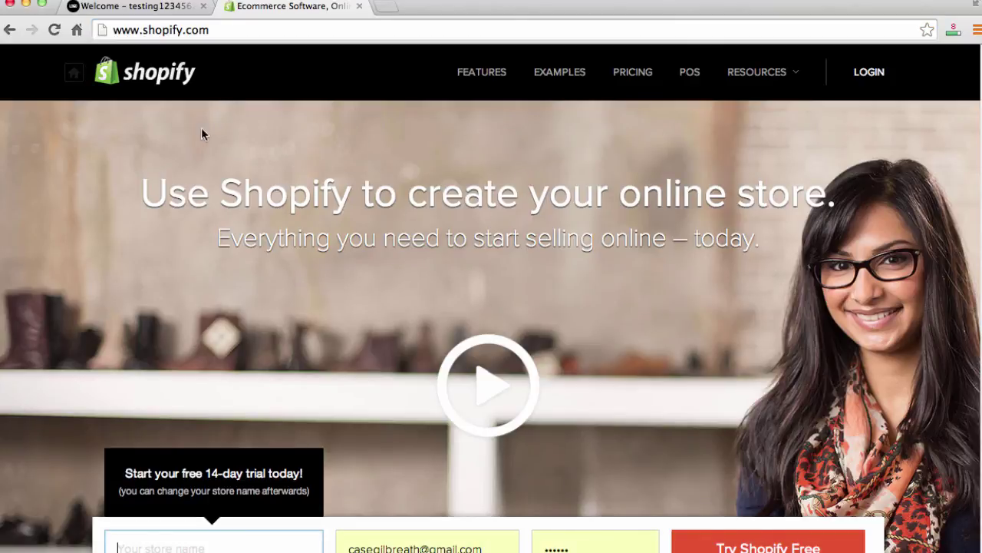
scroll(197, 138, down, 1)
scroll(197, 138, down, 3)
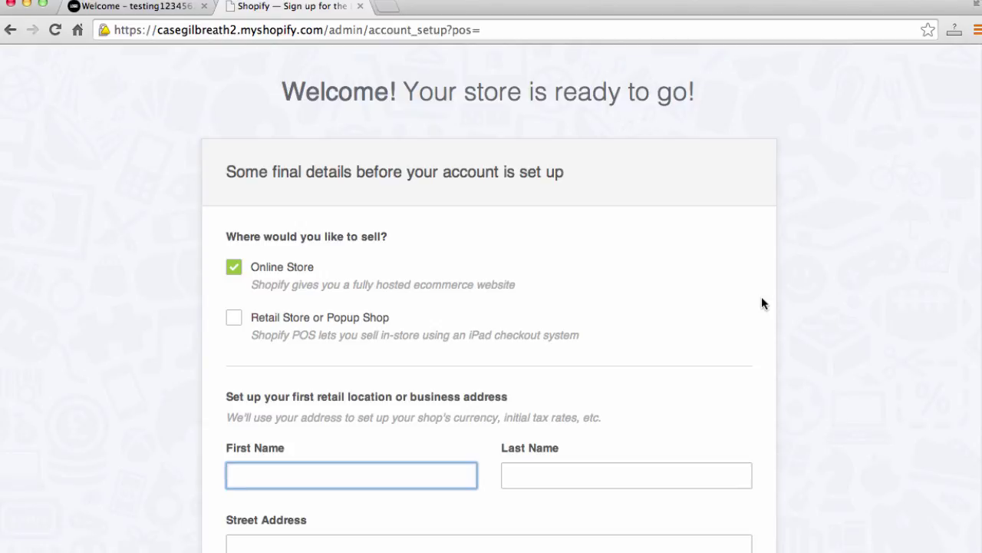
Step: Enter the owner's first and last name on the store setup form
scroll(749, 300, down, 2)
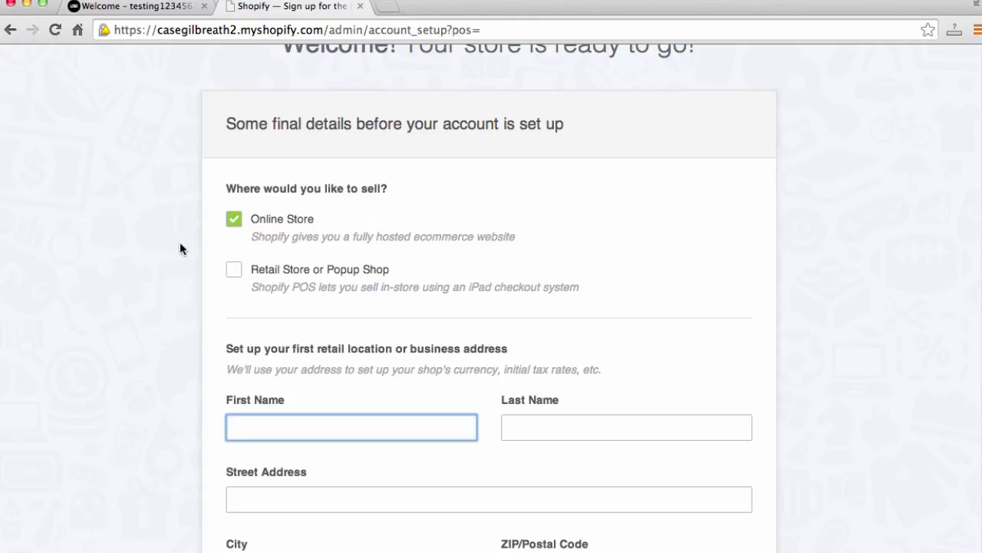
scroll(161, 246, down, 2)
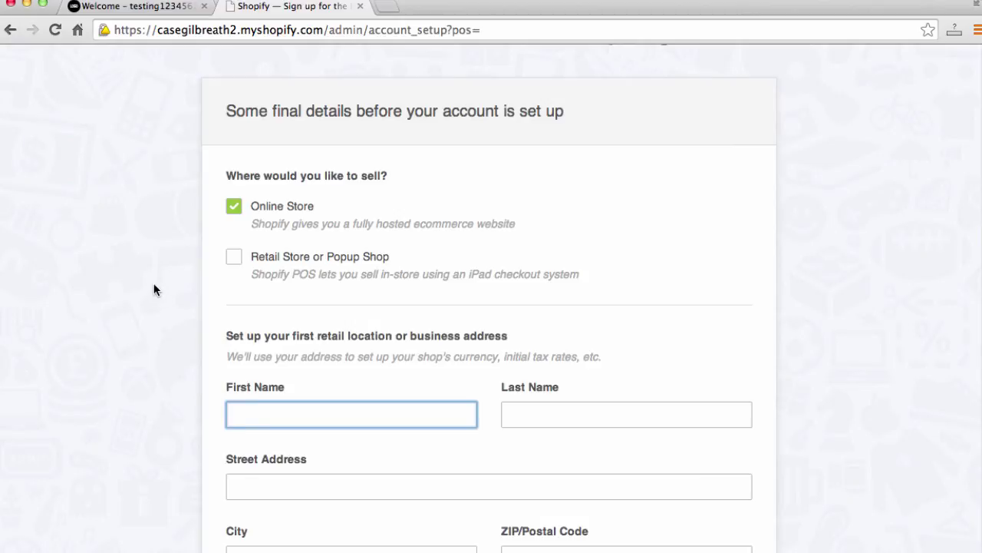
scroll(152, 284, down, 3)
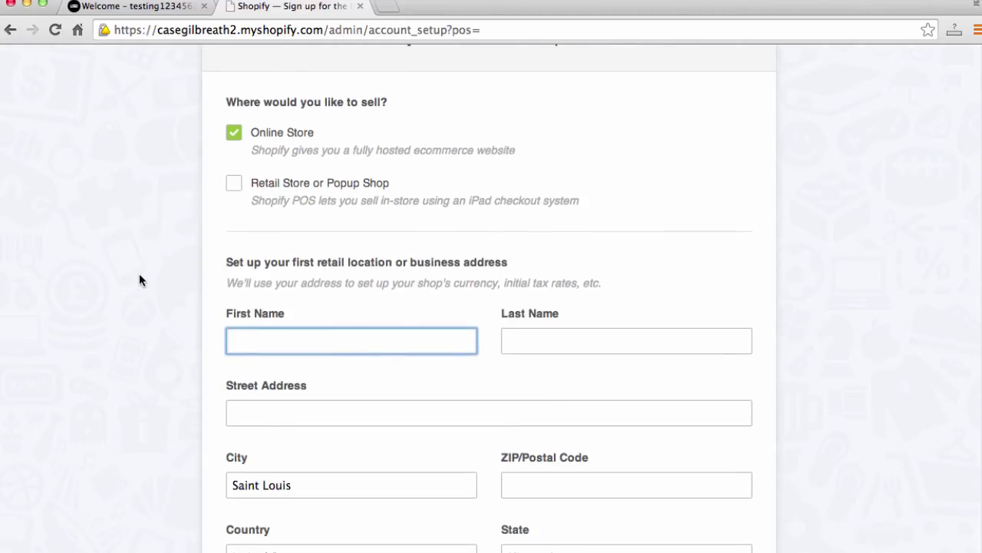
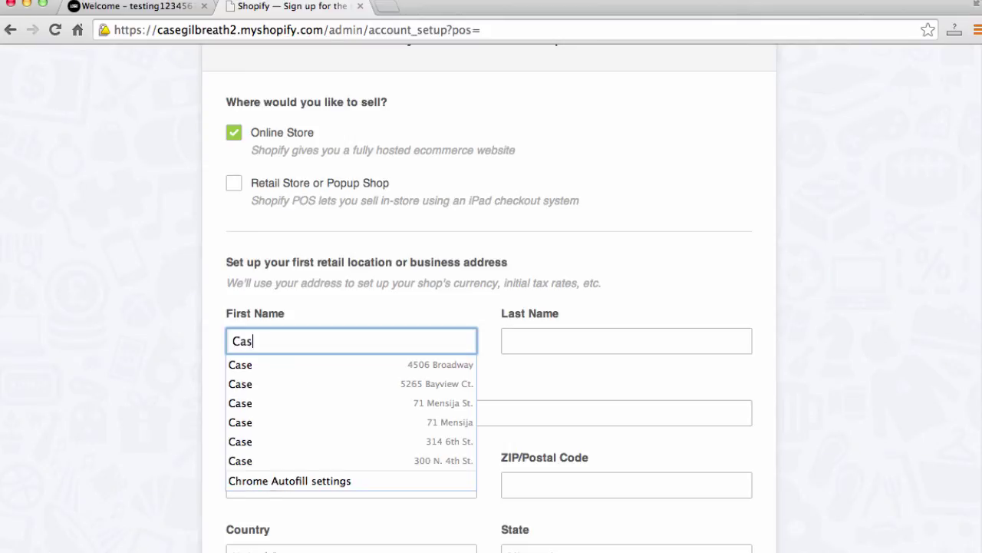
key(Tab)
Step: Fill street, city, ZIP, country, state and phone from the saved address suggestion
key(Tab)
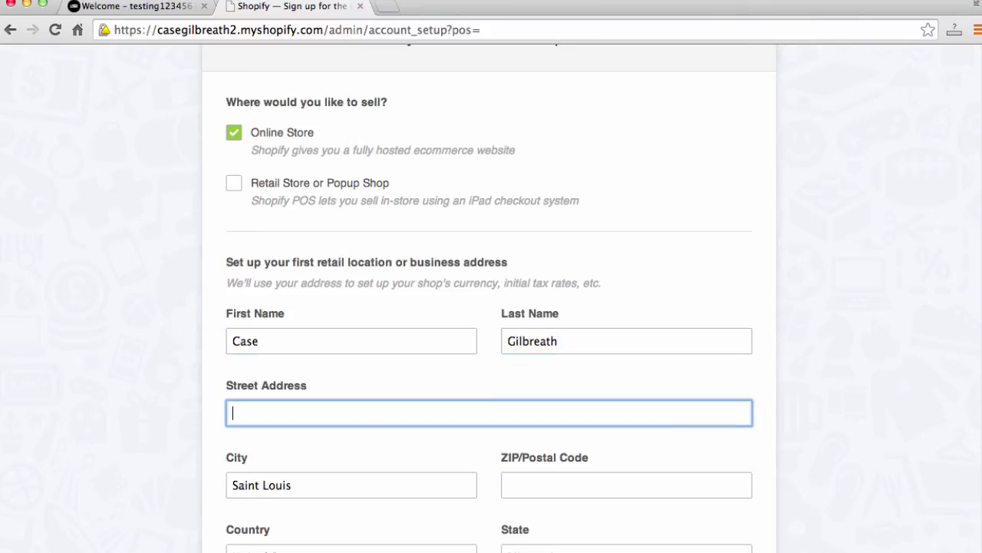
text(300)
key(Down)
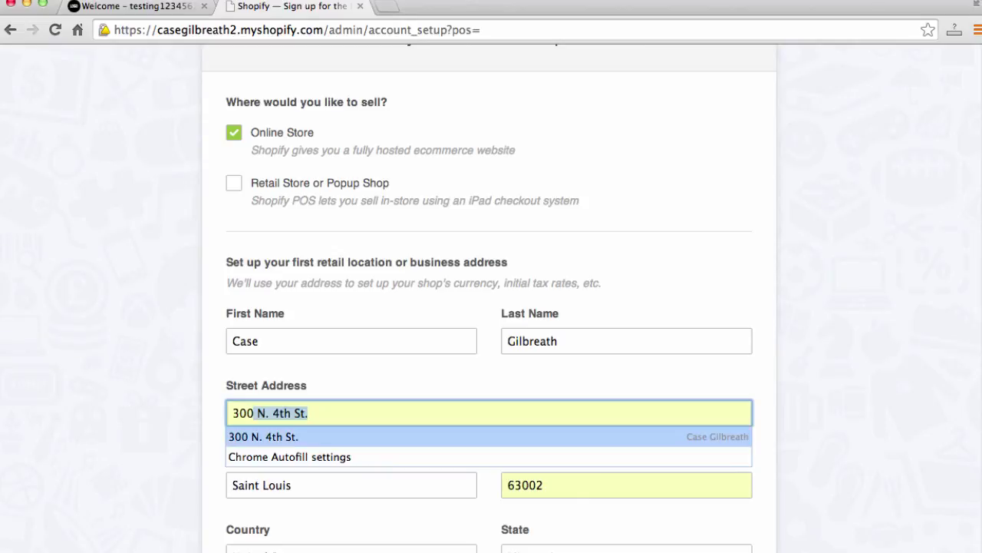
key(Return)
key(Tab)
scroll(137, 285, down, 10)
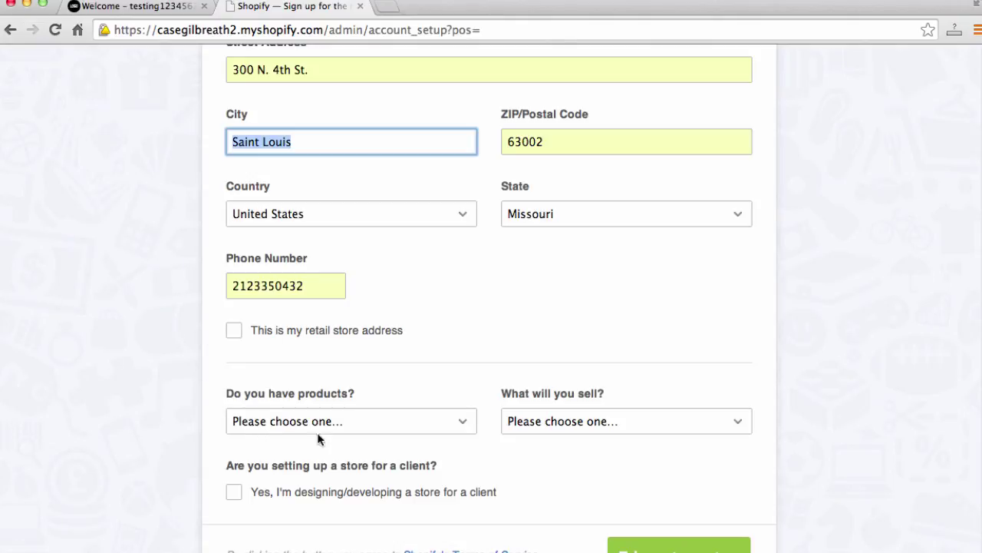
Step: Answer 'I'm just playing around' and 'Physical products', then submit to create the store
click(288, 421)
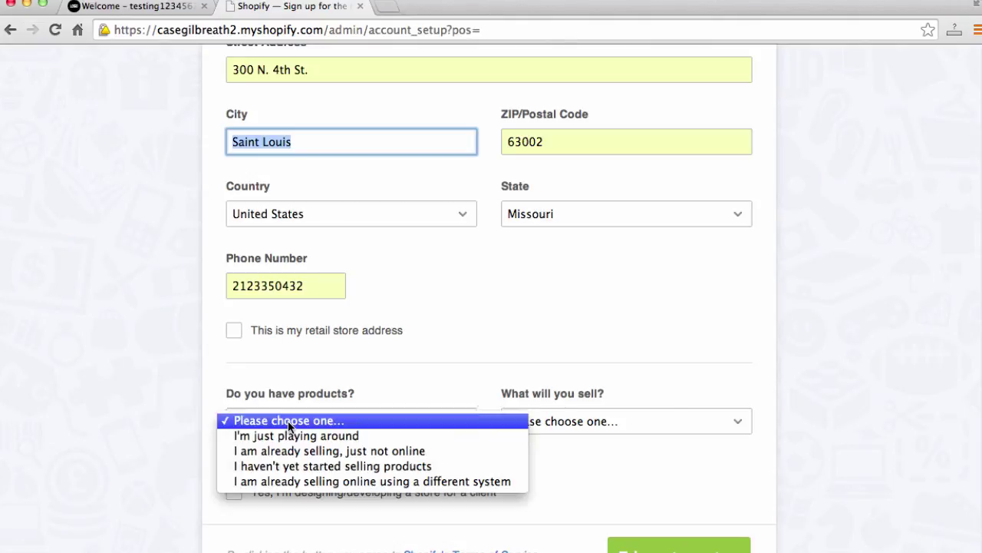
click(454, 437)
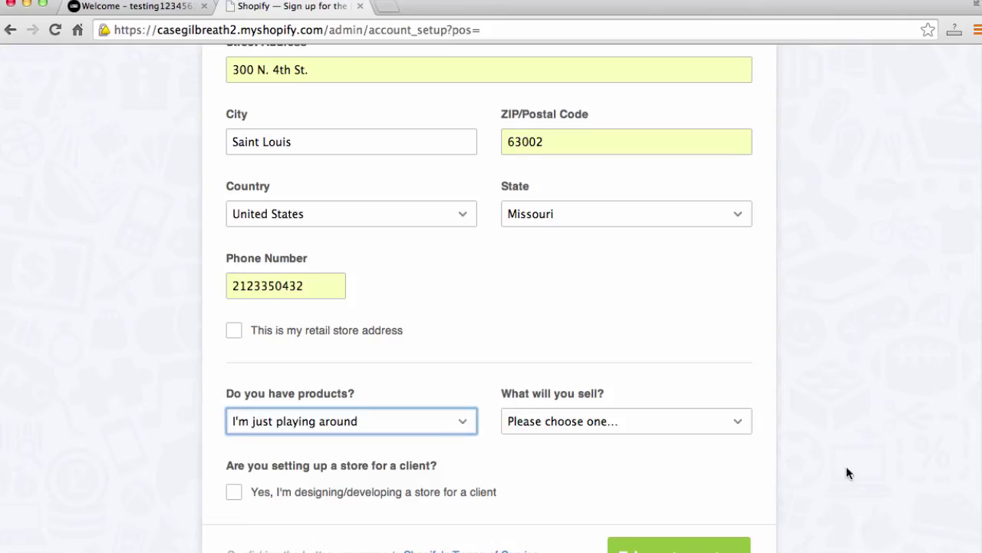
click(626, 419)
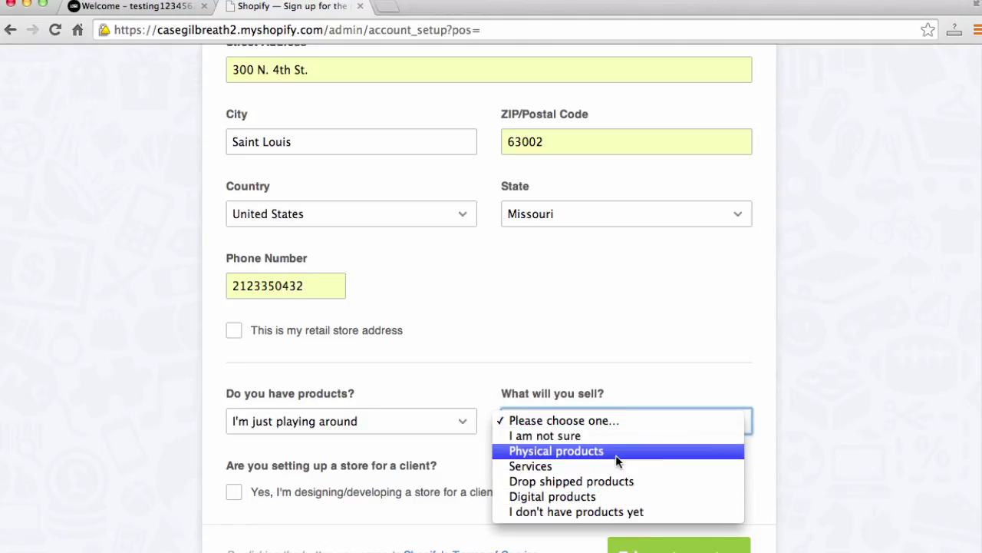
click(616, 452)
click(814, 459)
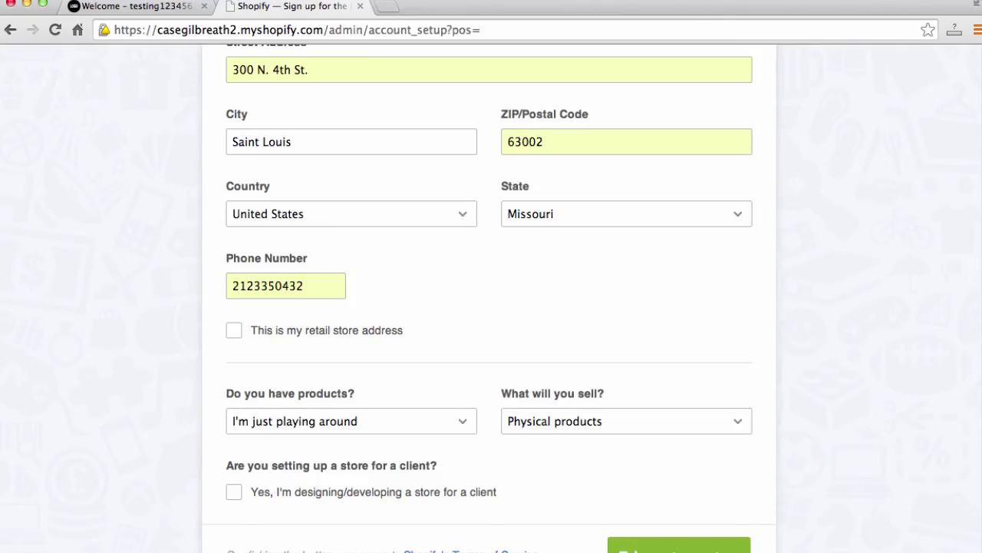
click(675, 547)
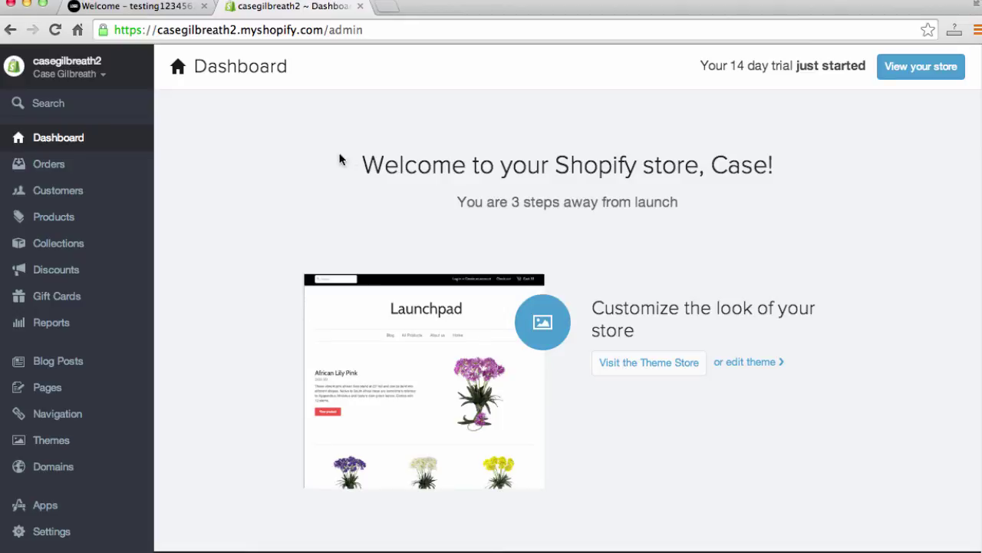
Step: Remove '/admin' from the URL to load the new store's public storefront
click(370, 31)
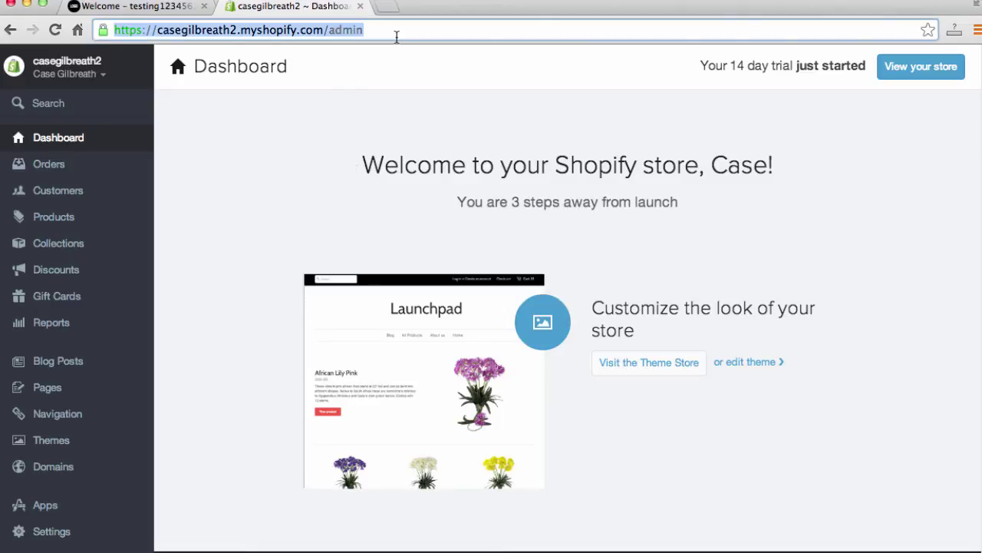
key(Right)
key(BackSpace)
key(BackSpace)
key(BackSpace)
key(BackSpace)
key(BackSpace)
key(BackSpace)
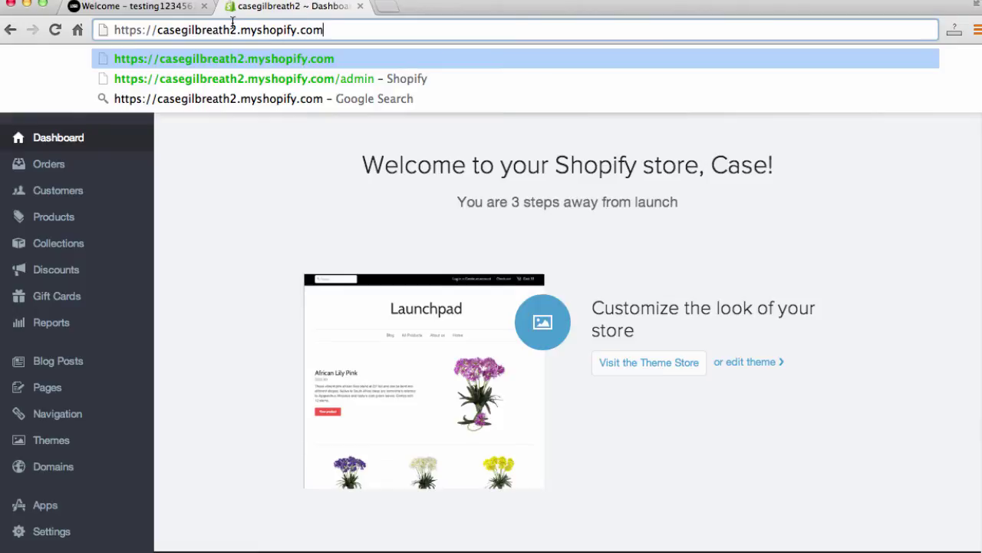
key(Return)
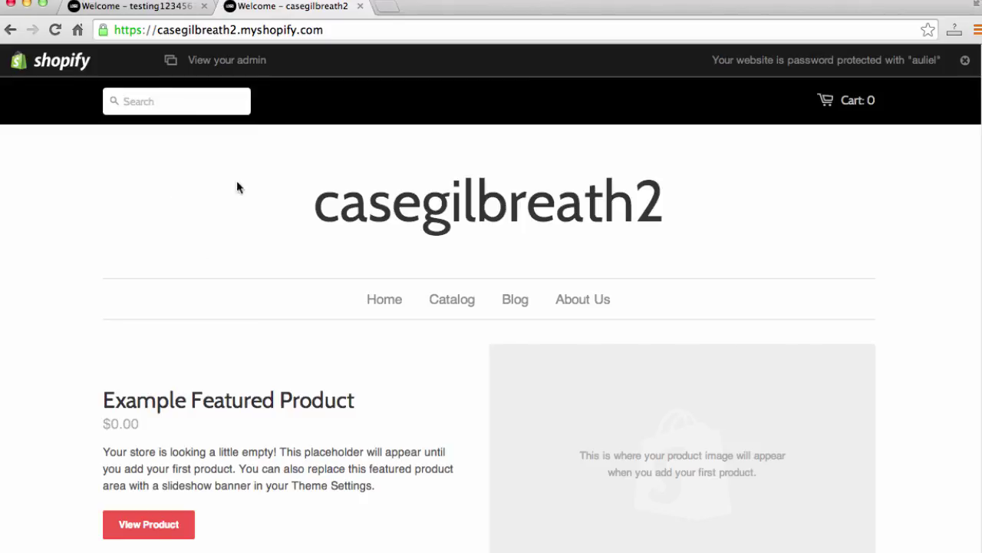
Step: Scroll the placeholder storefront, then append '/admin' to the URL to reach the dashboard
scroll(88, 281, down, 9)
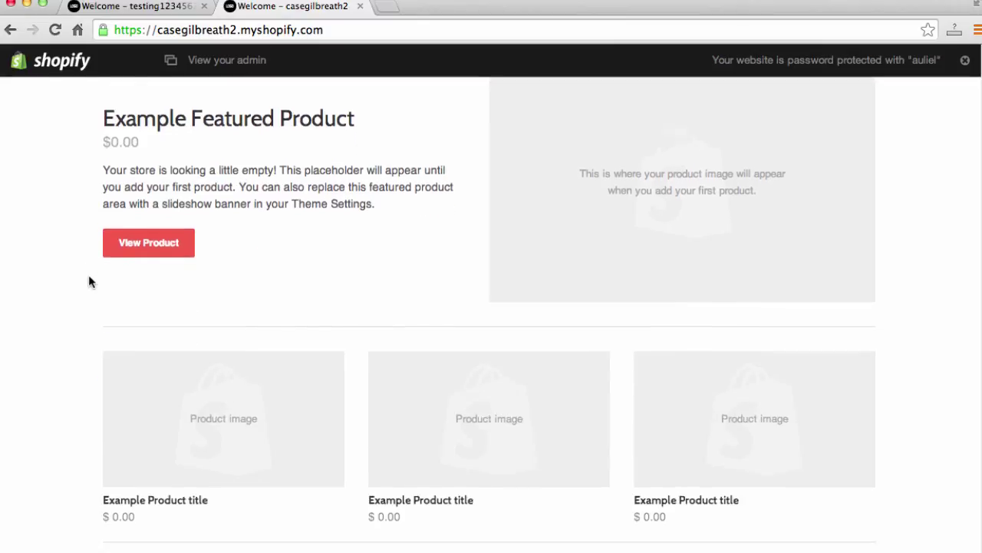
scroll(87, 280, down, 3)
scroll(87, 281, up, 15)
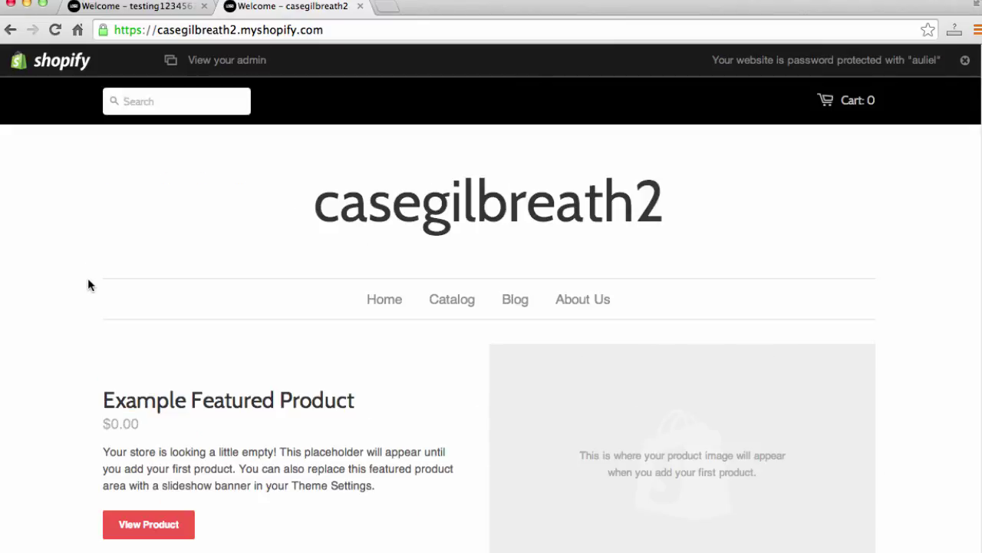
click(444, 30)
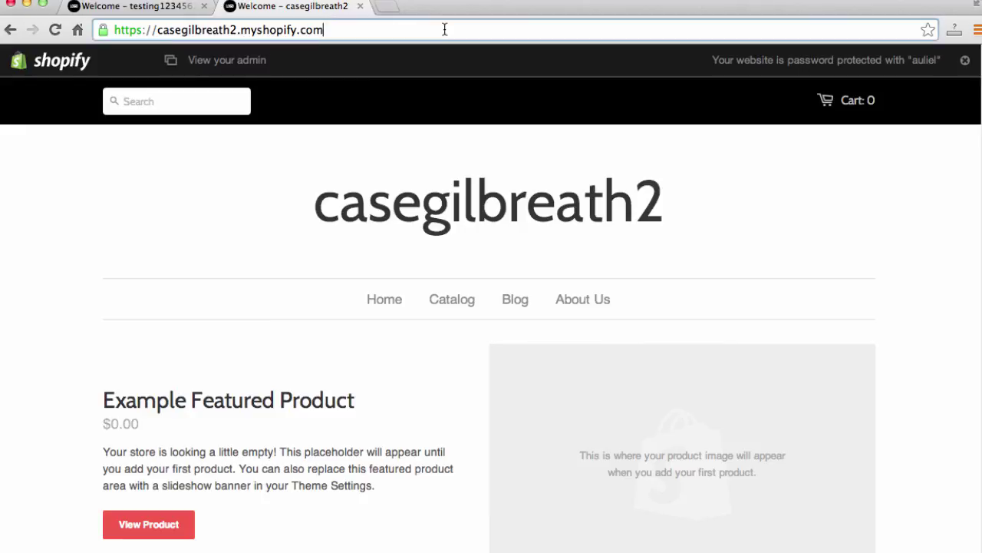
key(Right)
text(/ad)
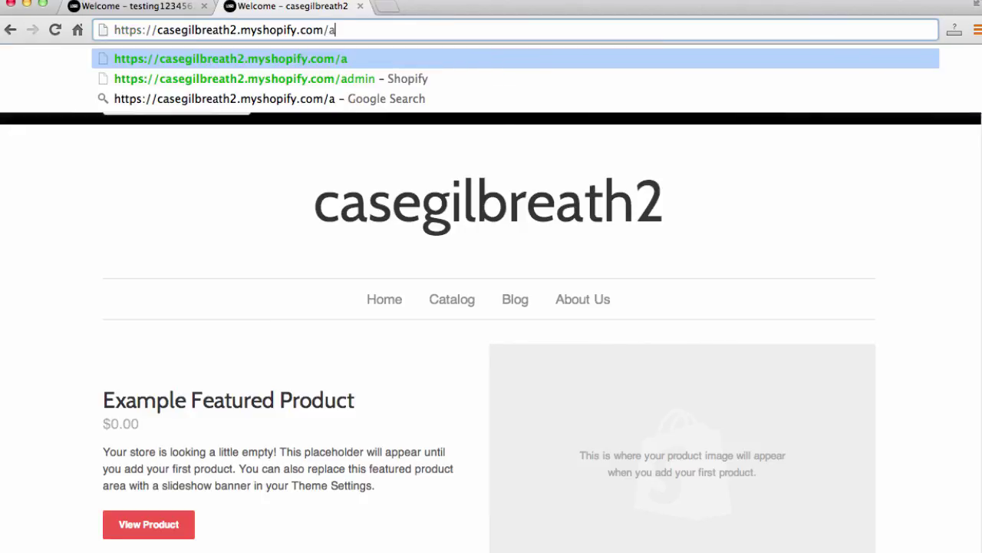
text(min)
key(Return)
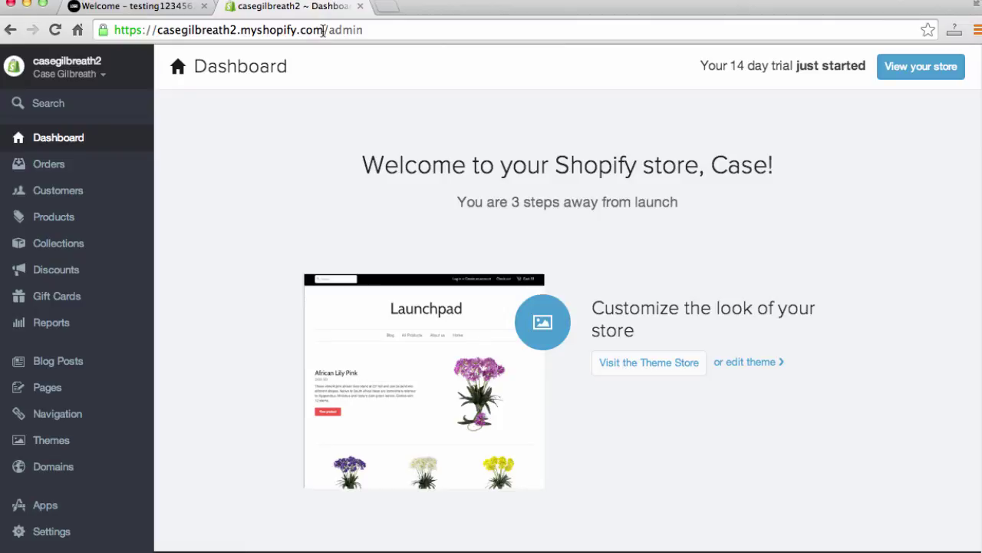
Step: Select and deselect the store's domain in the address bar
drag(323, 30, 154, 28)
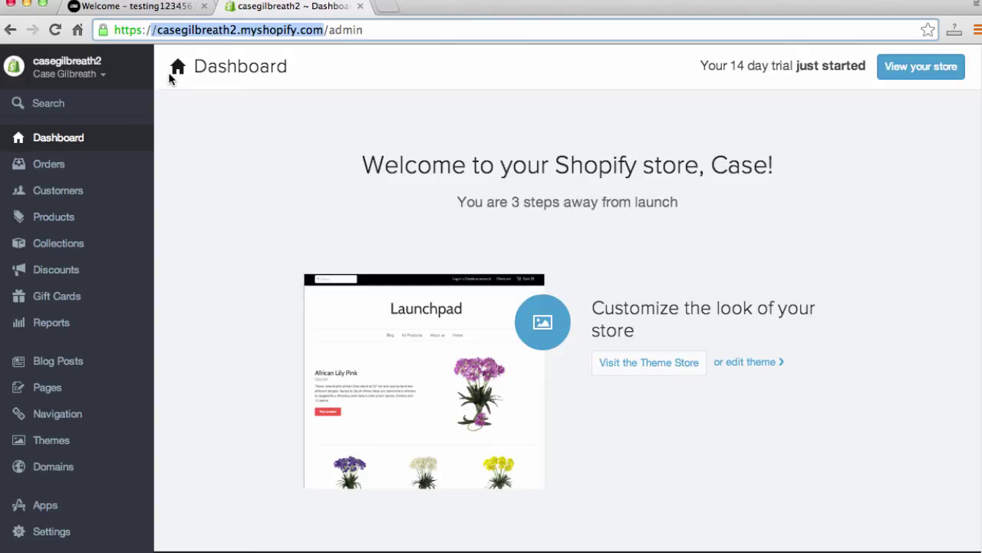
click(351, 29)
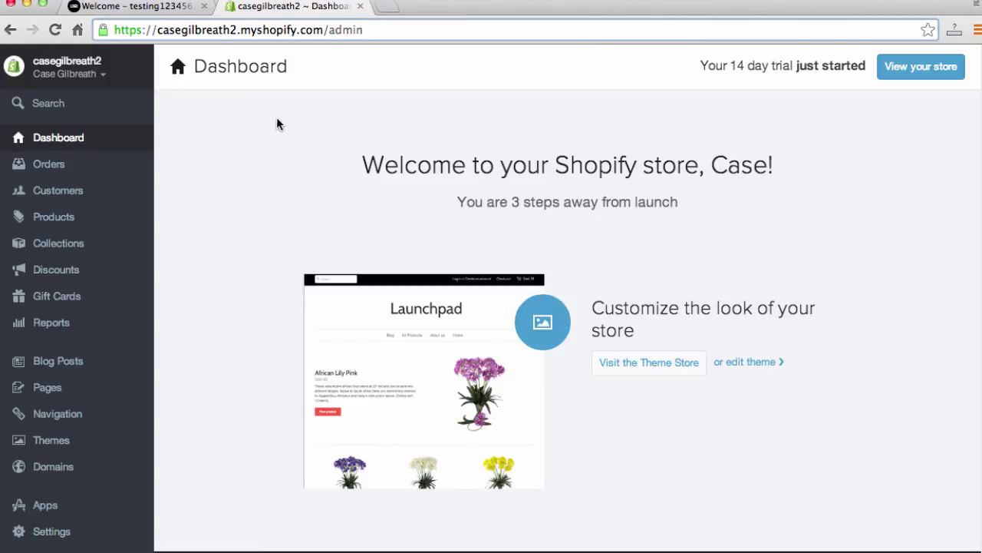
scroll(269, 172, down, 1)
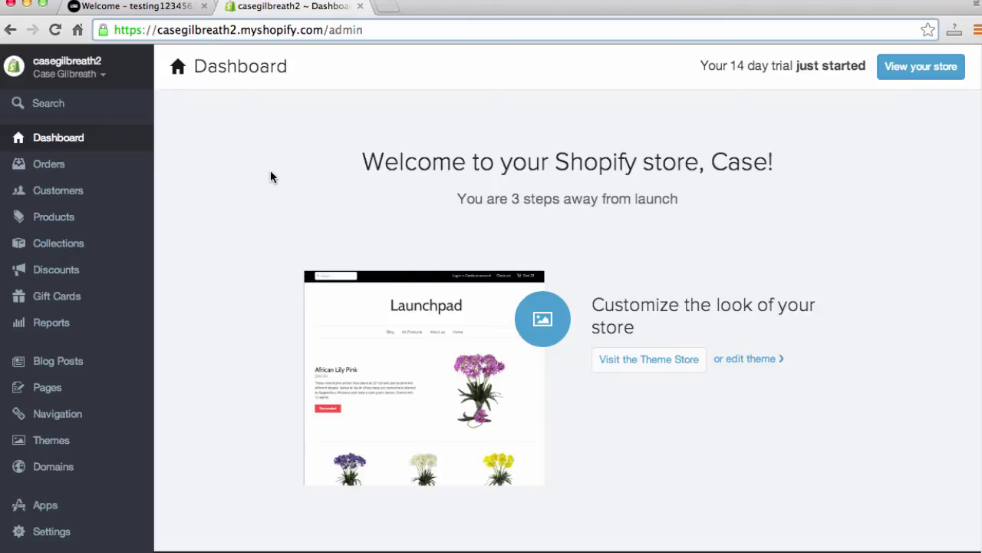
Step: Switch between the two tabs and close the Case Shoes storefront tab
click(139, 6)
click(247, 10)
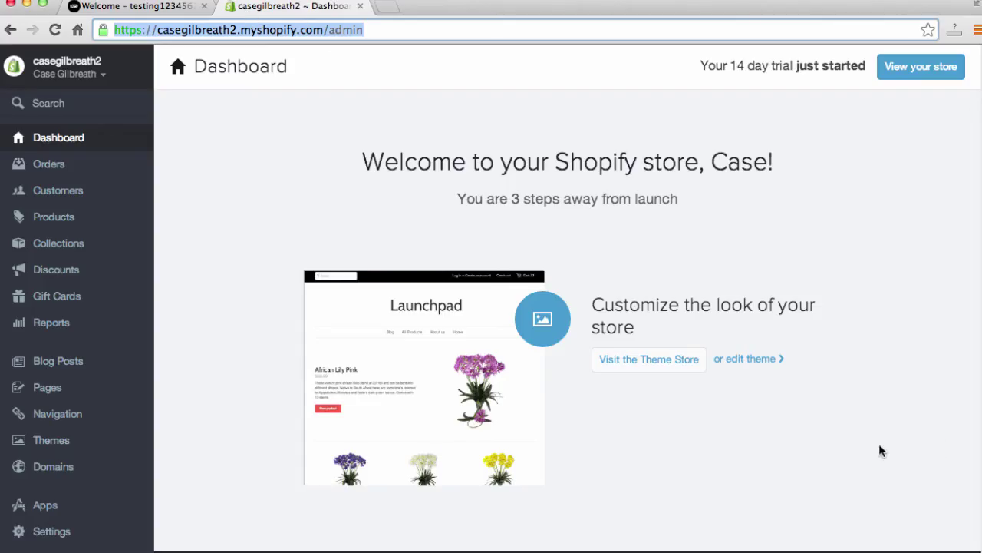
click(126, 12)
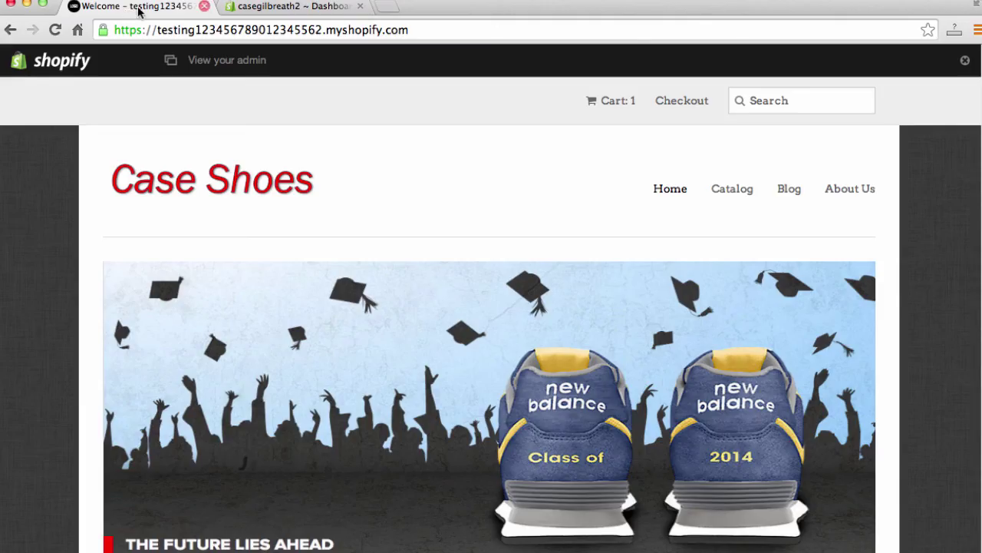
click(204, 7)
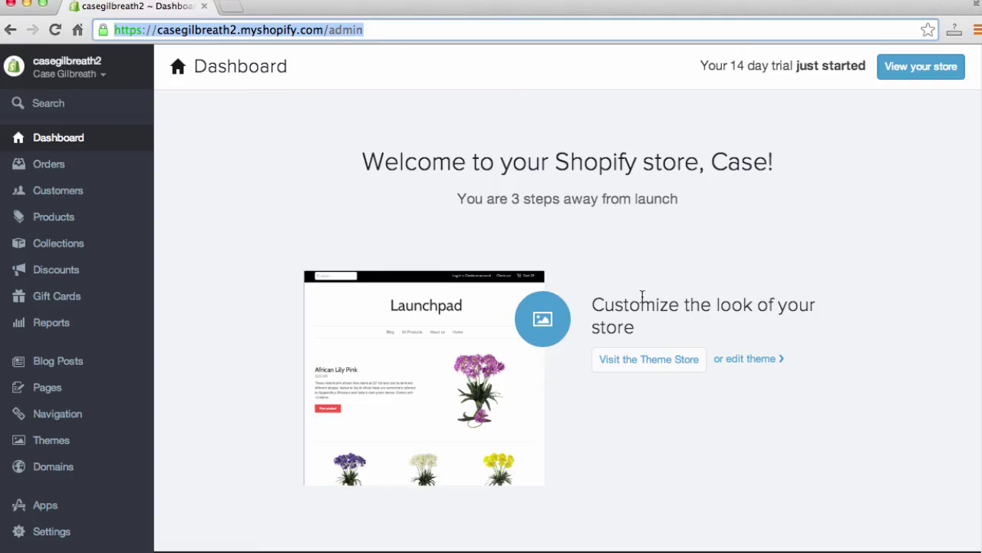
click(720, 301)
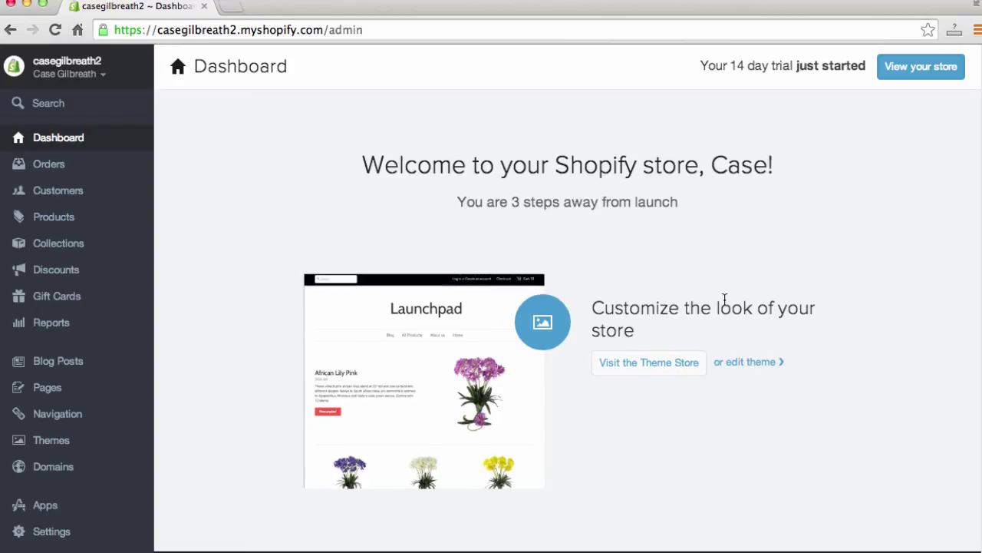
Step: Open the Theme Store from the dashboard and scroll through themes like Minimal and Megatronic
click(665, 362)
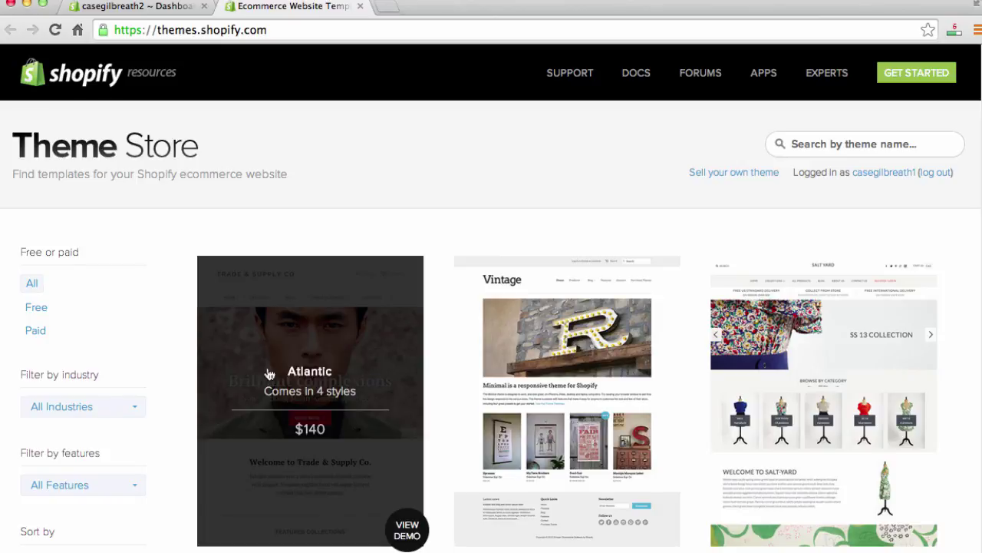
scroll(222, 373, down, 1)
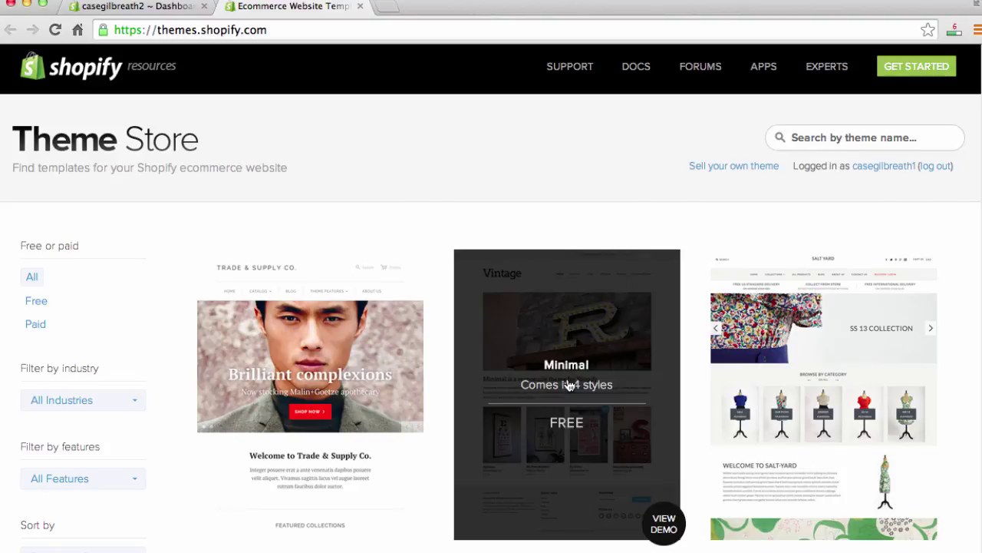
scroll(572, 380, down, 5)
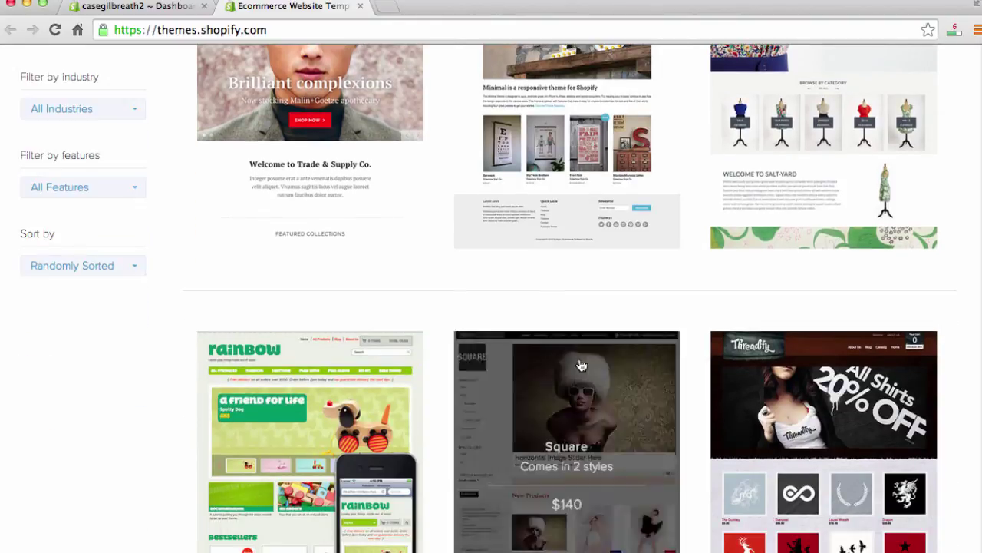
scroll(512, 421, down, 4)
scroll(351, 317, down, 5)
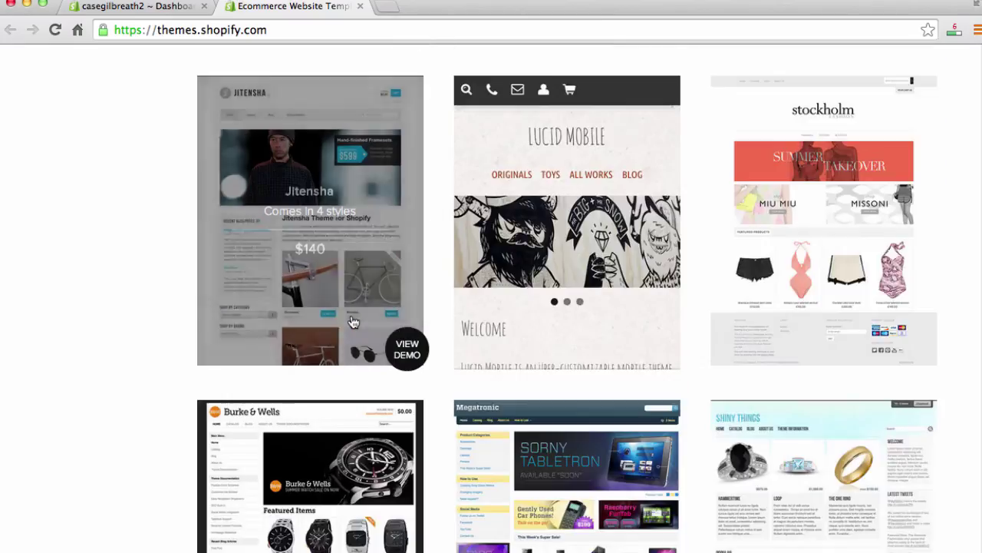
scroll(746, 290, down, 1)
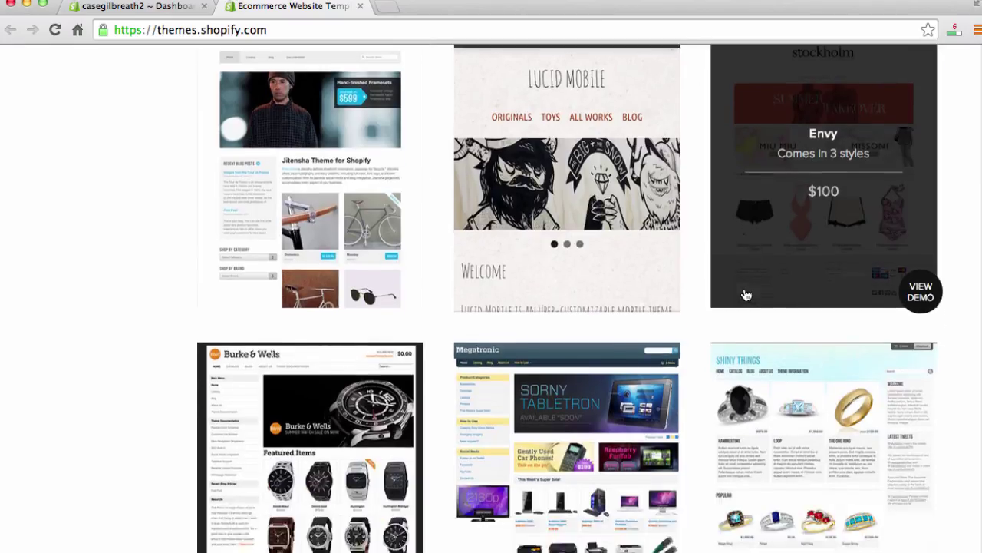
scroll(745, 294, down, 4)
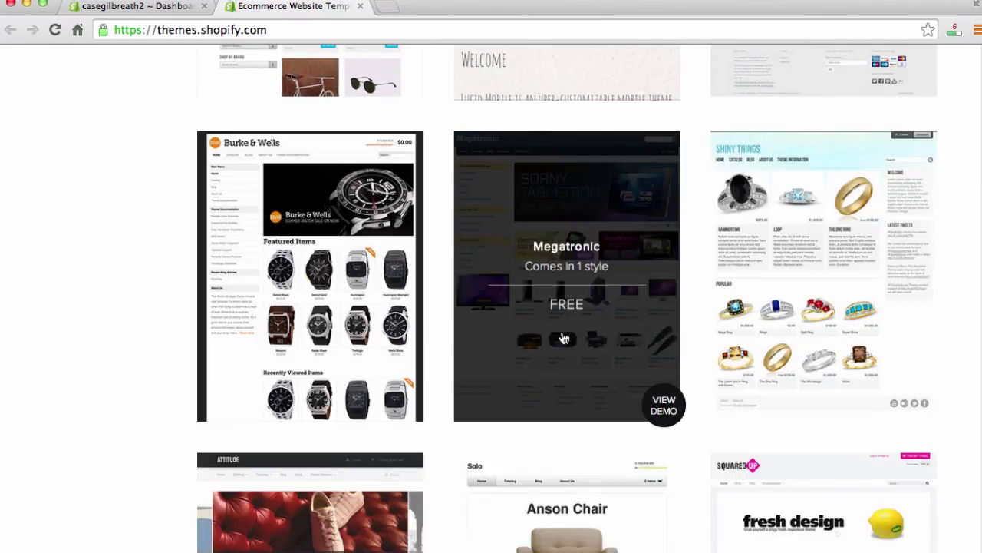
scroll(392, 340, up, 10)
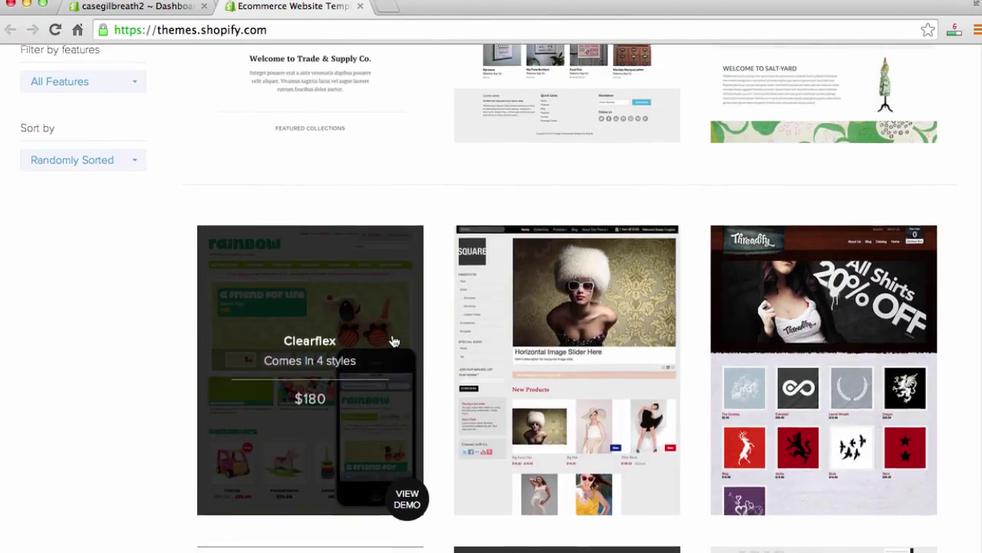
scroll(393, 341, up, 5)
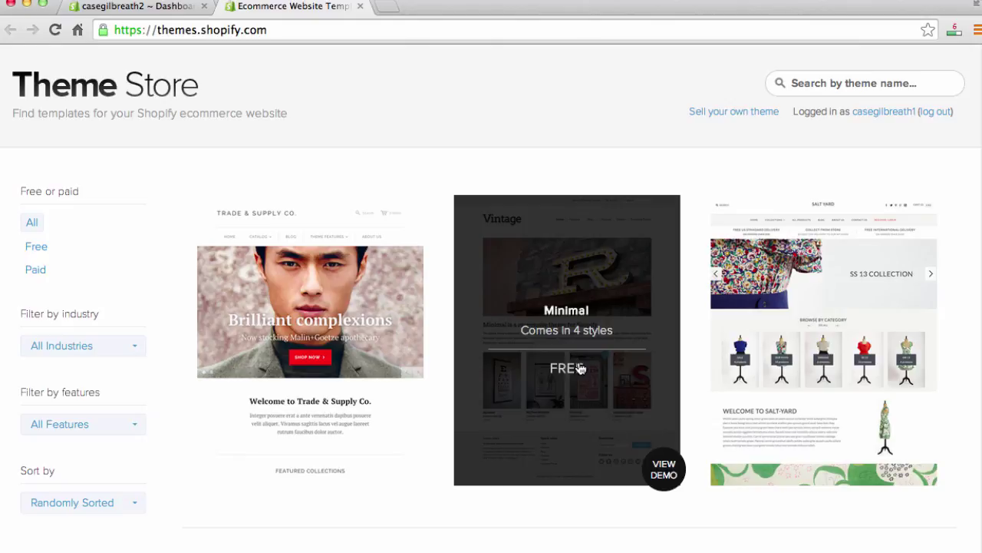
Step: Get the free Minimal theme's Vintage style and publish it as the live shop theme
click(577, 365)
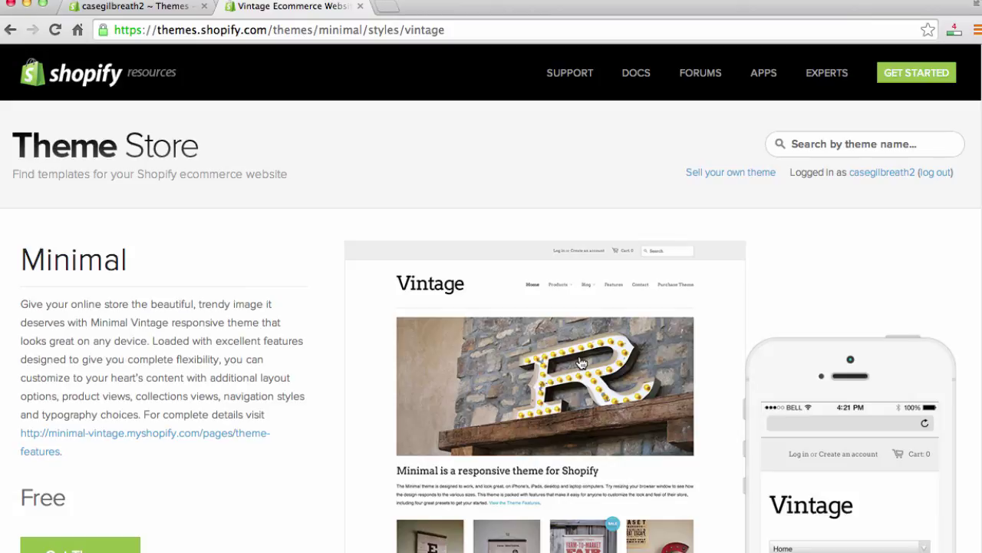
scroll(307, 376, down, 1)
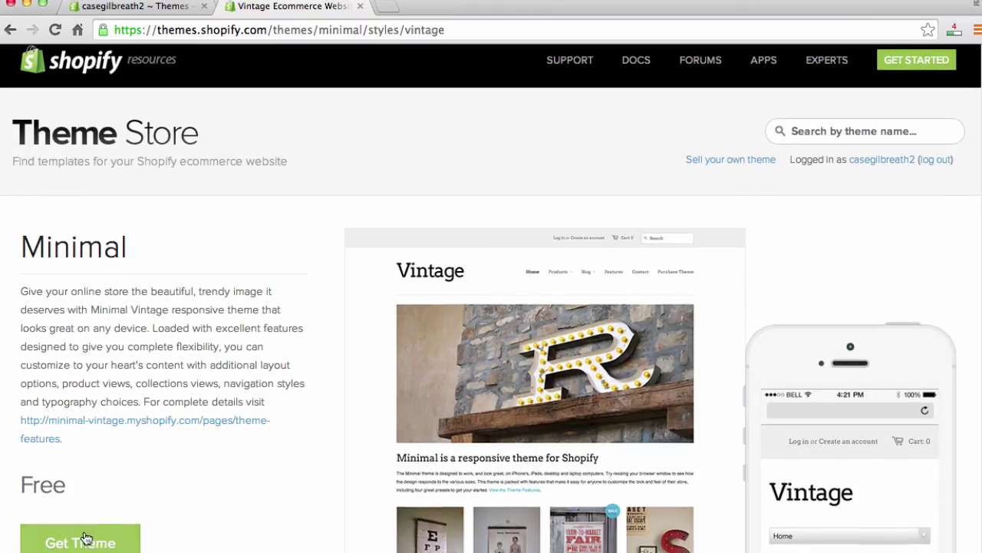
click(99, 542)
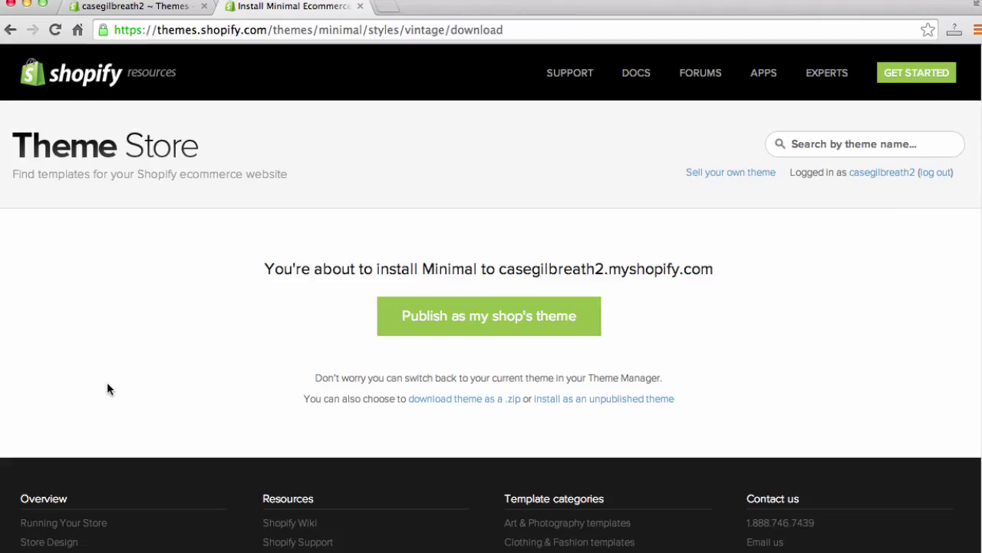
click(502, 323)
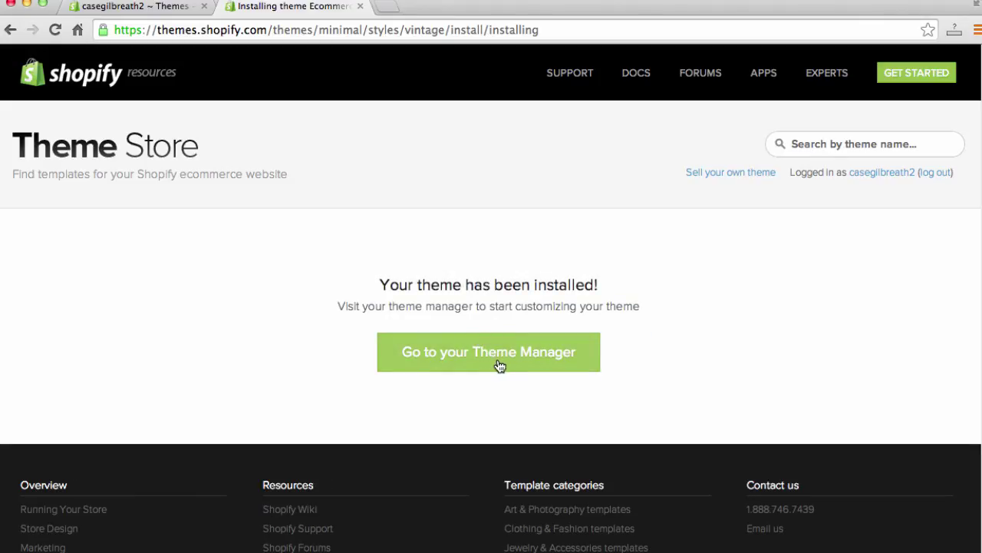
Step: Go to the theme manager, then resume customizing the theme from the Dashboard
click(498, 361)
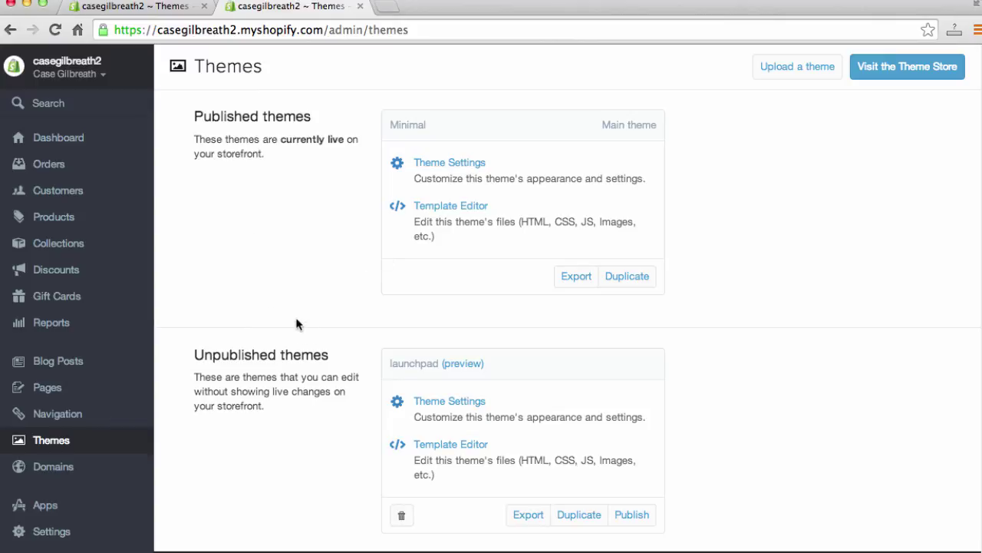
click(71, 144)
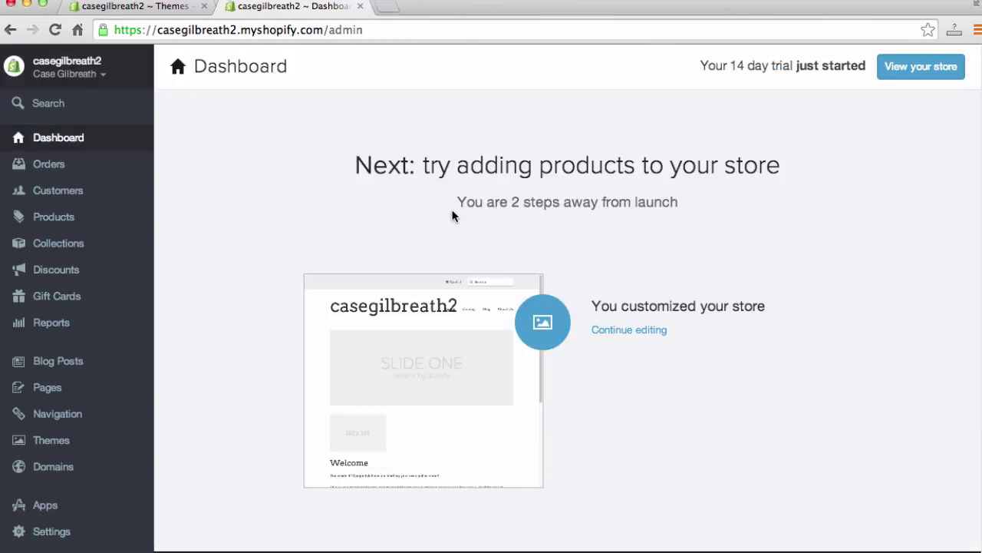
click(628, 331)
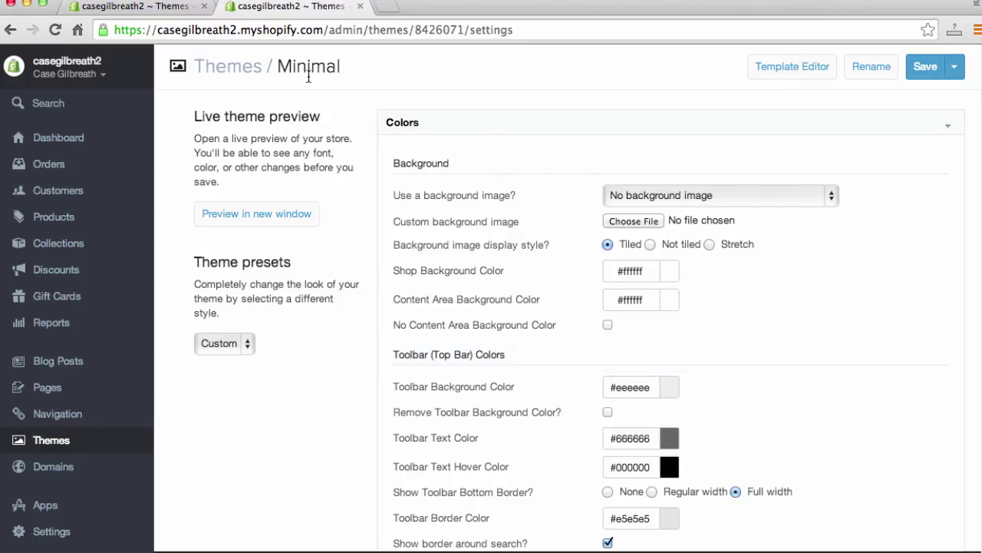
Step: Switch to the themes list tab and clear its web address
click(192, 10)
click(296, 9)
click(116, 8)
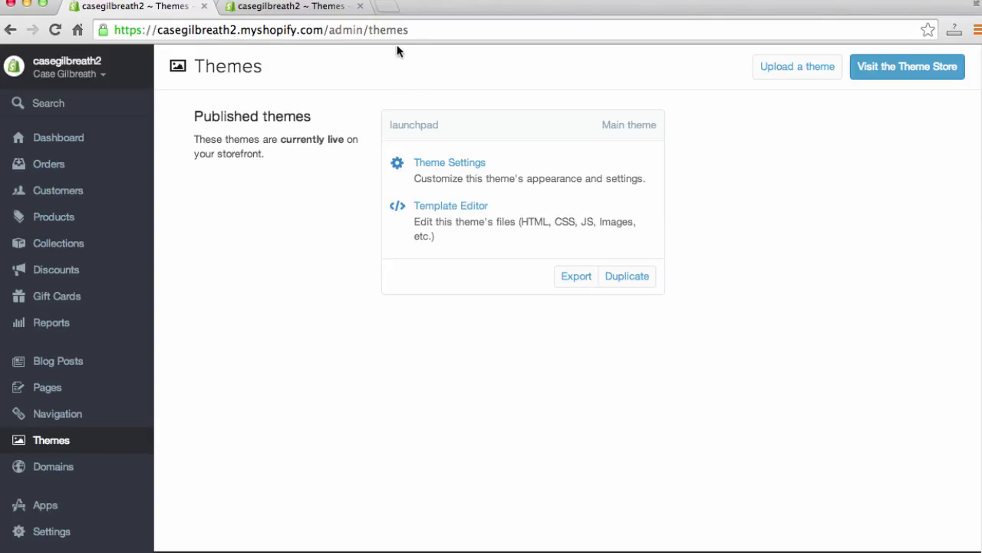
drag(409, 31, 330, 31)
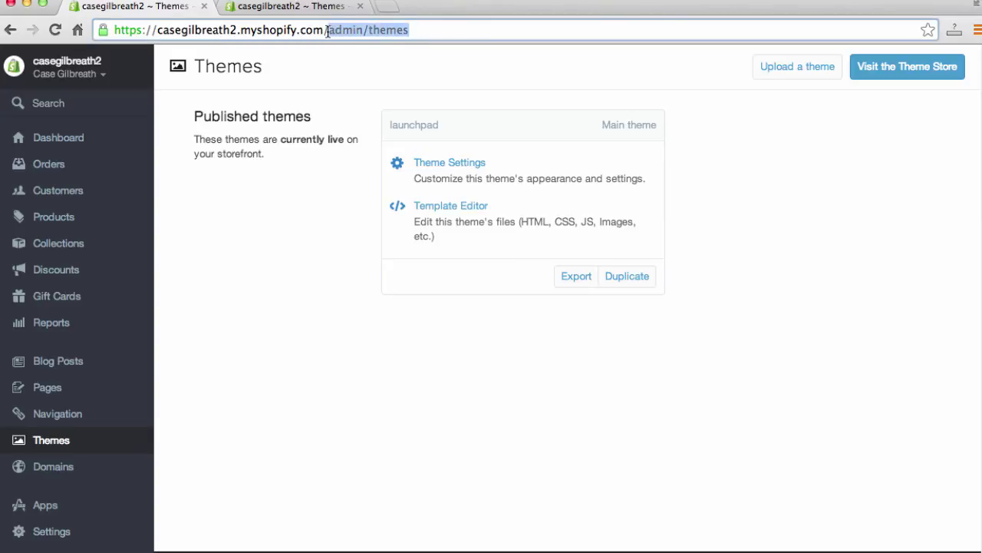
key(super+a)
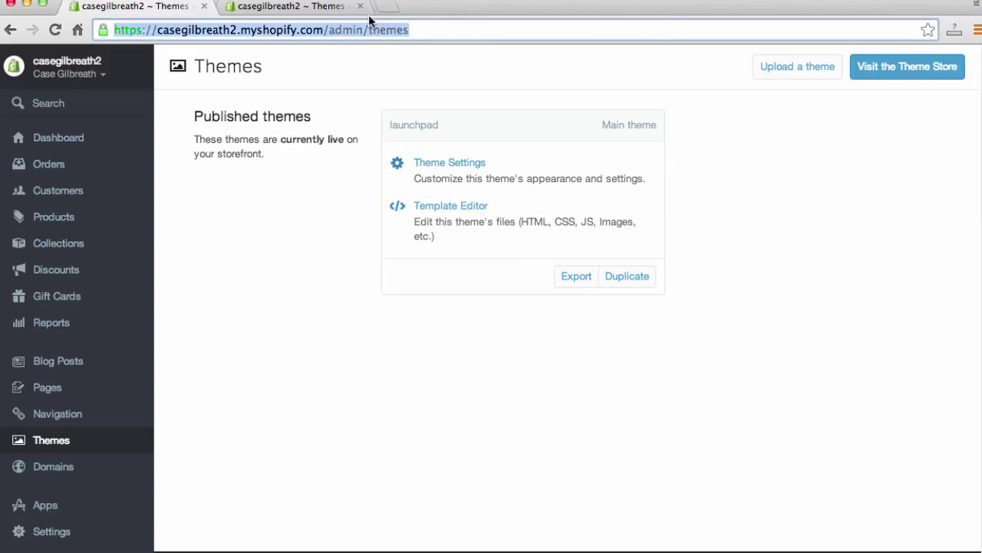
key(BackSpace)
Step: Load the Case Shoes storefront from the 'case' address suggestion
text(case)
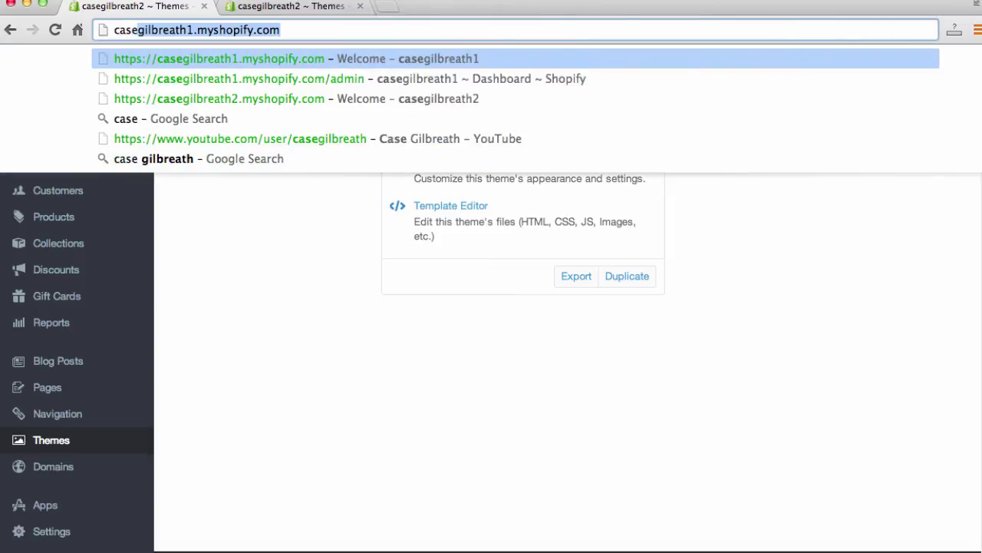
click(369, 90)
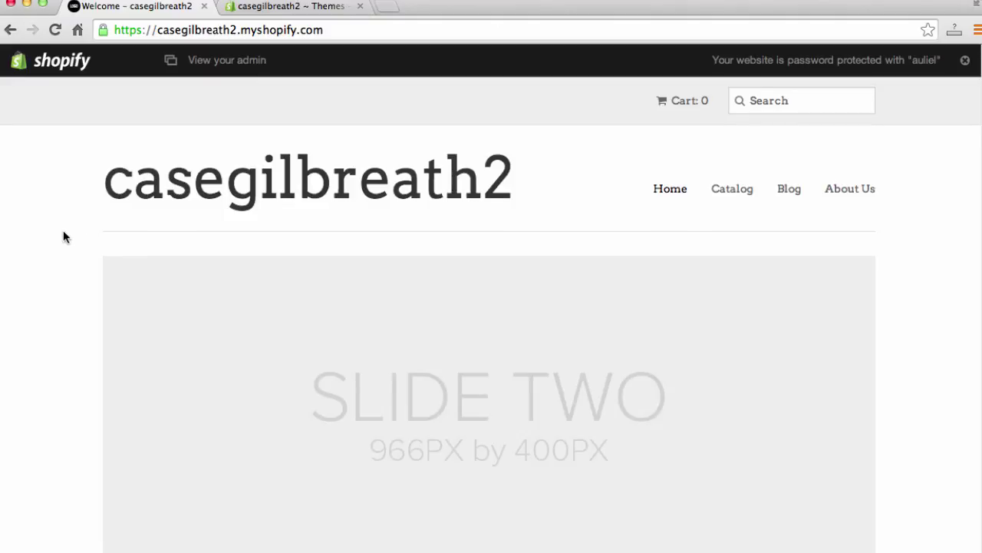
scroll(61, 234, down, 1)
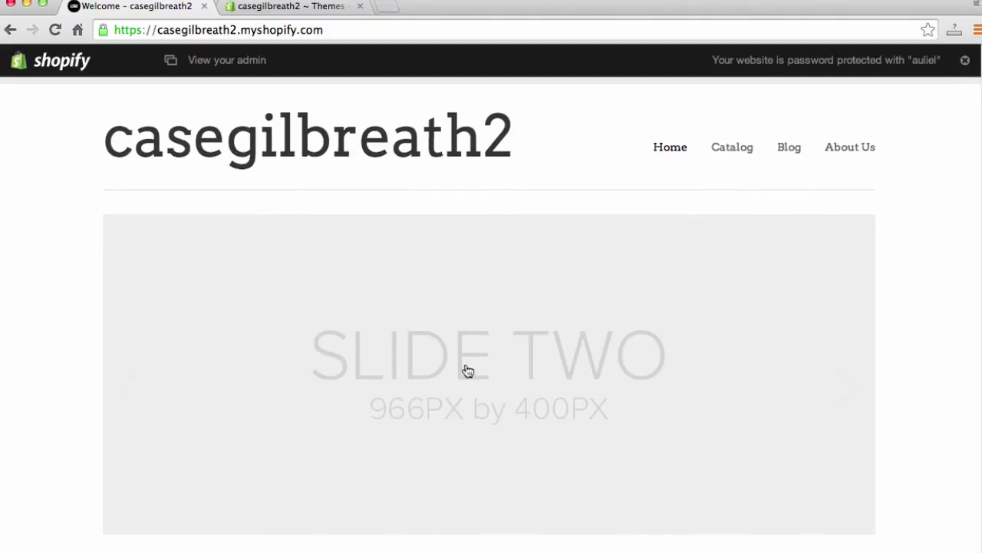
Step: Advance the storefront slideshow two slides and scroll past the placeholder images
click(839, 390)
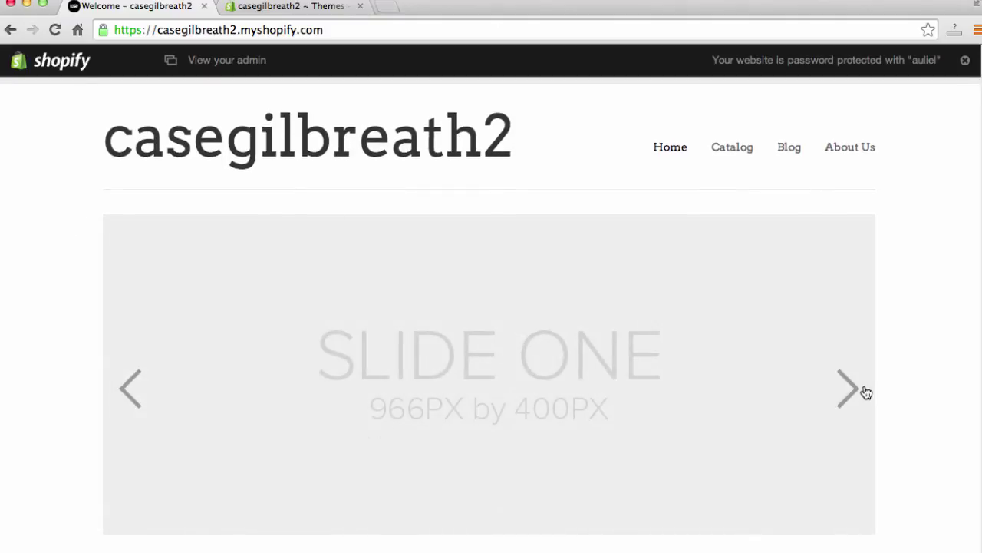
click(848, 393)
scroll(47, 349, down, 6)
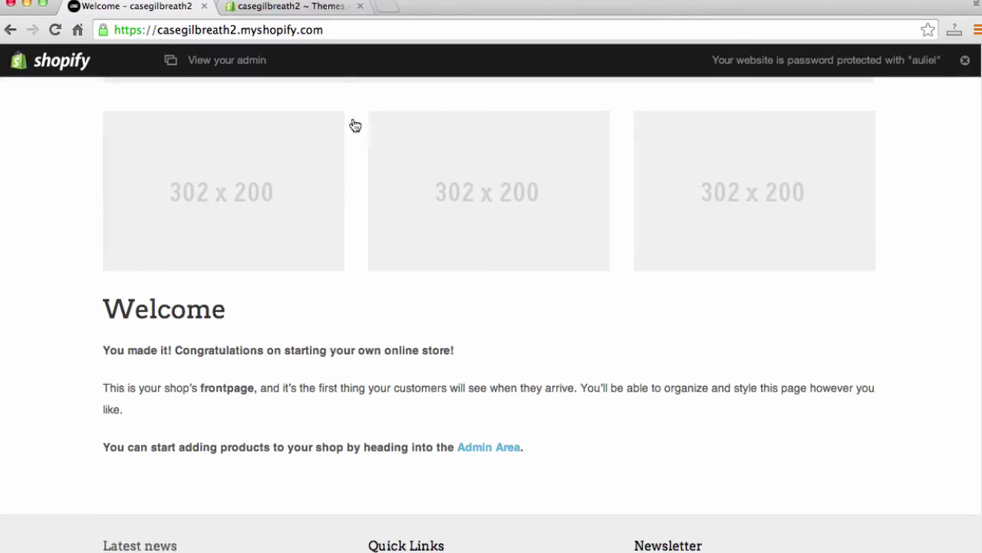
scroll(482, 314, up, 3)
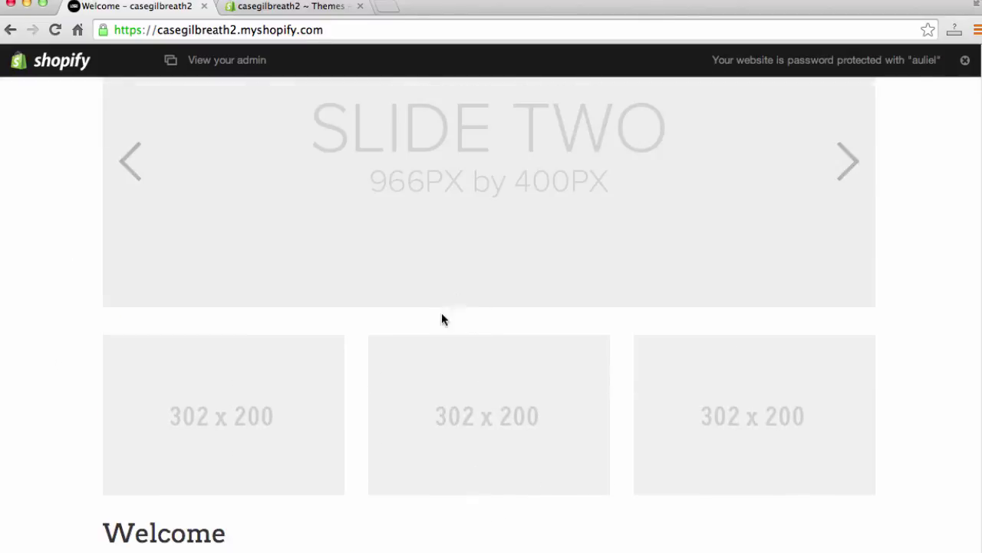
scroll(441, 318, up, 4)
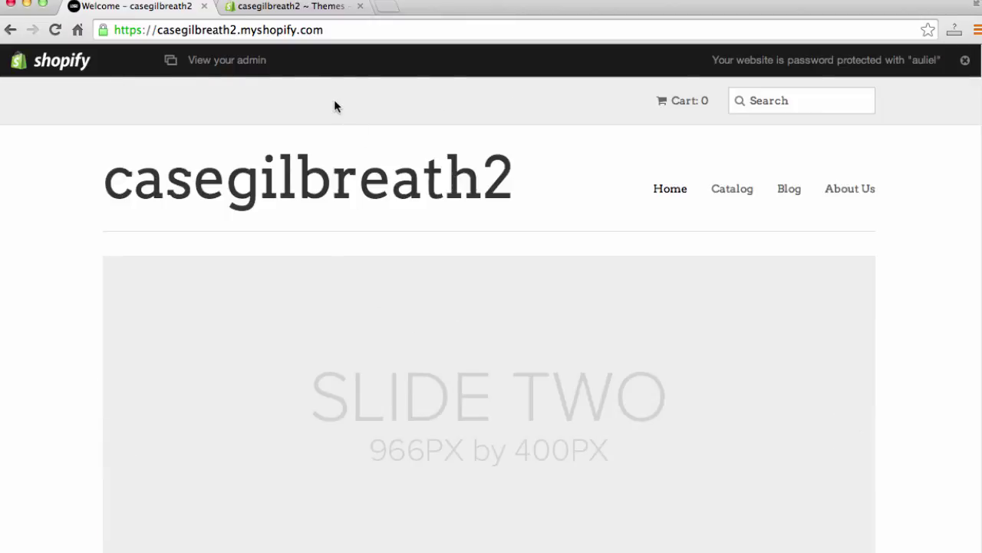
click(286, 9)
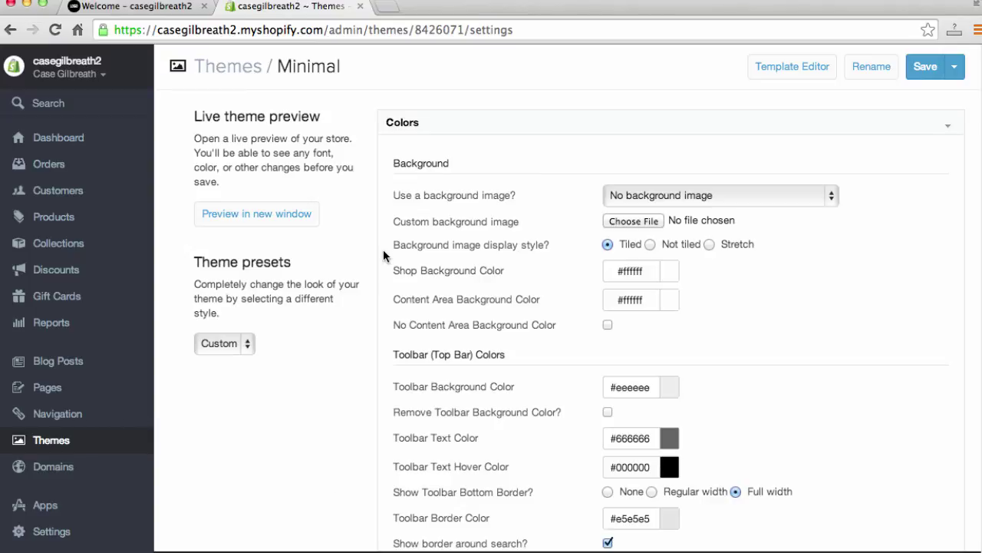
Step: Set the background to the Music style image and save the Minimal theme settings
click(800, 198)
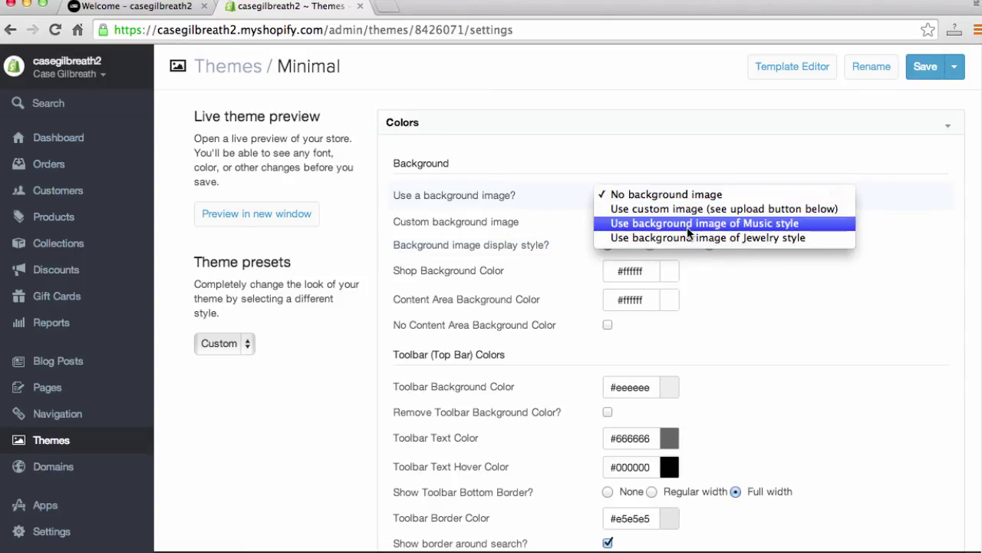
click(532, 208)
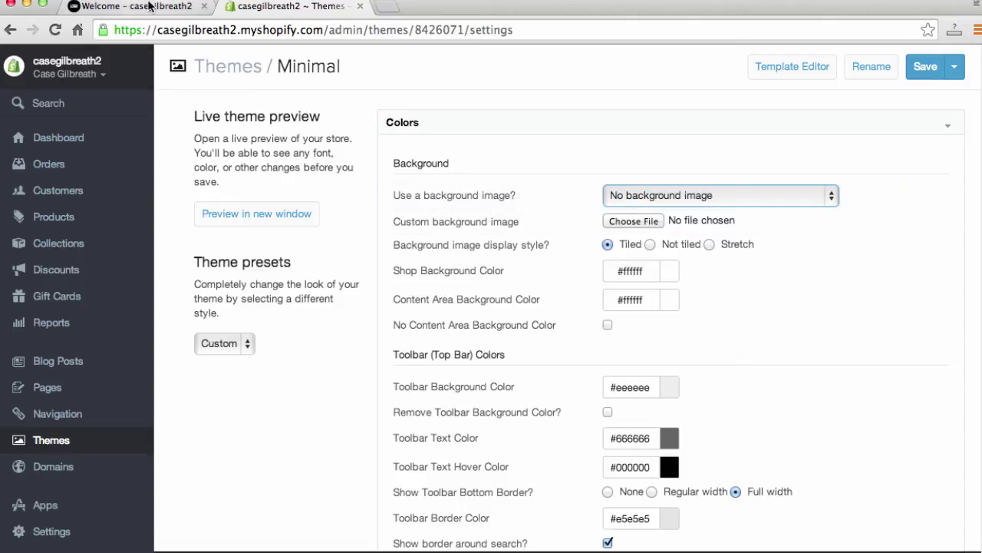
click(149, 6)
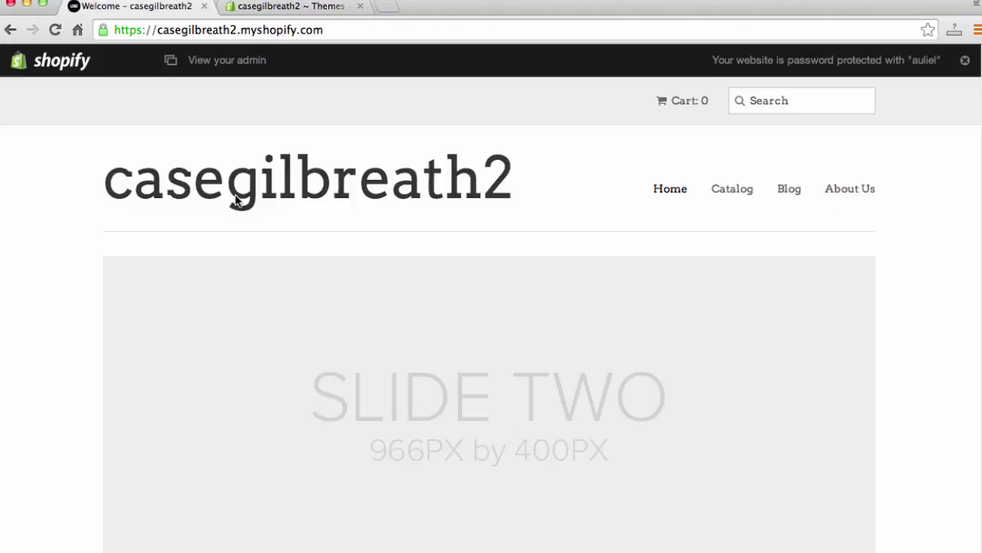
click(292, 6)
click(722, 196)
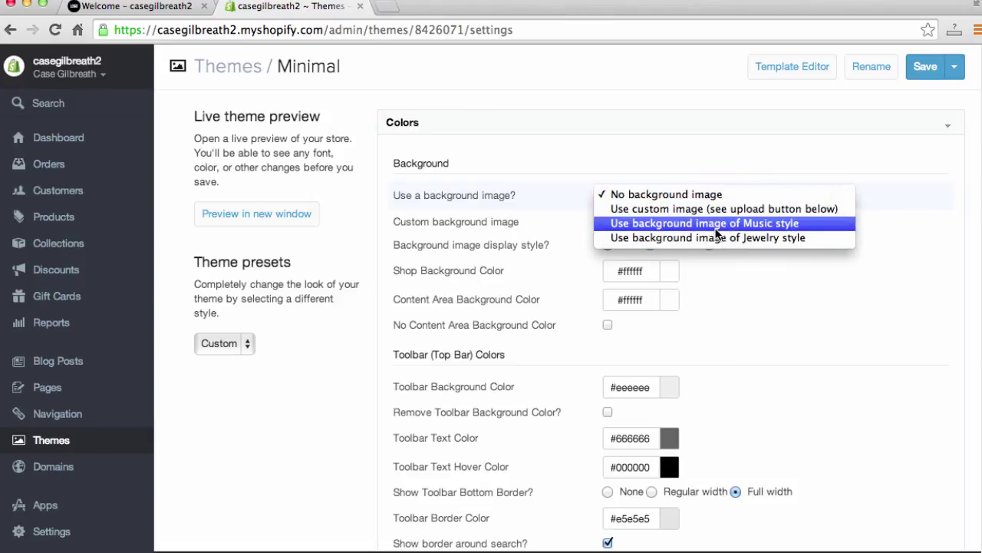
click(720, 224)
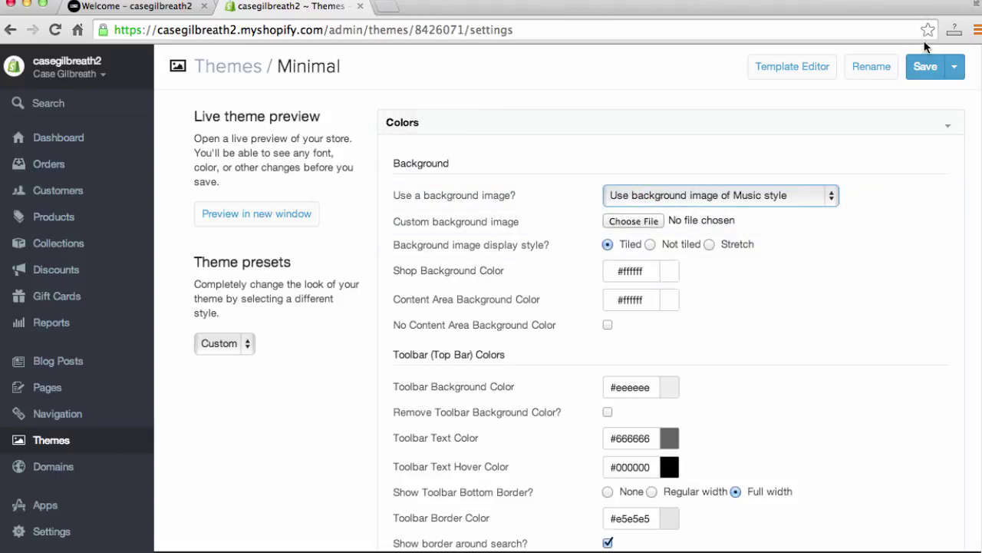
click(925, 66)
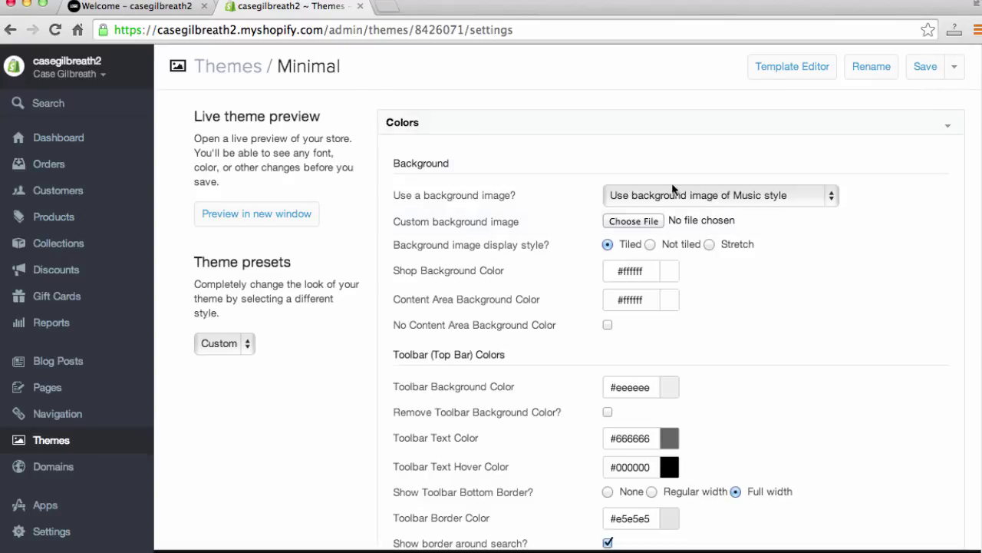
Step: Reload the storefront and scroll through the new Minimal layout
click(156, 6)
click(207, 29)
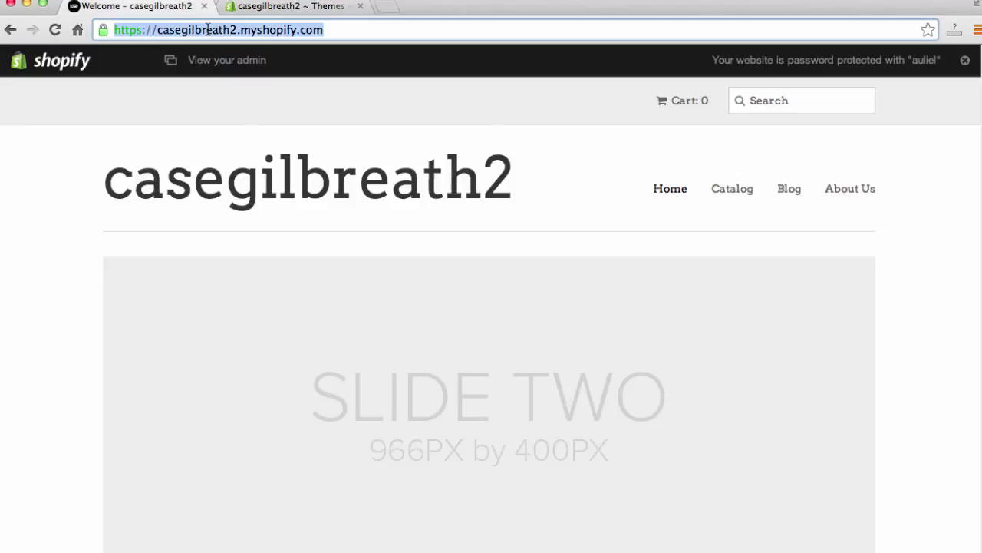
key(Return)
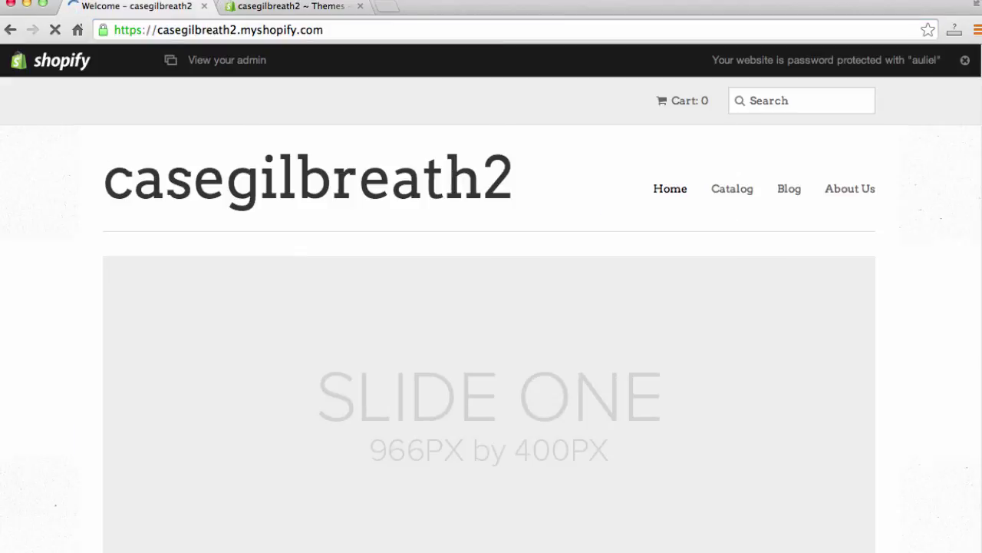
scroll(77, 284, down, 5)
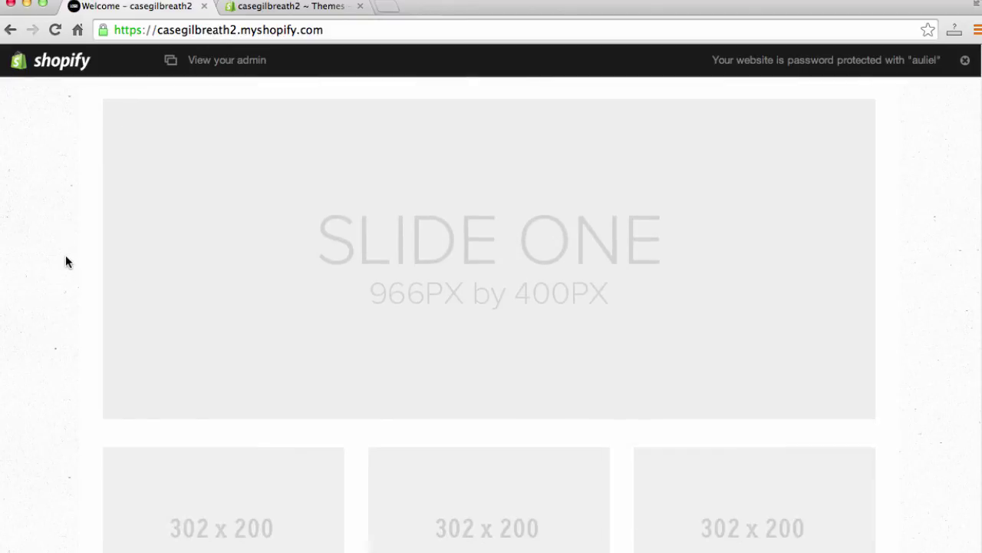
scroll(67, 236, down, 3)
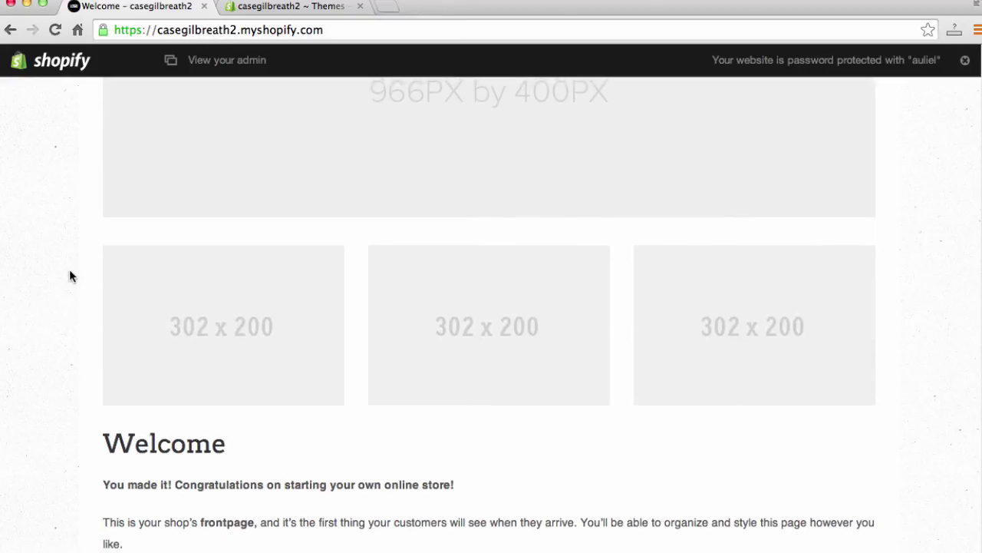
scroll(86, 299, up, 8)
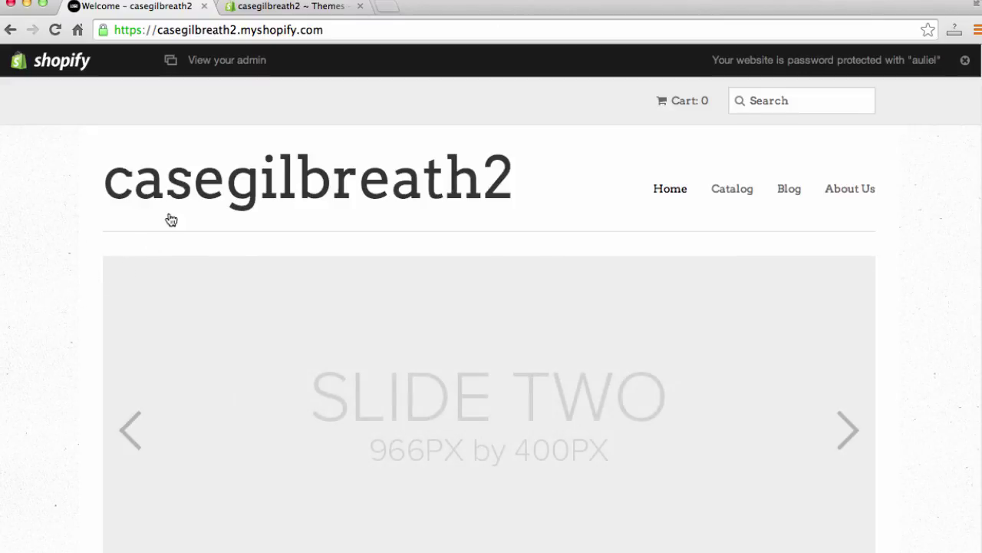
Step: Scroll through the Minimal theme's Colors settings
click(308, 9)
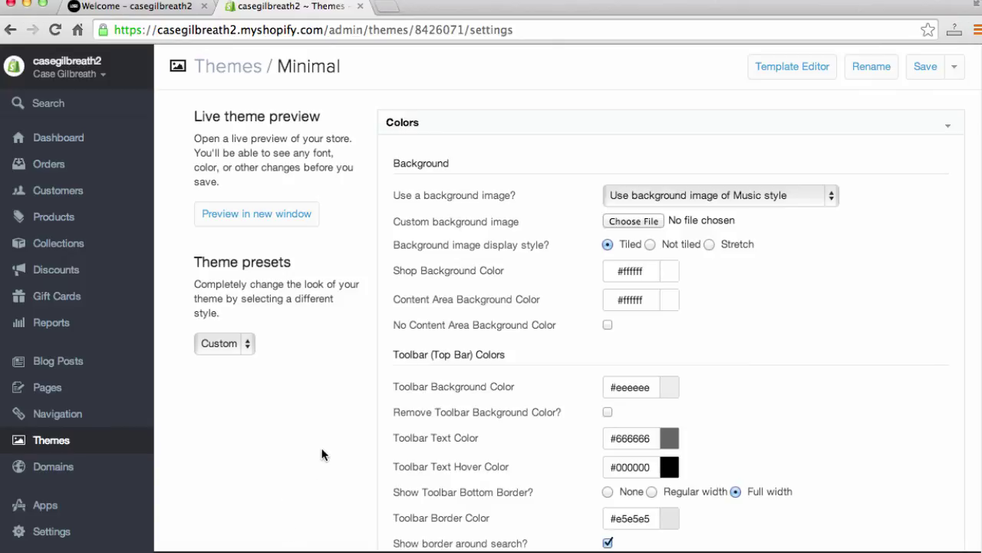
scroll(881, 339, down, 2)
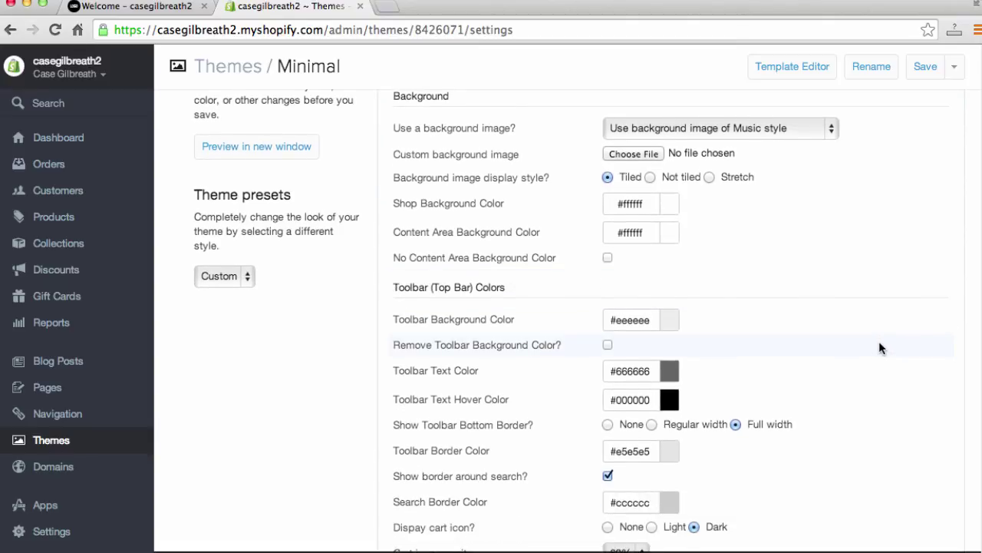
scroll(878, 348, down, 2)
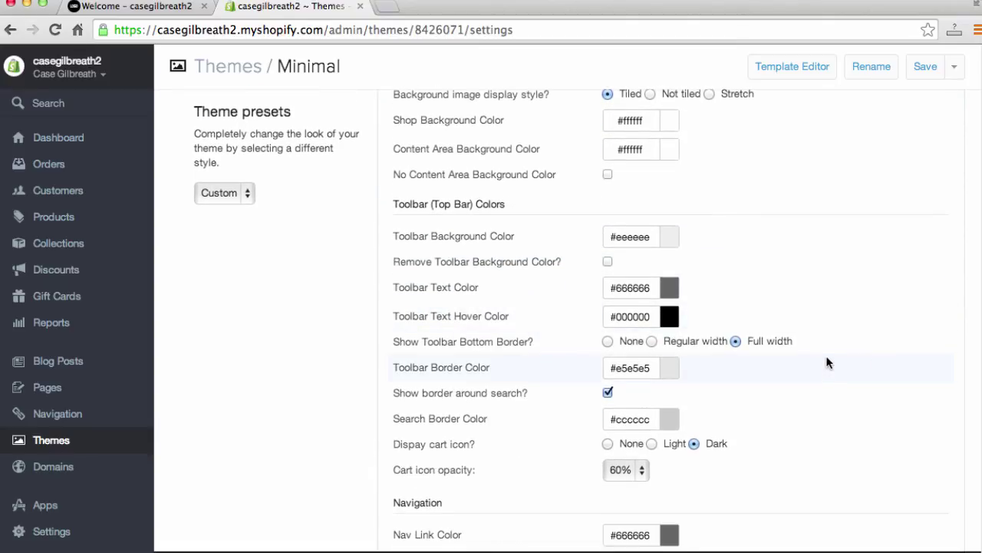
scroll(825, 355, down, 1)
scroll(825, 356, down, 5)
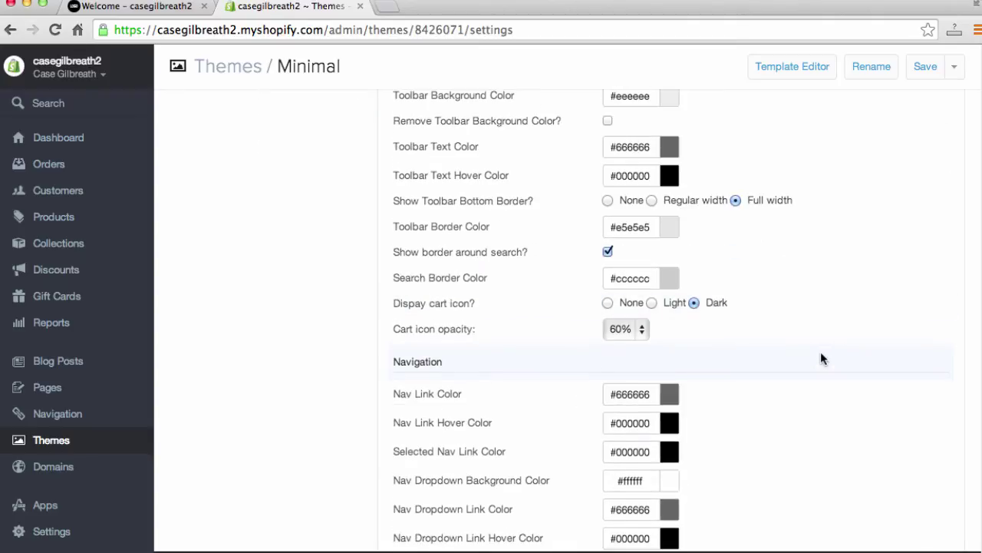
scroll(770, 367, up, 9)
scroll(730, 339, down, 3)
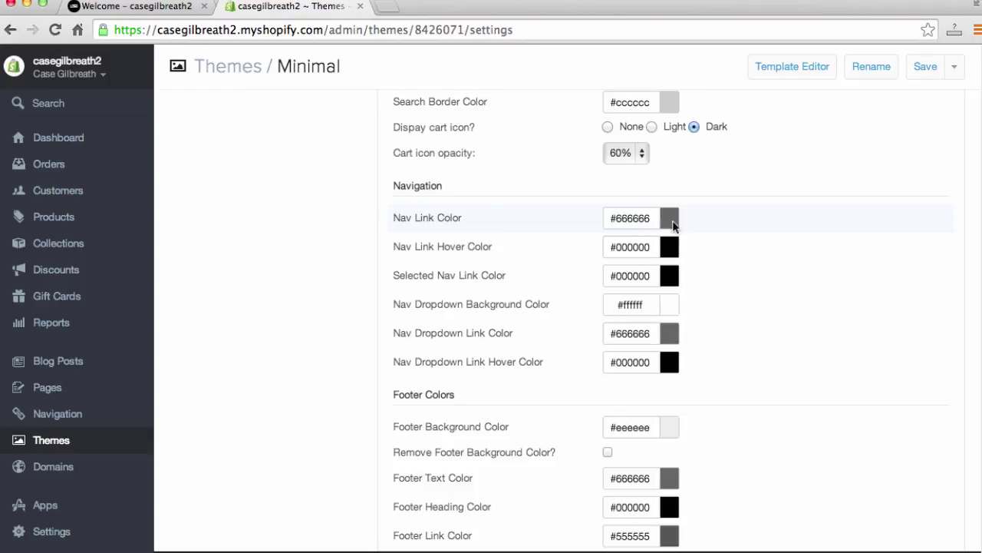
Step: Compare the live storefront homepage against the colour settings
click(132, 8)
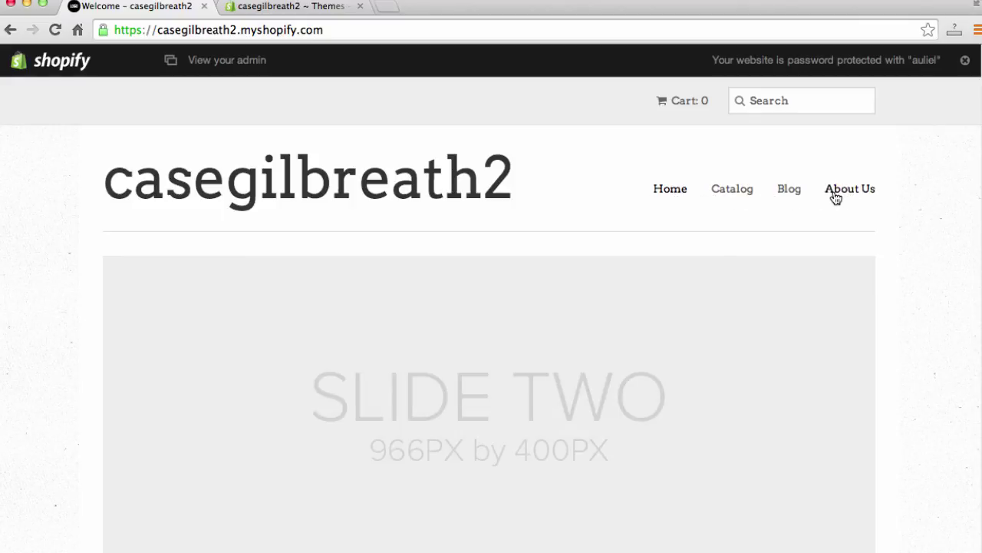
click(295, 9)
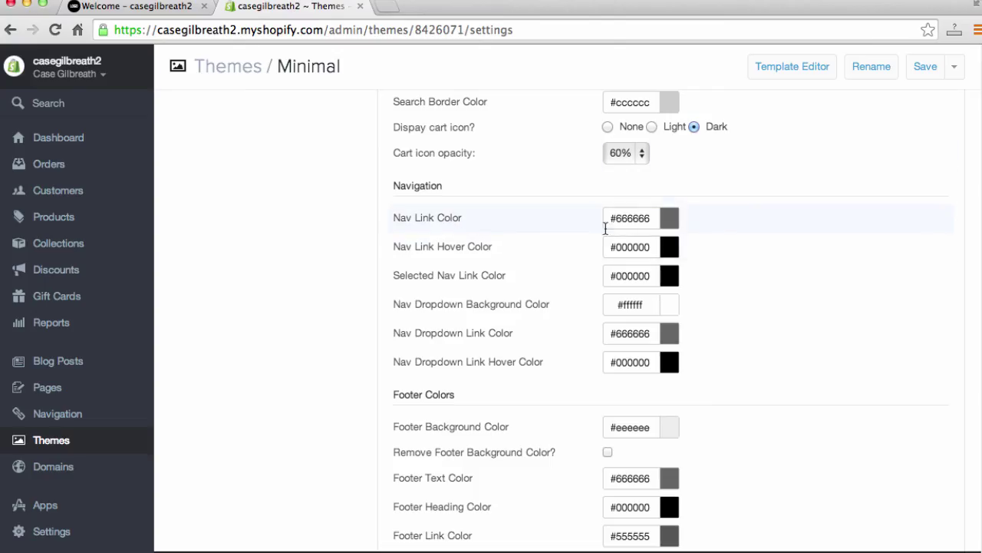
scroll(605, 253, down, 1)
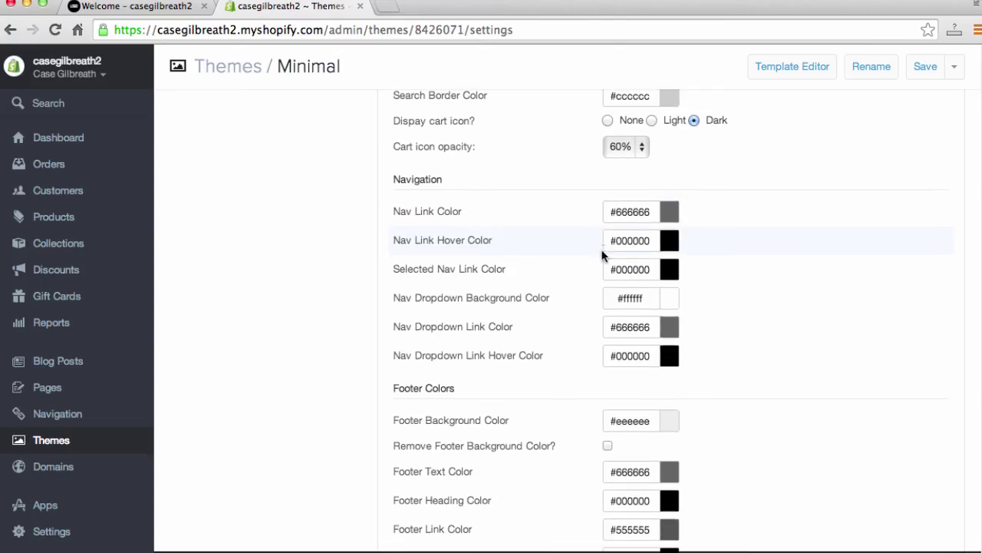
click(115, 7)
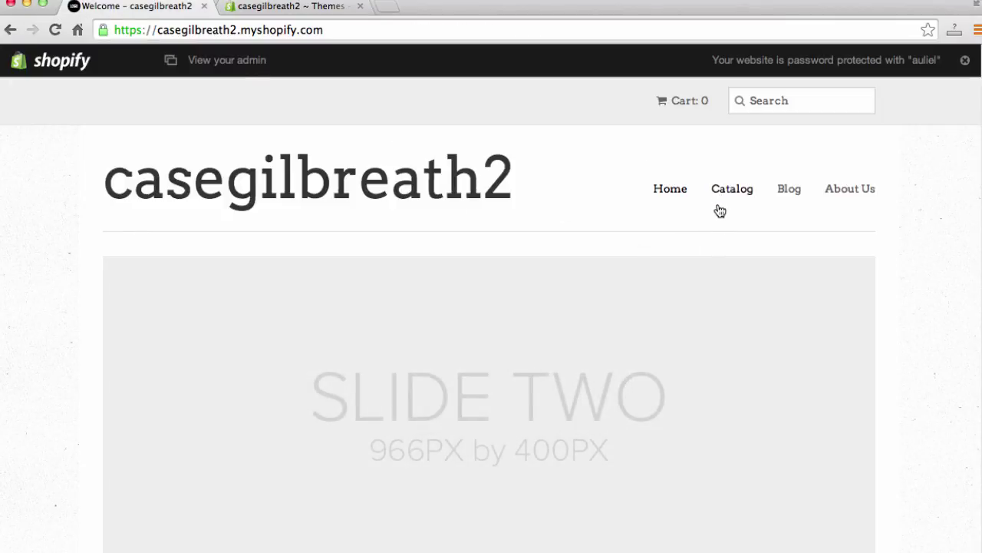
click(273, 4)
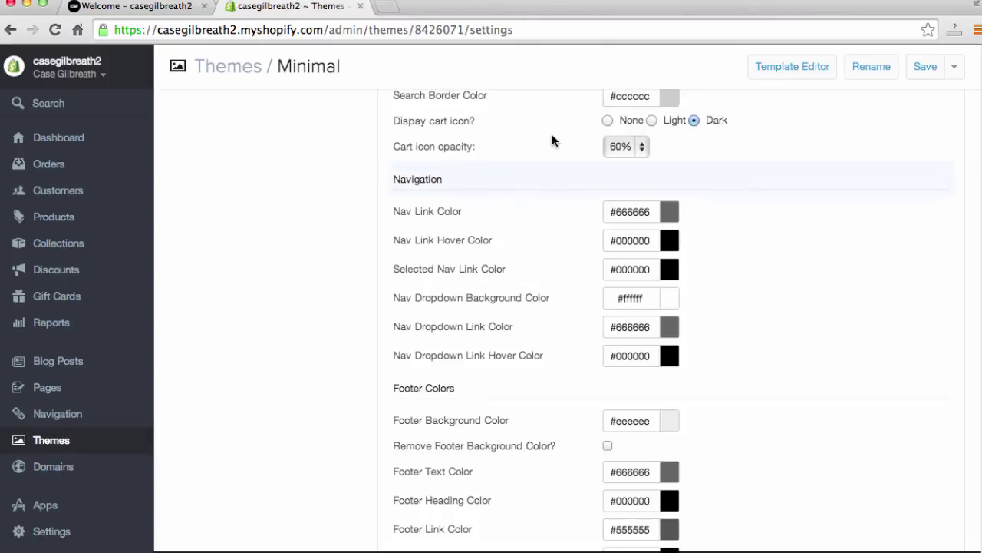
Step: Open and close the Nav Link Hover Color picker, then scroll to the collapsed sections
click(666, 243)
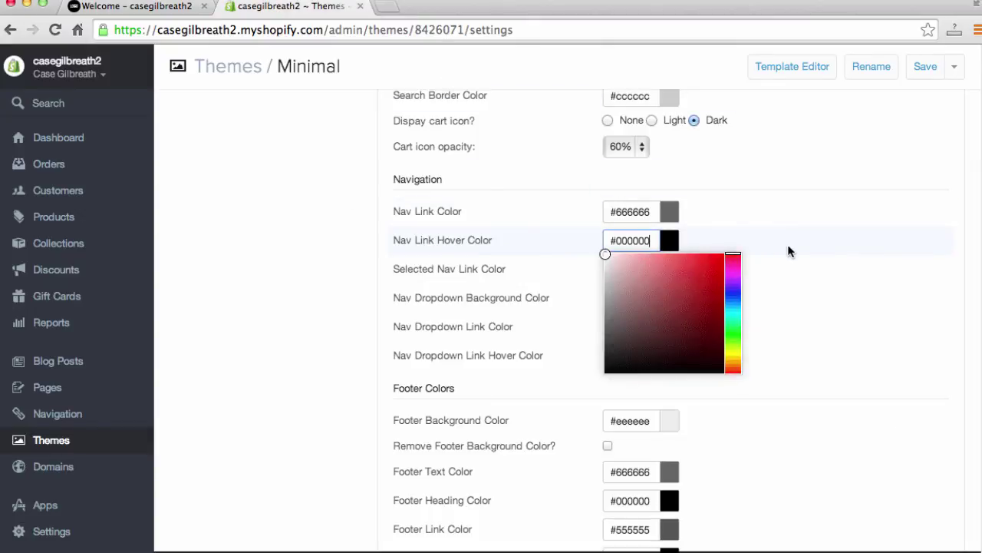
click(826, 244)
scroll(349, 309, down, 5)
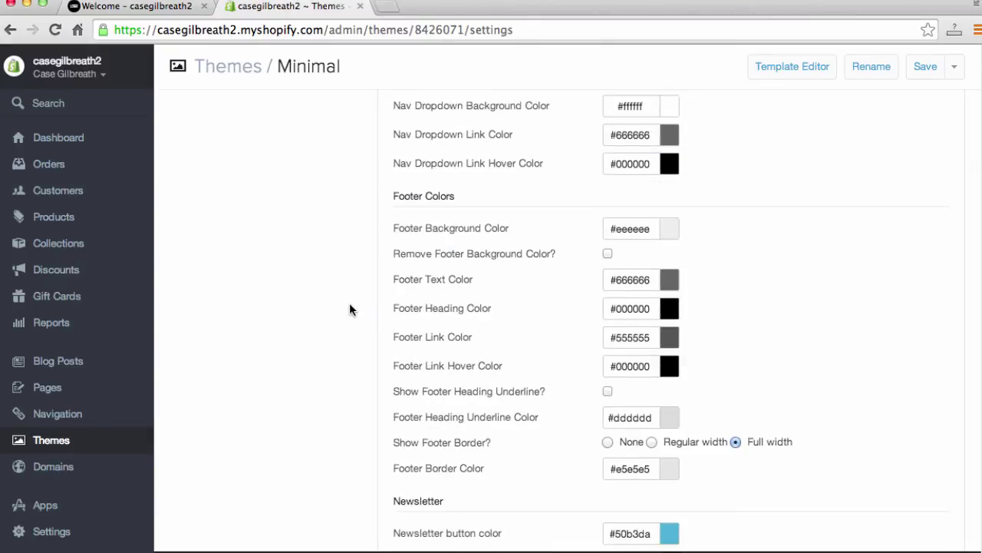
scroll(325, 358, down, 6)
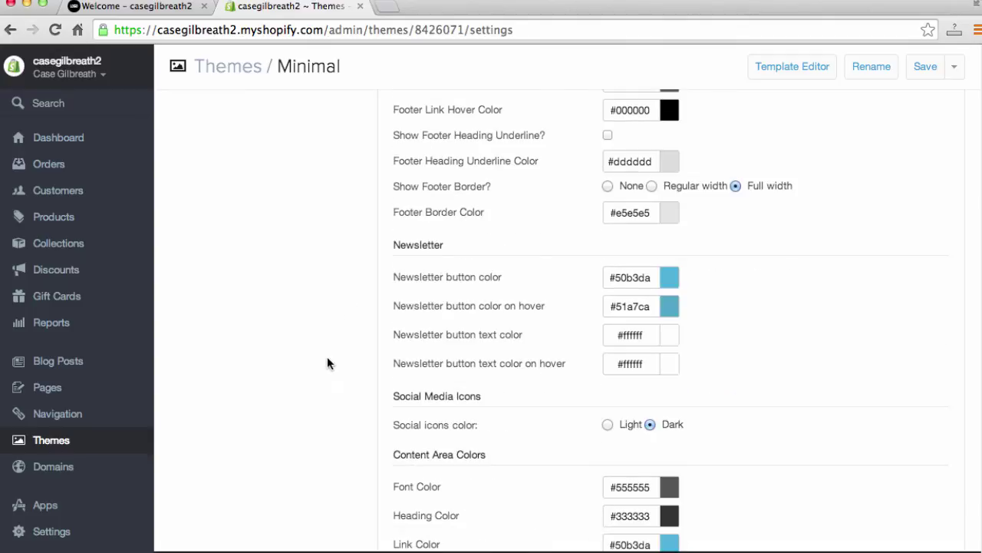
scroll(330, 357, down, 2)
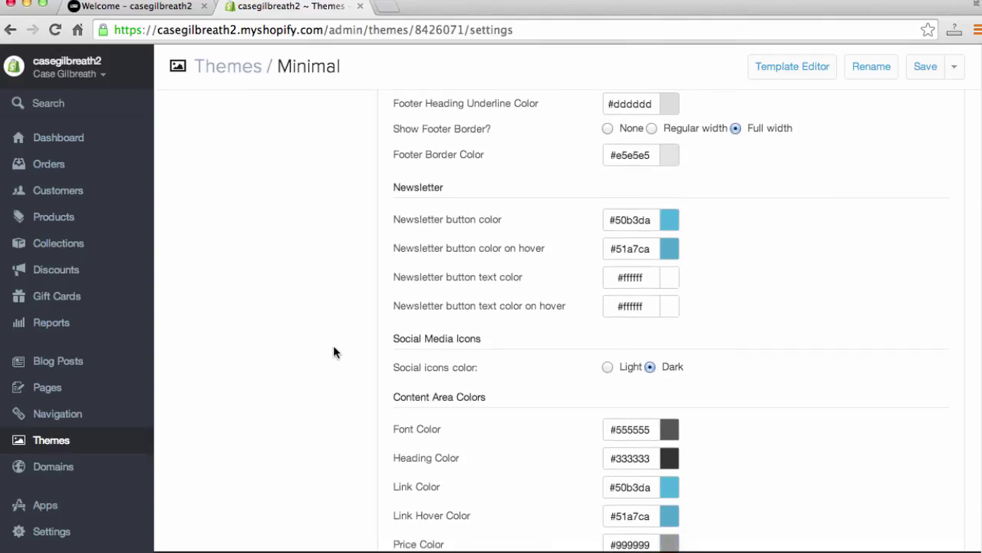
scroll(333, 342, down, 2)
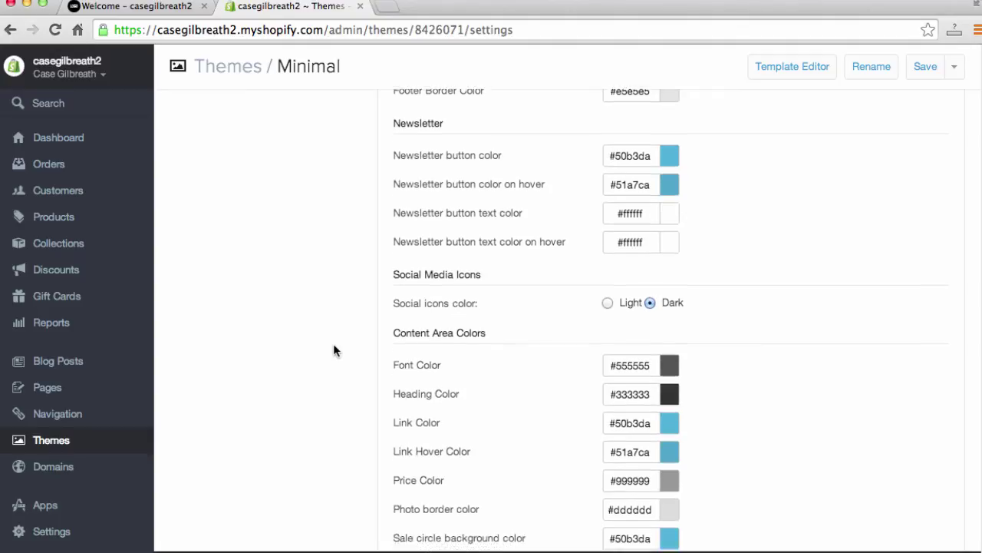
scroll(333, 351, down, 15)
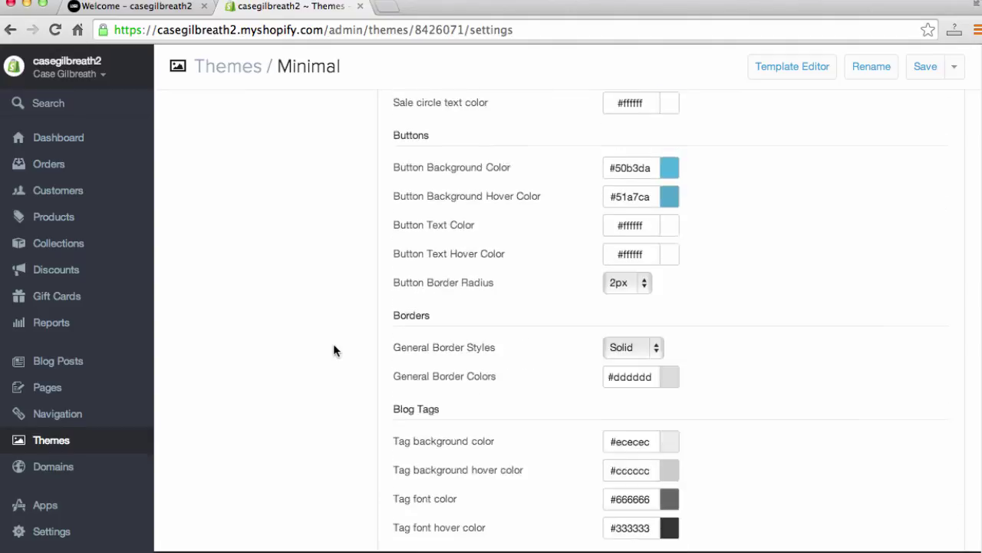
scroll(334, 345, down, 8)
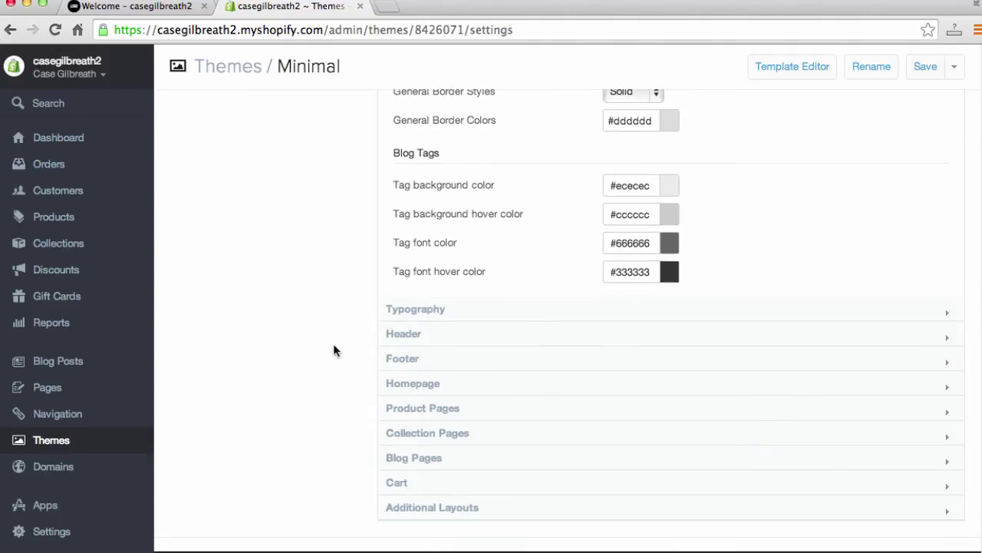
Step: Expand the Typography and Header sections to reveal the logo and favicon options
click(397, 305)
scroll(287, 313, down, 7)
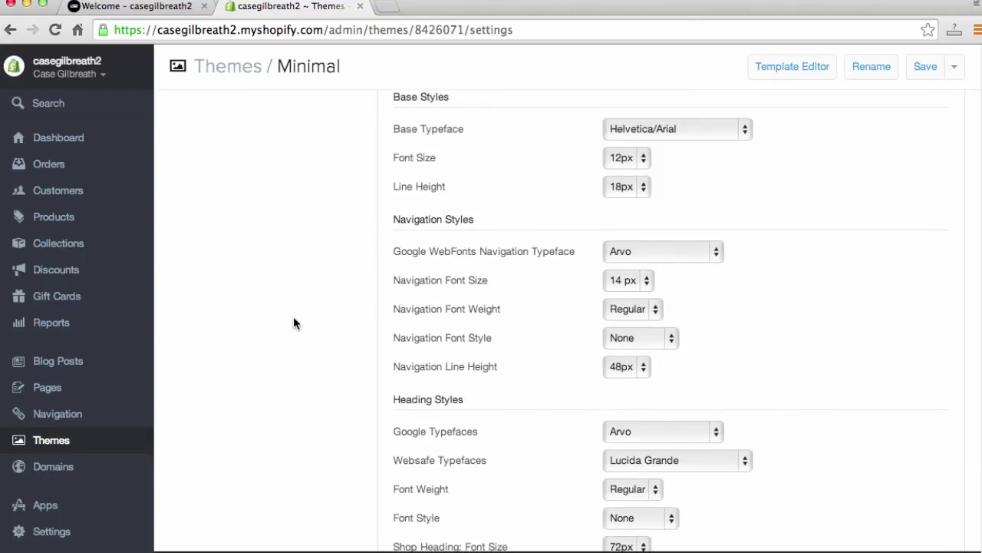
scroll(336, 277, up, 4)
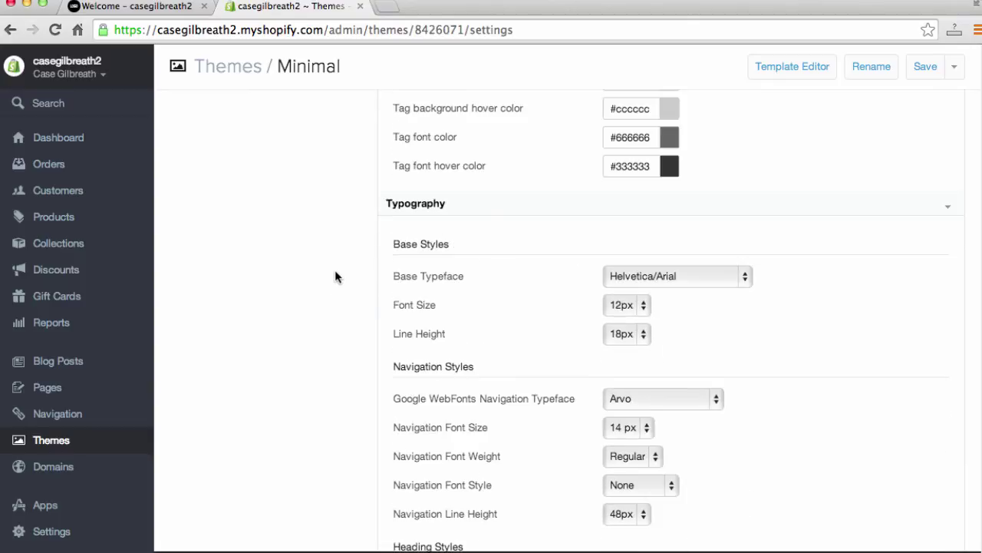
scroll(336, 279, down, 4)
scroll(335, 280, down, 10)
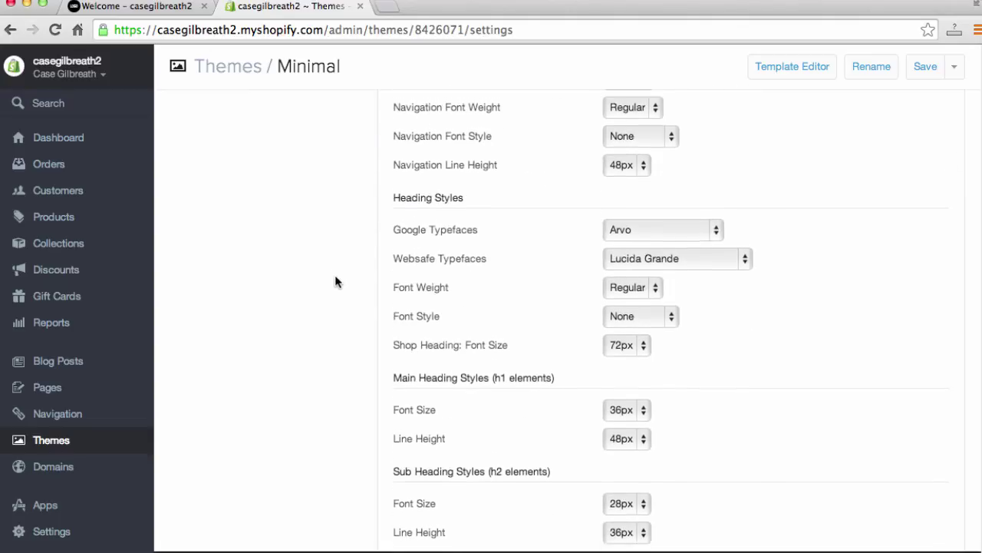
scroll(339, 284, down, 8)
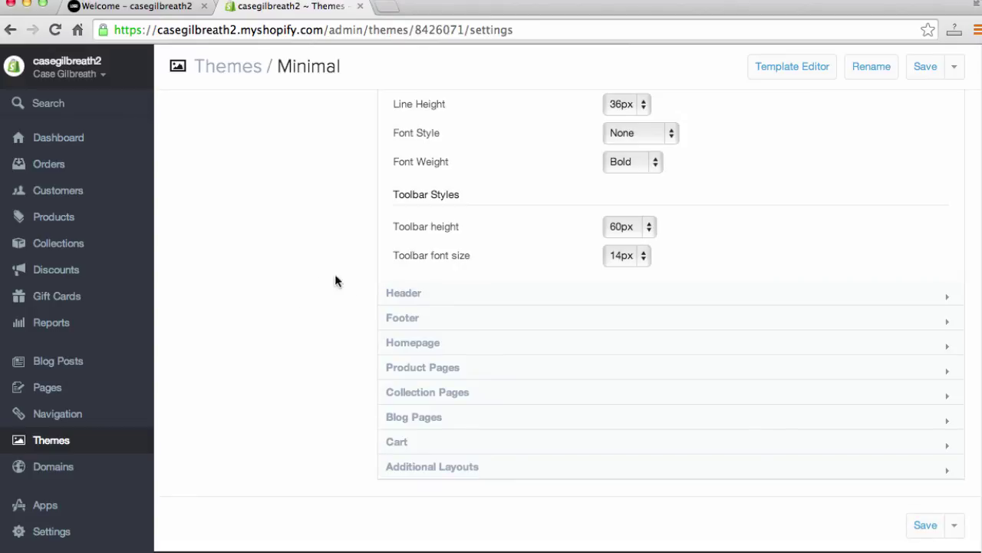
click(412, 299)
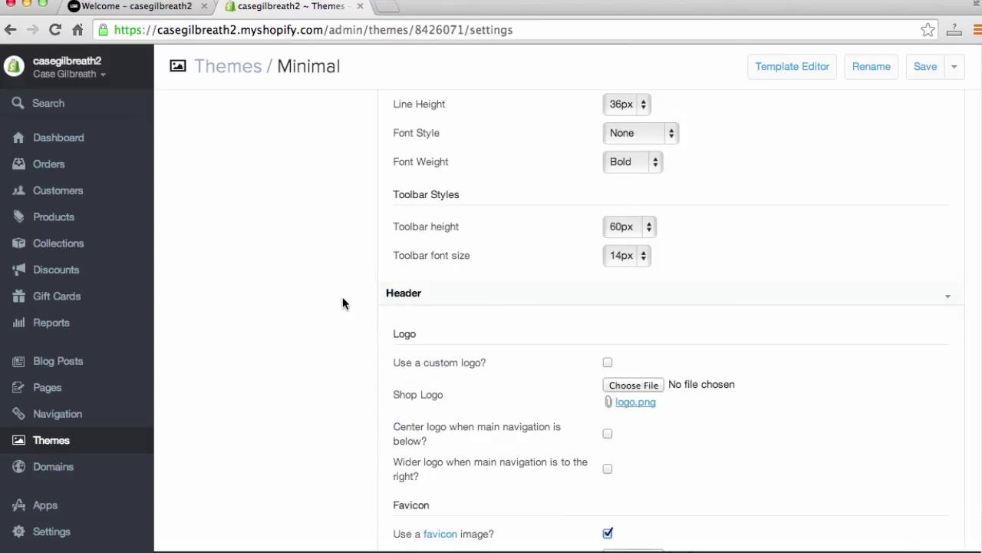
scroll(343, 296, down, 2)
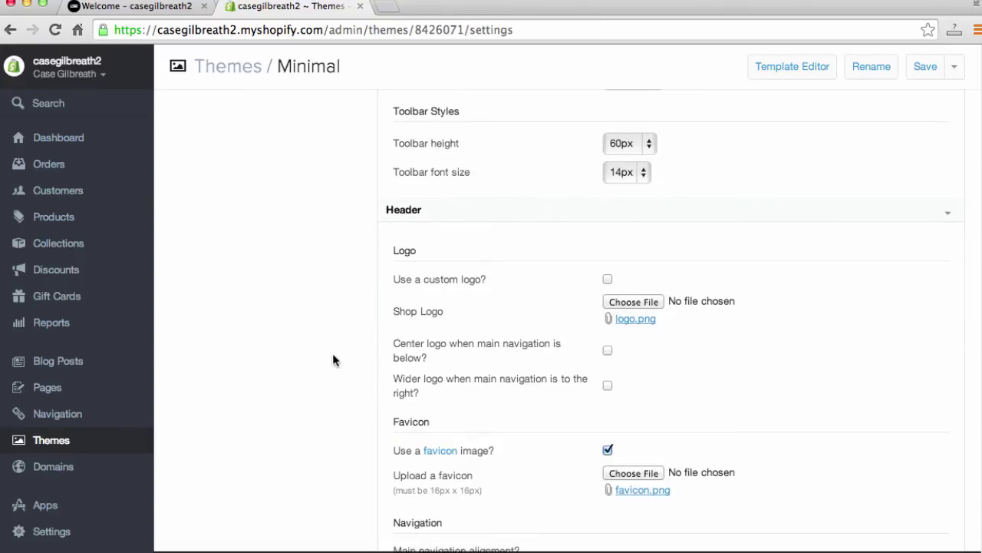
Step: Inspect the storefront's text shop-name header
click(132, 7)
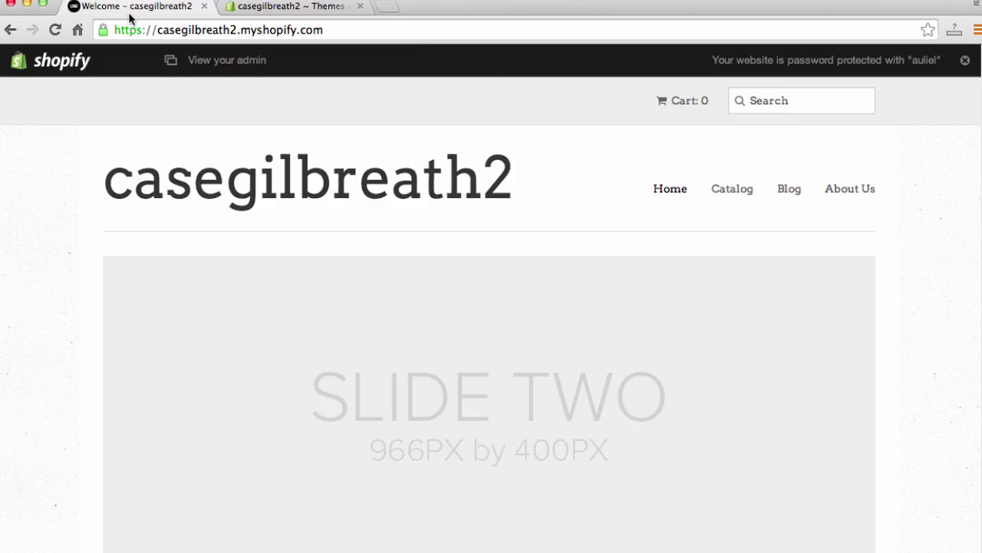
drag(510, 178, 239, 184)
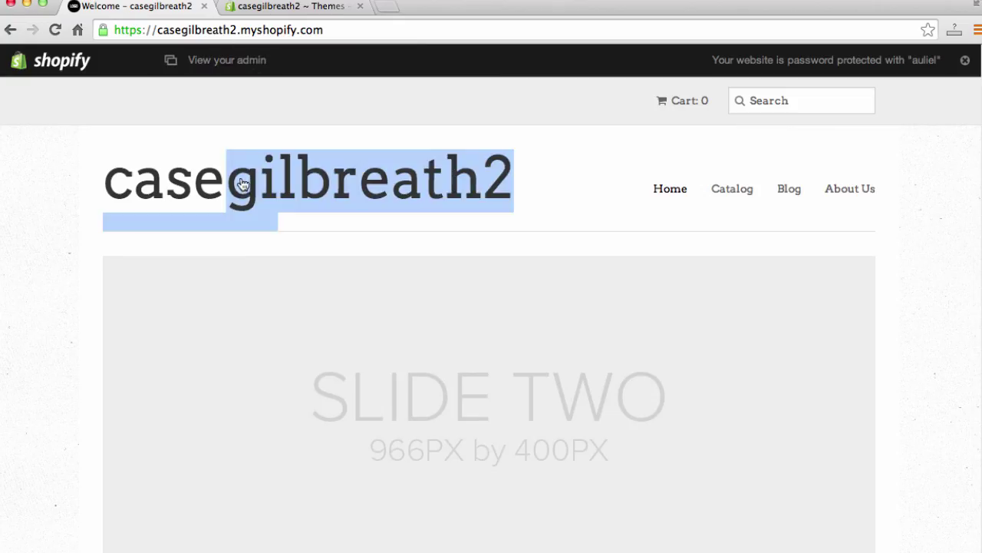
click(164, 180)
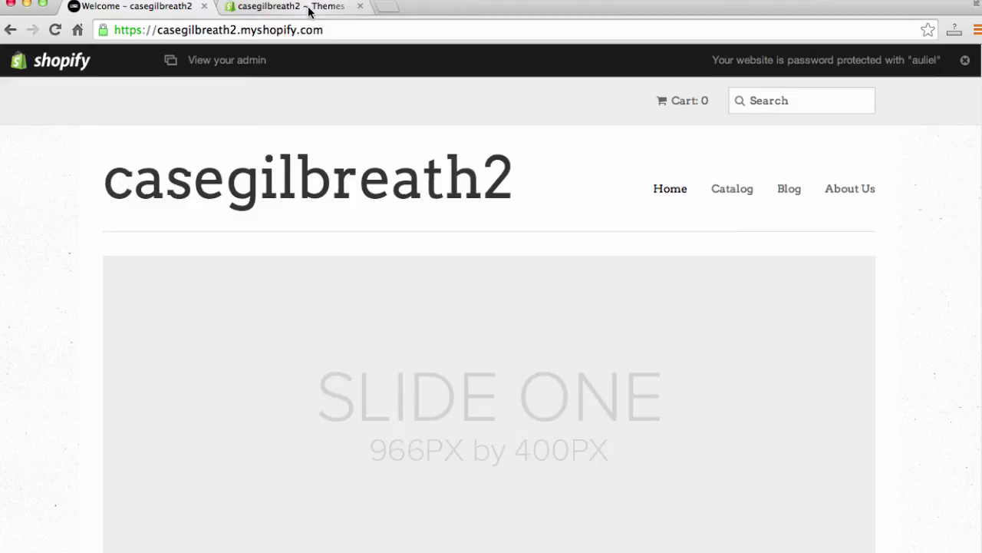
click(311, 7)
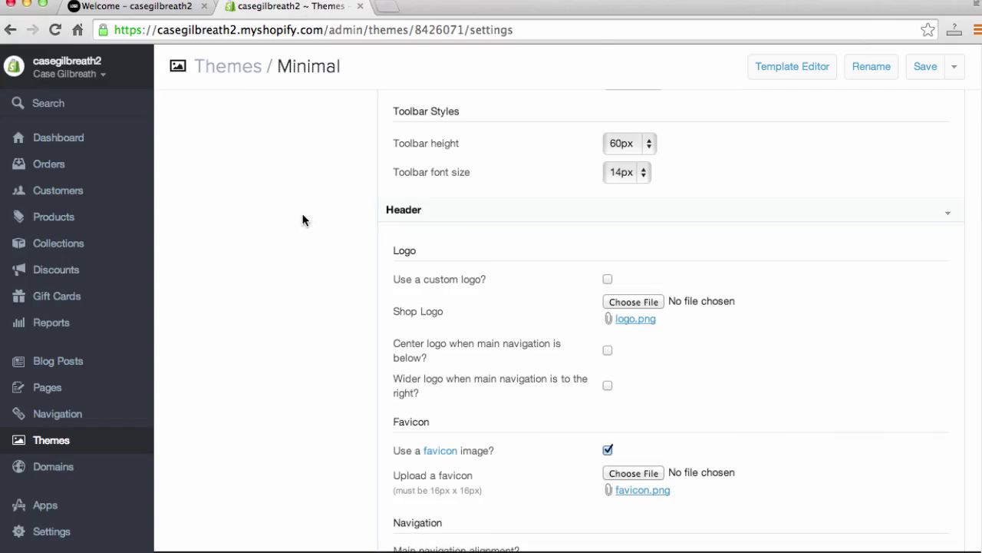
Step: Enable a custom logo and upload the red Case Shoes screenshot as the logo
click(608, 276)
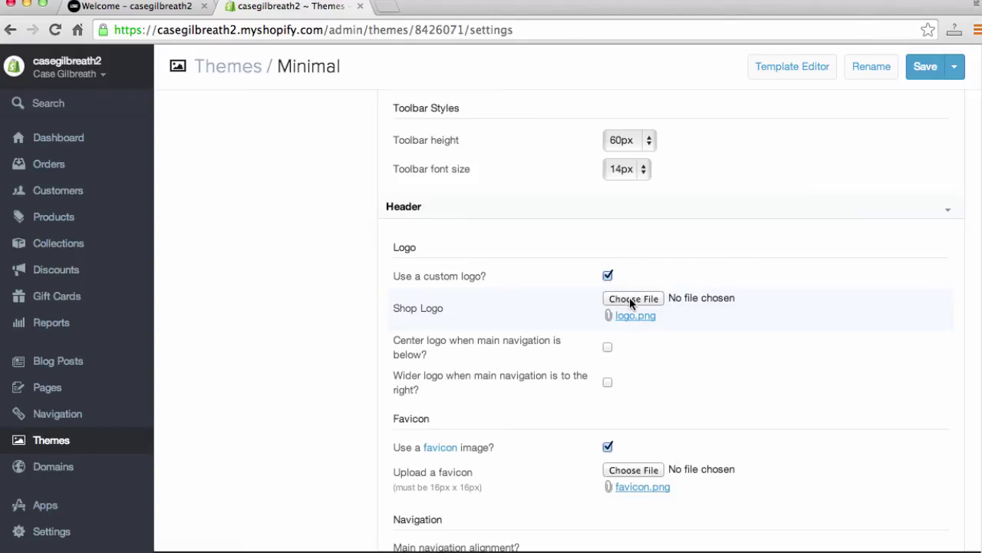
click(630, 300)
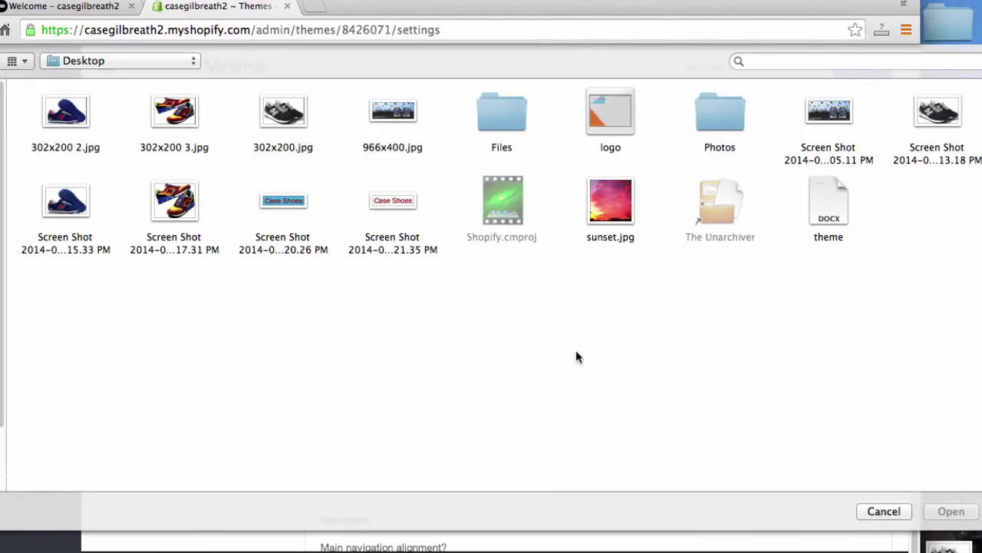
click(403, 211)
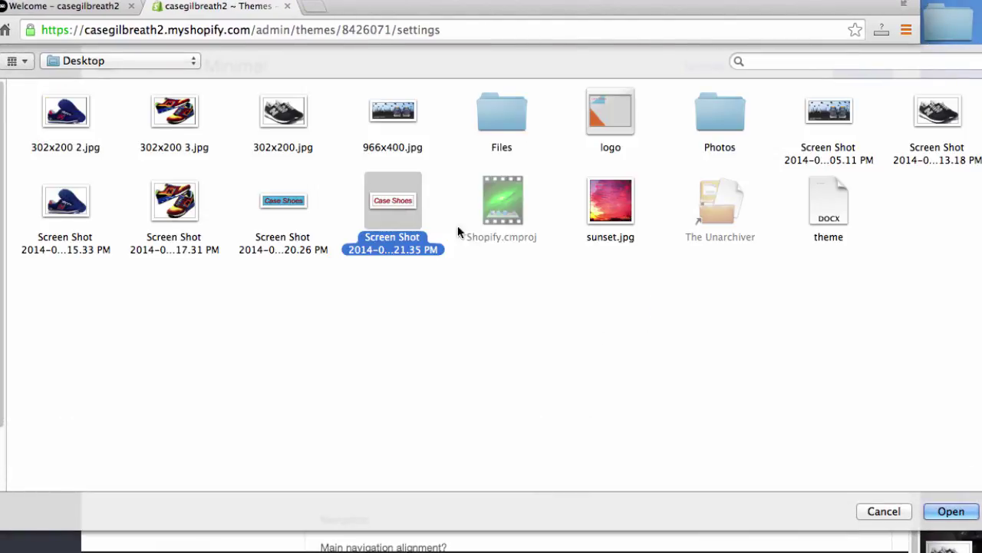
click(951, 512)
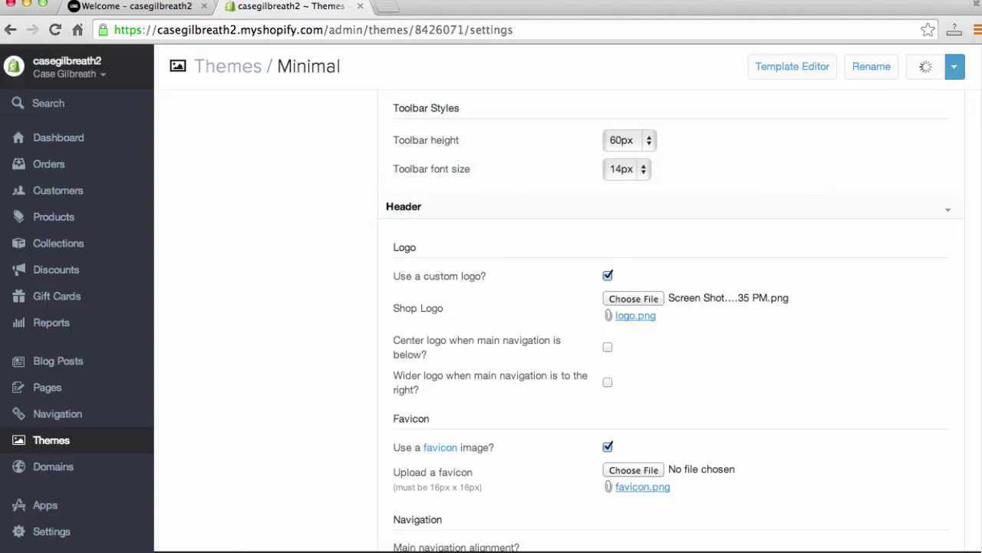
Step: Reload the storefront to confirm the Case Shoes logo in the header
click(131, 7)
click(318, 32)
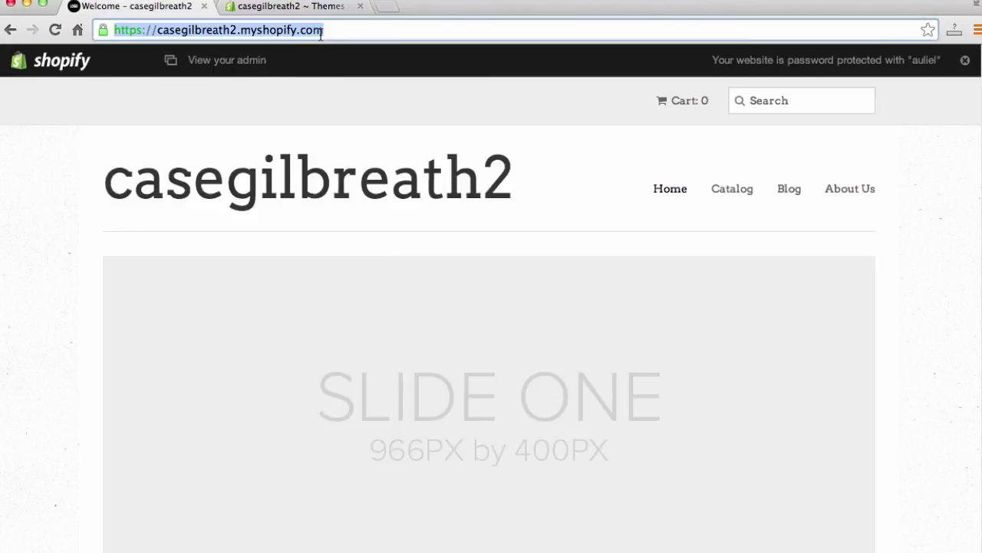
key(Return)
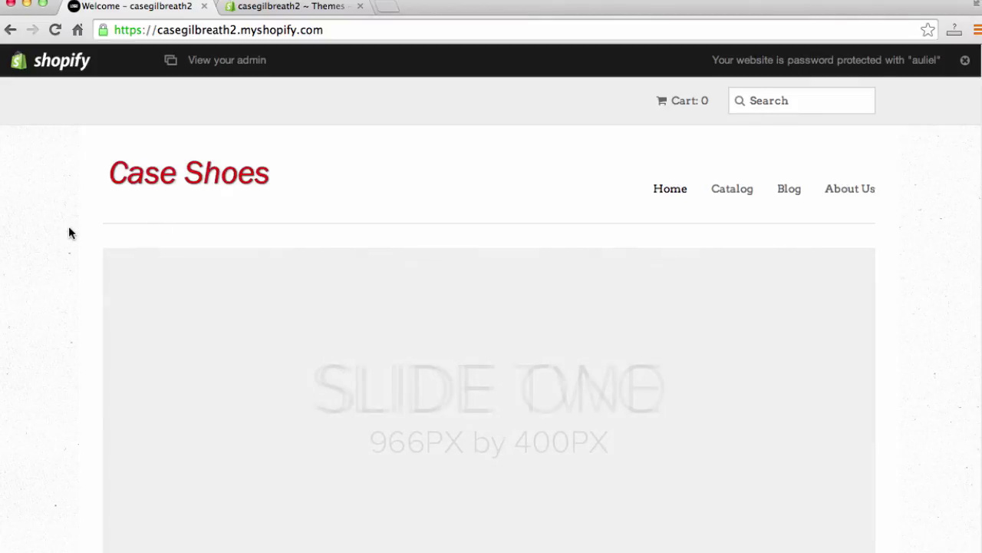
scroll(70, 230, down, 5)
scroll(71, 238, up, 5)
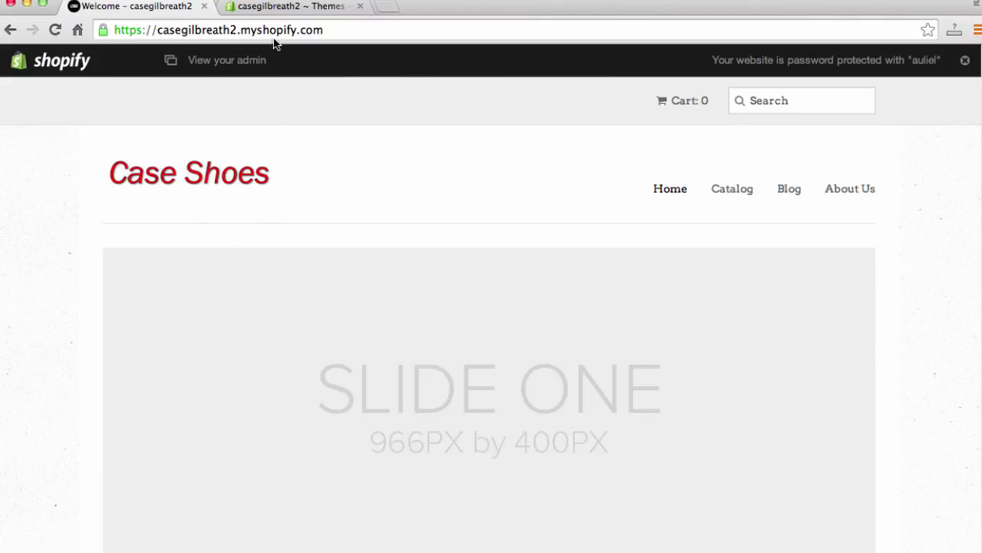
click(292, 7)
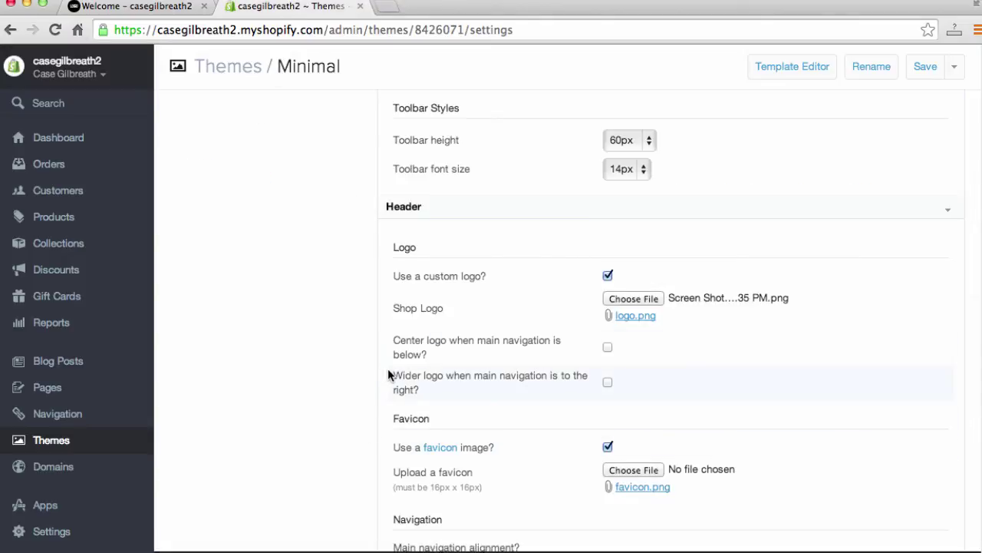
Step: Expand the Footer settings and select the Link list title text
scroll(376, 372, down, 2)
scroll(367, 372, down, 8)
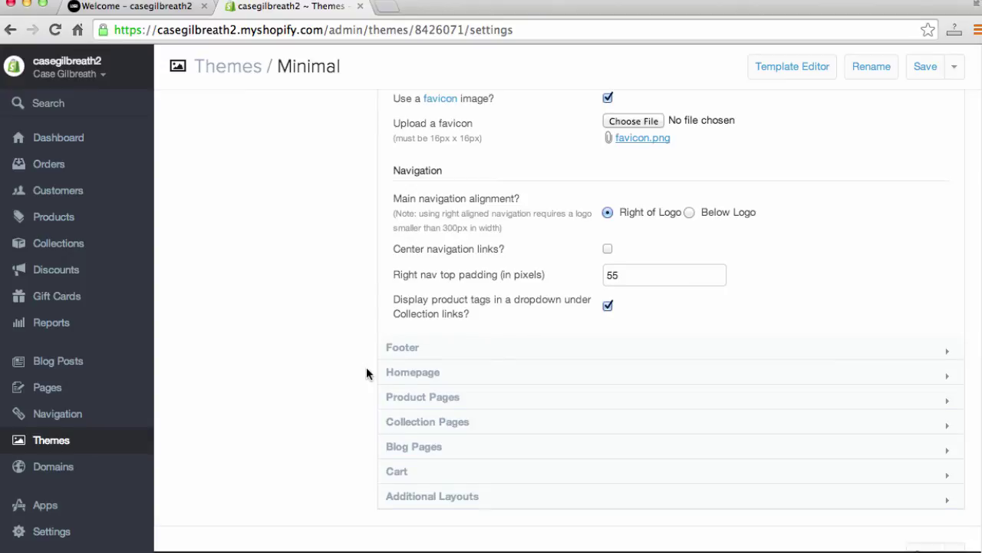
scroll(366, 367, down, 1)
click(395, 343)
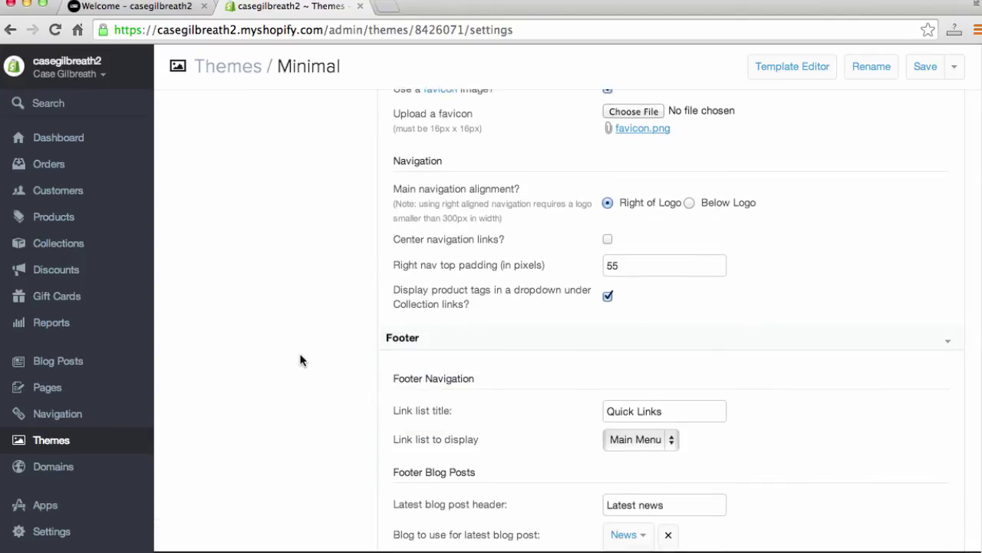
scroll(353, 407, down, 2)
click(670, 342)
drag(670, 342, 592, 331)
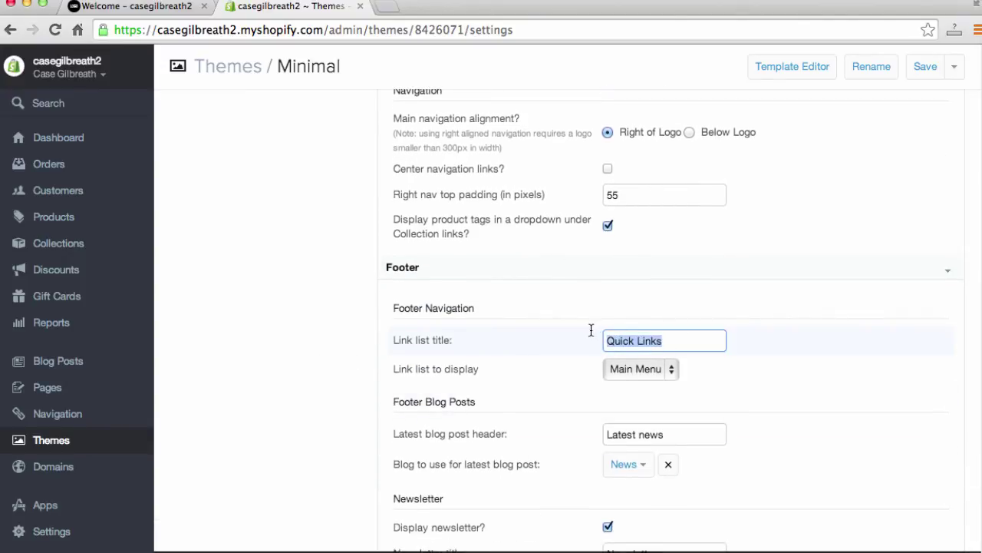
scroll(252, 371, down, 1)
Step: Compare the storefront's Quick Links footer heading with the Link list title
click(161, 7)
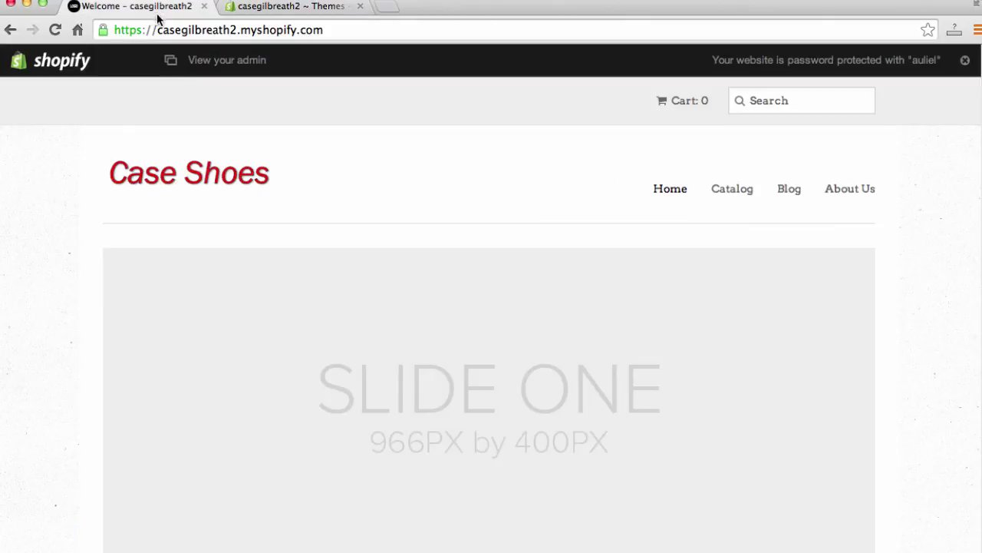
scroll(50, 360, down, 10)
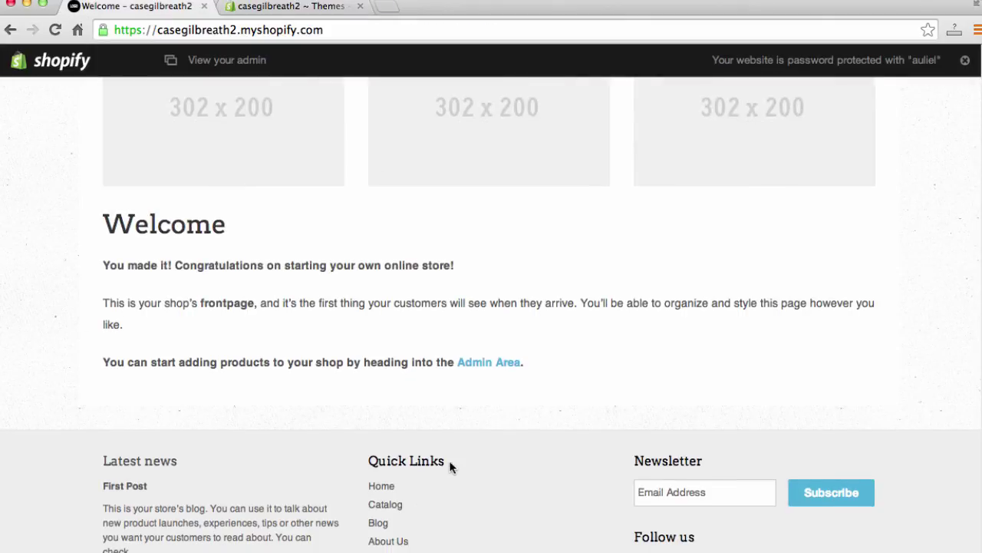
drag(444, 461, 371, 458)
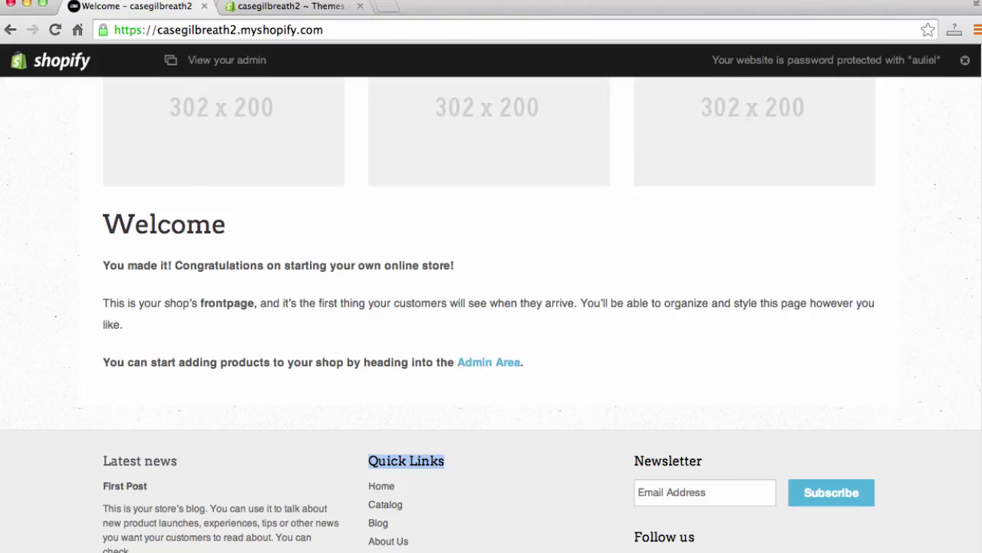
click(307, 9)
click(332, 310)
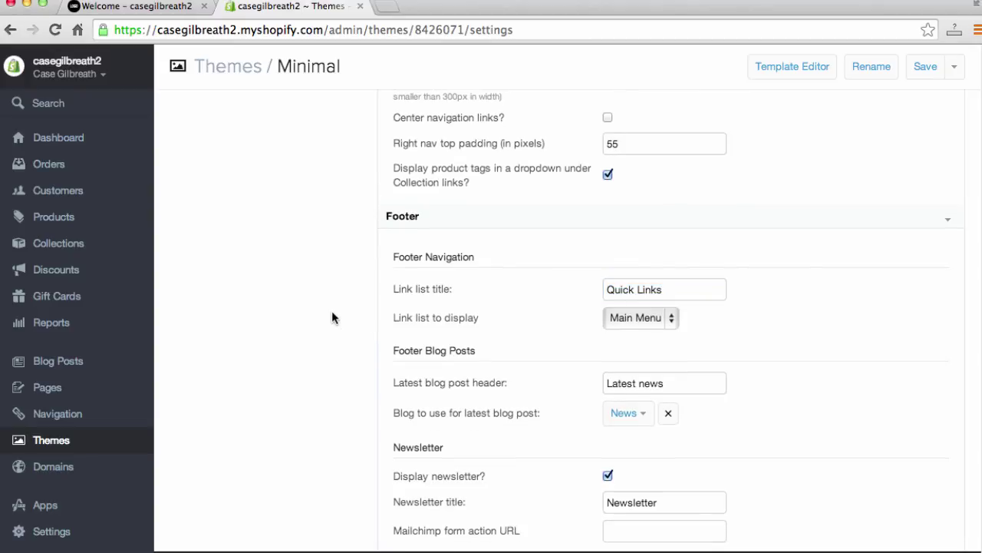
scroll(335, 310, down, 5)
scroll(337, 309, down, 3)
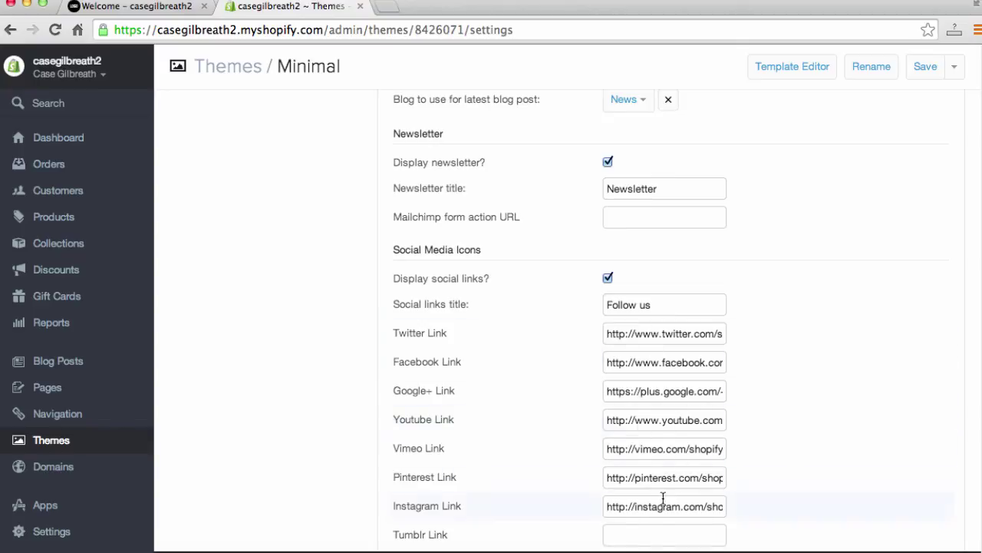
Step: Check the storefront's Follow us icons against the Social Media Icons links
click(138, 5)
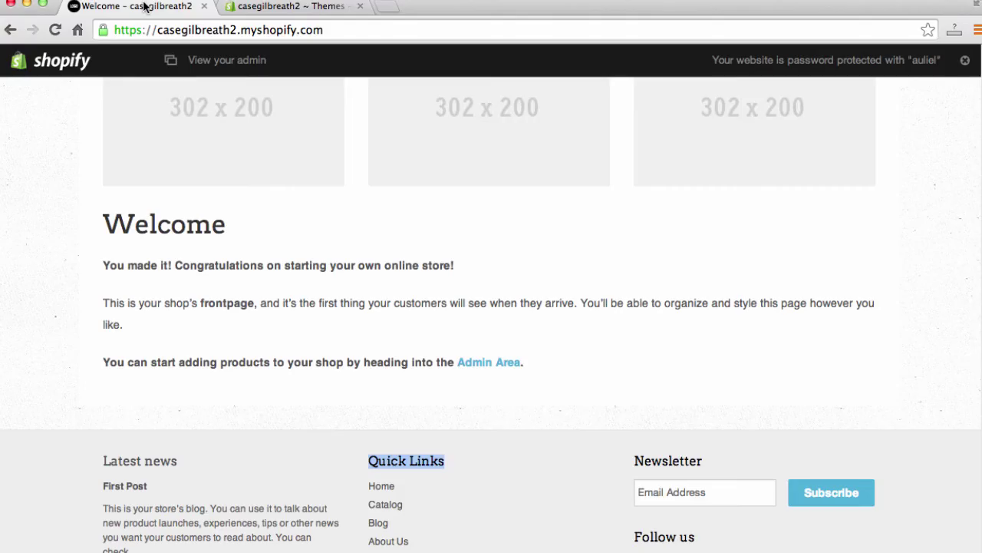
scroll(588, 405, down, 2)
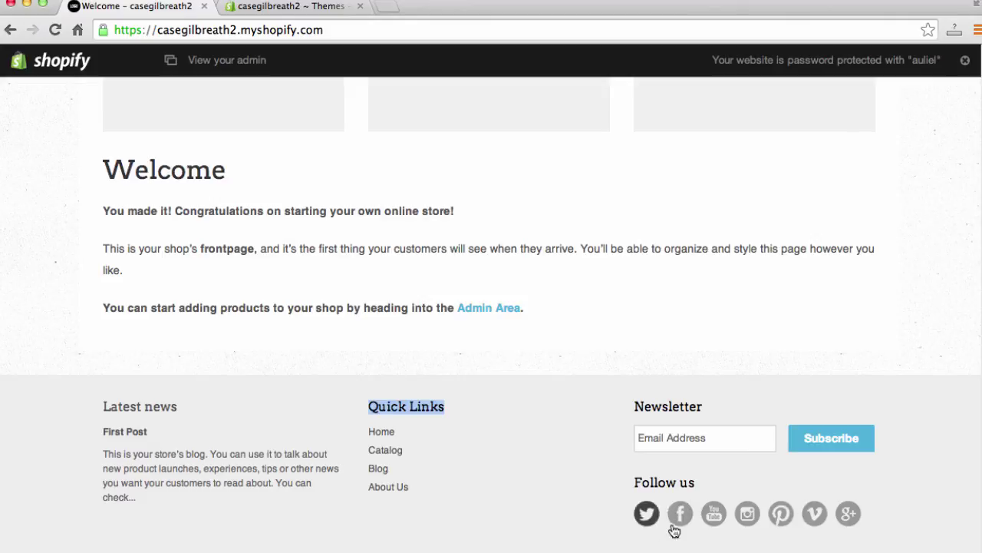
scroll(683, 529, up, 1)
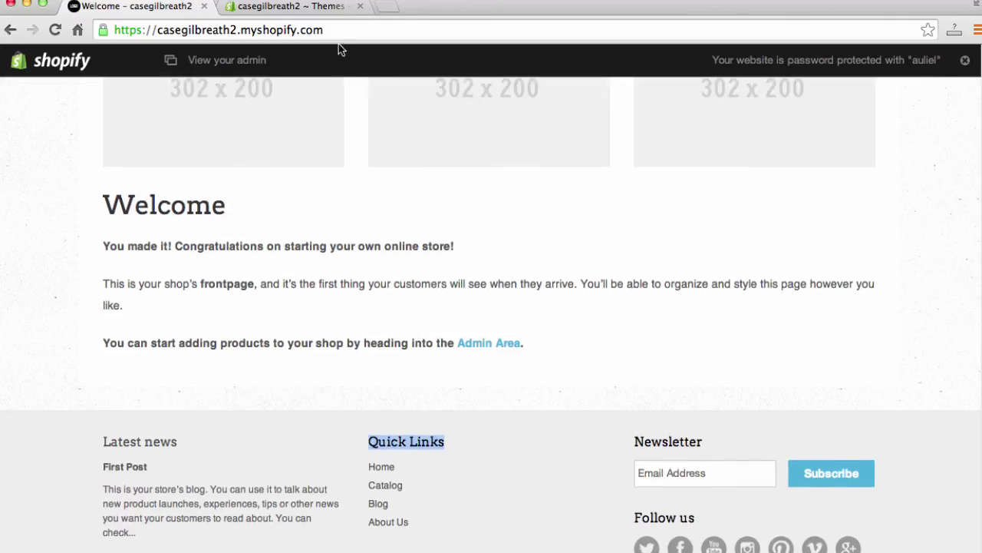
click(292, 7)
scroll(298, 305, down, 1)
scroll(298, 303, down, 5)
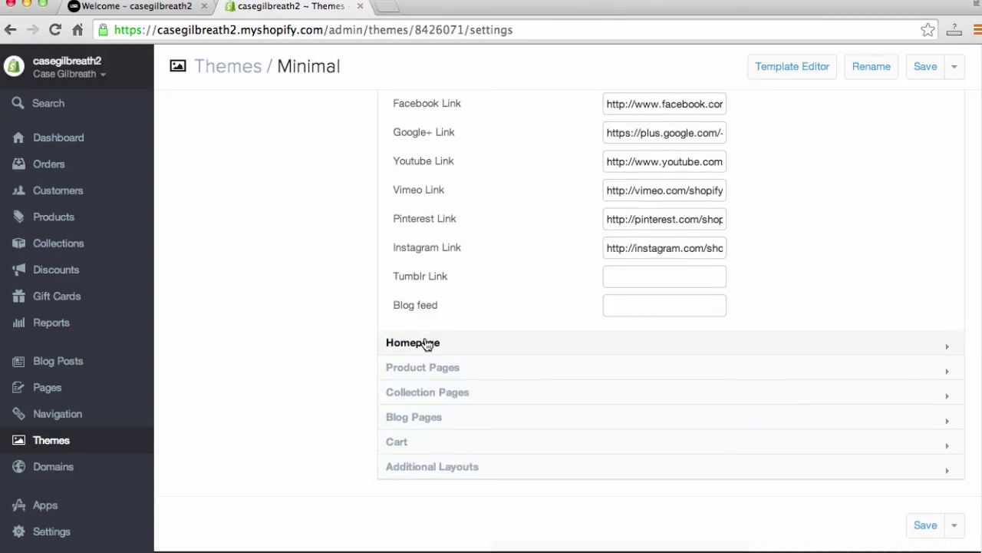
Step: Expand the Homepage section down to the slideshow slides, then view the storefront's top
click(422, 342)
scroll(313, 345, down, 3)
scroll(313, 353, down, 3)
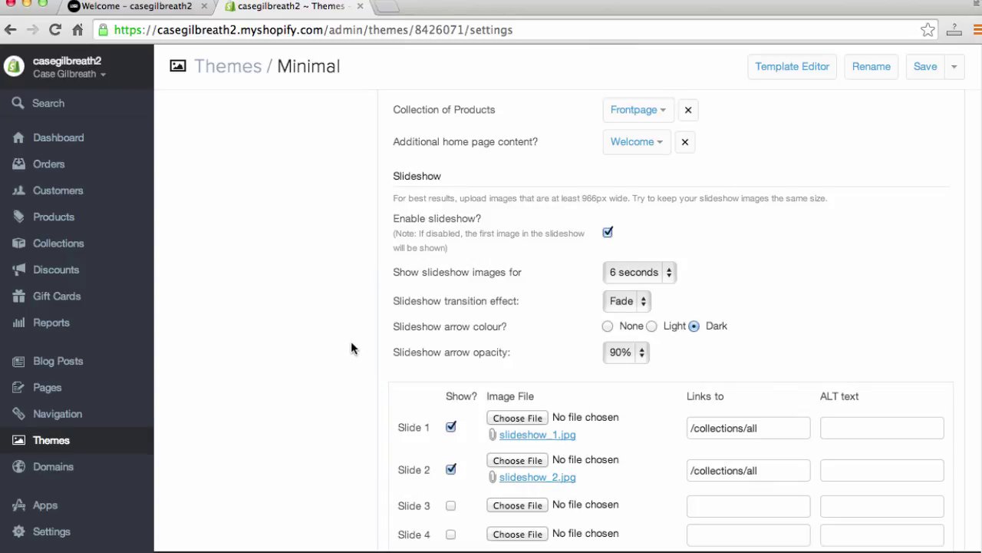
scroll(382, 351, down, 1)
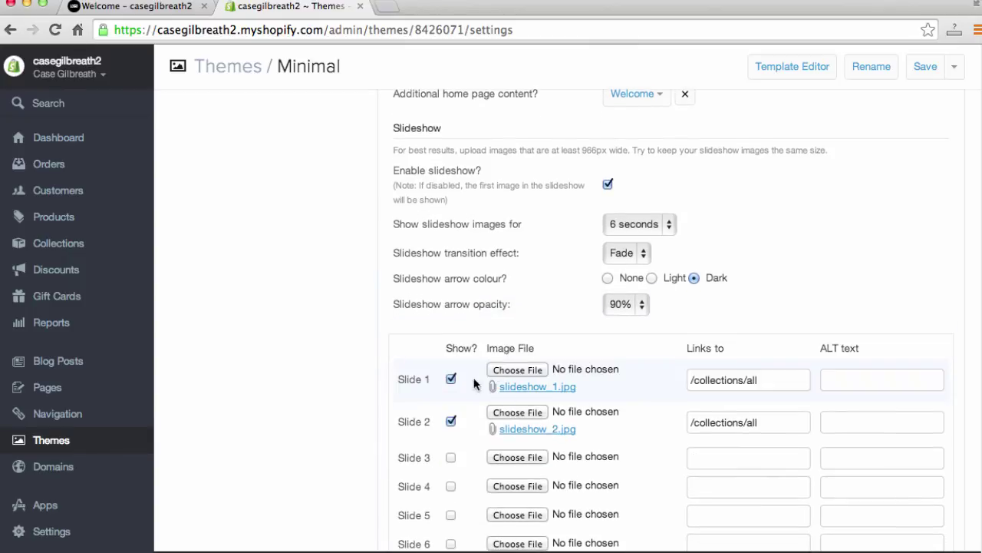
click(132, 6)
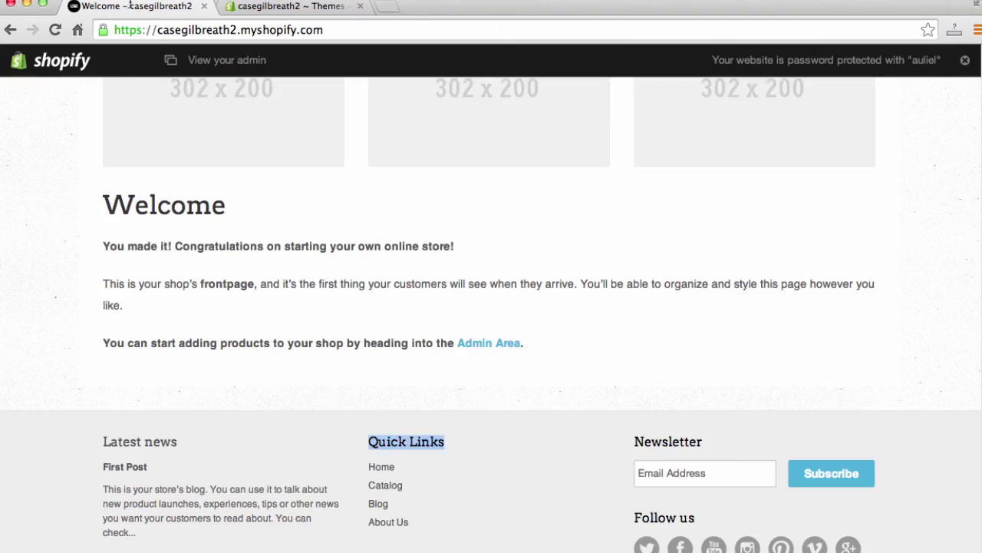
scroll(92, 224, up, 8)
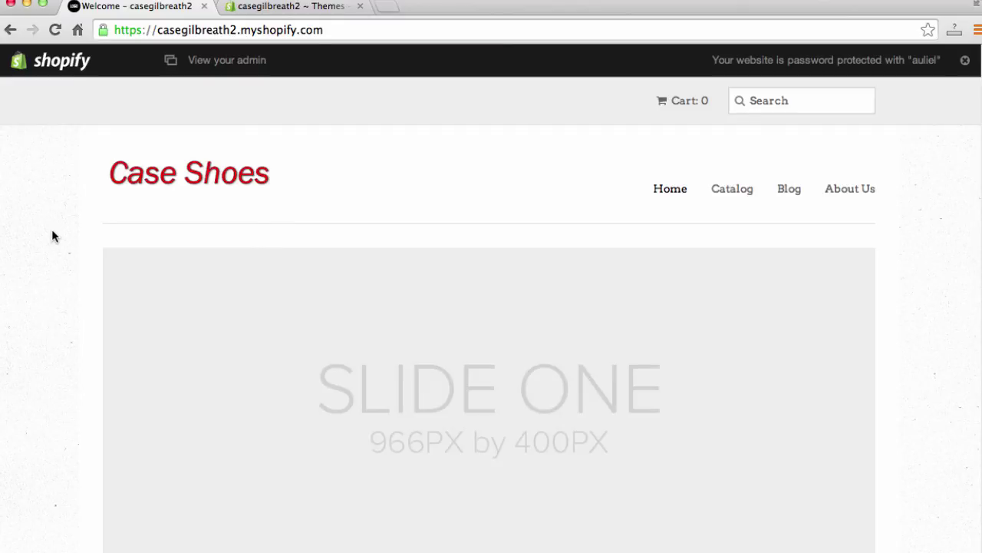
Step: Watch the slideshow reach Slide Two, then return to the slideshow settings
scroll(52, 238, down, 2)
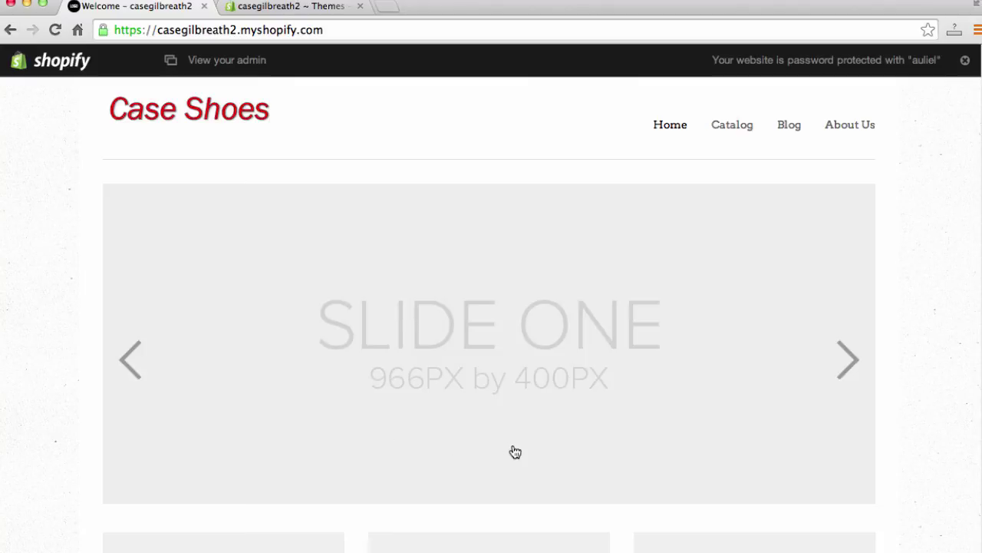
click(303, 9)
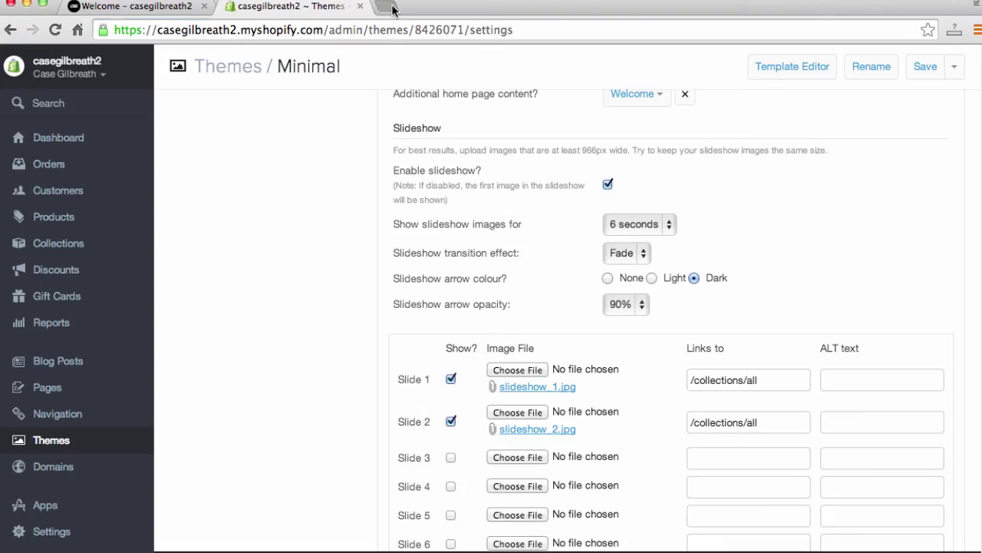
Step: Load pixlr.com in a new tab, launch Pixlr Express and browse Desktop images
click(390, 7)
text(pixlr.com)
key(Return)
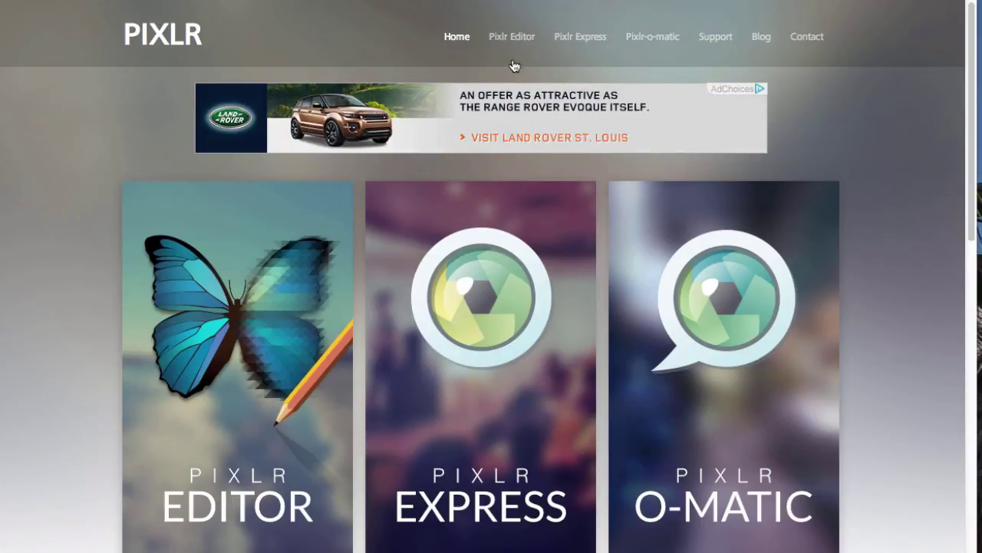
scroll(576, 296, down, 1)
click(500, 335)
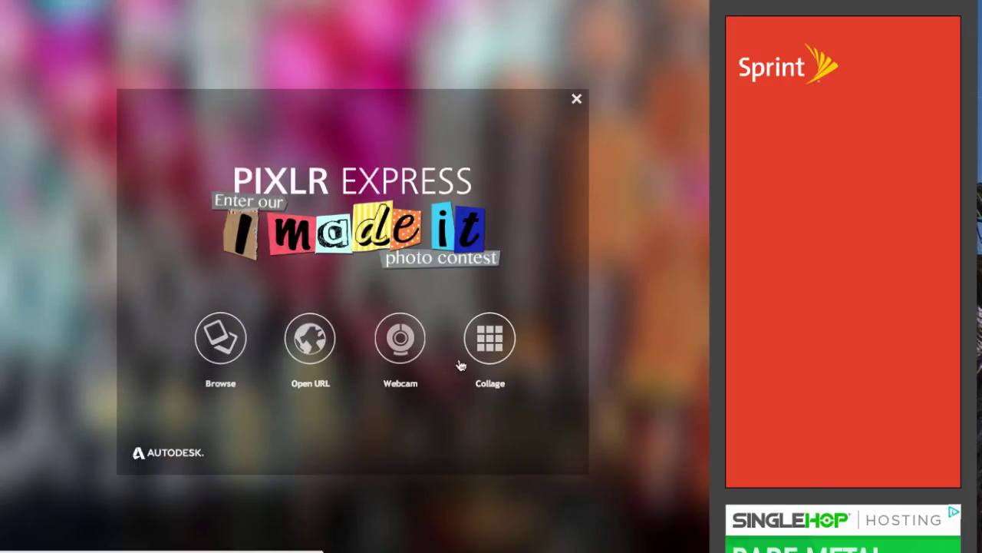
click(227, 339)
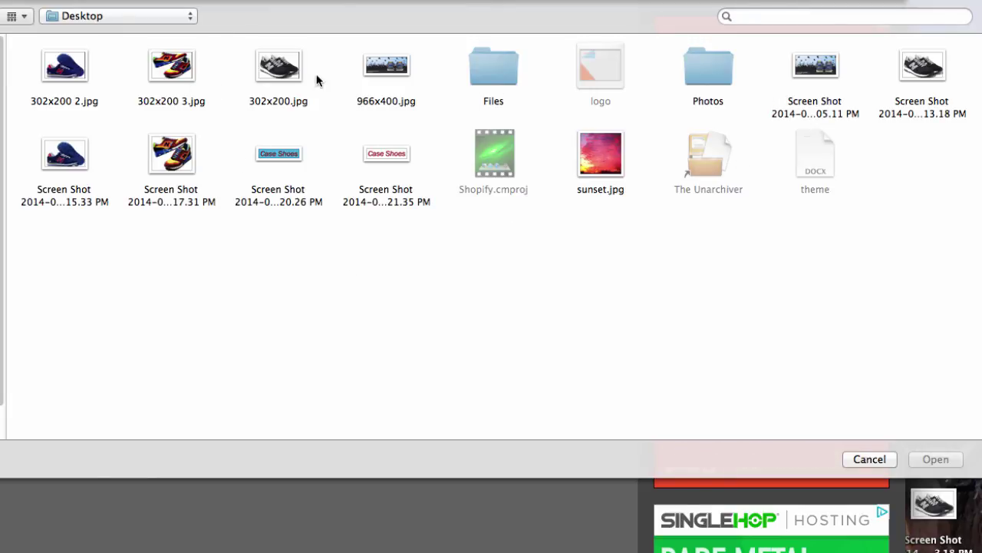
click(275, 68)
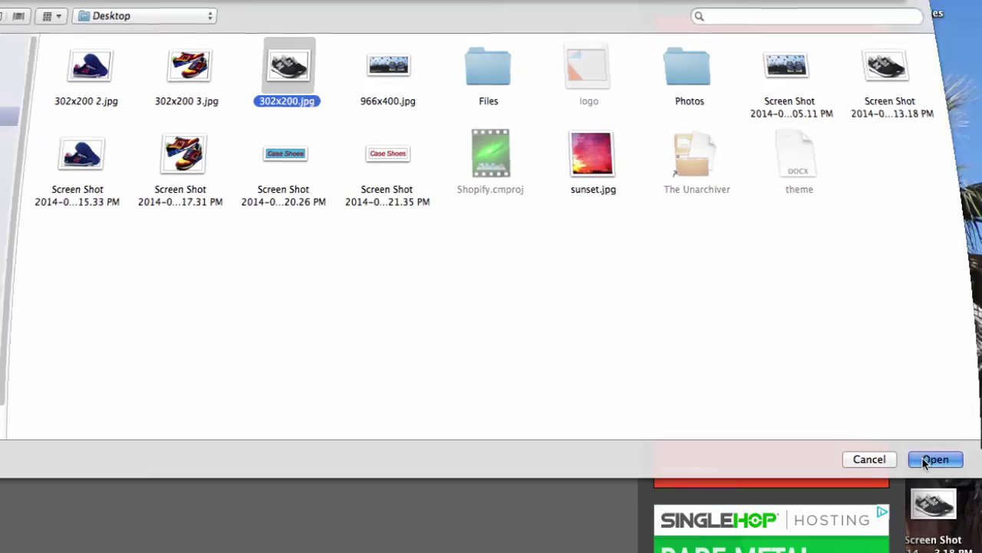
click(924, 459)
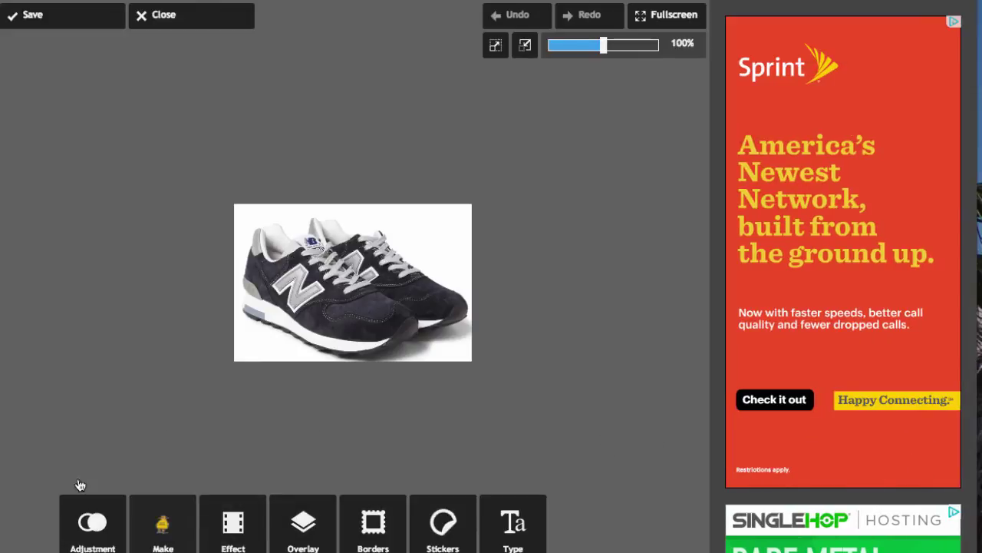
click(102, 532)
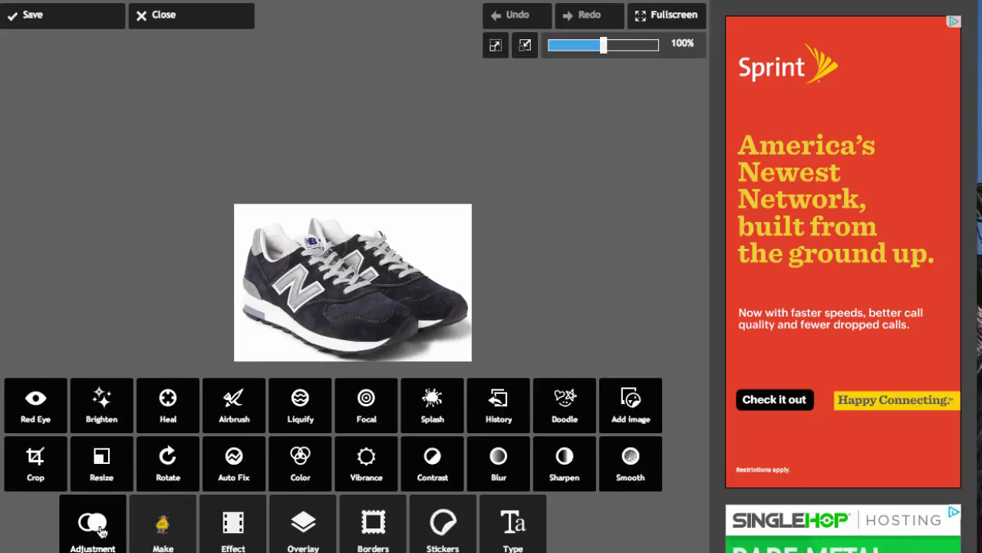
click(106, 468)
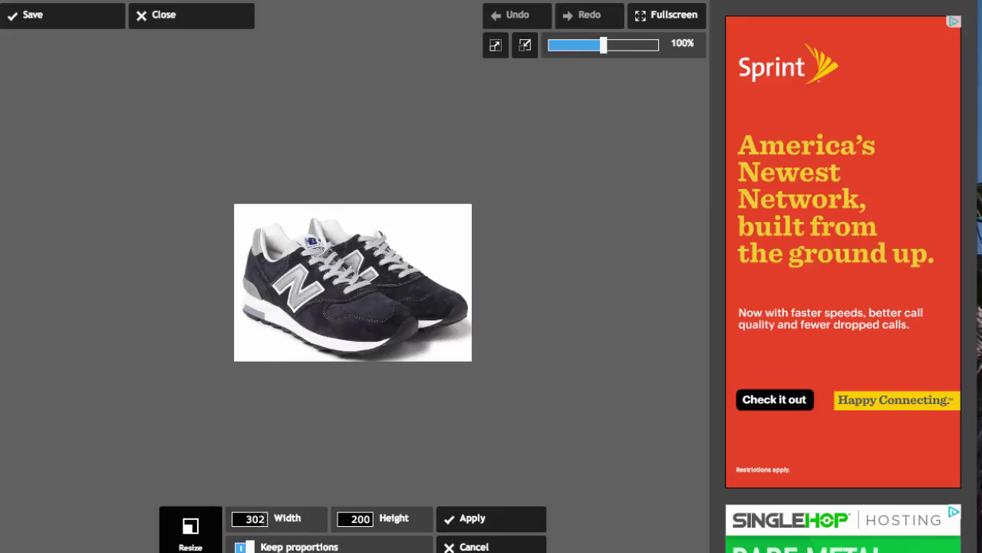
double_click(266, 519)
double_click(351, 519)
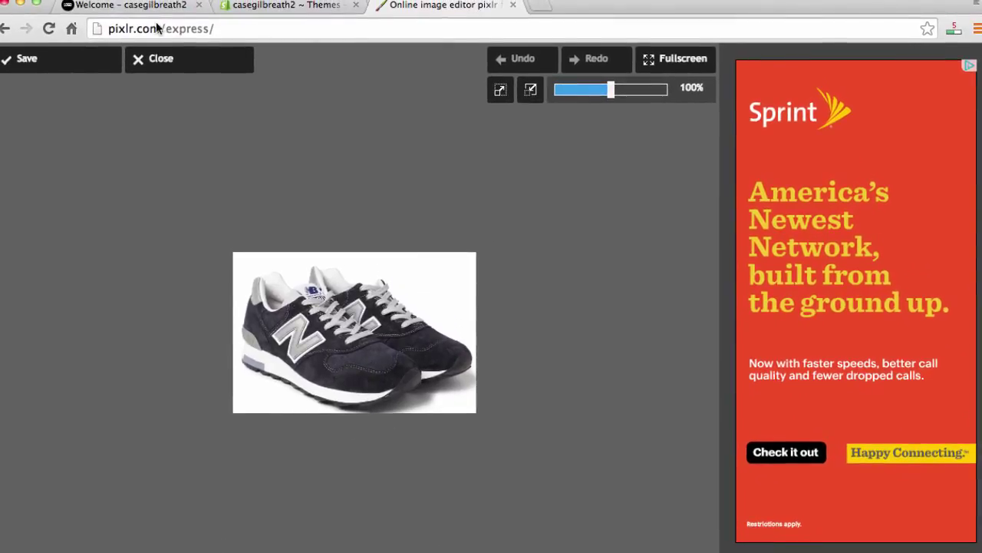
click(159, 29)
click(159, 29)
double_click(125, 28)
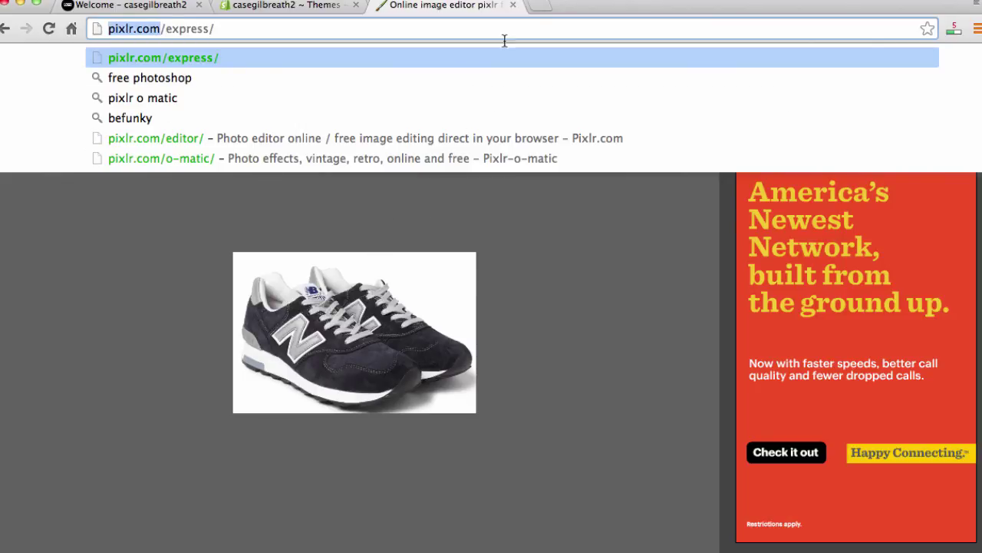
Step: Close the Pixlr tab and load the Desktop screenshot file as Slide 1's image
click(513, 7)
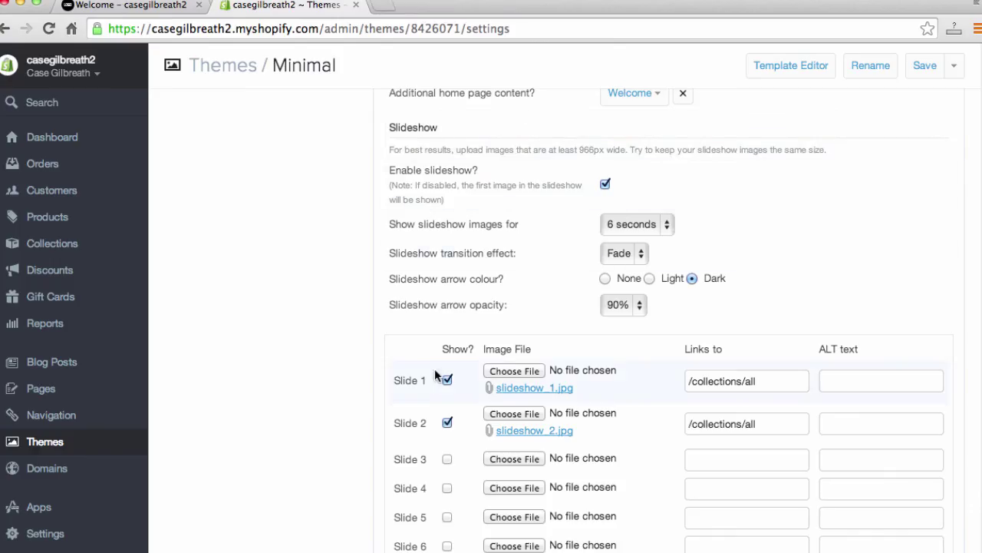
scroll(430, 381, down, 1)
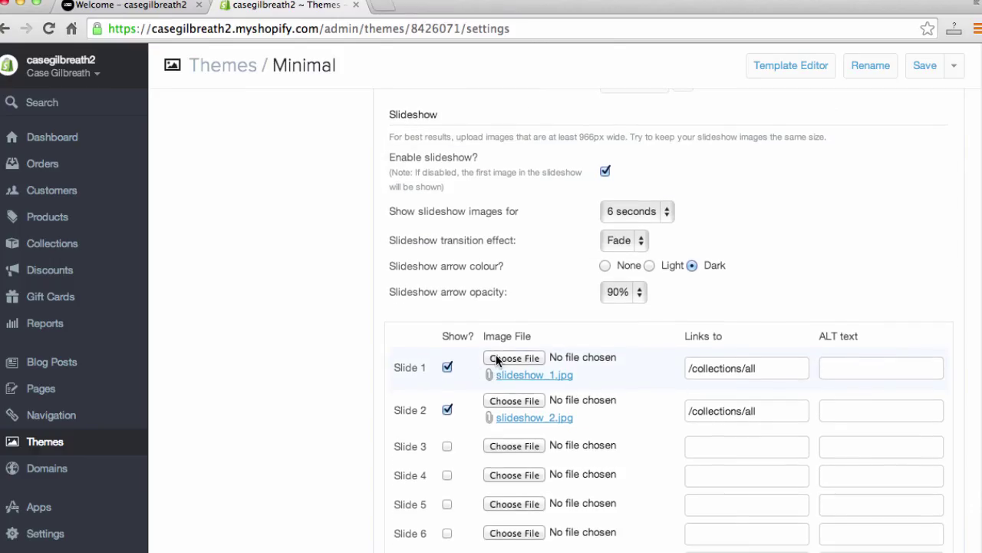
click(499, 360)
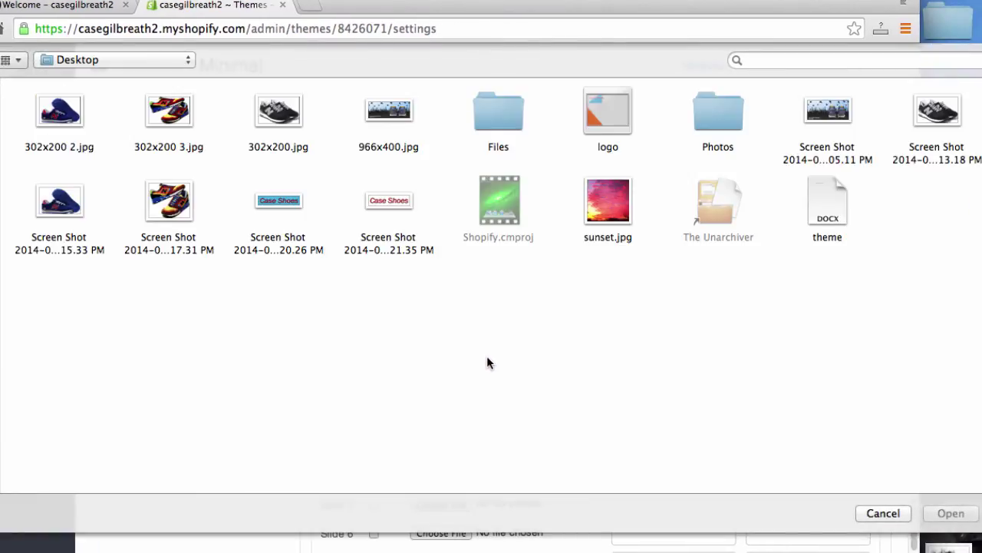
click(838, 112)
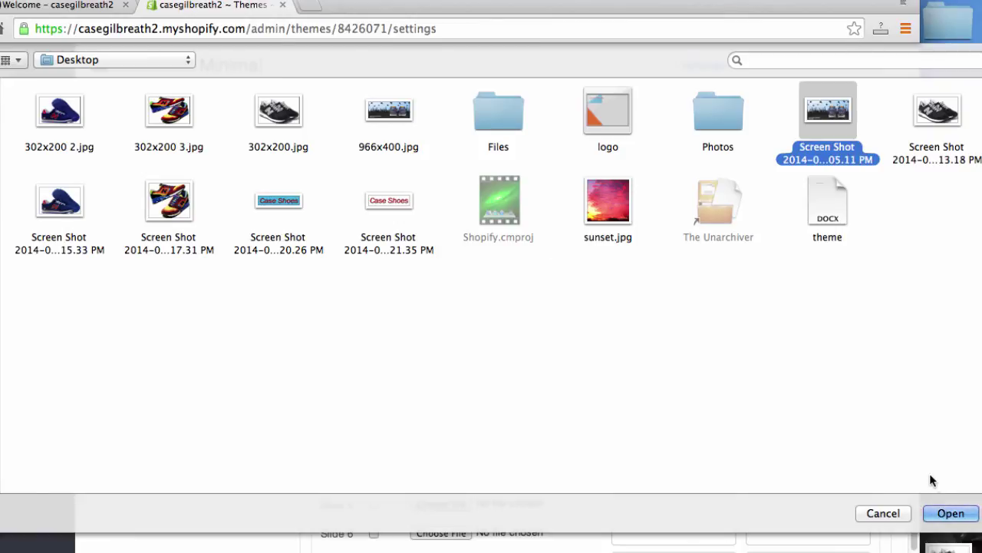
click(949, 512)
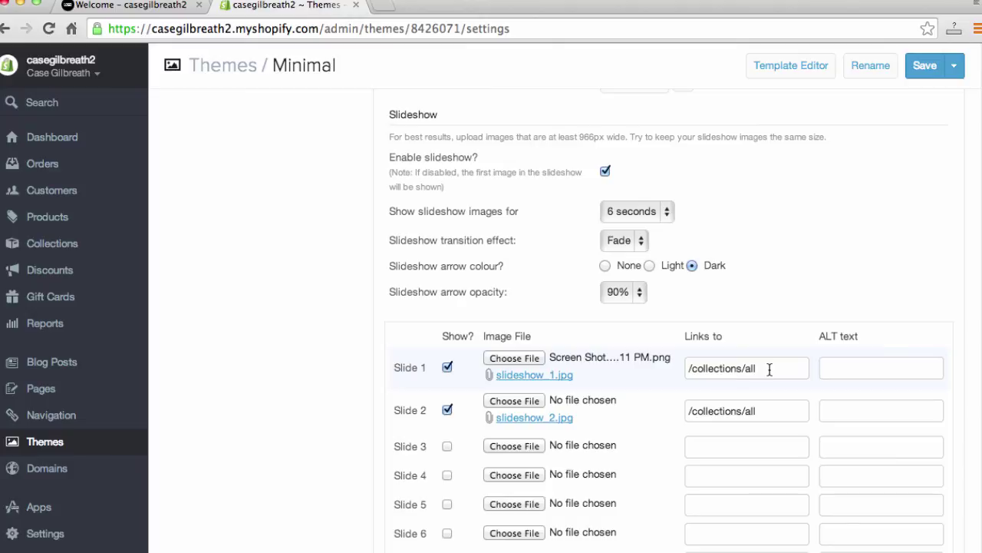
scroll(749, 377, down, 1)
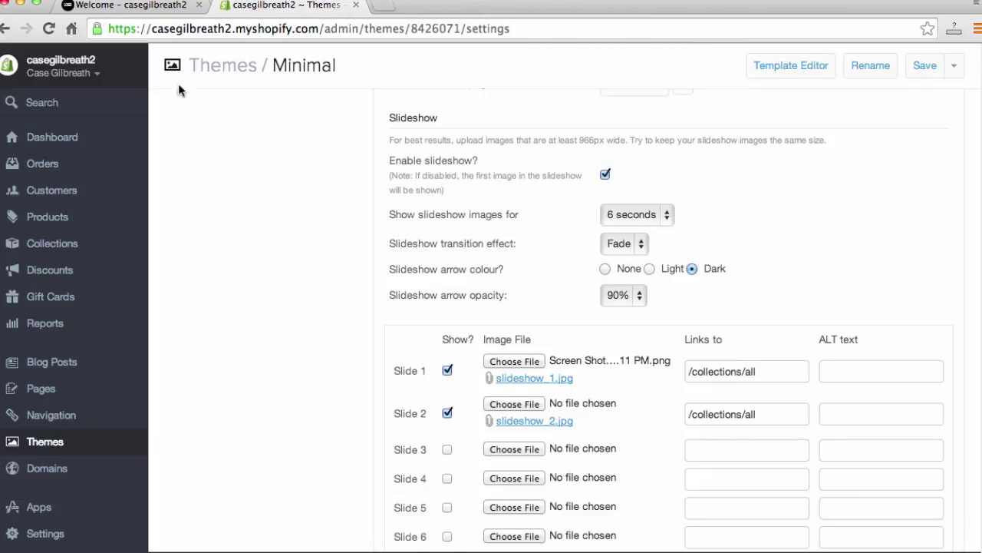
click(135, 6)
click(206, 29)
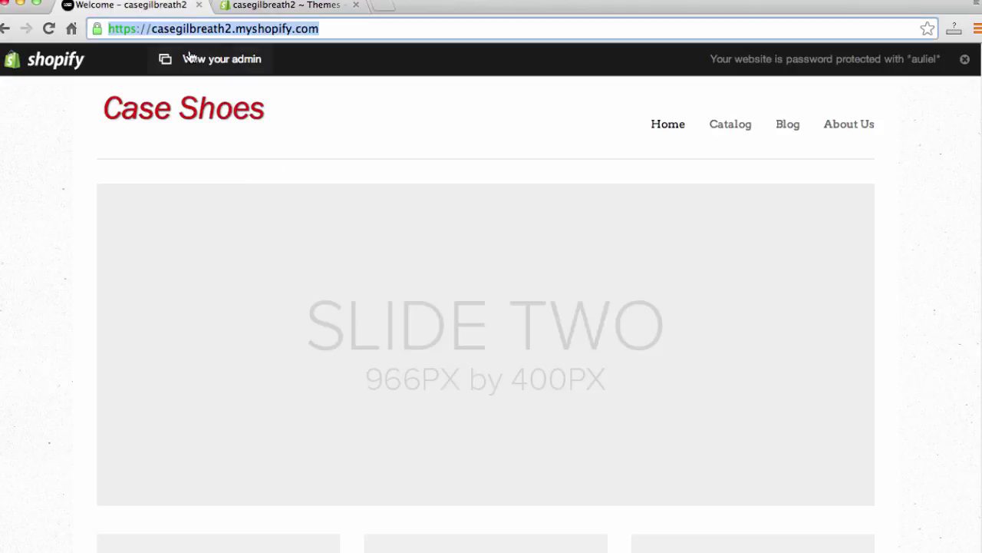
key(Return)
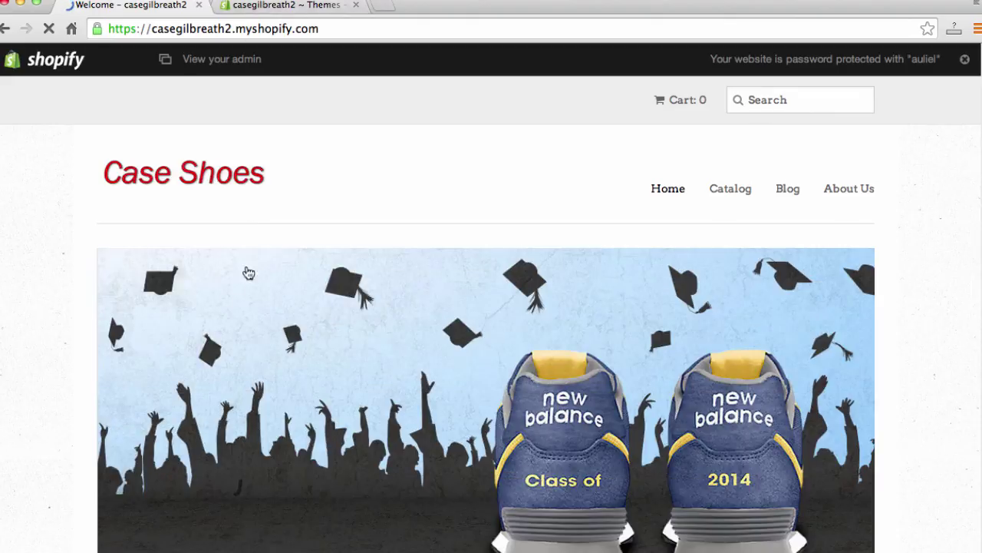
scroll(40, 293, down, 1)
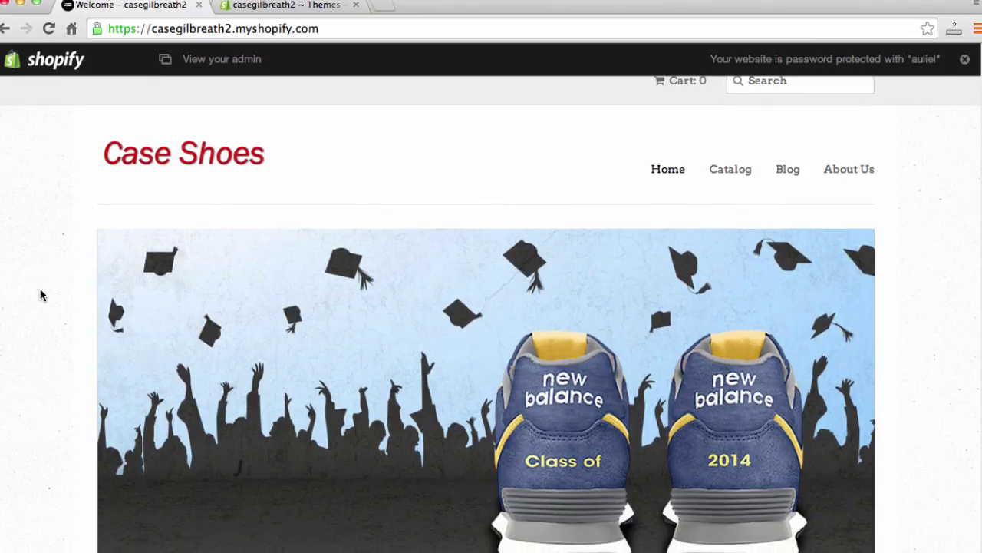
scroll(41, 295, down, 1)
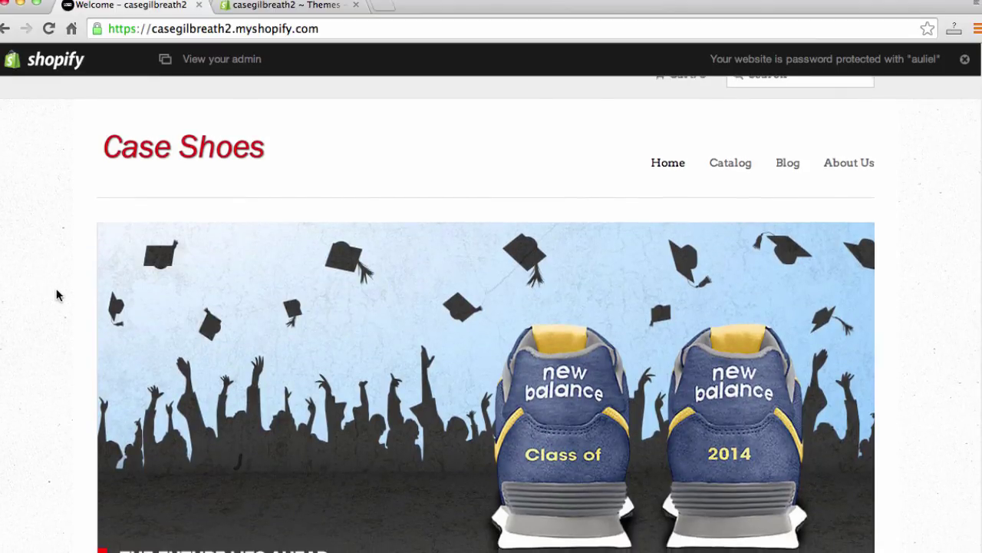
scroll(38, 291, down, 1)
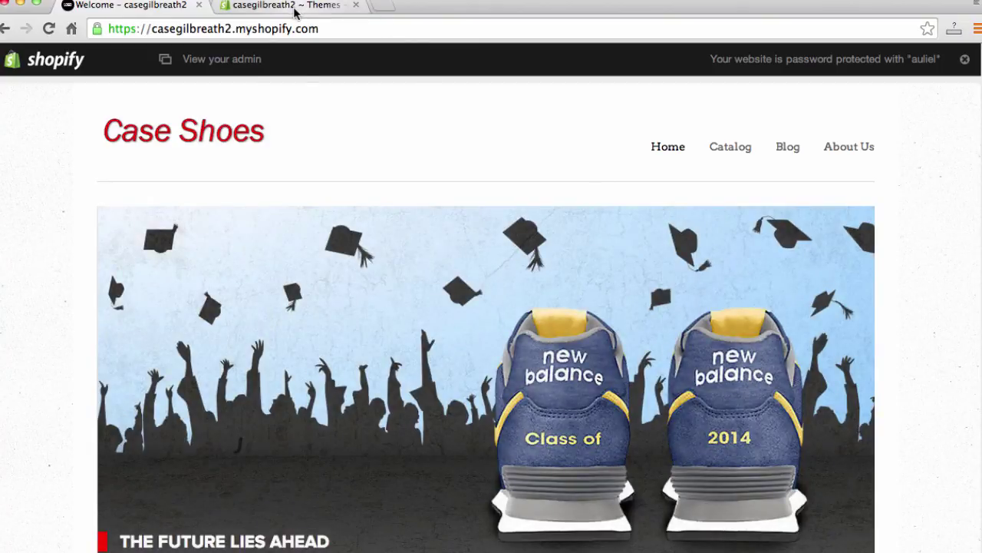
click(294, 10)
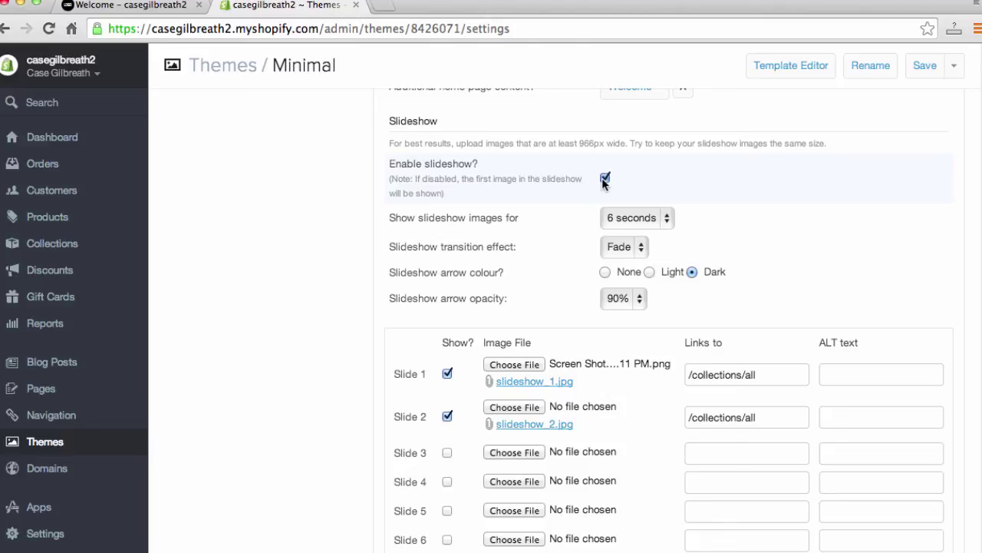
Step: Disable and save the slideshow, then reload the storefront to confirm the static banner
click(605, 178)
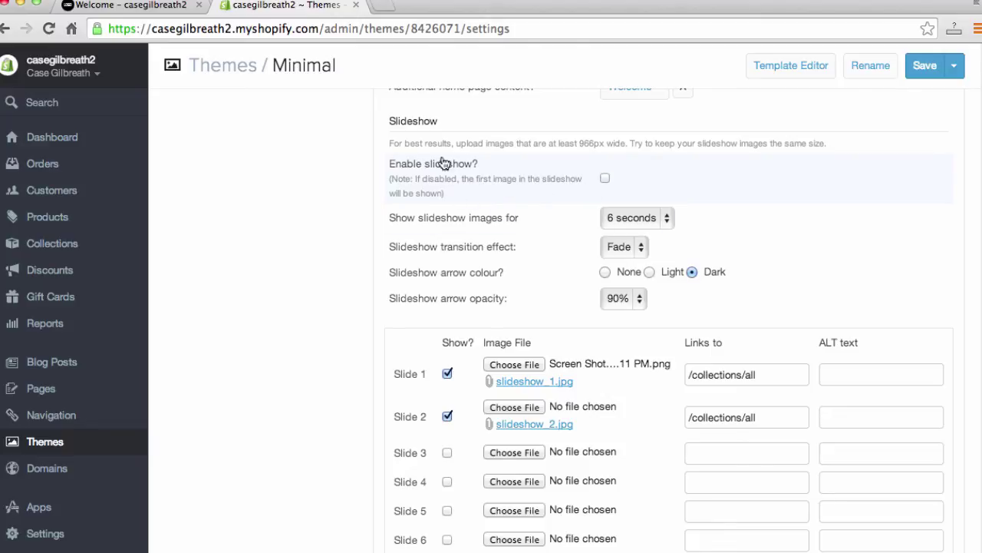
click(918, 67)
click(145, 6)
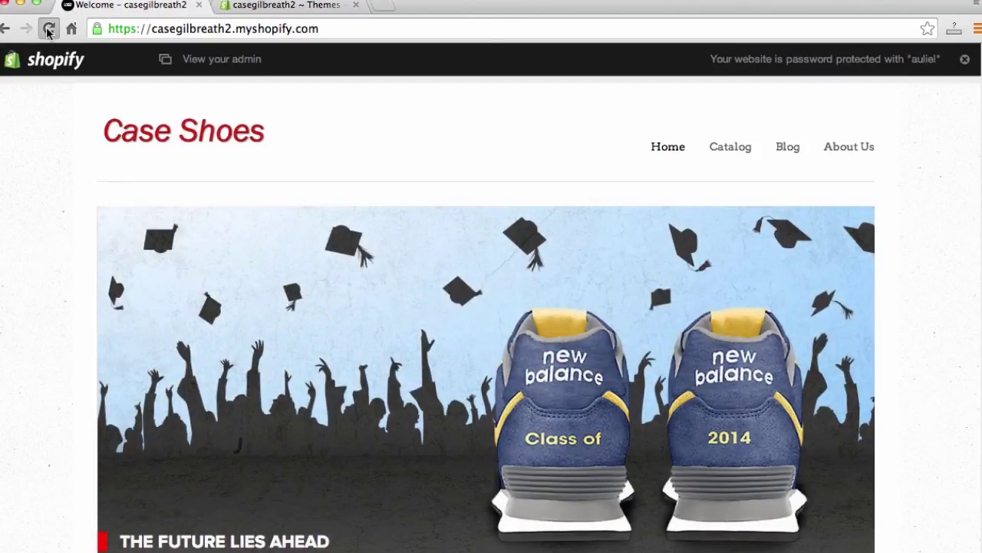
click(48, 28)
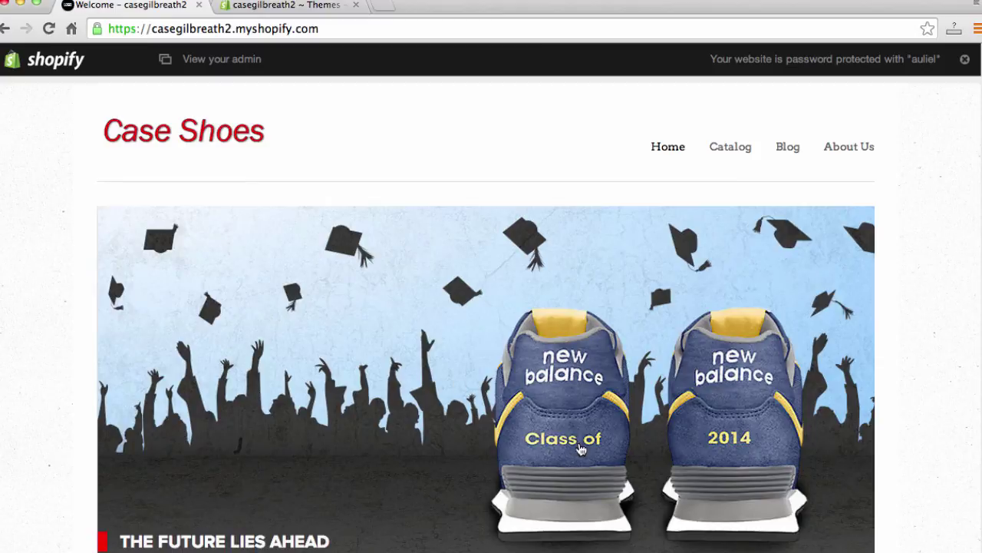
scroll(487, 372, down, 2)
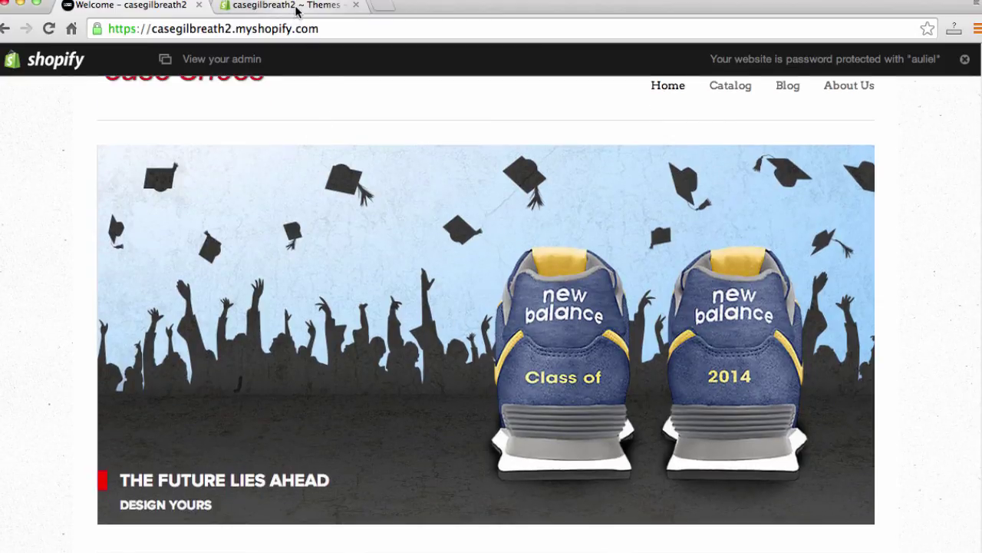
click(296, 10)
scroll(307, 329, down, 4)
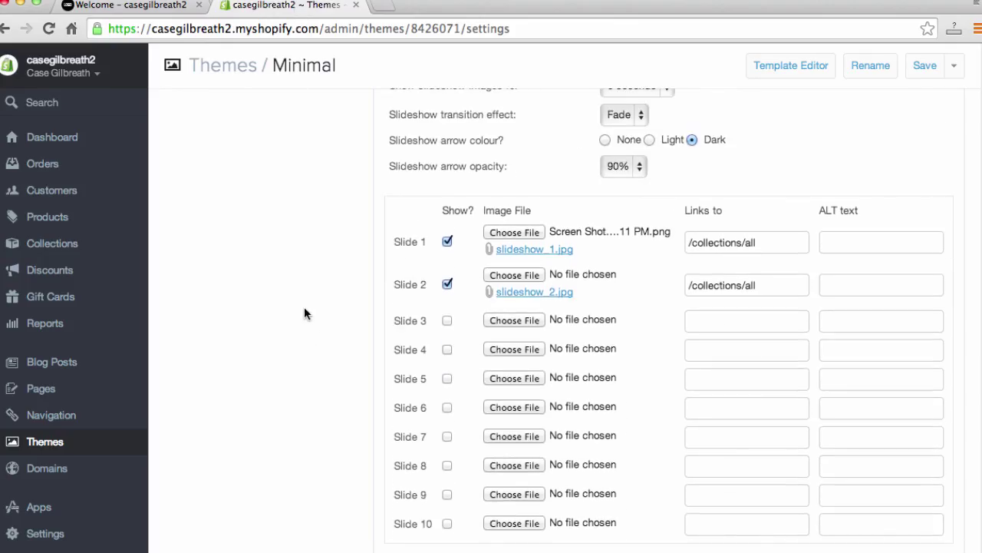
scroll(304, 308, down, 8)
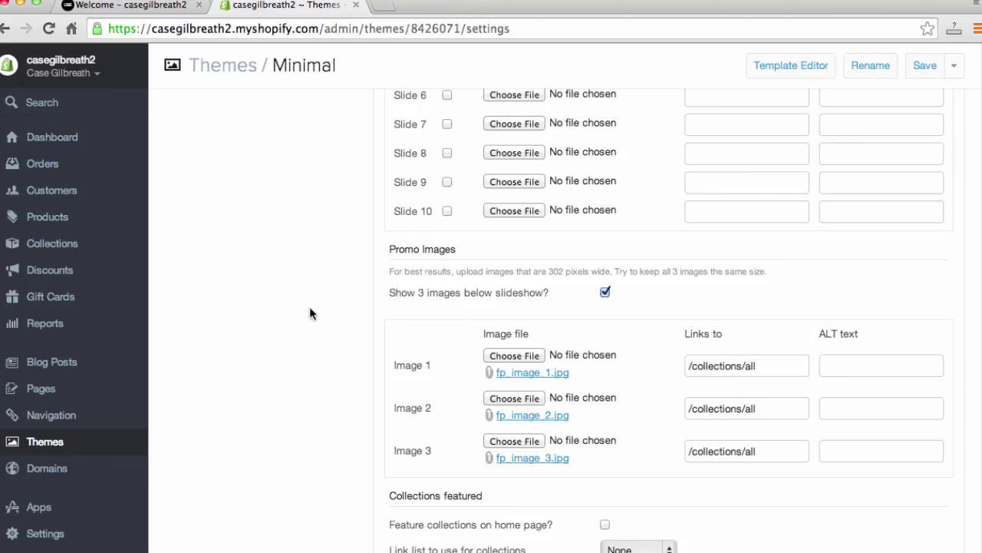
click(130, 6)
scroll(193, 346, down, 7)
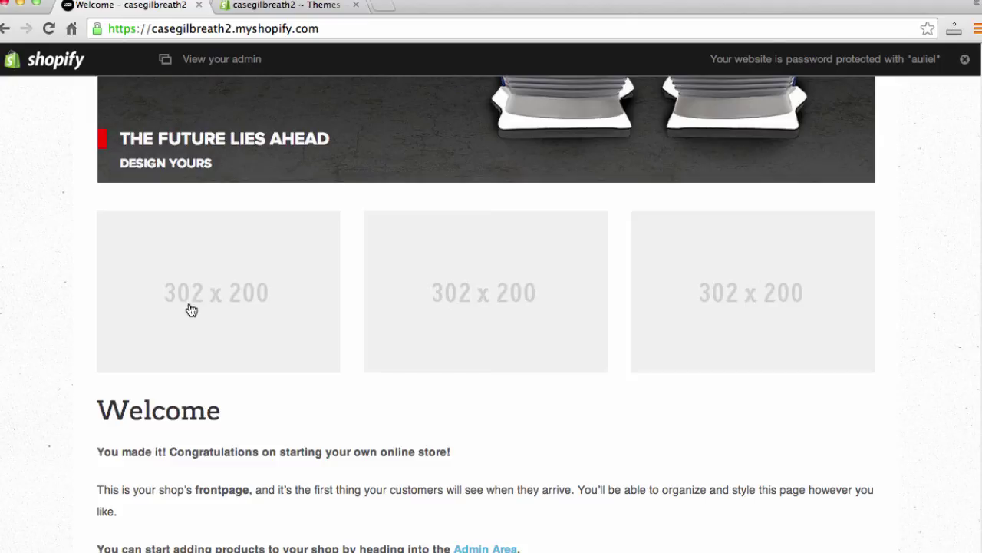
click(291, 5)
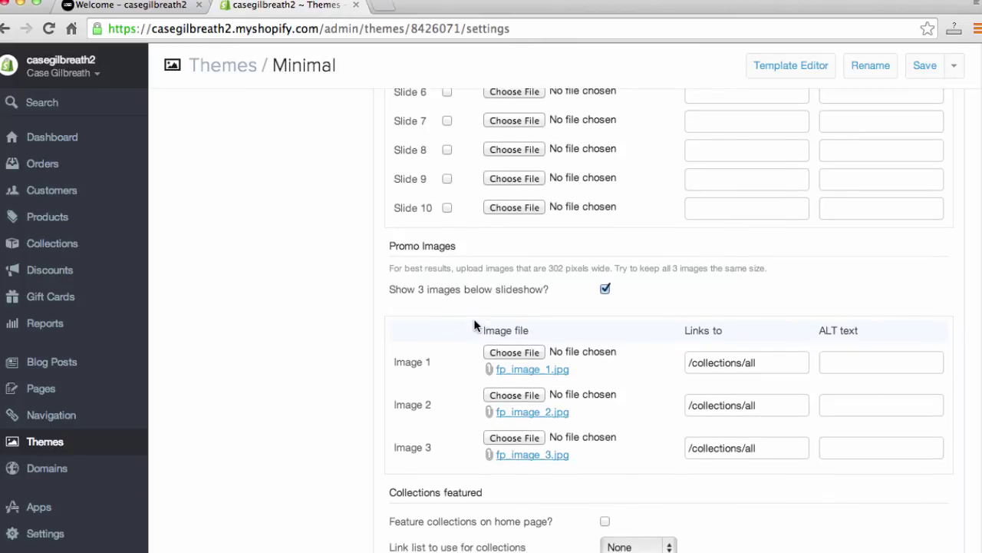
scroll(499, 338, down, 1)
Step: Set promo images 1–3 to 302x200.jpg, 302x200 2.jpg and 302x200 3.jpg, then save
click(514, 351)
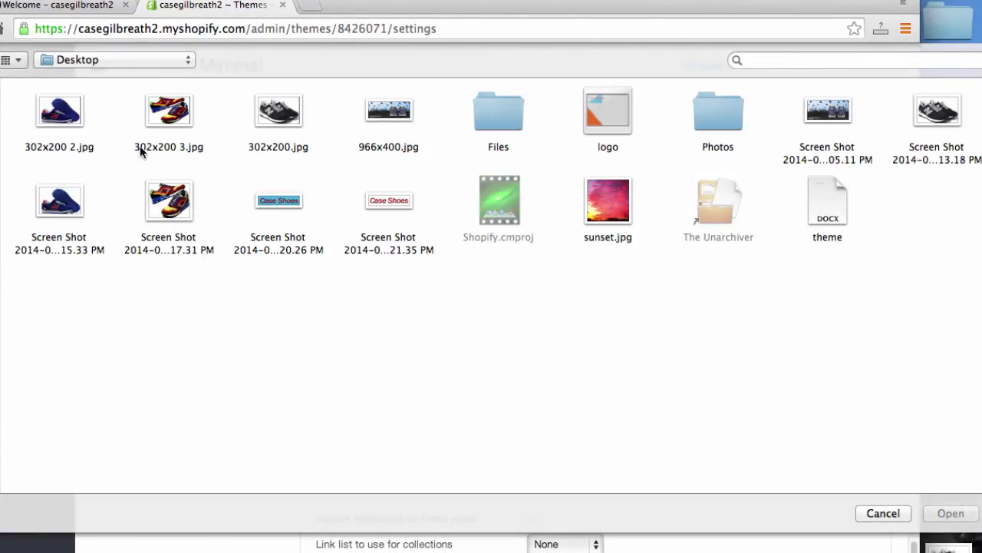
click(266, 126)
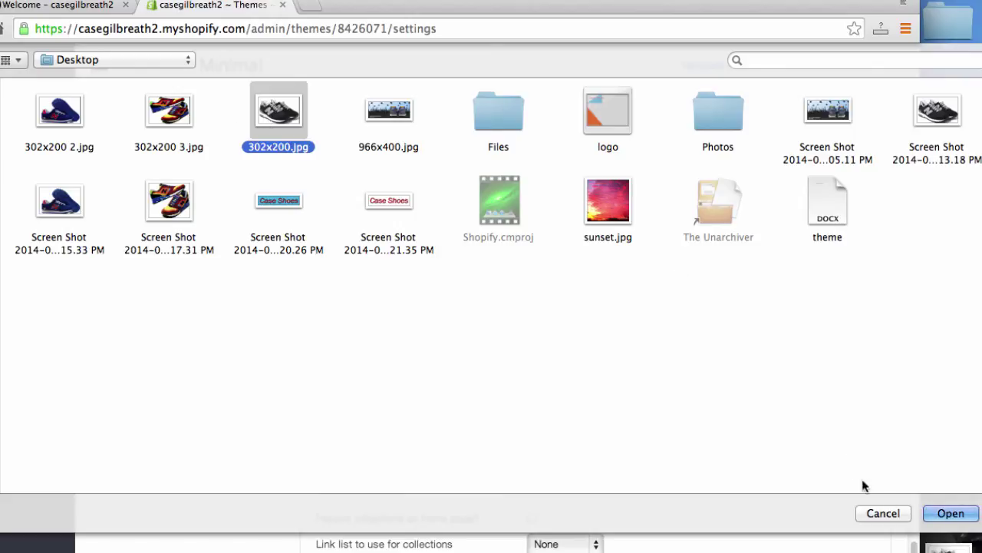
click(951, 513)
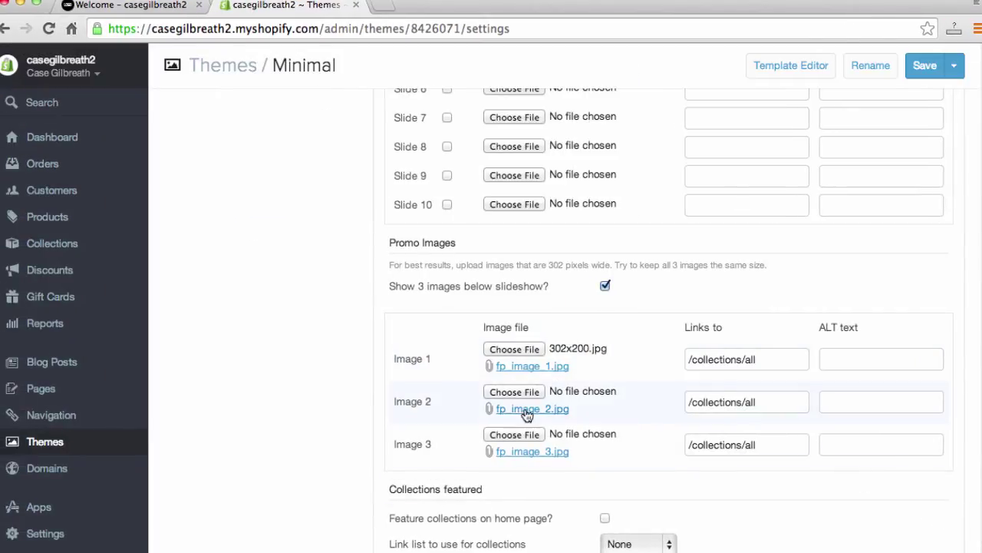
click(515, 392)
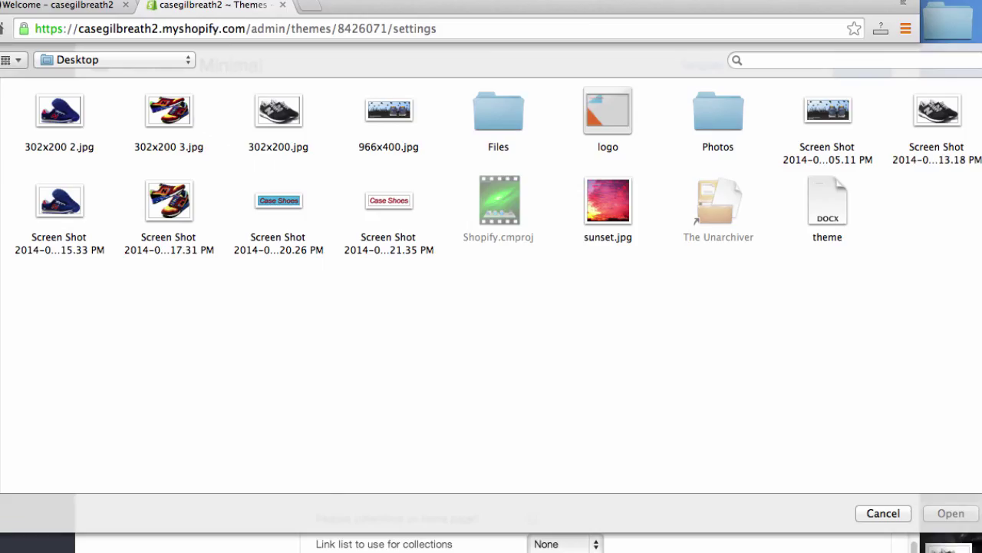
click(61, 107)
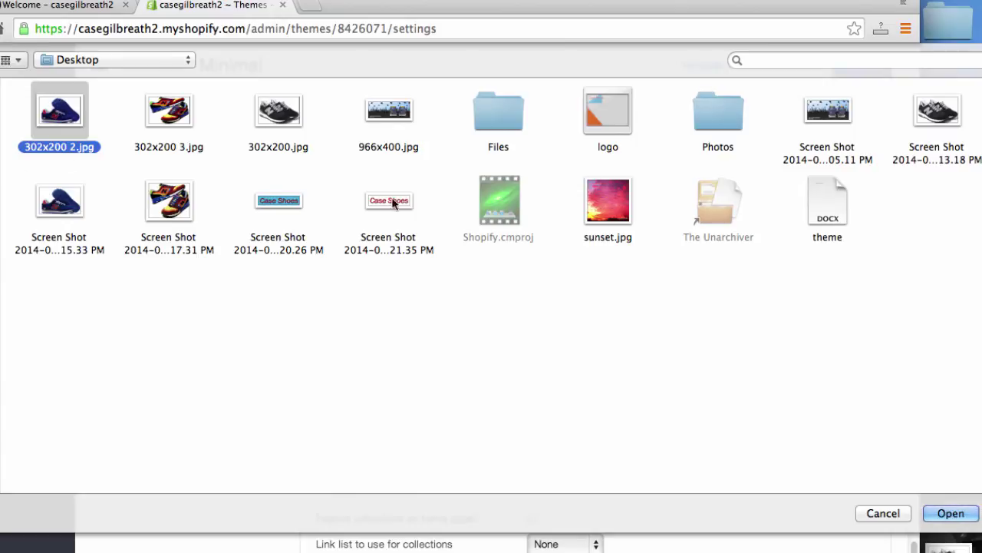
click(947, 513)
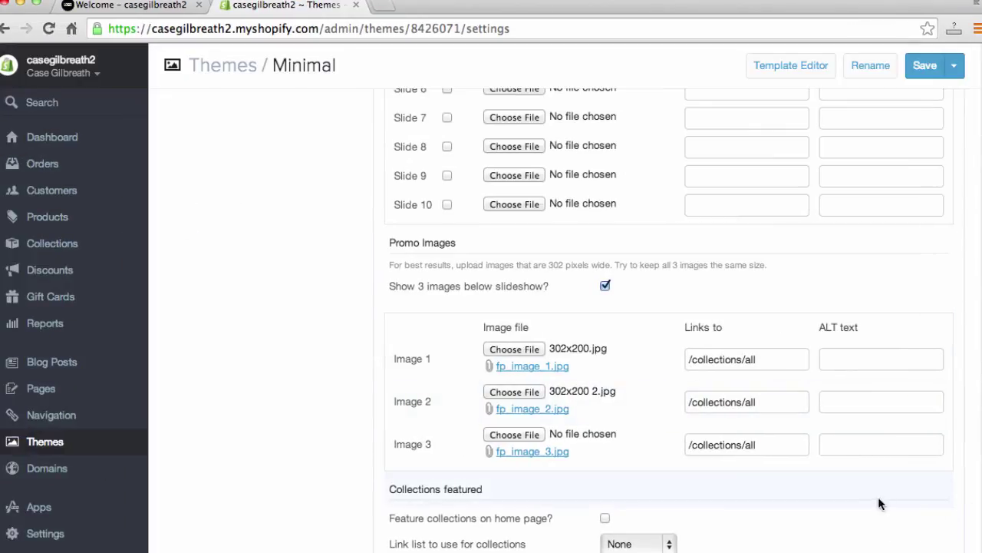
click(503, 434)
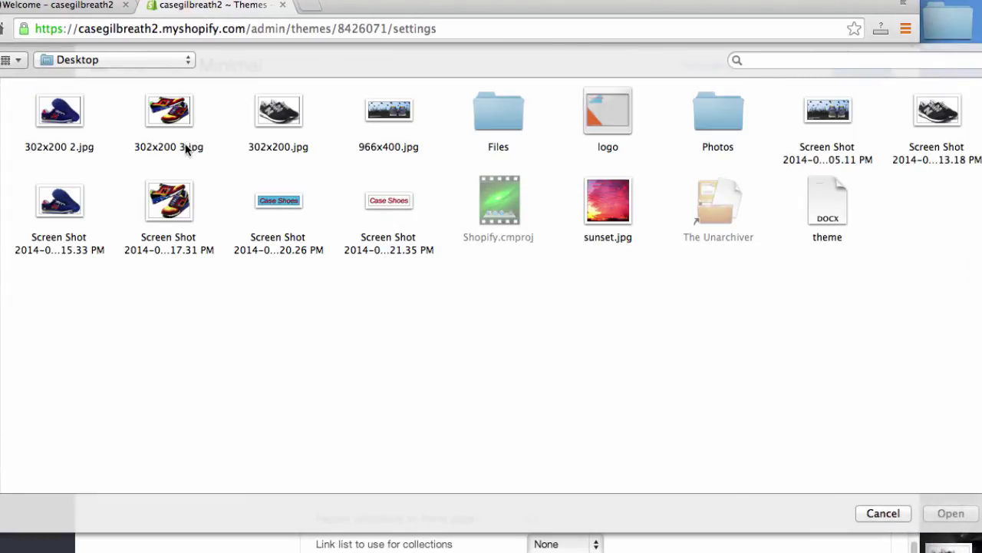
click(172, 100)
click(948, 512)
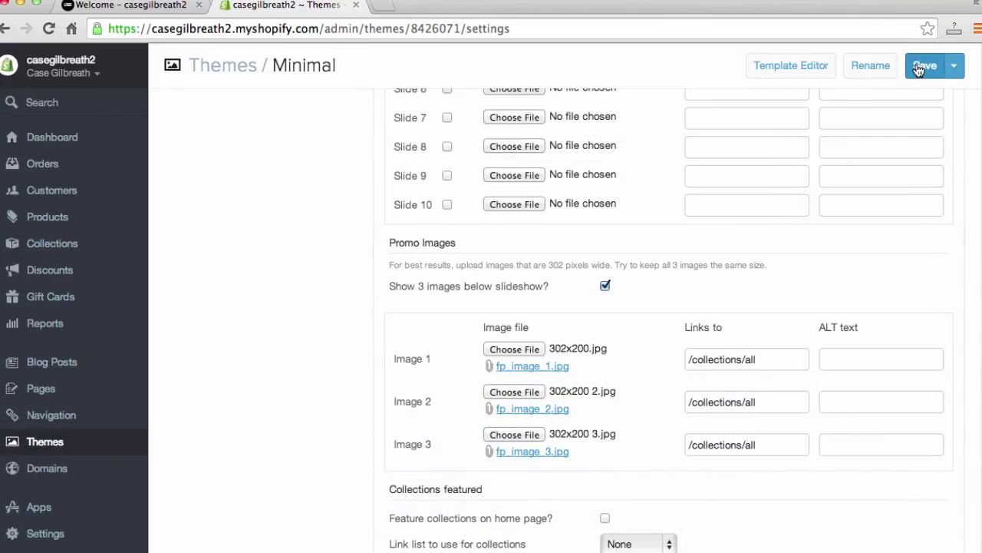
click(921, 67)
click(119, 14)
Step: Reload the storefront, review the new banner and shoe promo images, then open the catalog
click(153, 28)
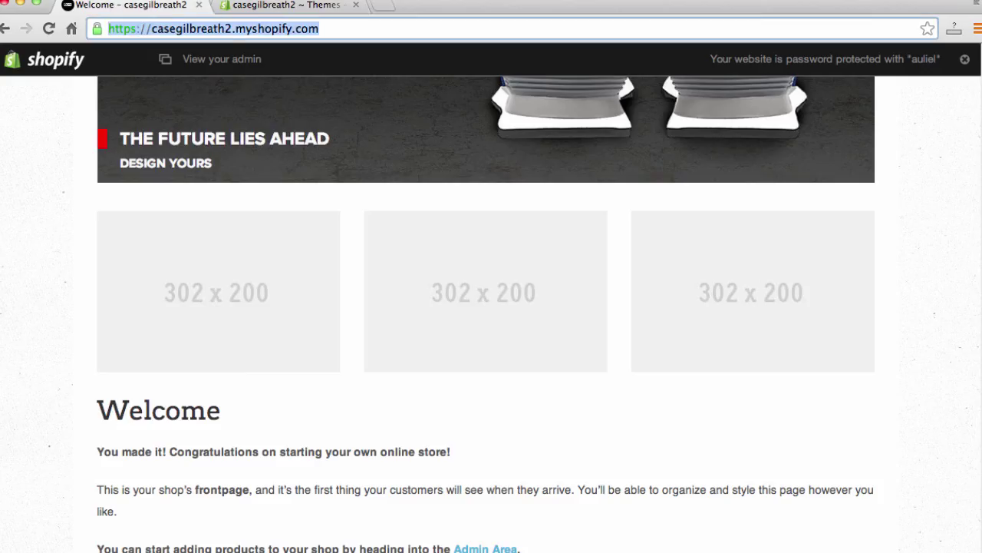
key(Return)
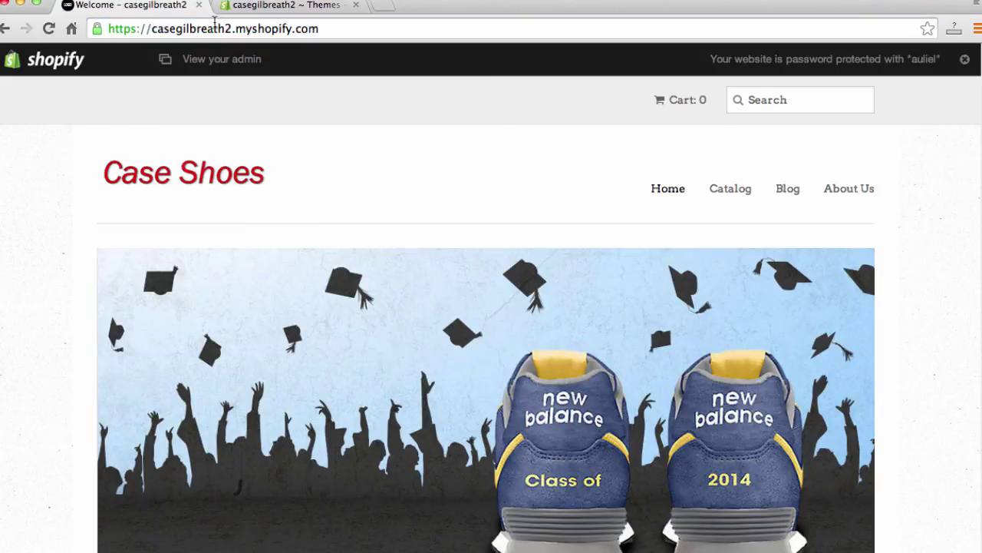
scroll(52, 263, down, 2)
scroll(54, 263, down, 5)
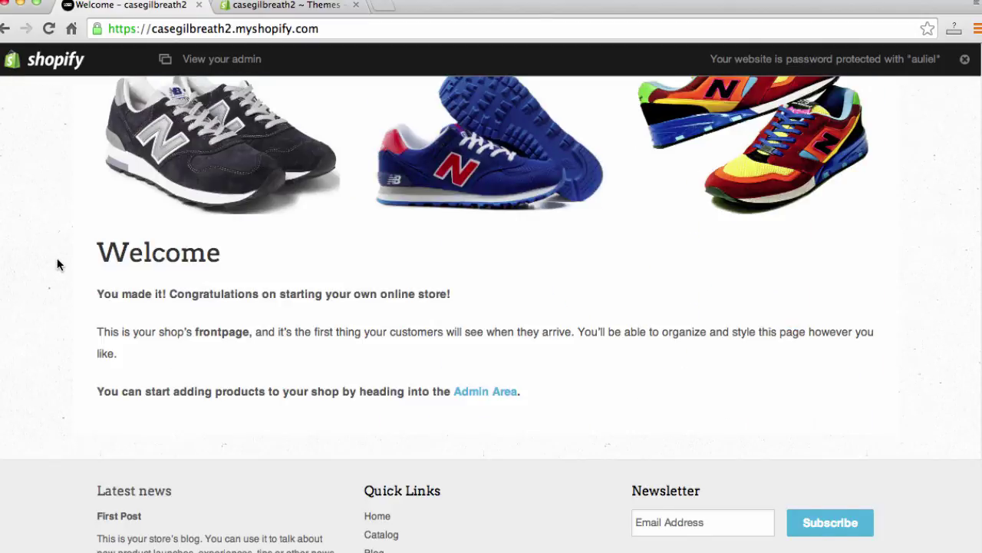
scroll(58, 265, up, 2)
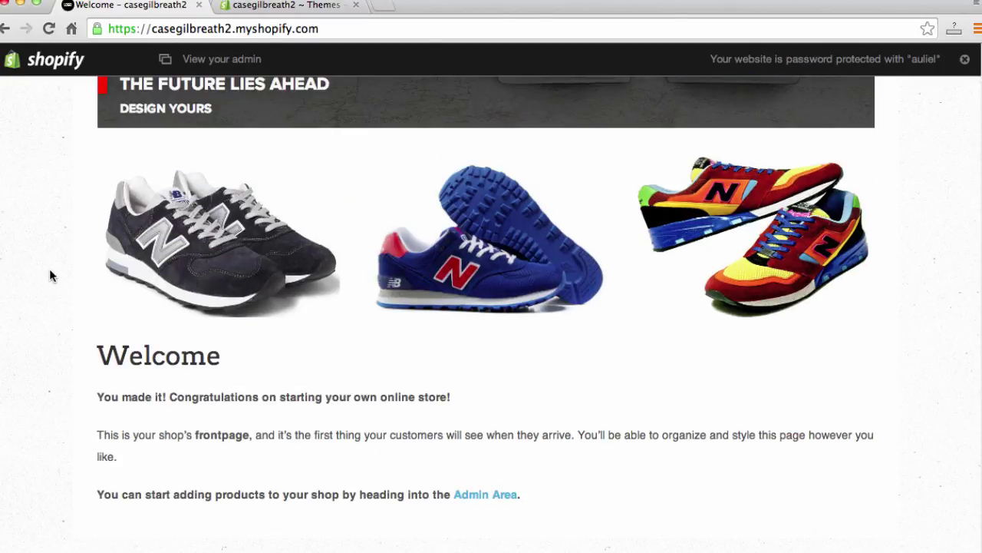
scroll(51, 272, up, 8)
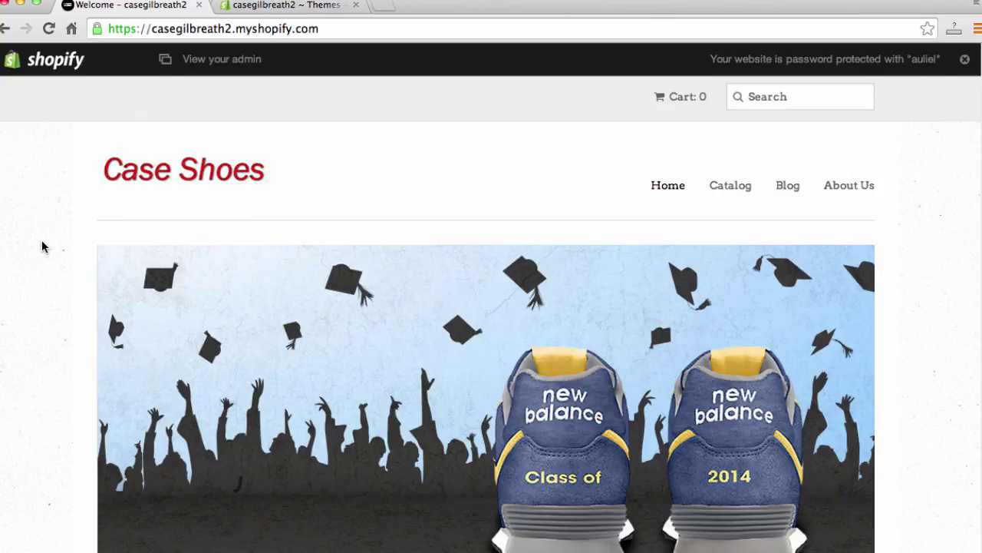
scroll(50, 208, down, 4)
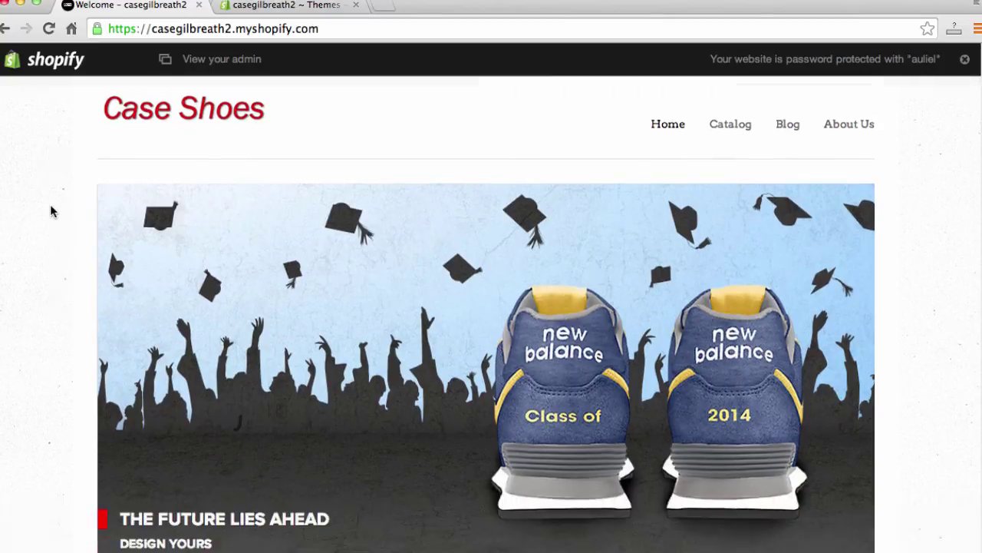
scroll(51, 204, down, 5)
scroll(50, 205, up, 2)
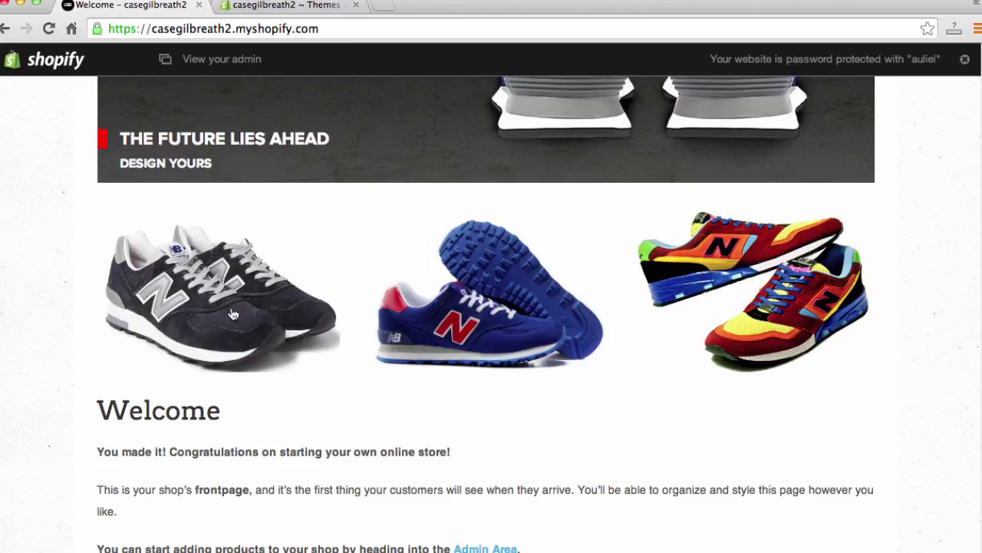
click(205, 298)
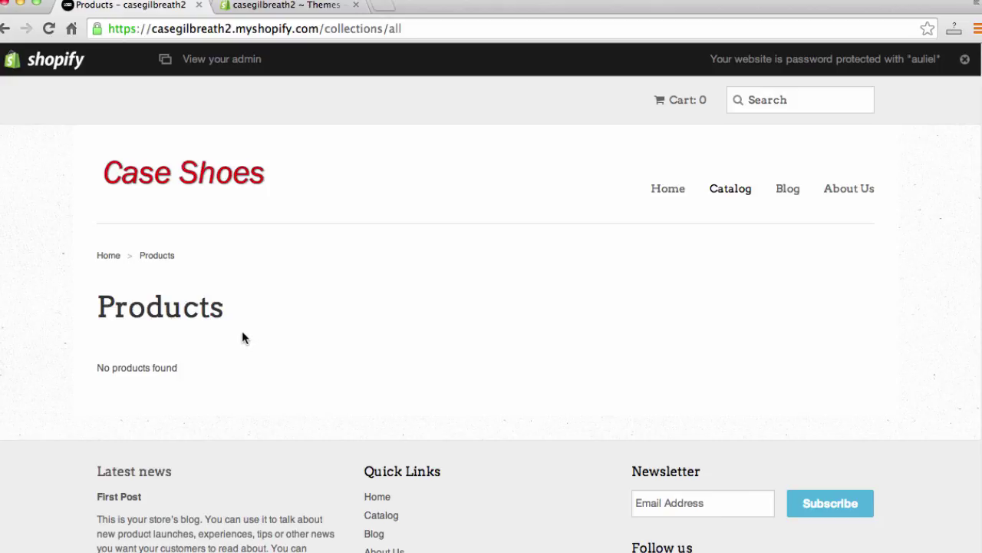
Step: Open a blank Add product form from the admin Products page
click(281, 8)
scroll(279, 466, down, 5)
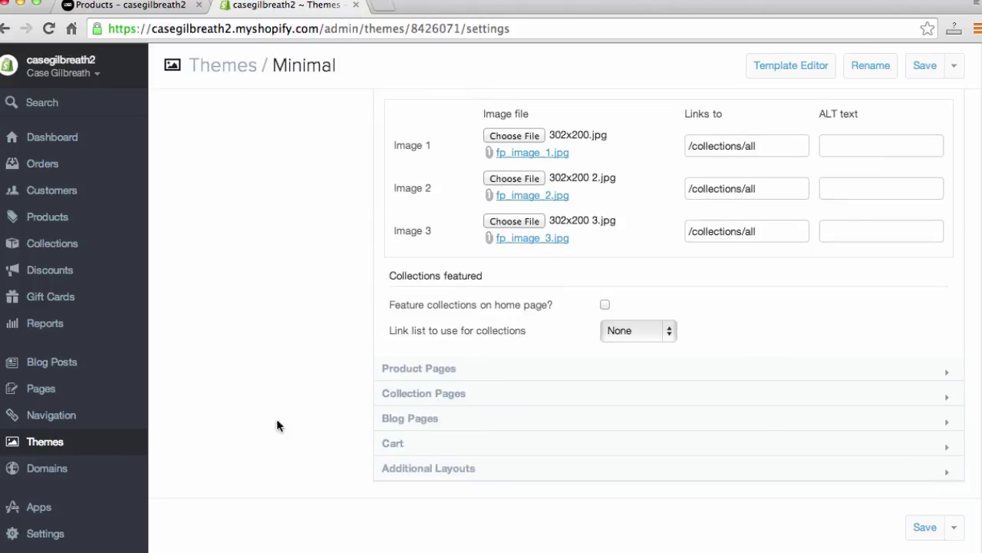
click(60, 218)
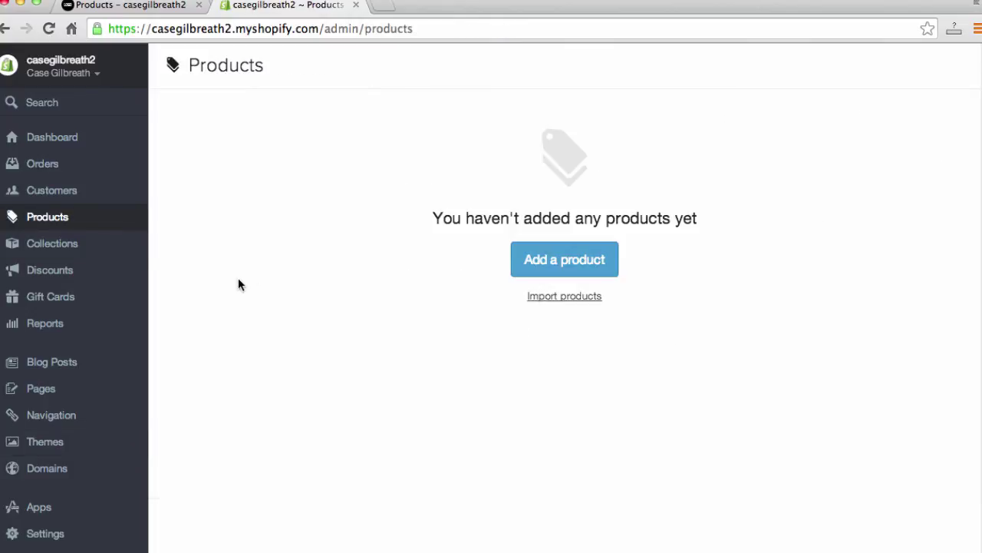
click(575, 263)
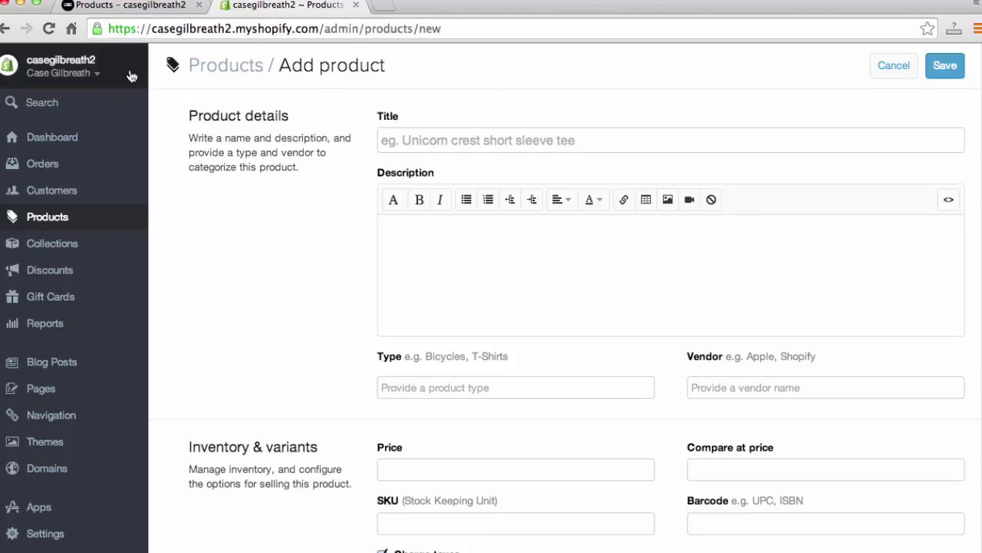
Step: Check the storefront home page, then return to the new product form
click(146, 6)
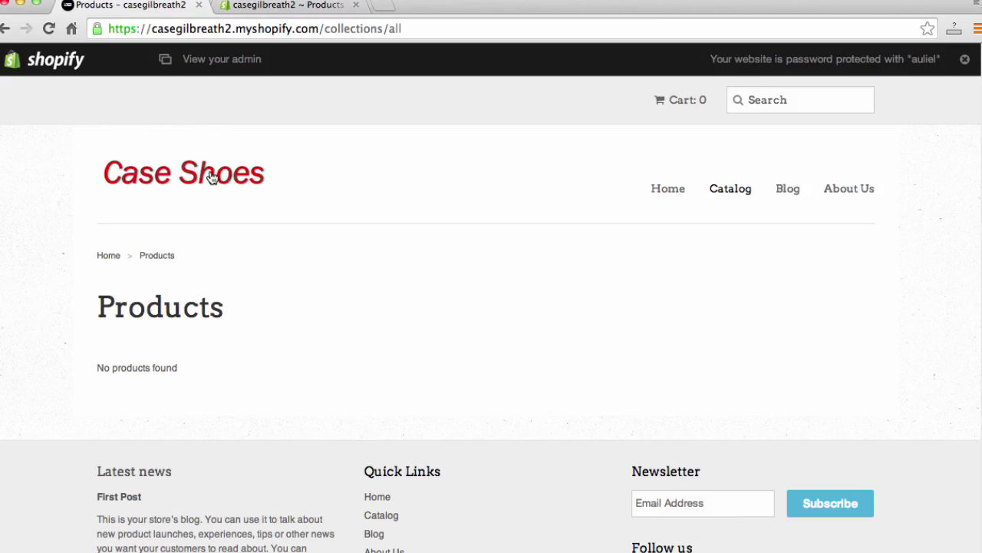
click(214, 176)
scroll(98, 276, down, 10)
scroll(98, 276, up, 1)
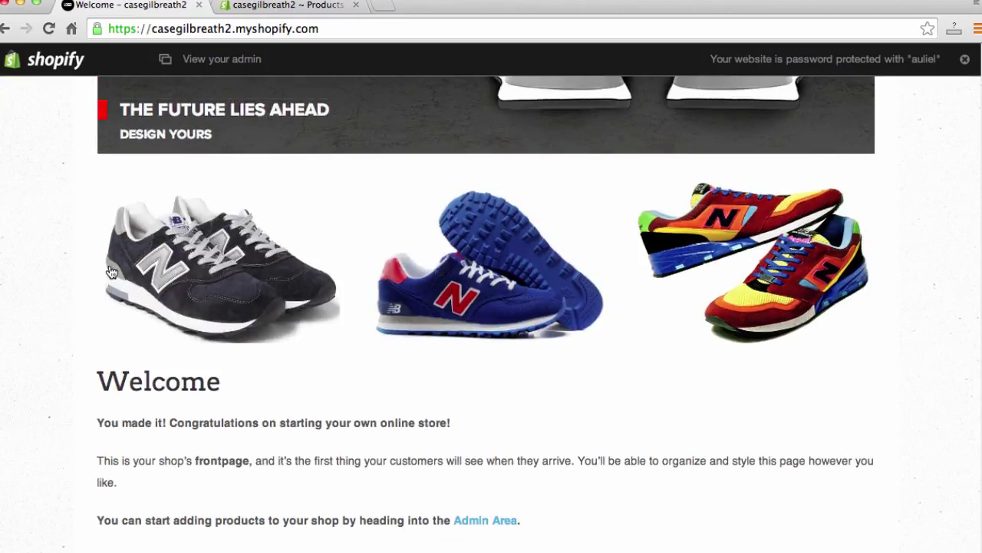
click(286, 6)
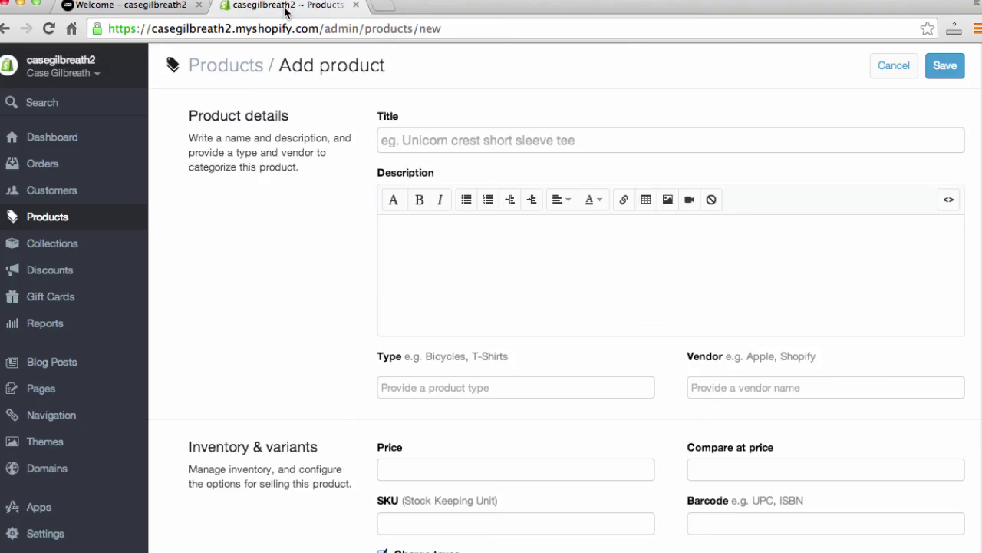
Step: Title the product 'Blue New Balance' with description 'This is a traditional New Balance shoe.'
click(605, 144)
text(B)
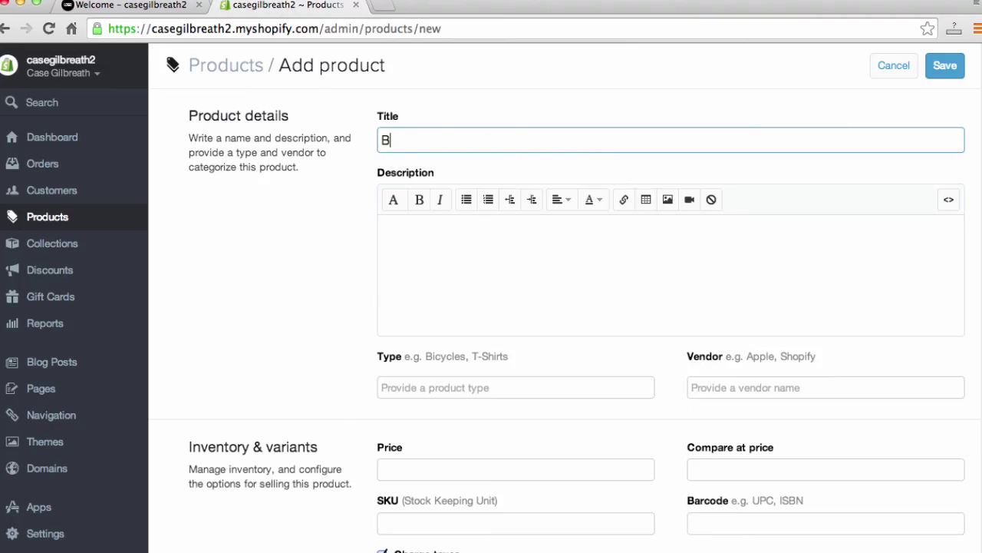
text(lue New Balan)
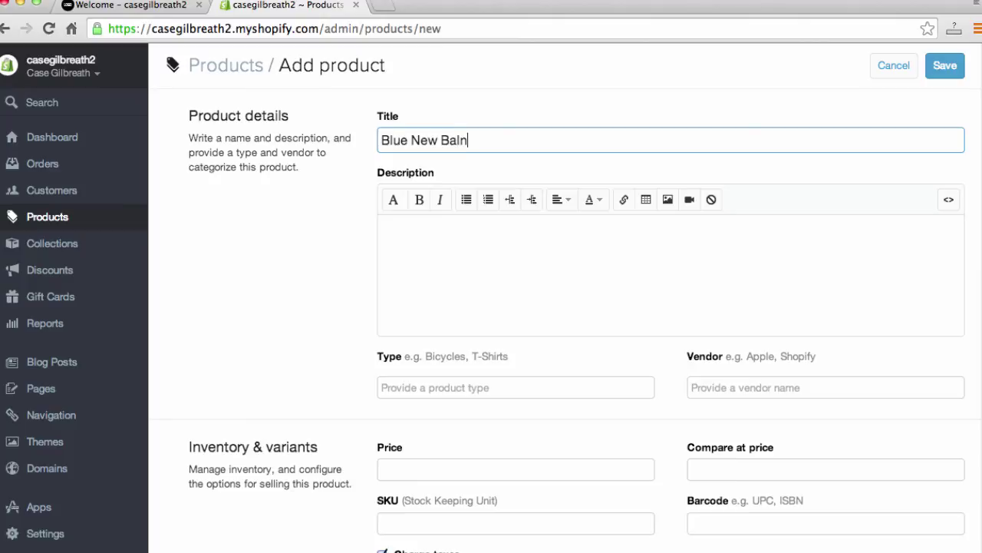
key(BackSpace)
text(ance)
click(381, 226)
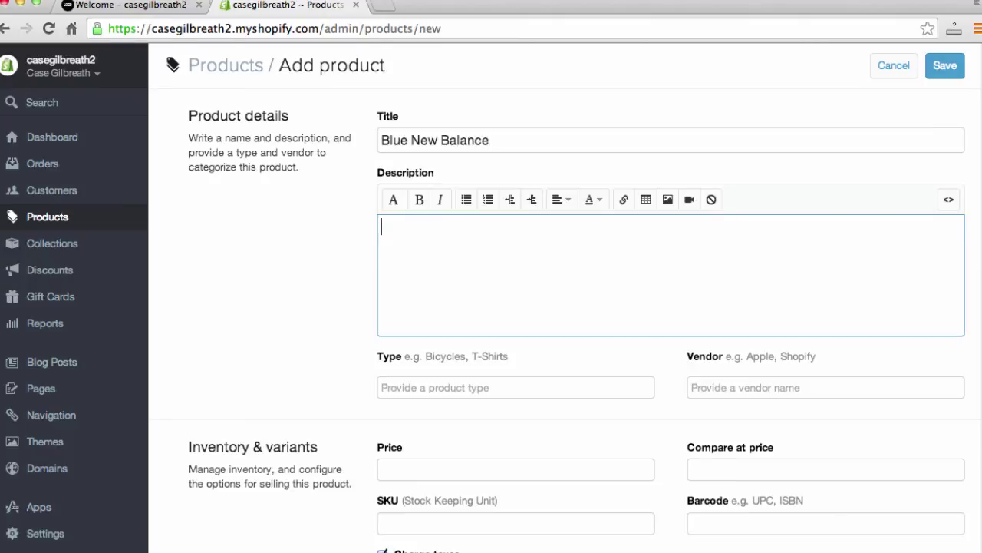
text(This is a traditional New Bal)
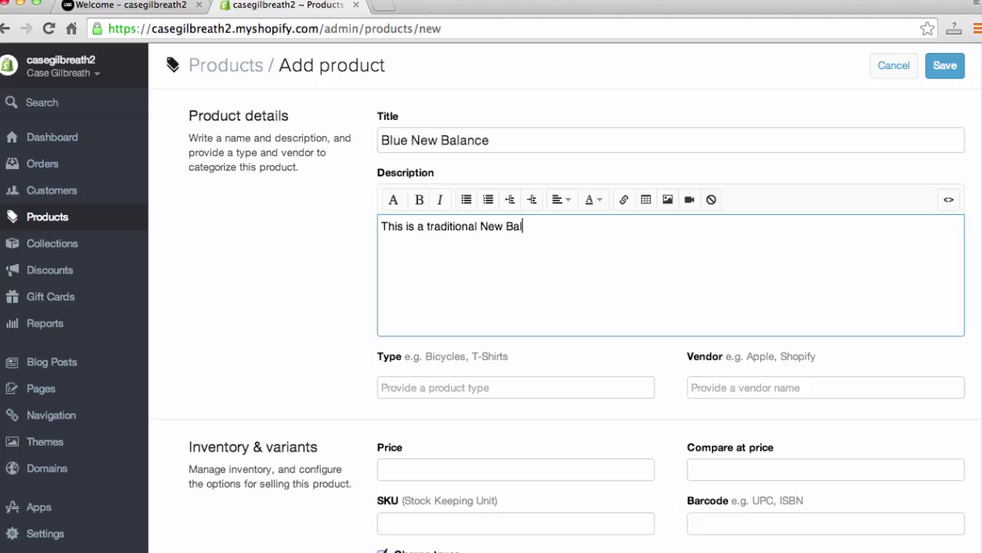
text(ance shoe.)
Step: Set the product type to Shoes and the vendor to New Balance
click(445, 385)
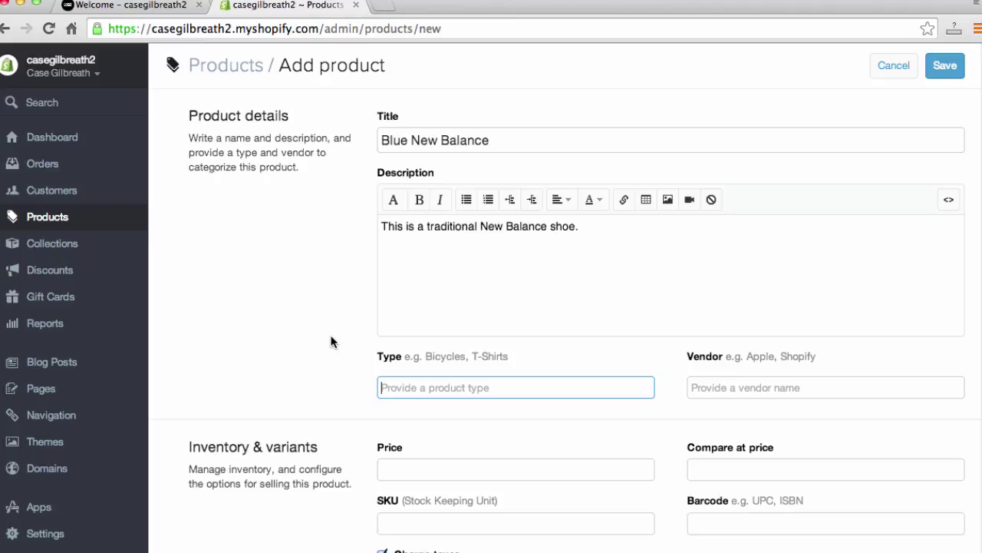
text(Shoes)
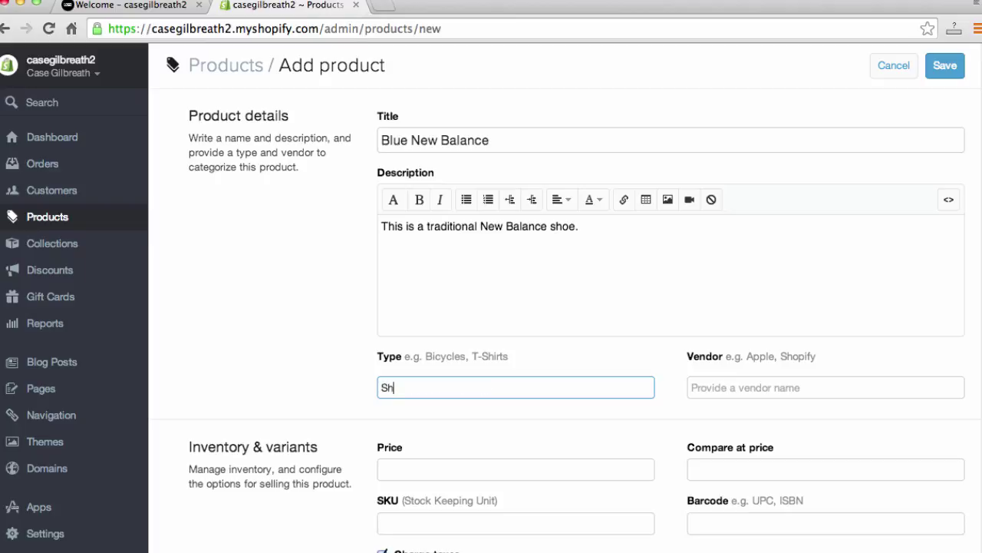
click(692, 388)
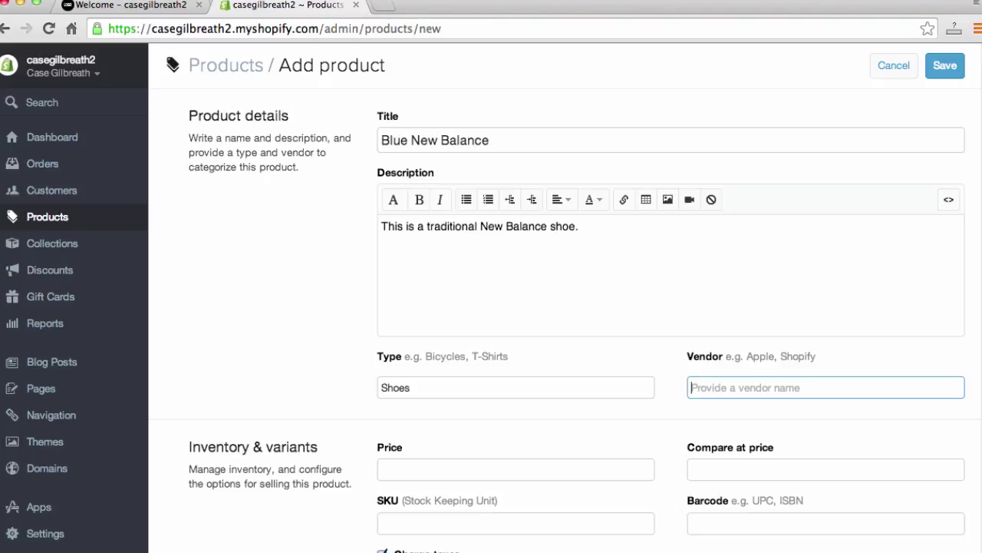
text(N)
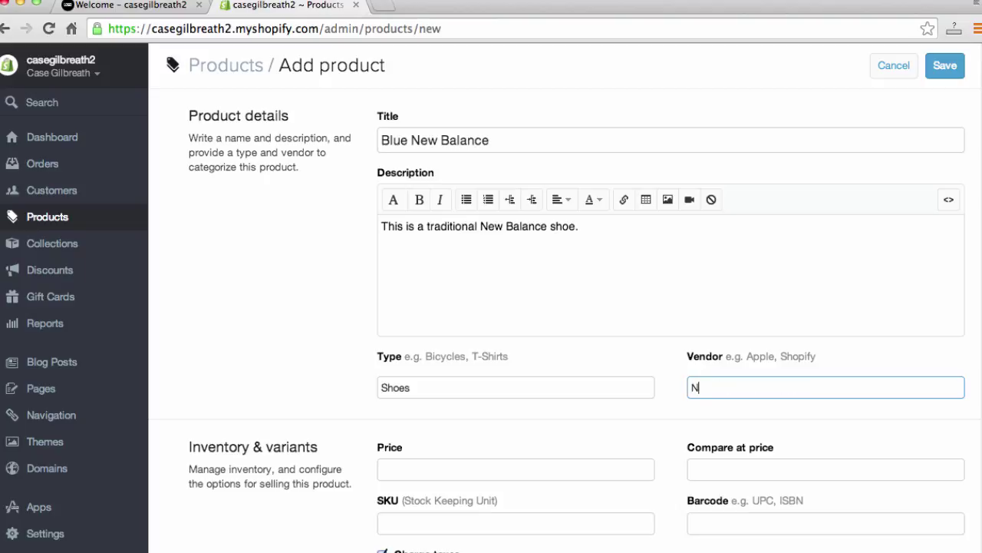
text(ew Balance)
click(515, 469)
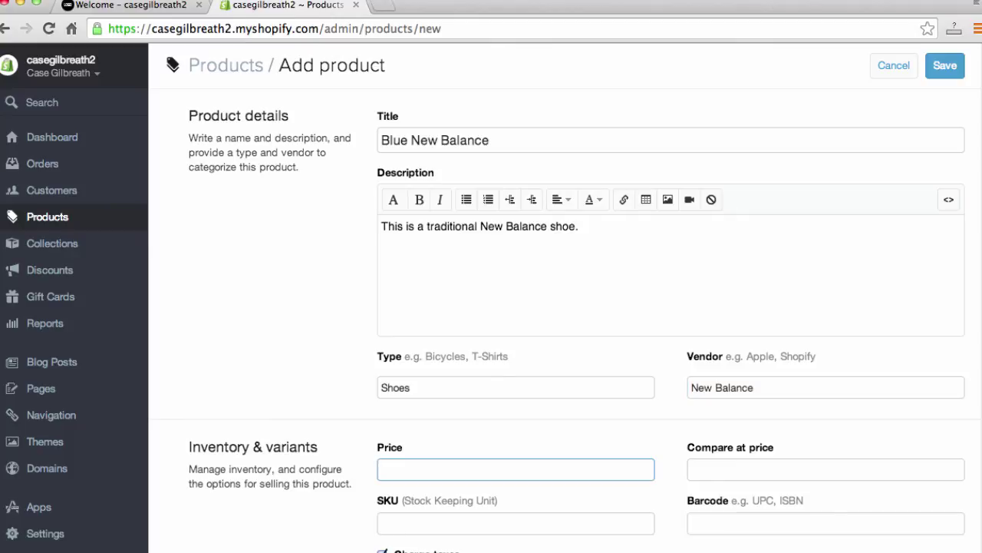
Step: Enter a price of 59.99 and a compare-at price of 64.99
scroll(222, 419, down, 5)
scroll(245, 415, up, 2)
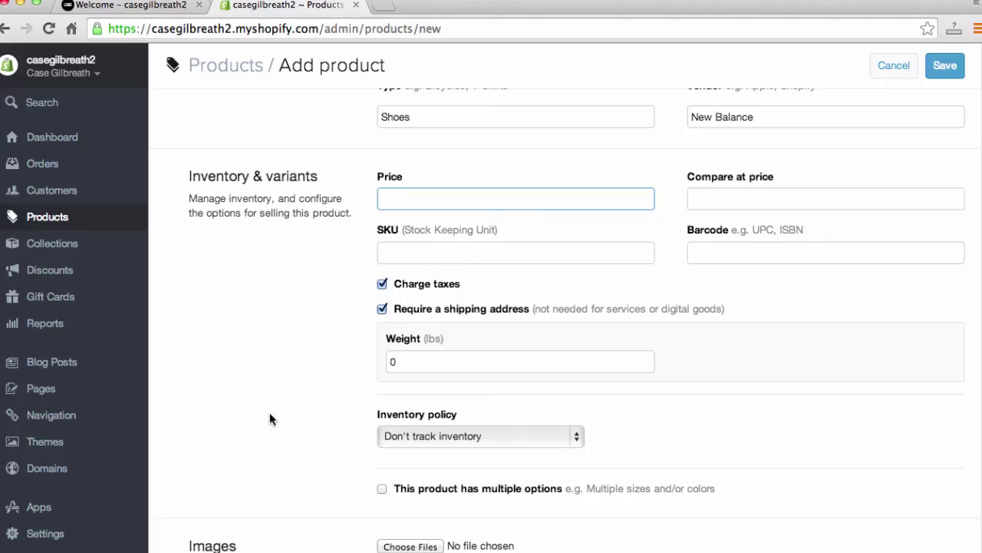
text(59.99)
key(Tab)
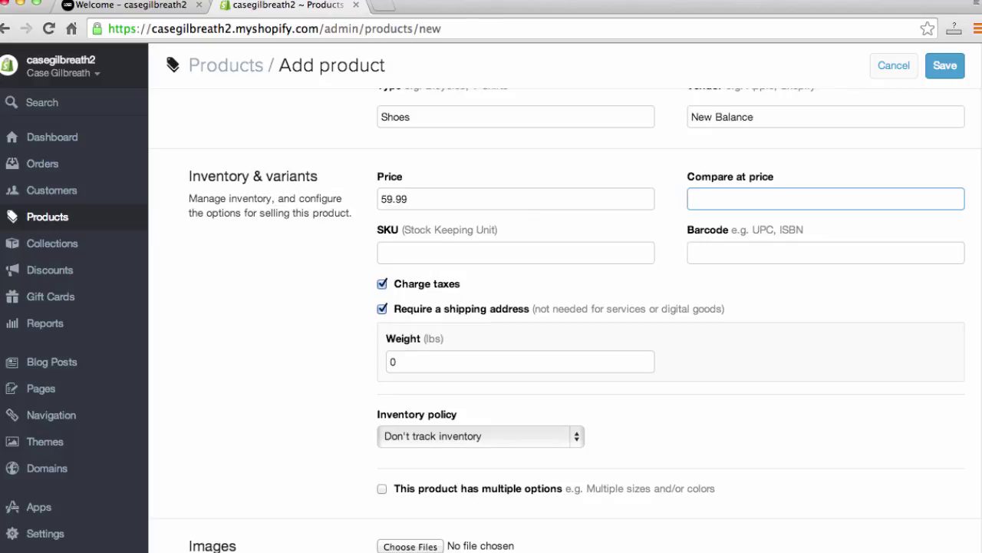
text(64.99)
click(516, 252)
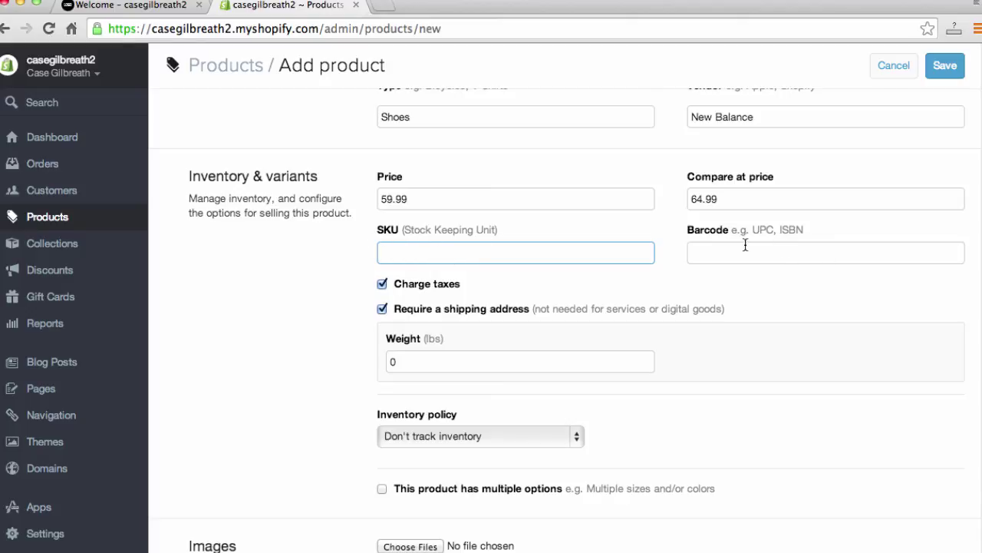
Step: Change the product weight from 0 to 2
scroll(706, 257, down, 1)
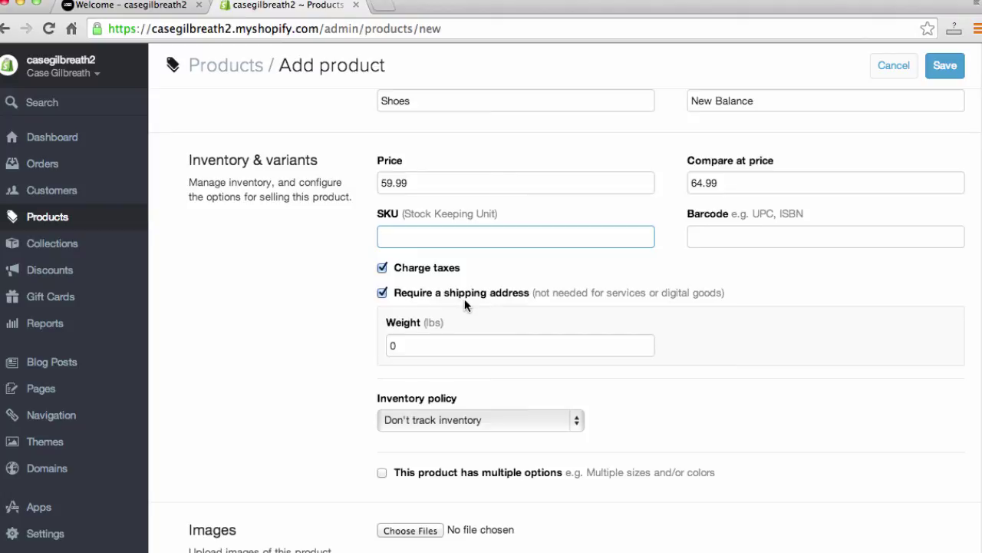
click(443, 335)
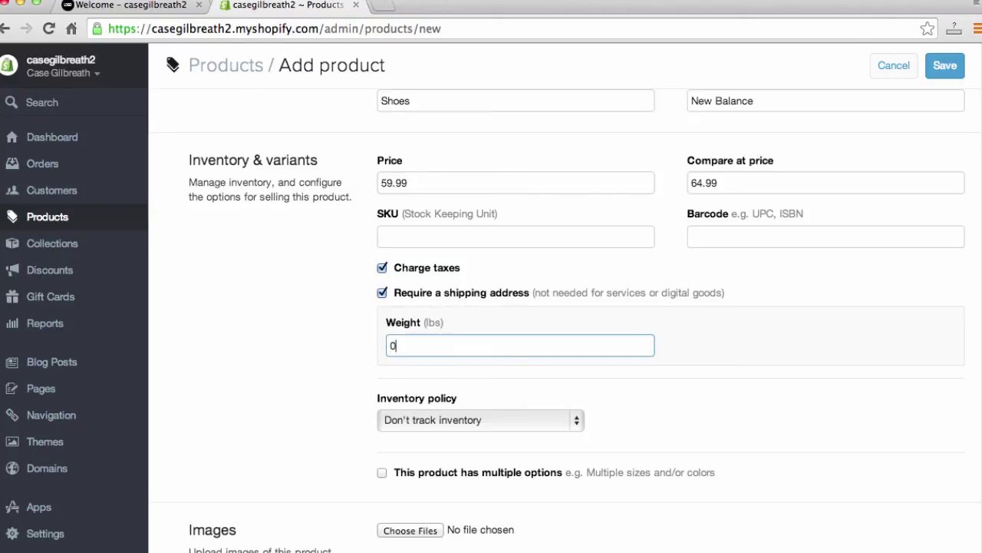
key(Delete)
text(2)
click(630, 409)
Step: Set the inventory policy to 'Shopify tracks this product's inventory'
scroll(614, 410, down, 1)
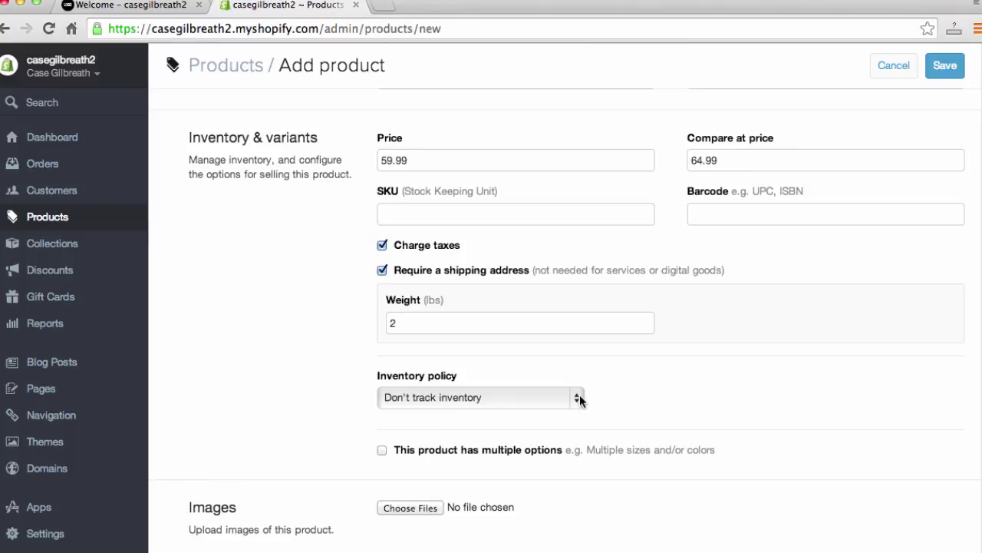
click(578, 396)
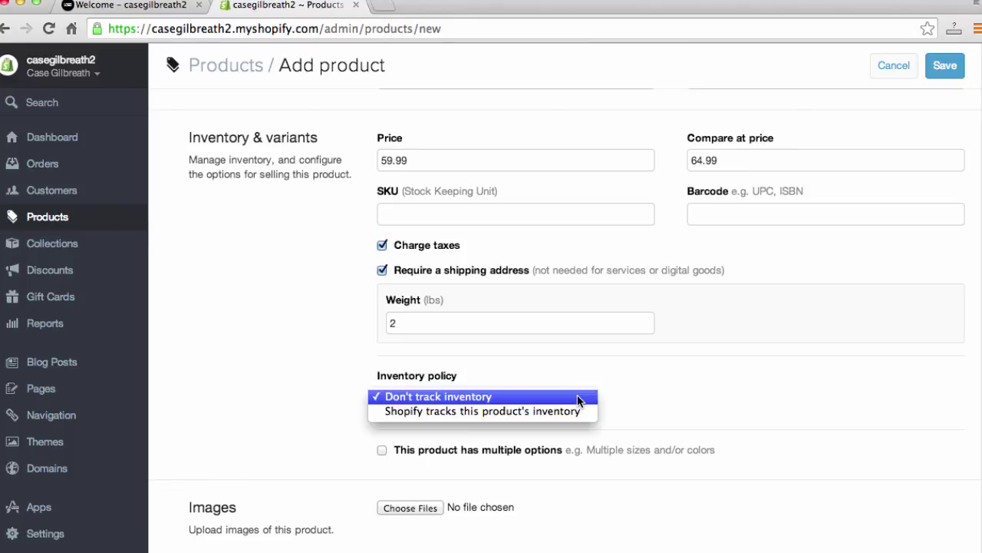
click(531, 411)
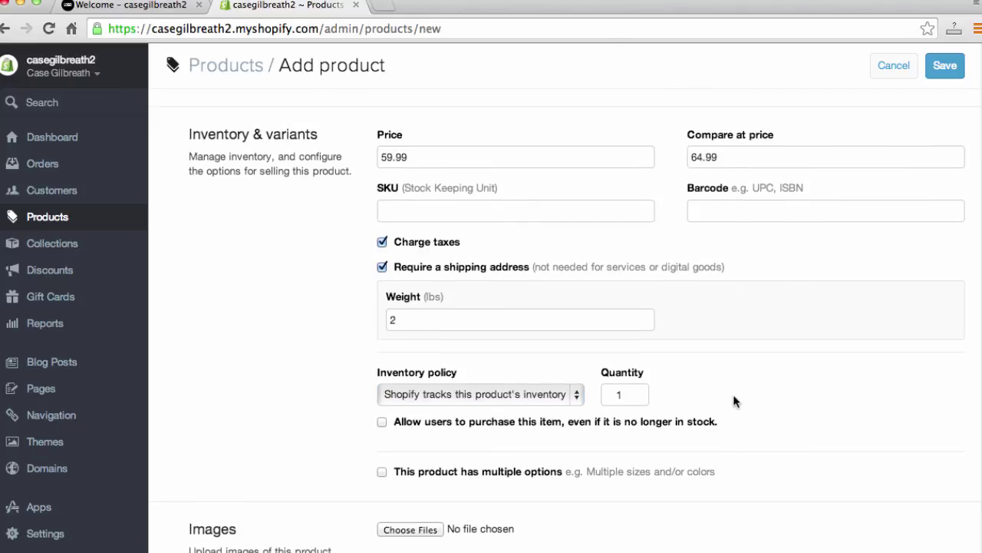
scroll(733, 401, down, 1)
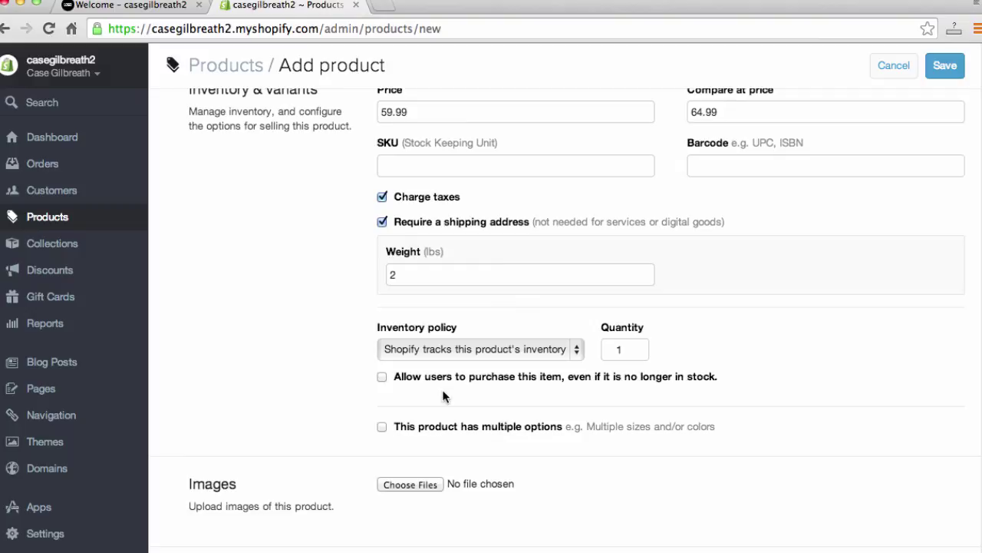
scroll(327, 403, down, 1)
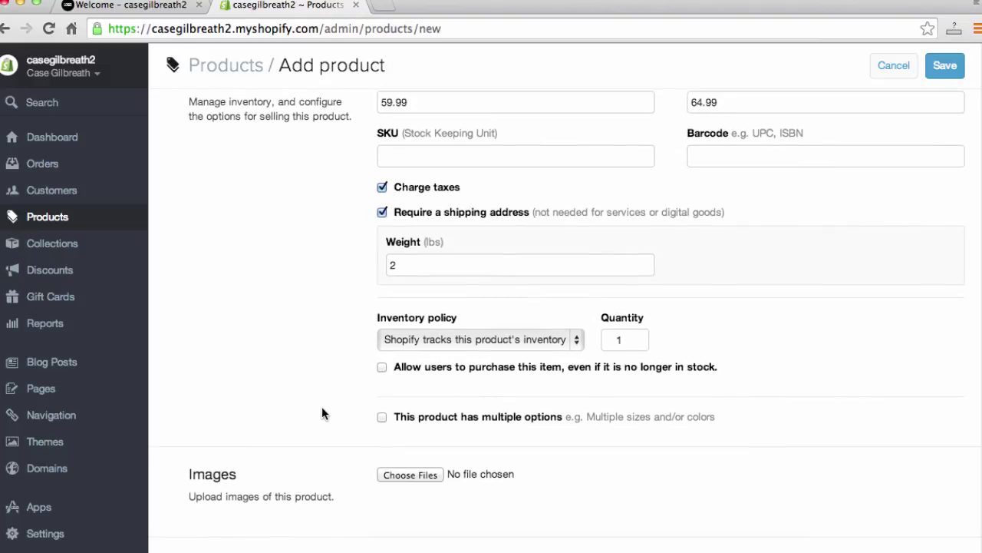
Step: Enable multiple options and name the product option Size
click(381, 419)
scroll(297, 368, down, 5)
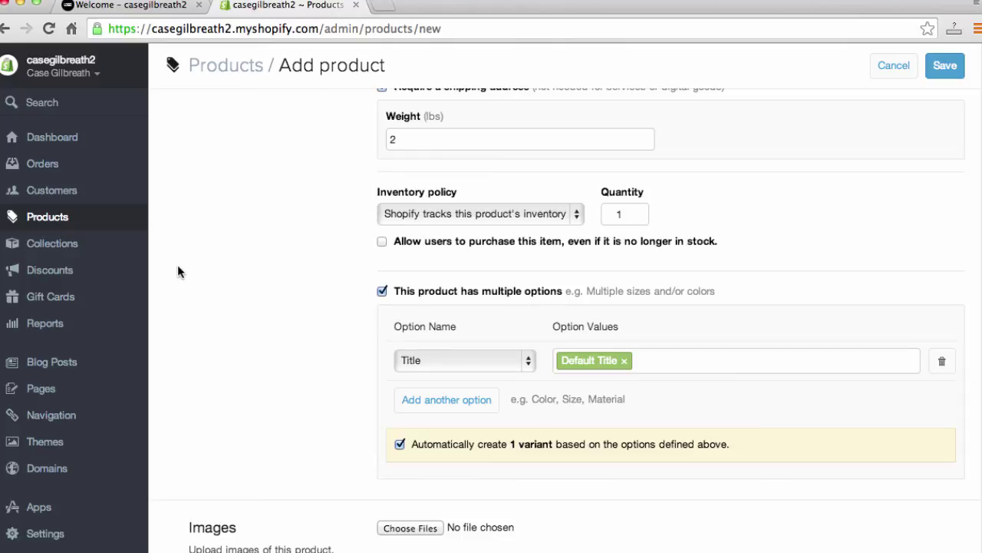
click(481, 366)
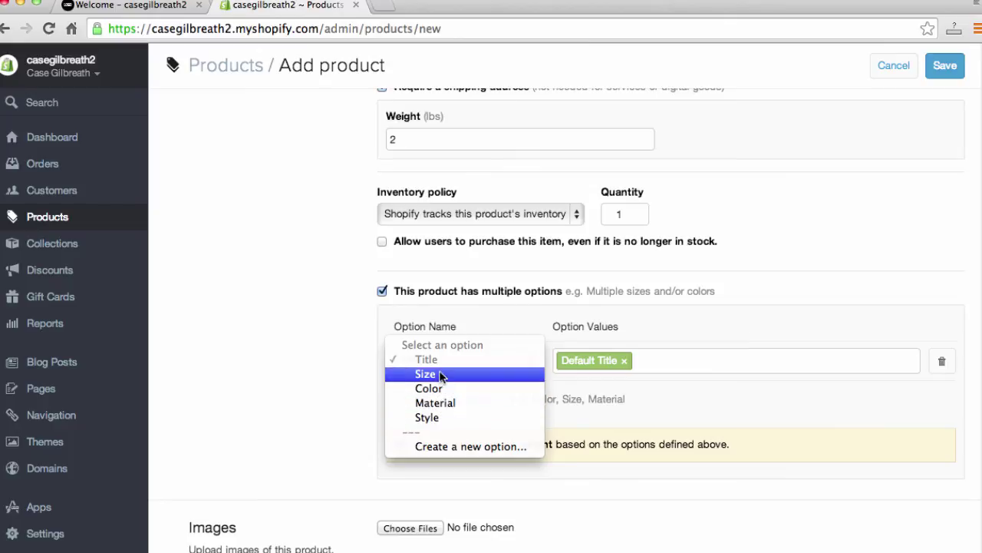
click(439, 374)
Step: Replace Default Title with Size values 7, 8, 9, 10, 11 and 12
click(655, 361)
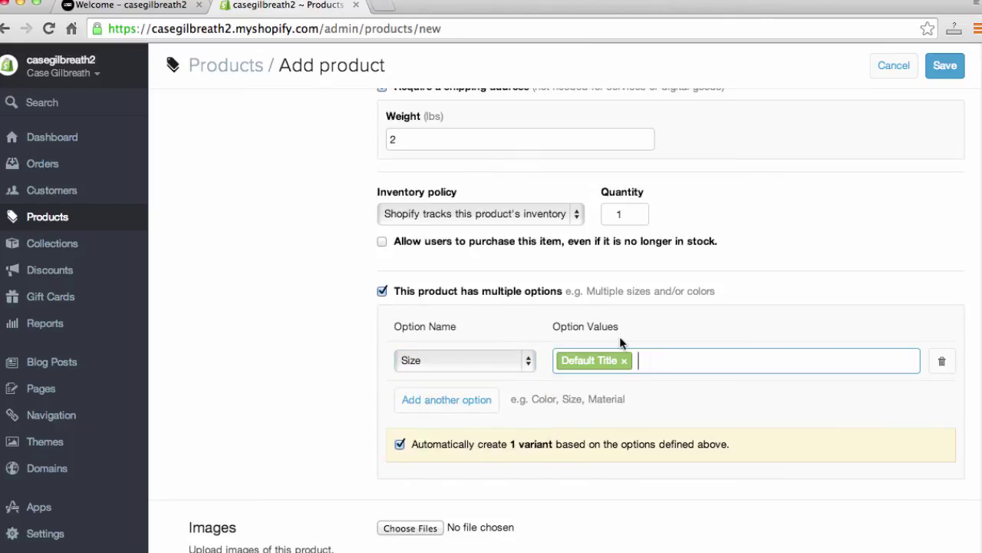
key(BackSpace)
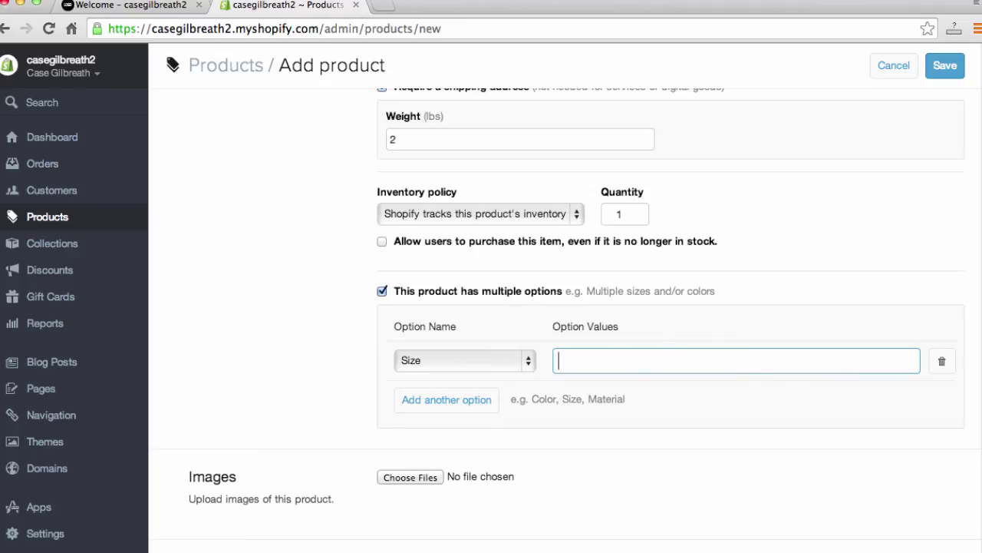
text(7)
key(Return)
text(8)
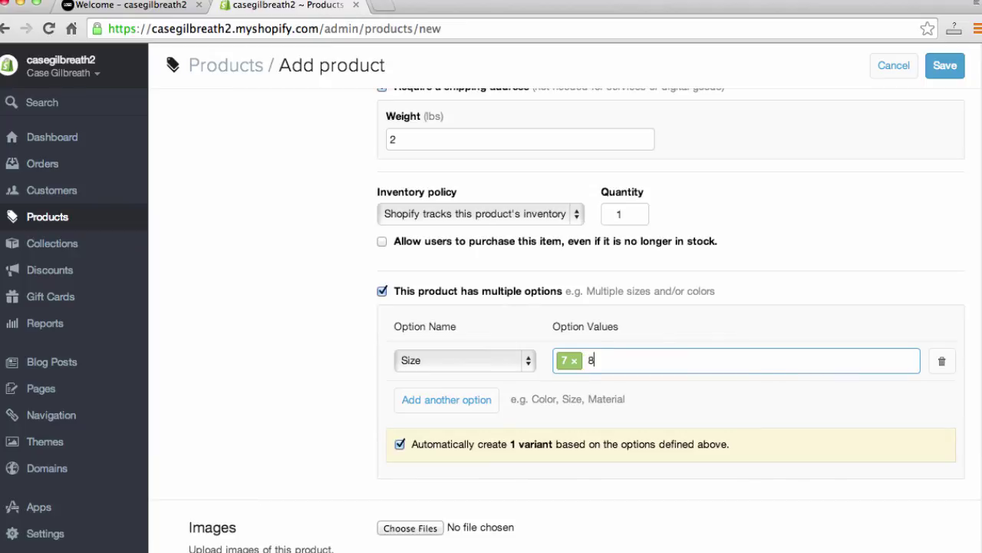
key(Return)
text(9)
key(Return)
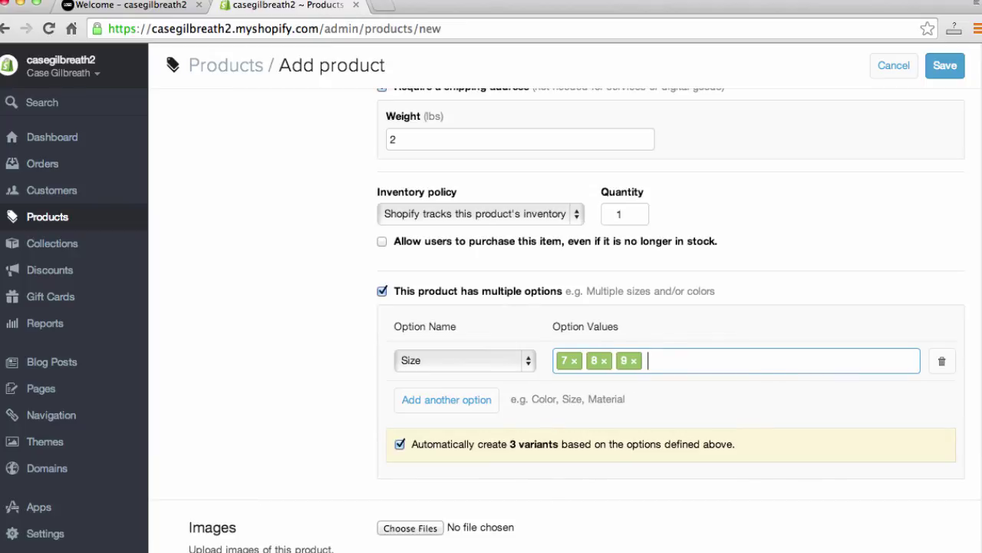
text(10)
key(Return)
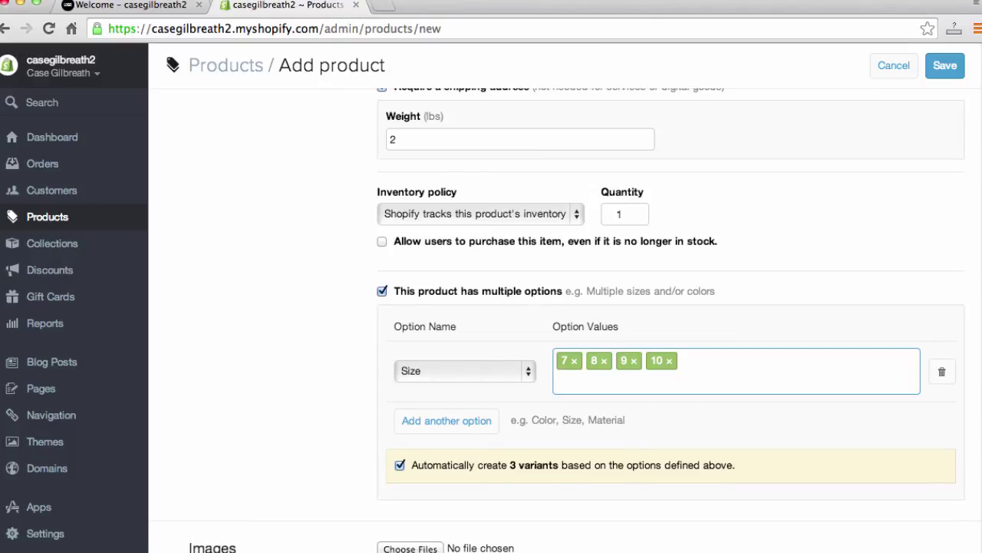
text(11)
key(Return)
text(12)
key(Return)
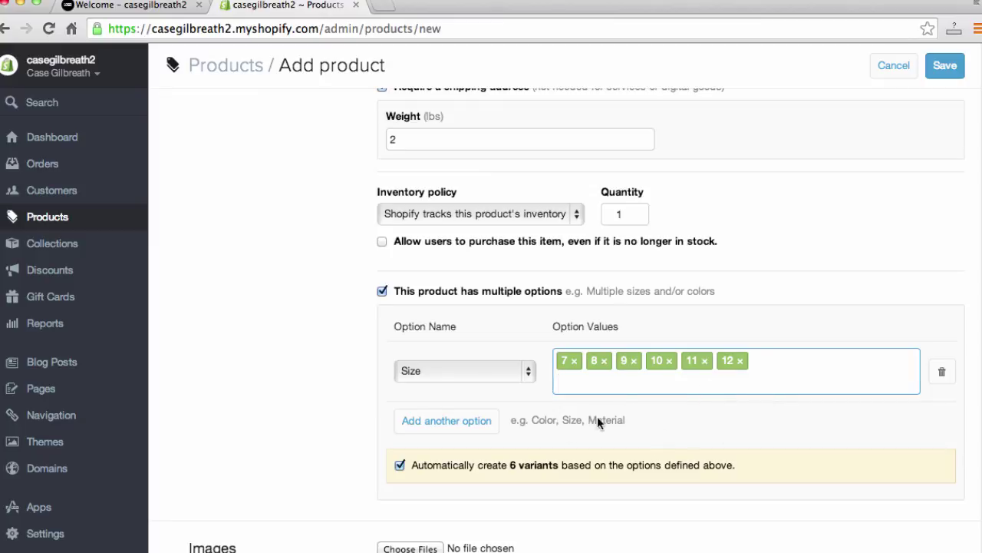
scroll(341, 423, down, 7)
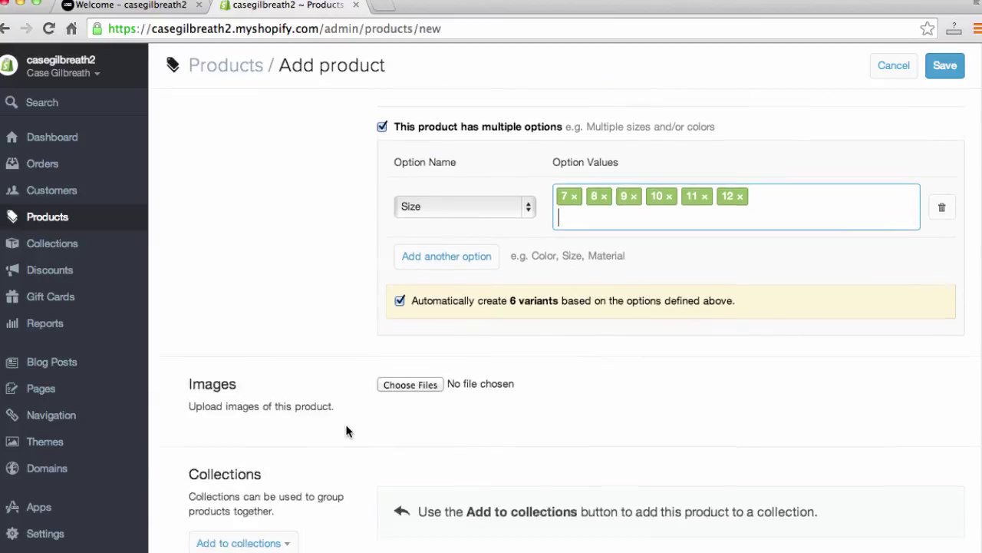
Step: Upload 302x200.jpg from the Desktop as the product image
click(406, 278)
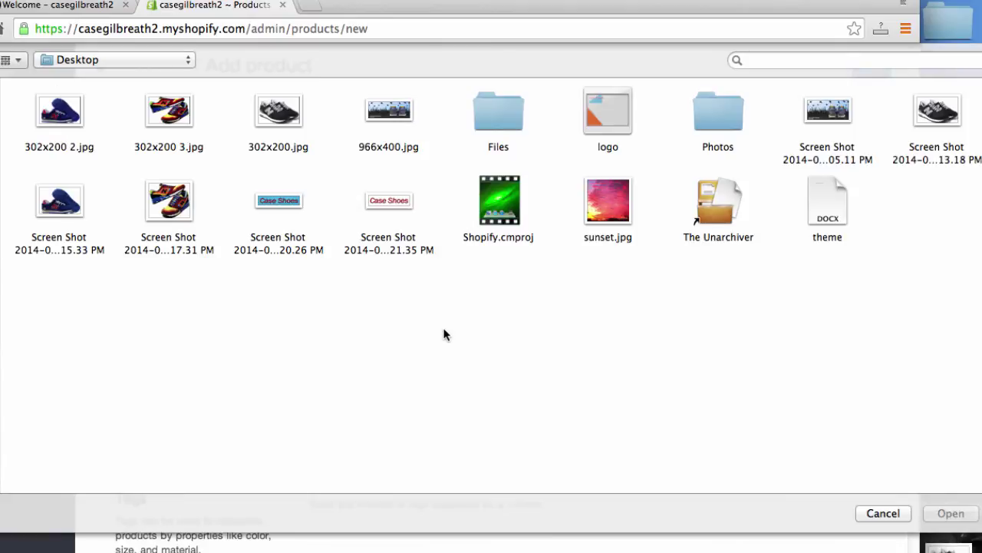
click(276, 109)
click(944, 519)
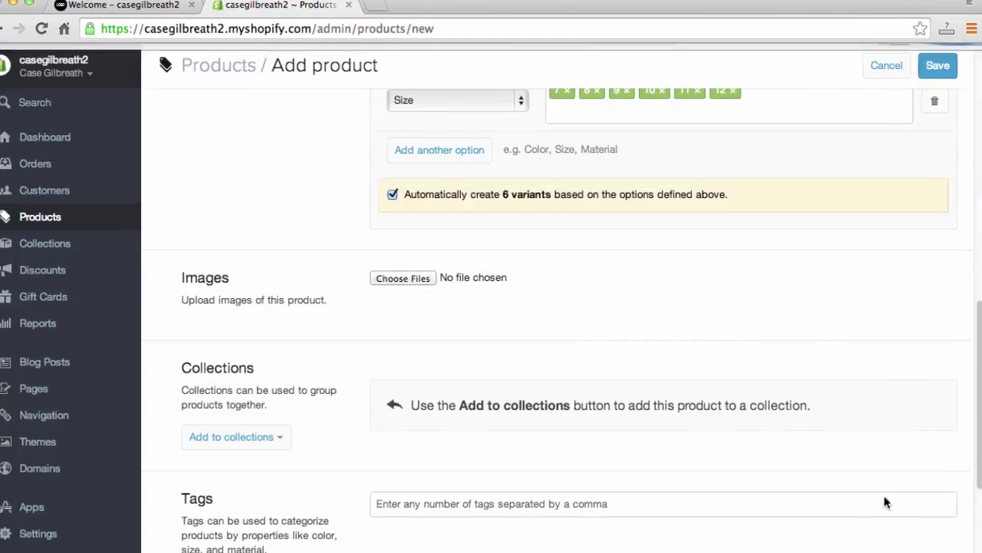
Step: Add the tag New Balance to the product
scroll(333, 411, down, 5)
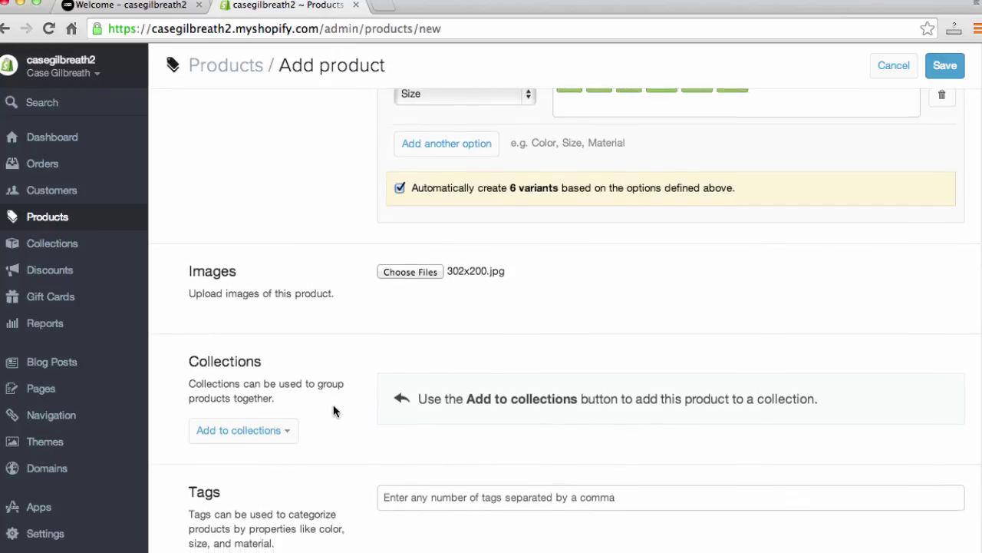
scroll(336, 408, down, 2)
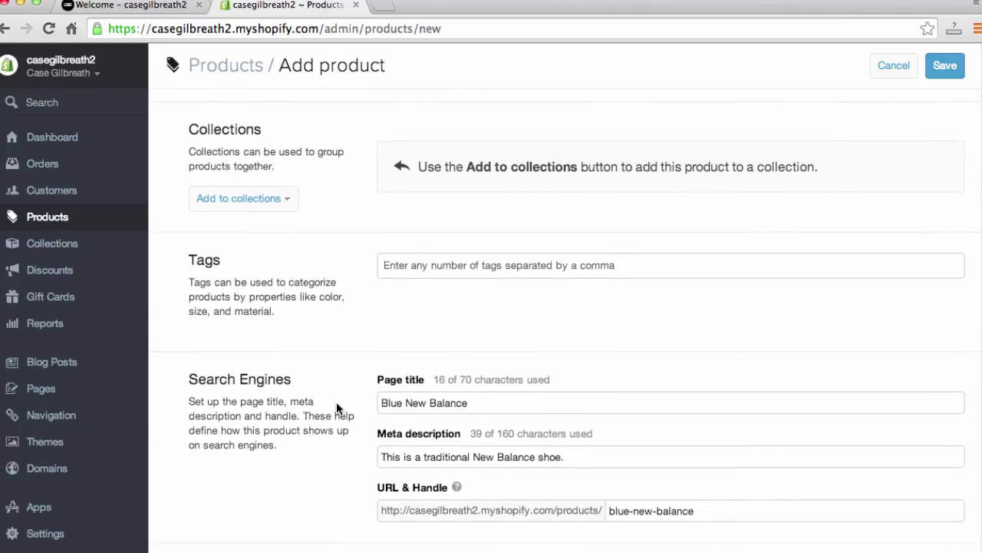
scroll(337, 408, down, 2)
click(462, 222)
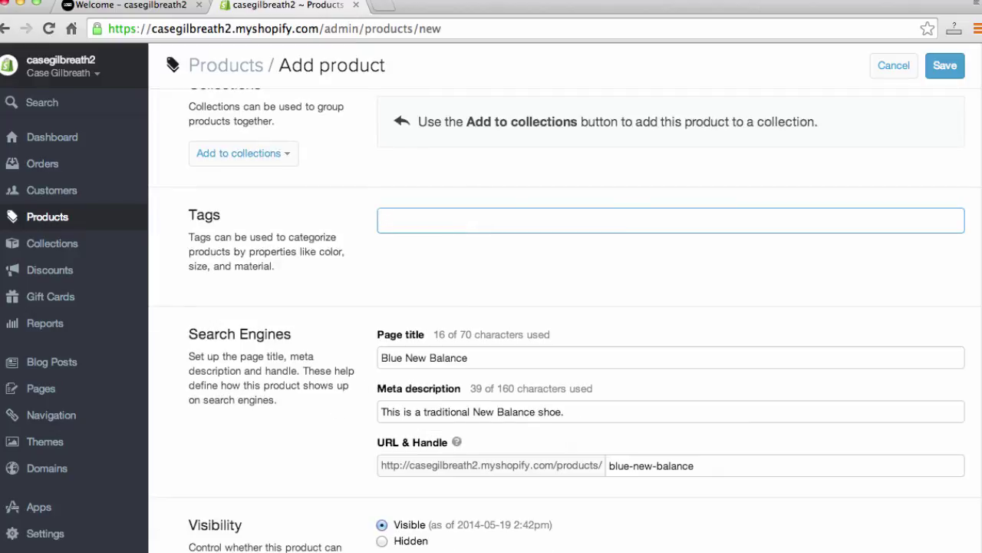
text(New Balance)
key(Return)
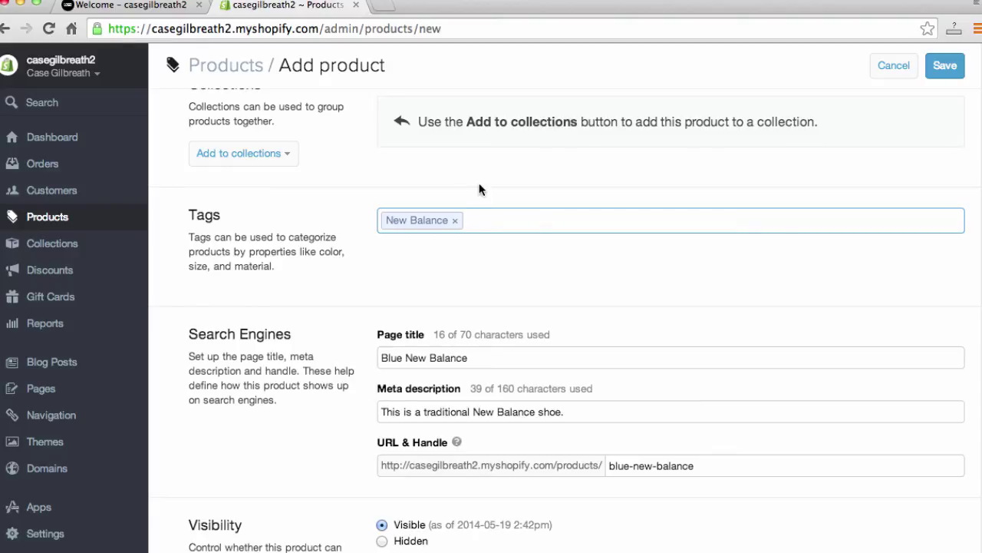
Step: Finish the tags and save the Blue New Balance product
scroll(361, 340, down, 1)
click(361, 340)
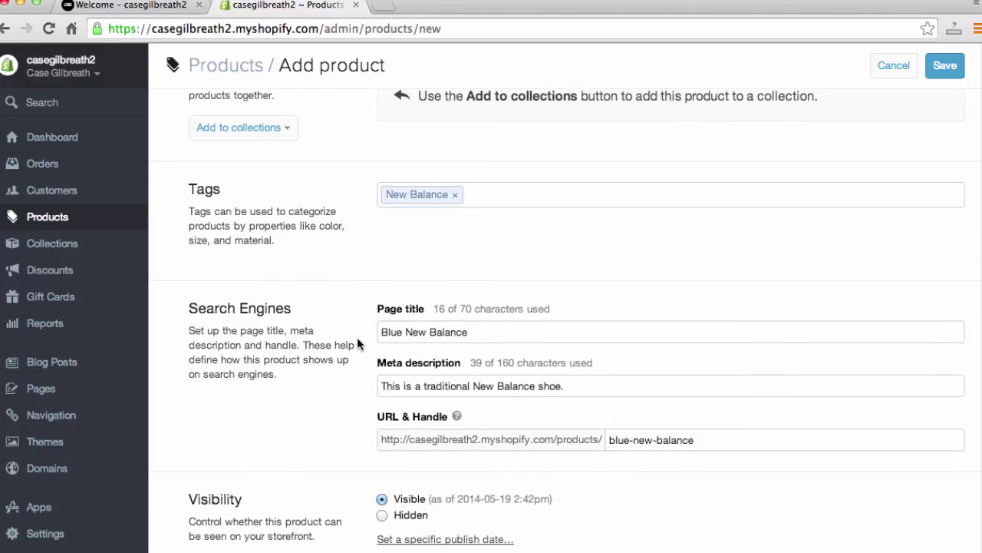
scroll(293, 321, down, 1)
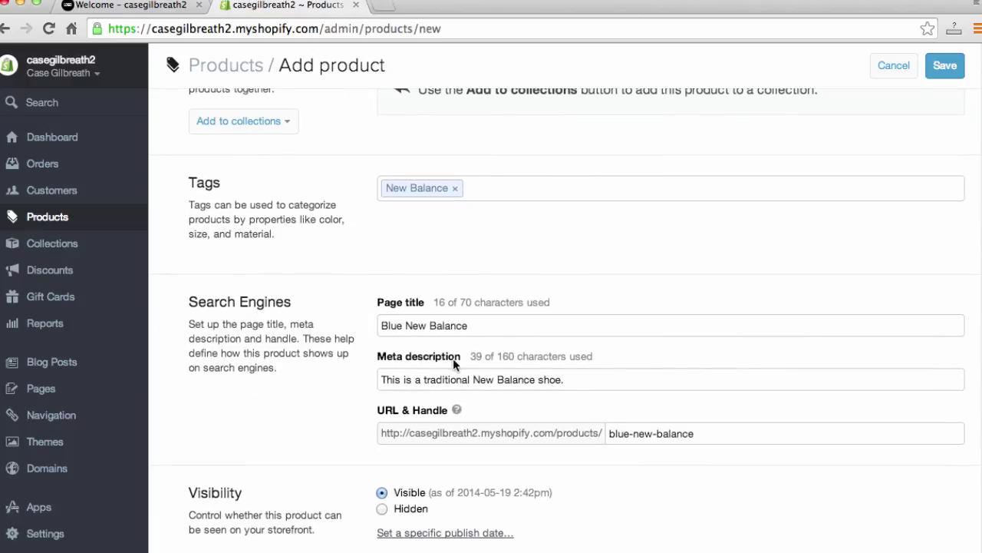
scroll(407, 361, down, 1)
scroll(401, 358, down, 2)
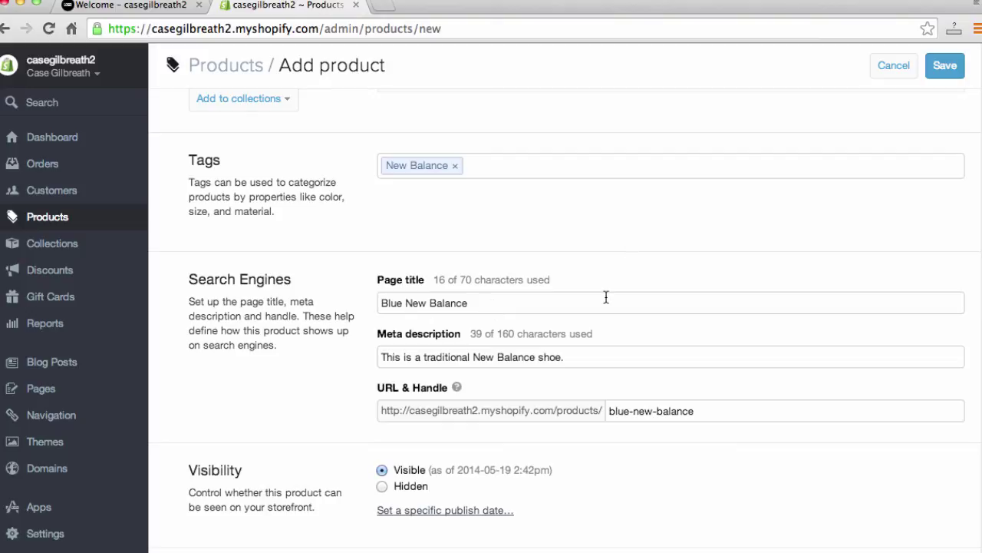
scroll(545, 328, down, 1)
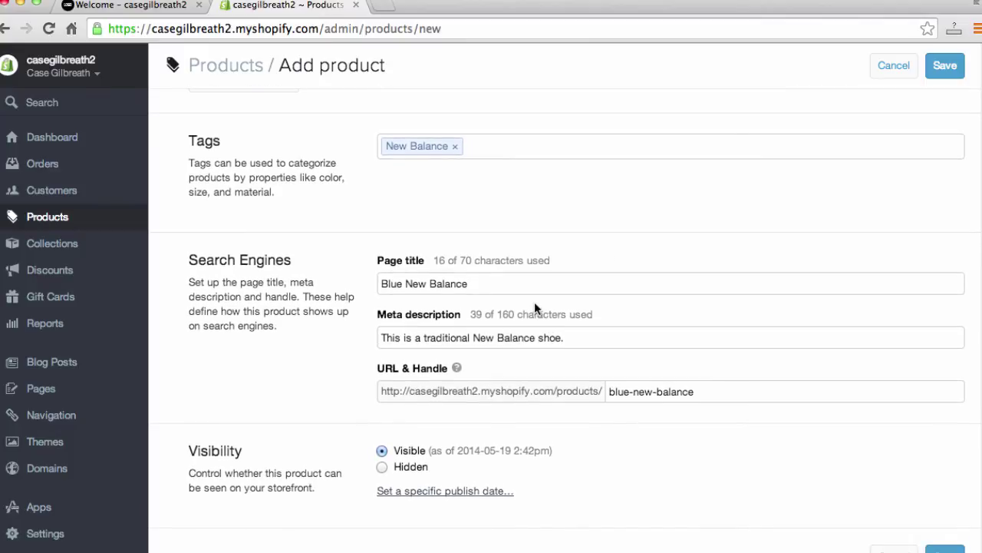
scroll(529, 299, down, 1)
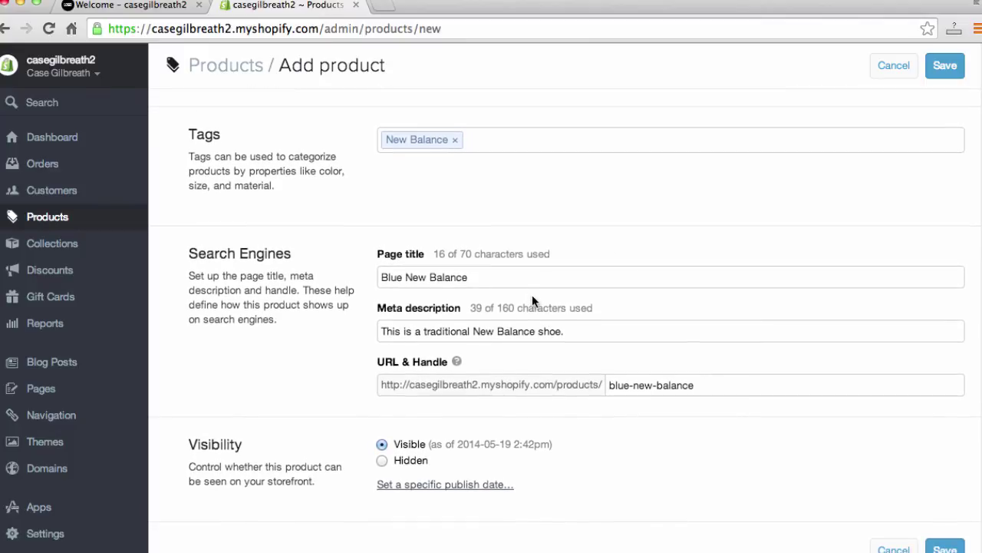
scroll(532, 296, down, 1)
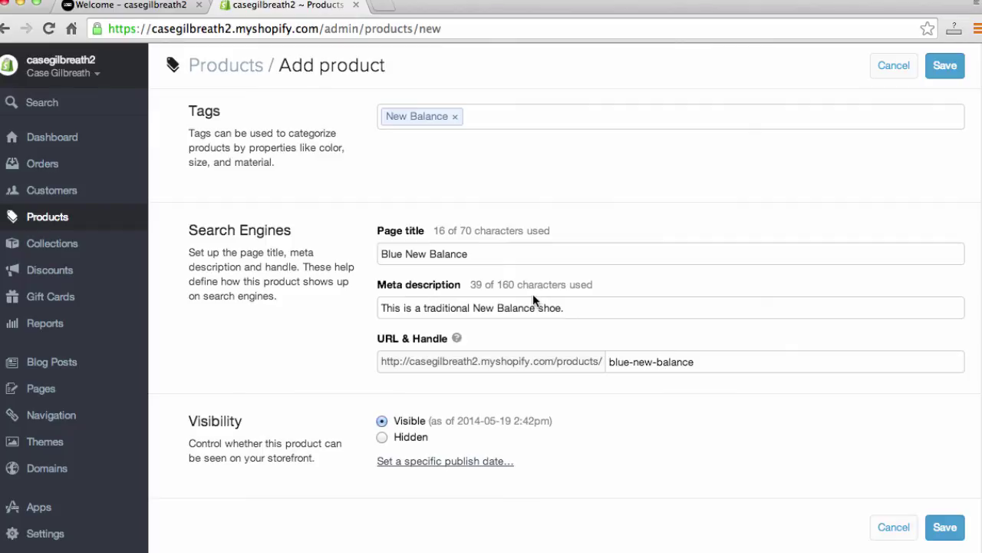
click(945, 526)
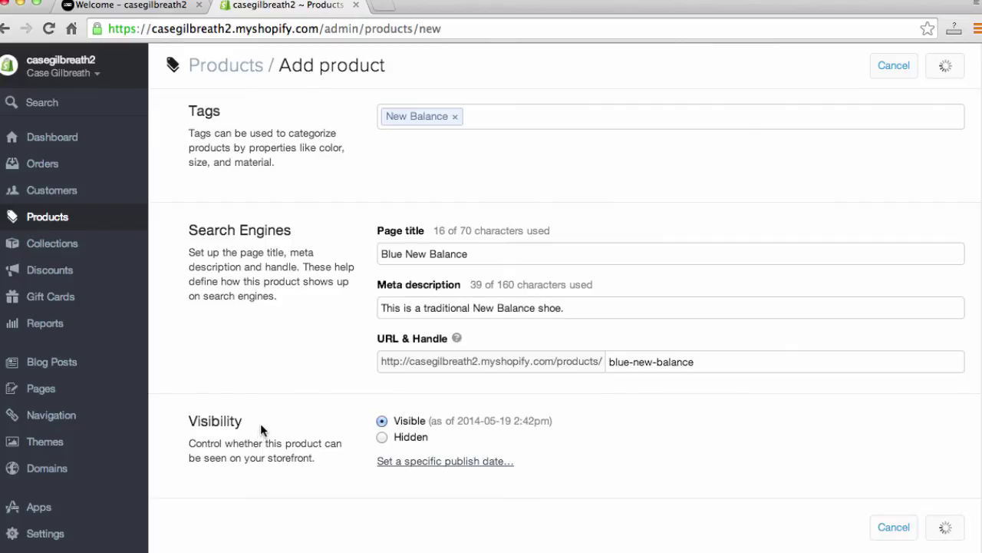
Step: Open Blue New Balance from the storefront catalog, keeping size 7 selected
click(136, 4)
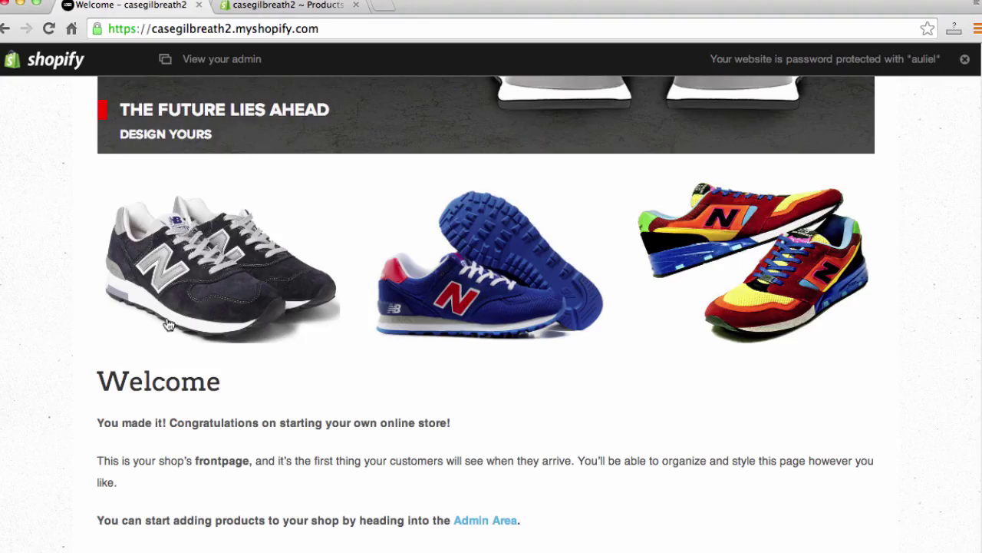
click(190, 270)
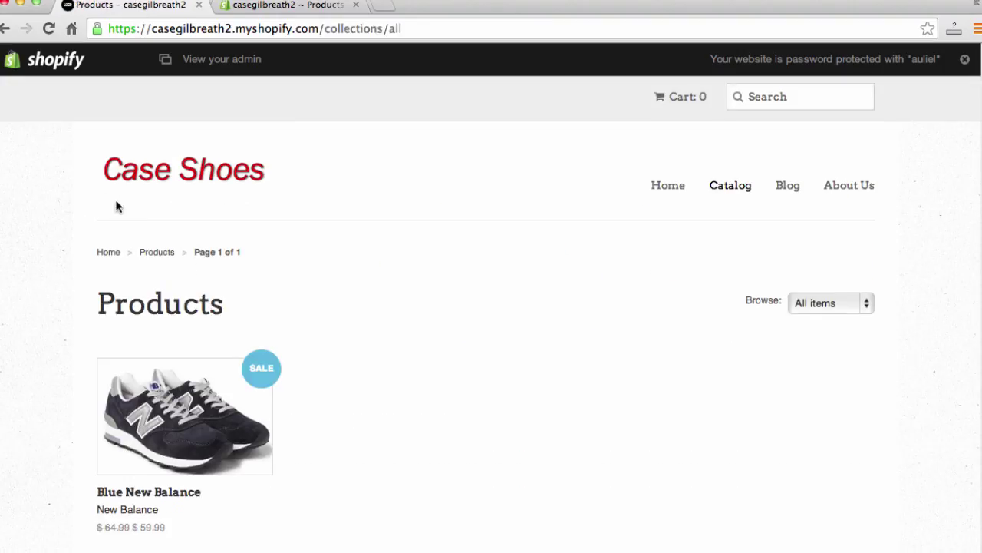
scroll(116, 205, down, 1)
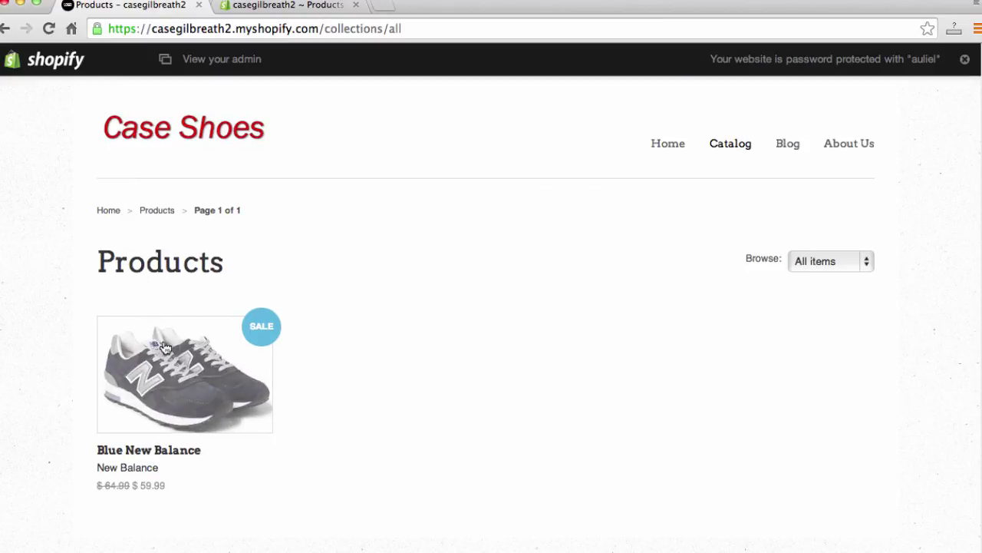
click(205, 372)
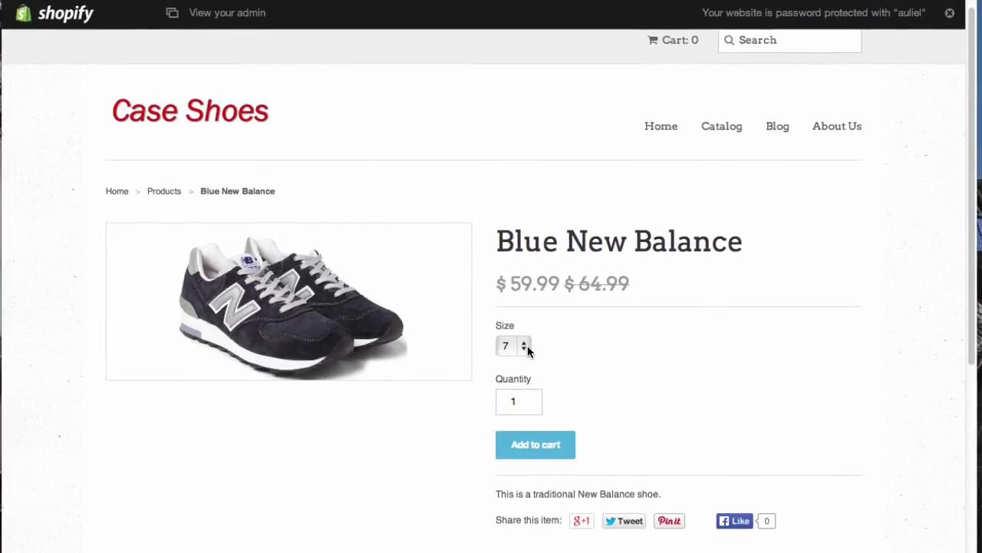
click(525, 346)
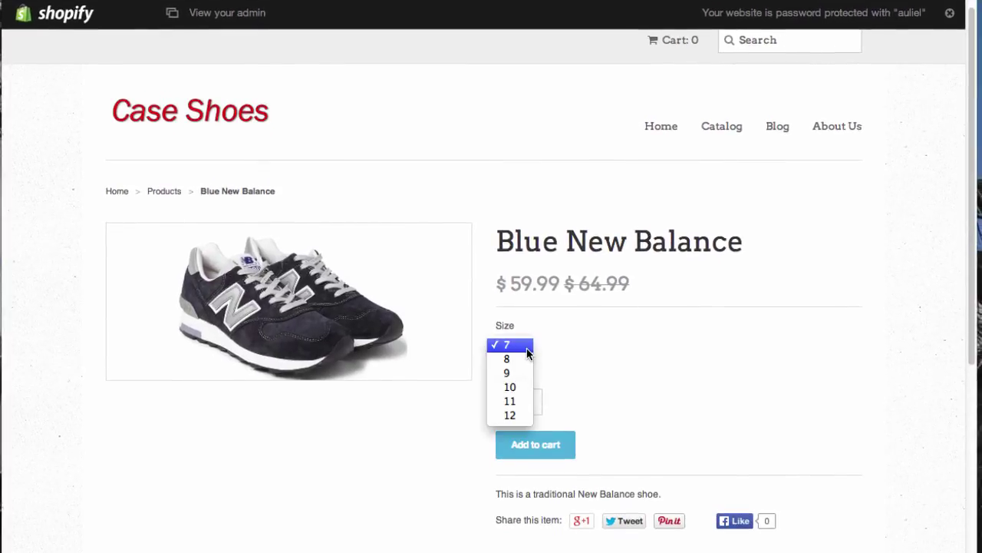
click(580, 358)
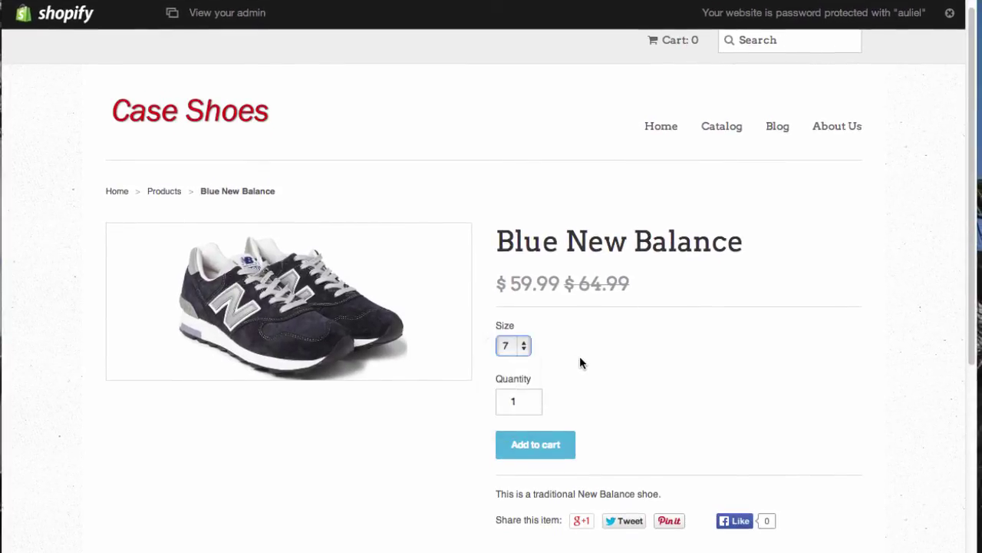
Step: Add the size 7 shoe to the cart and proceed to checkout
scroll(568, 445, down, 1)
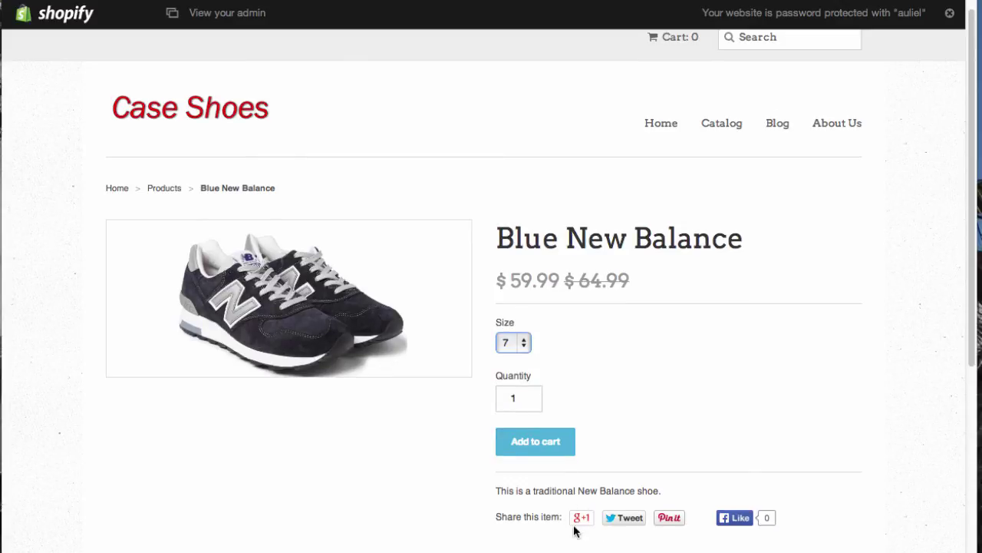
mouse_move(584, 518)
scroll(634, 320, up, 2)
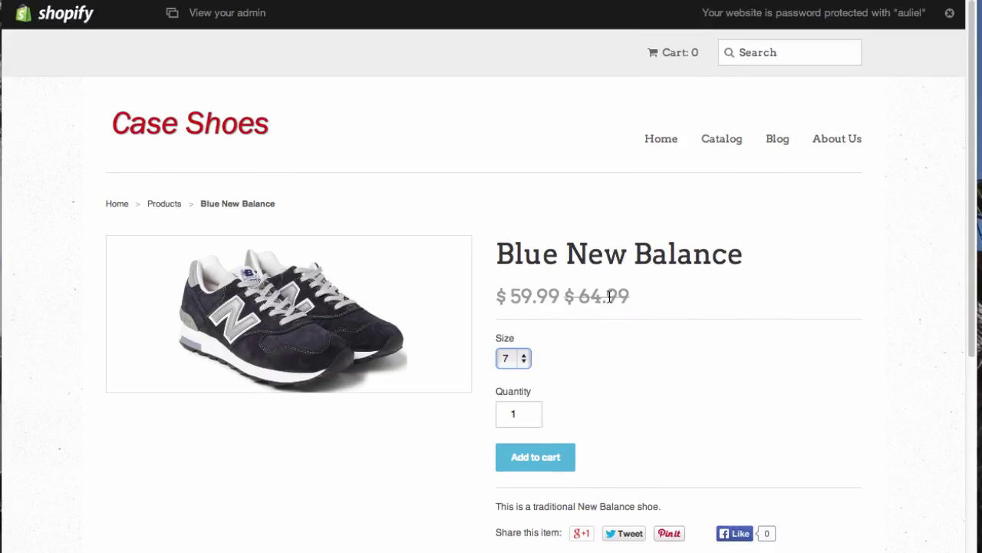
click(519, 461)
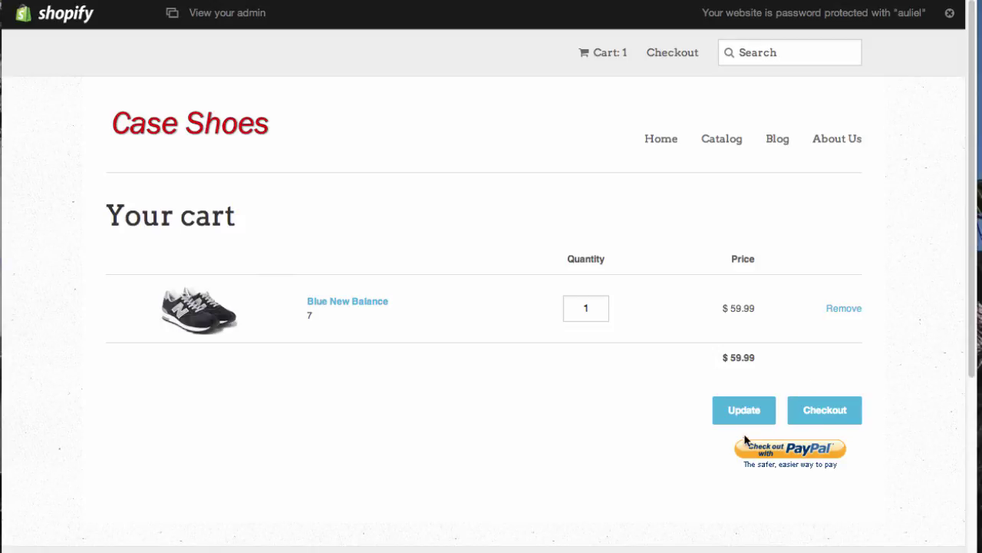
click(755, 411)
click(824, 408)
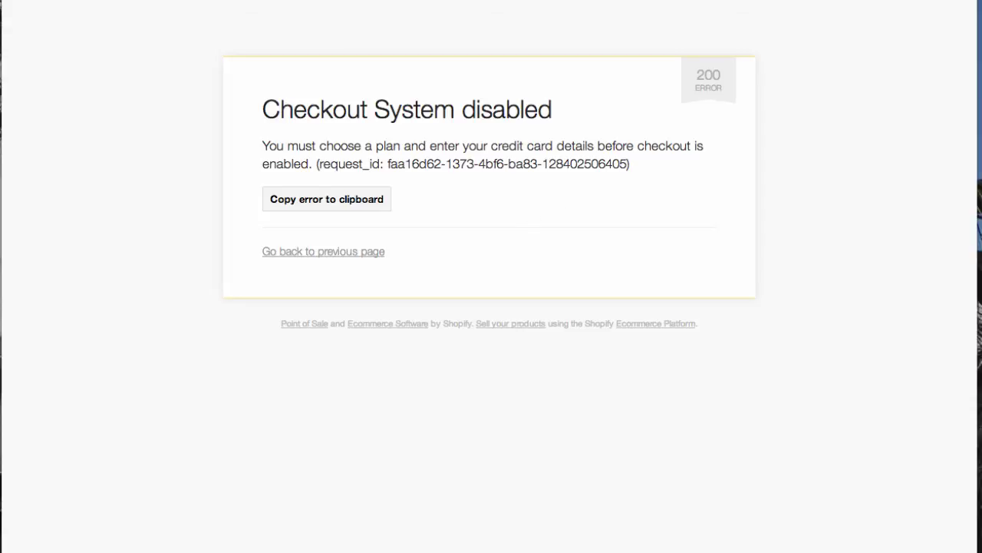
Step: Go back to the cart, then return to the admin editor for Blue New Balance
click(31, 2)
click(659, 140)
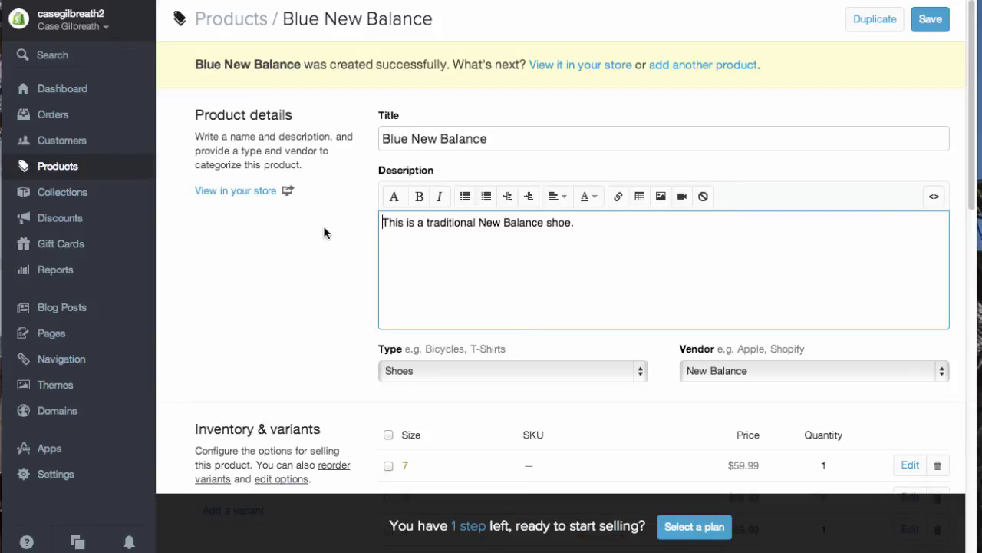
Step: Add a product titled 'New New Balance' described as 'This is the newest New Balance we have in stock!'
click(683, 65)
click(470, 93)
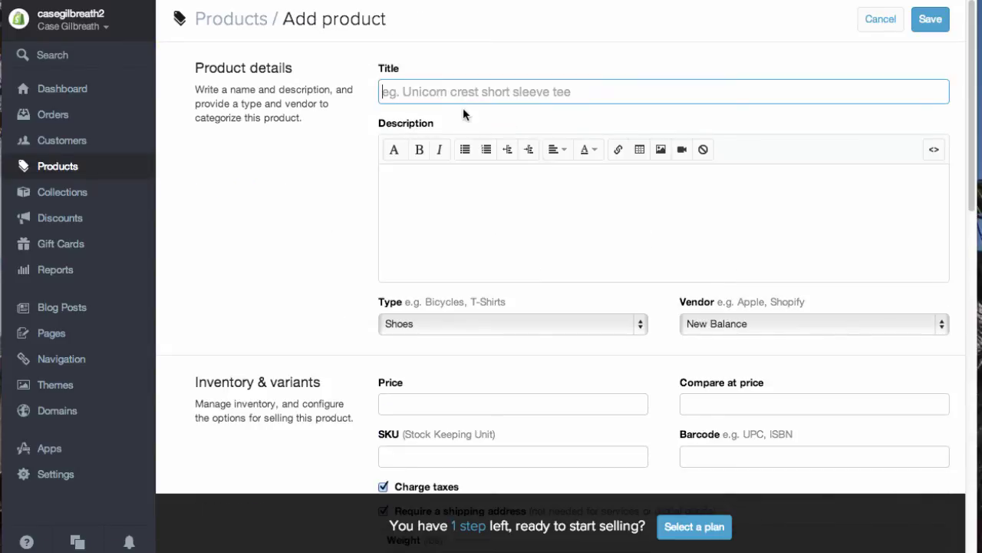
text(New New )
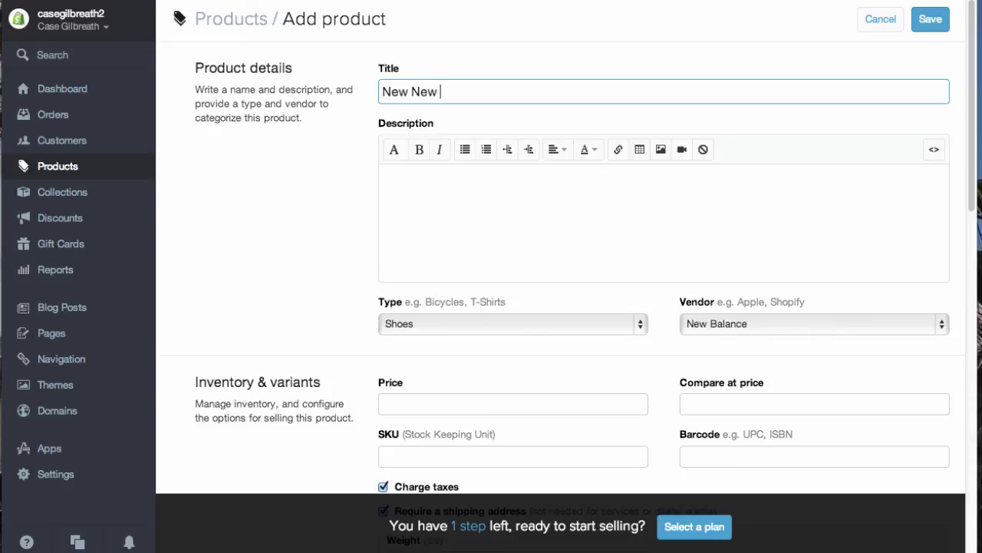
text(Balance.)
click(382, 175)
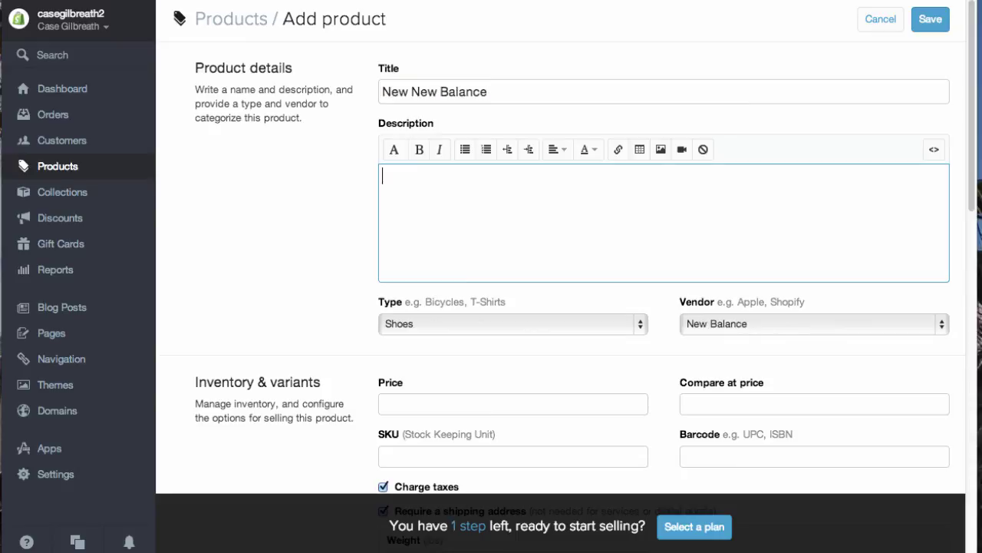
text(This is the new)
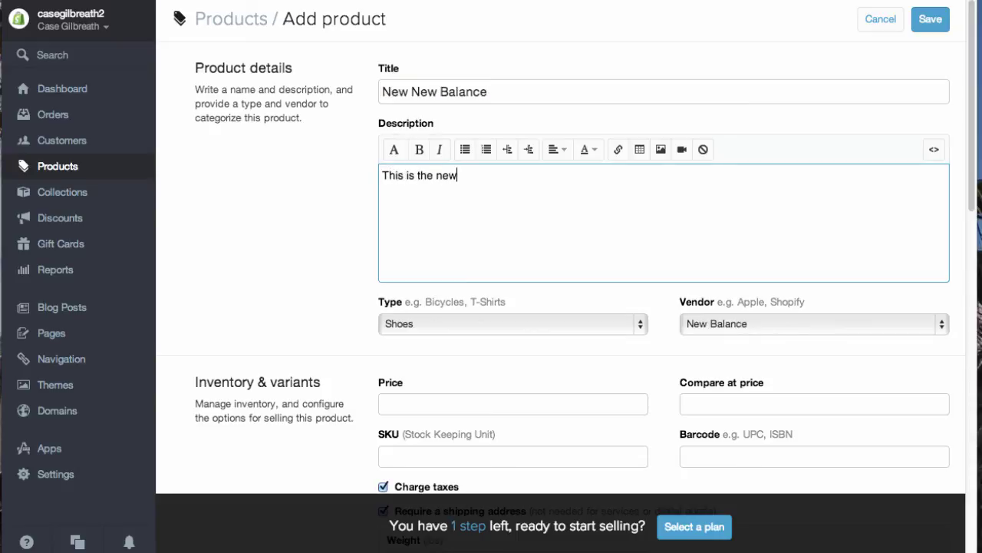
text(est New Balance )
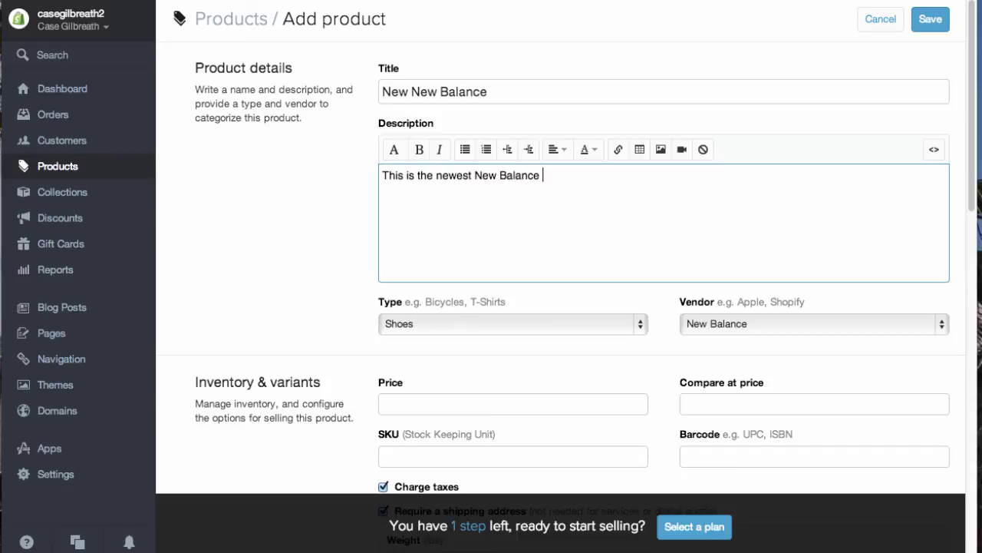
text(we have in stock!)
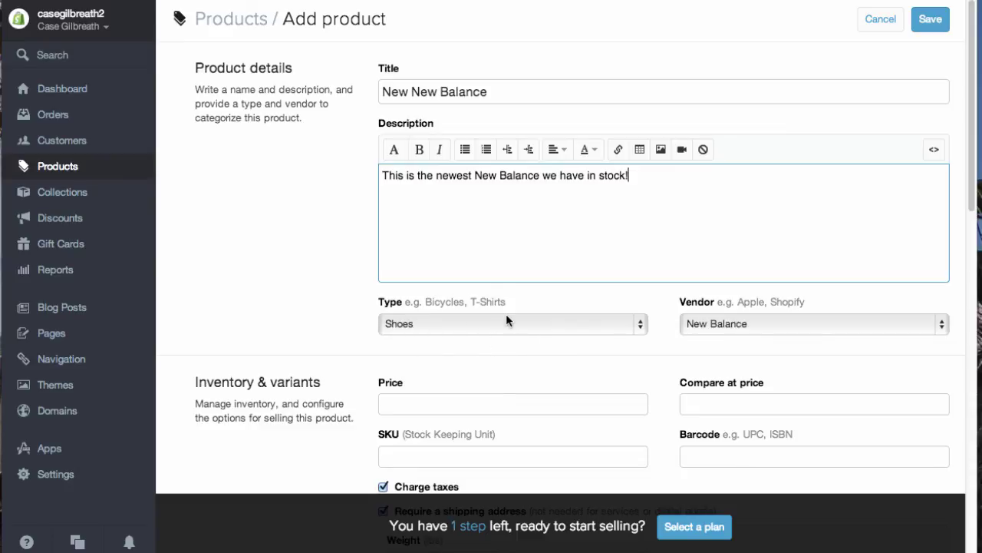
Step: Keep the product type as Shoes and the vendor as New Balance
click(557, 326)
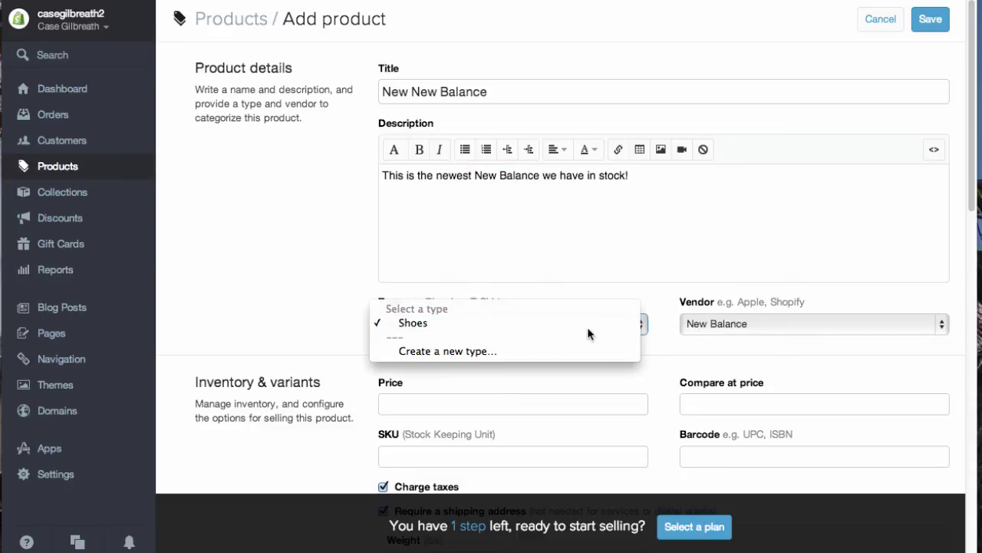
click(761, 327)
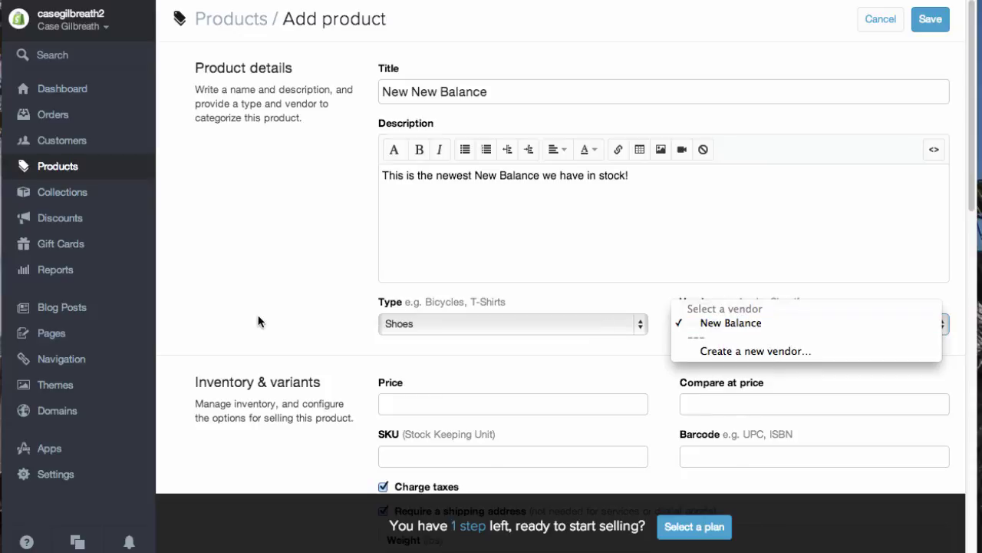
click(276, 326)
scroll(276, 317, down, 3)
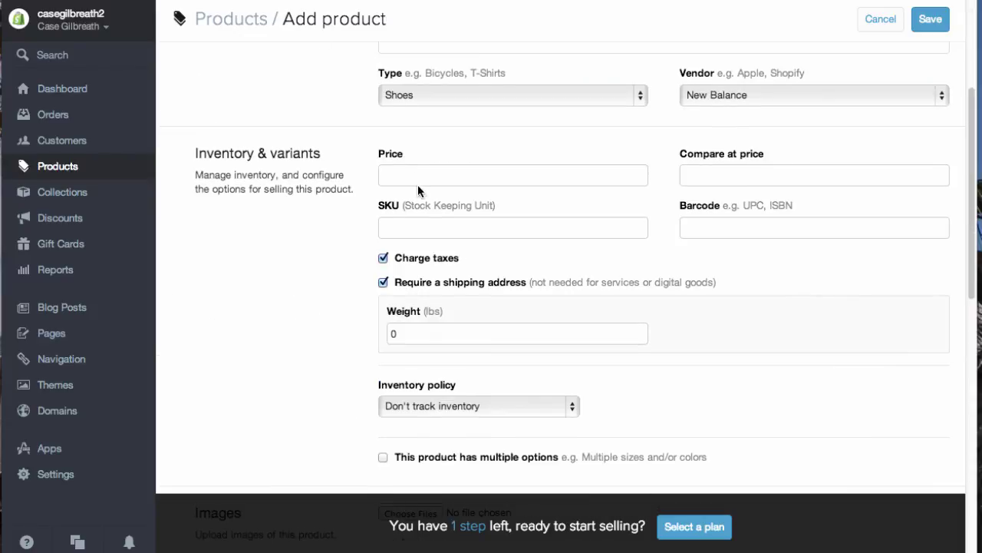
Step: Set the price to 79.99 and the compare-at price to 84.99
click(418, 181)
text(79.99)
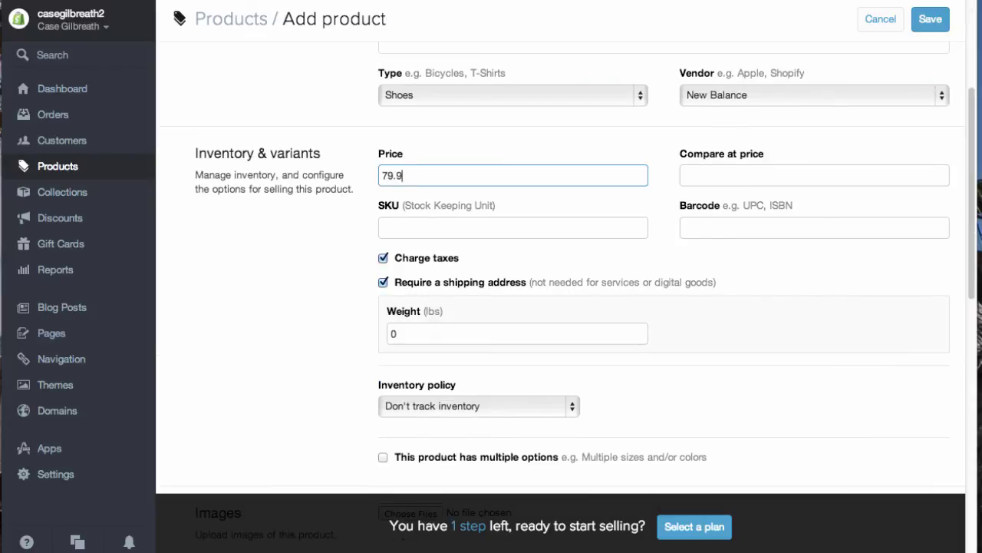
click(814, 175)
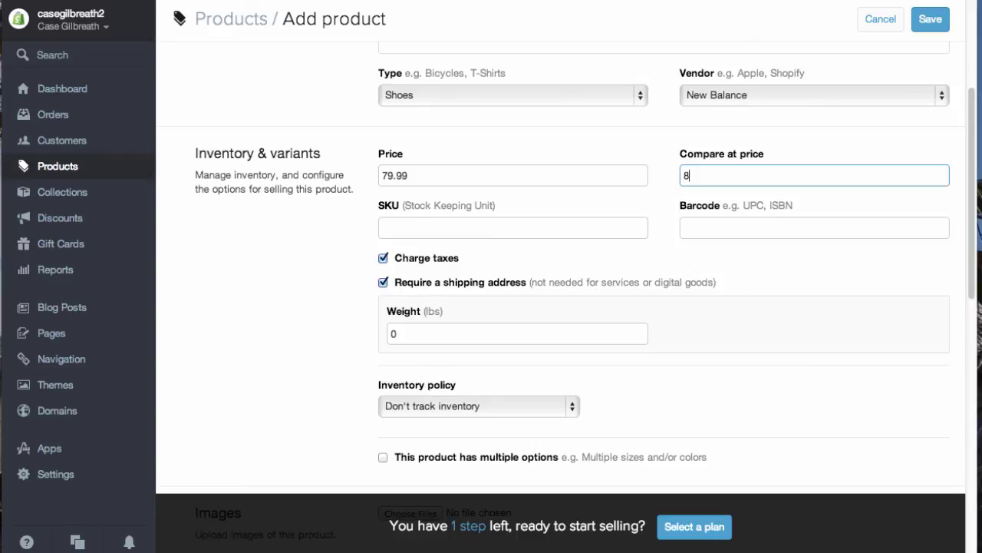
text(84.99)
key(Tab)
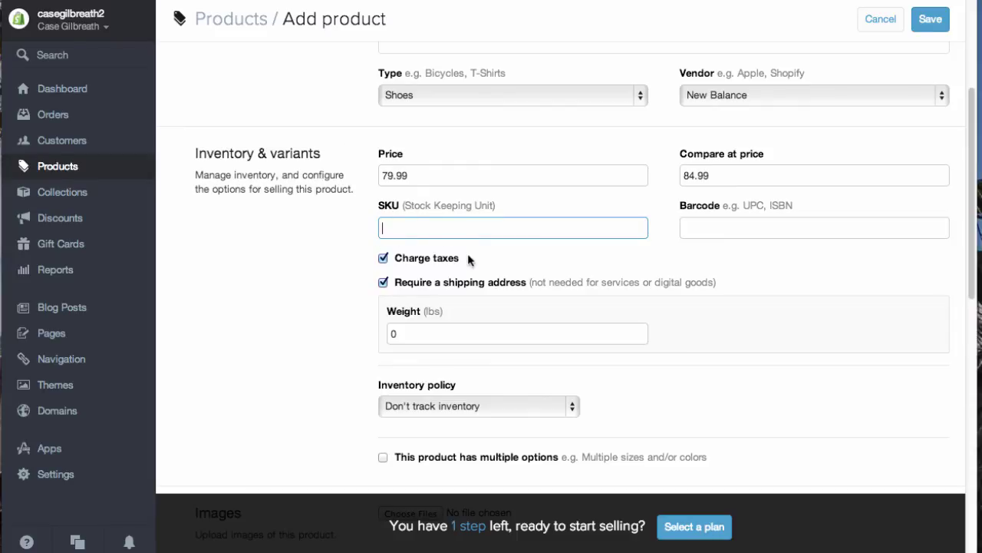
scroll(411, 286, down, 1)
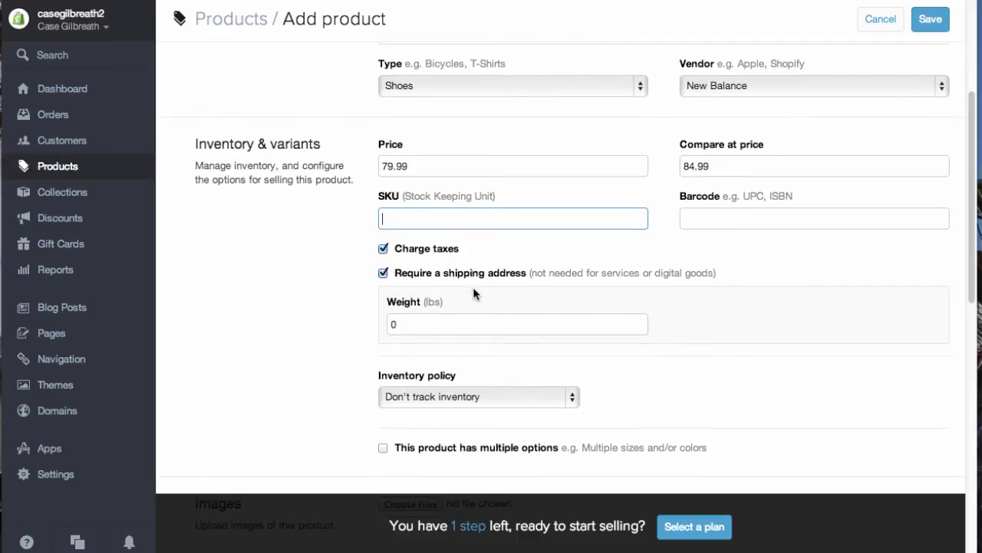
Step: Set the weight to 2 and have Shopify track this product's inventory
click(431, 323)
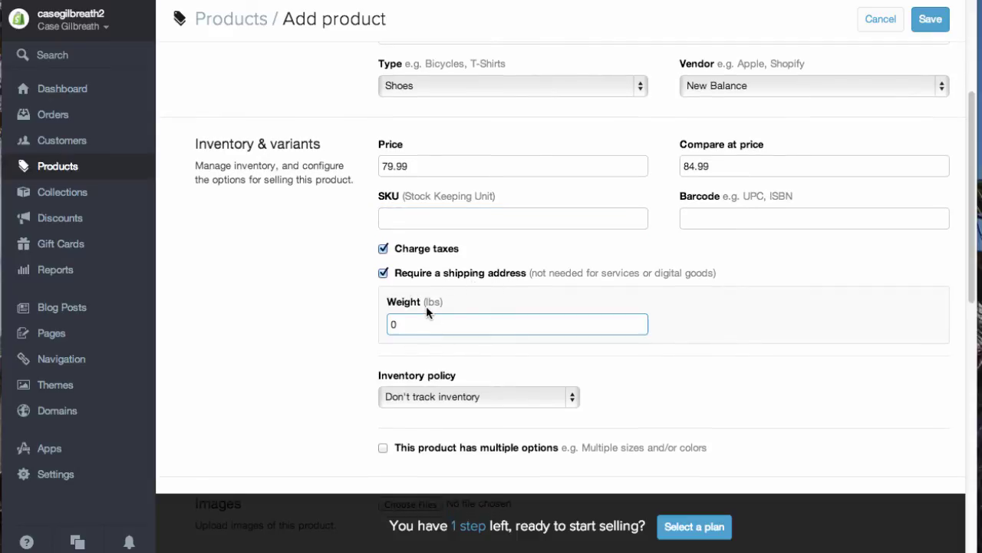
key(BackSpace)
text(2)
click(297, 346)
scroll(296, 346, down, 5)
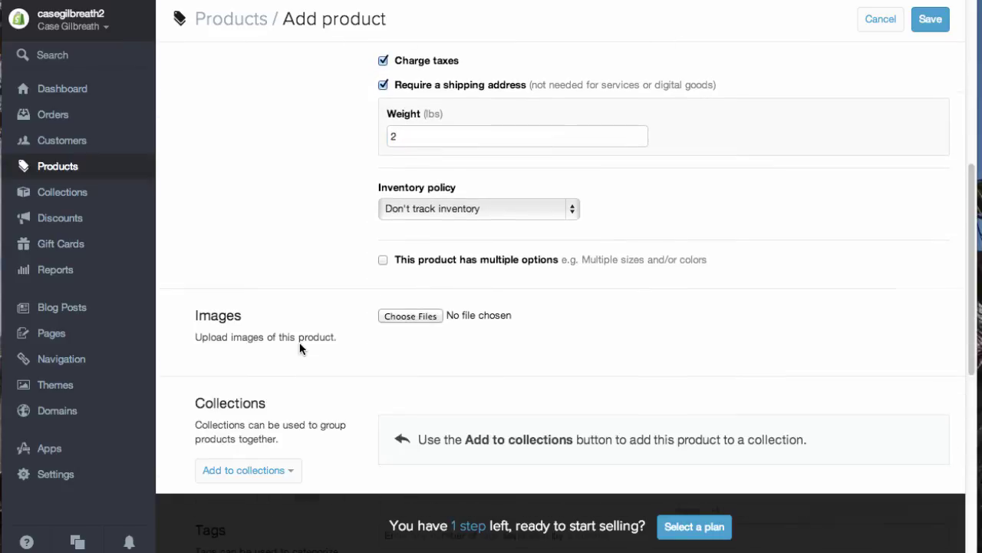
click(463, 218)
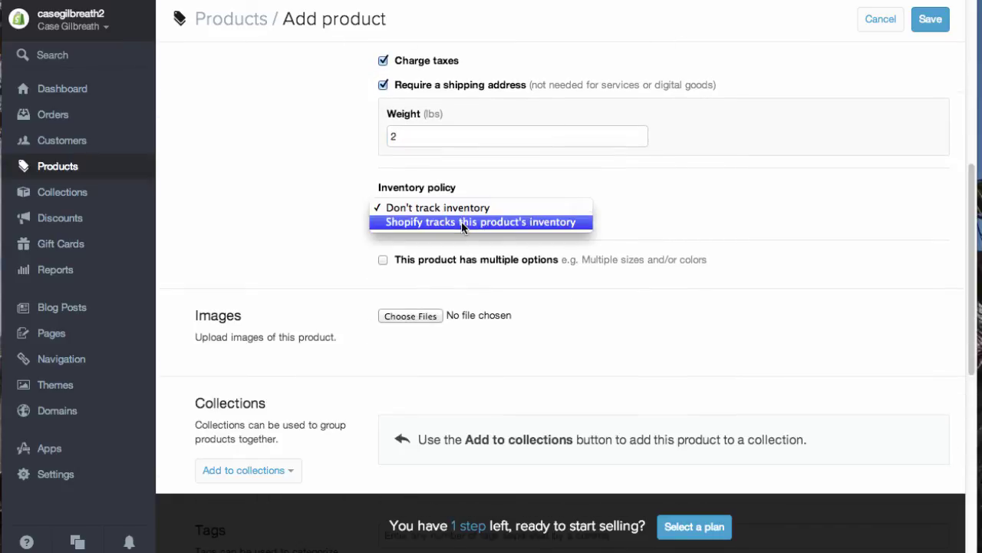
click(462, 221)
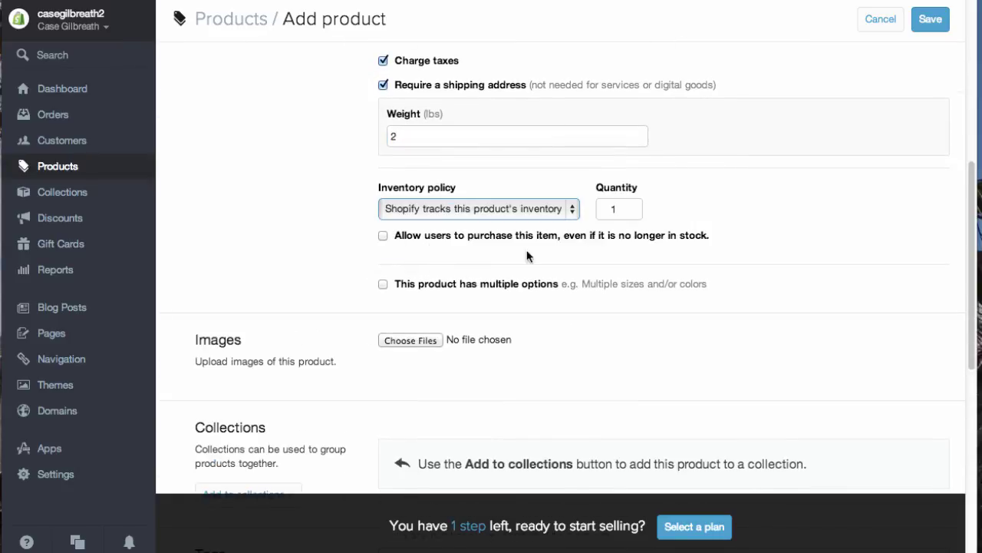
Step: Add a Size option with values 7, 8, 9, 10, 11 and 12
click(384, 284)
click(473, 353)
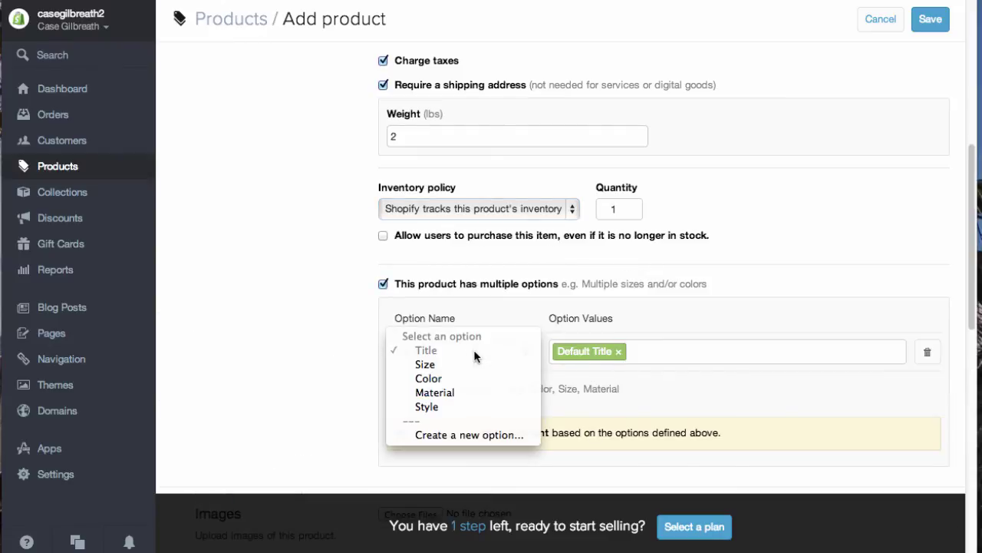
click(461, 364)
click(646, 356)
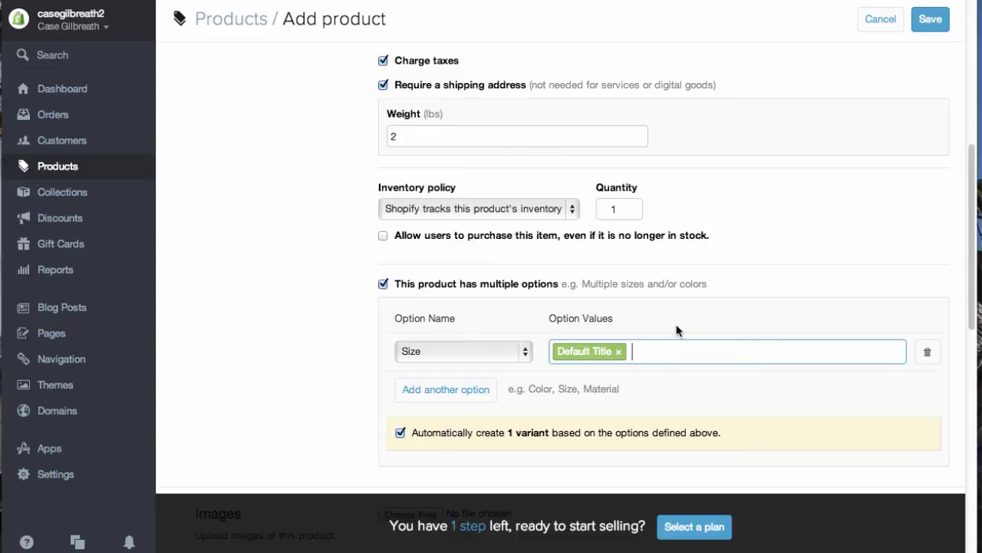
key(BackSpace)
text(7,8)
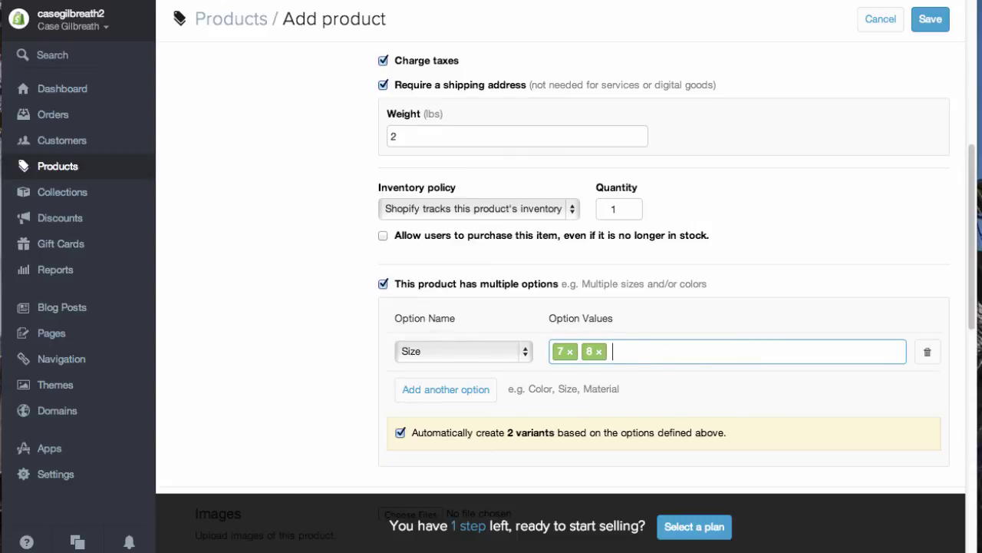
text(,9,10,)
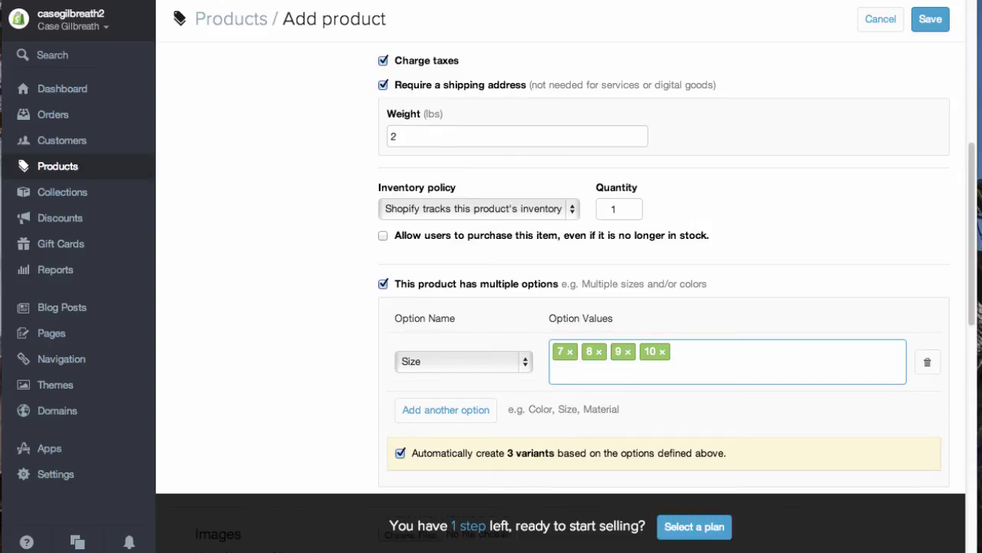
text(11,12,)
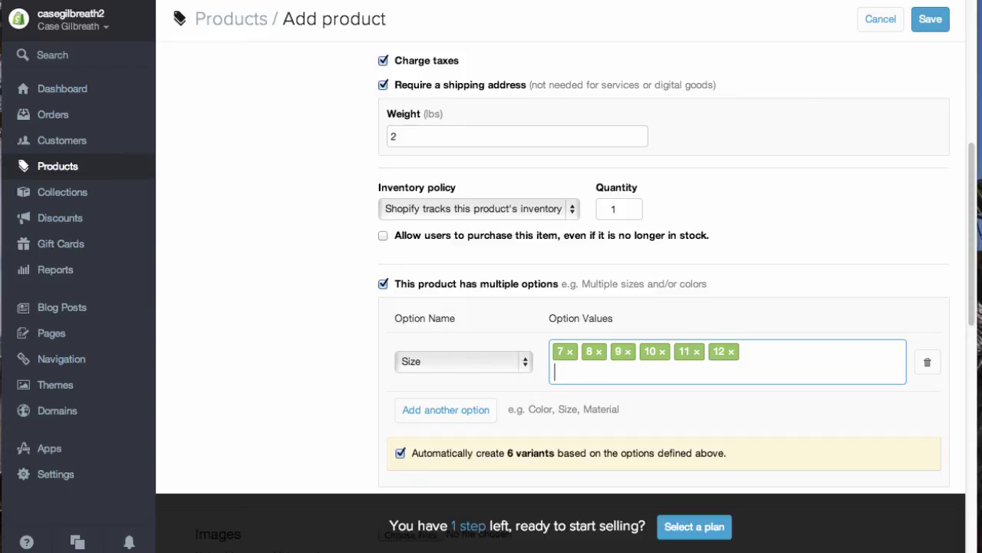
scroll(393, 335, down, 5)
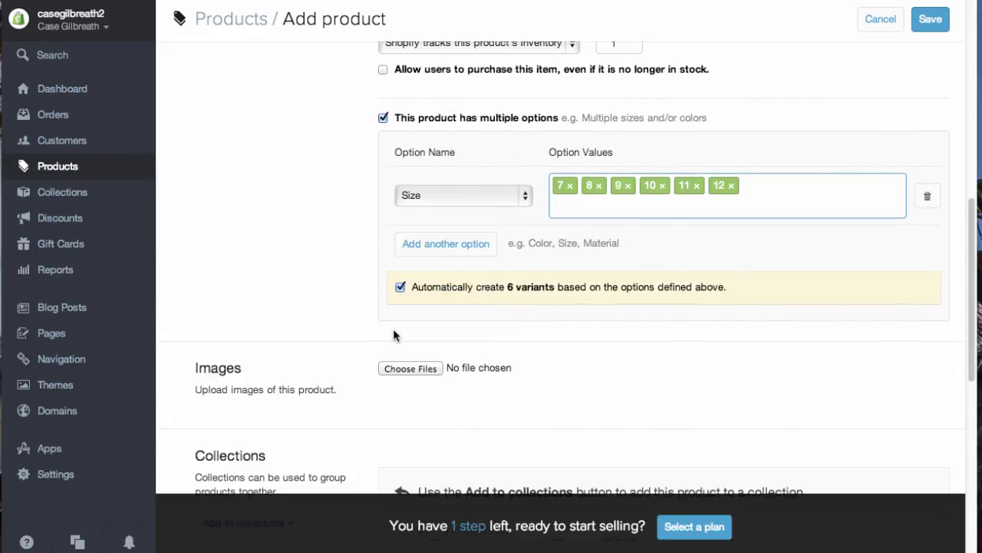
scroll(393, 335, down, 1)
click(405, 335)
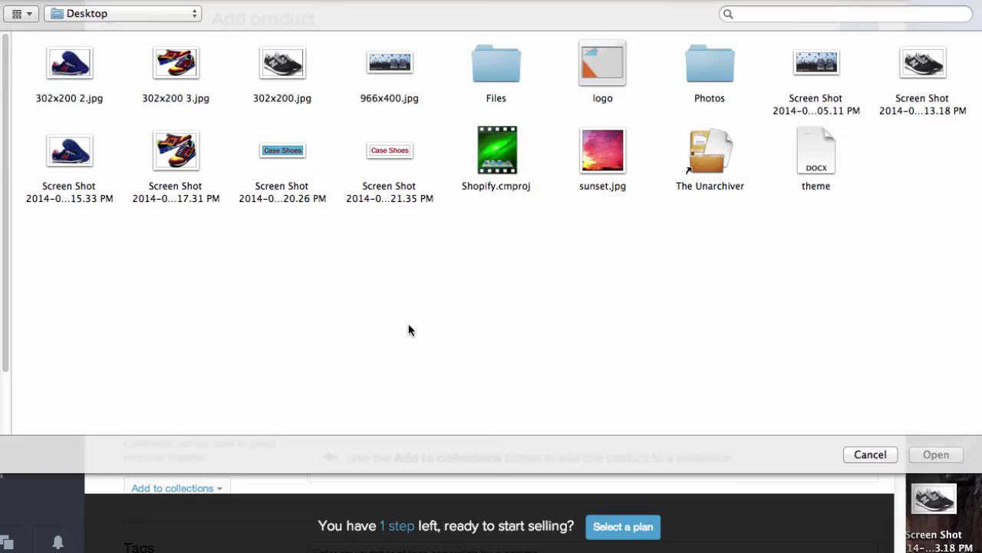
Step: Attach the 302x200 3.jpg photo to the product
click(182, 61)
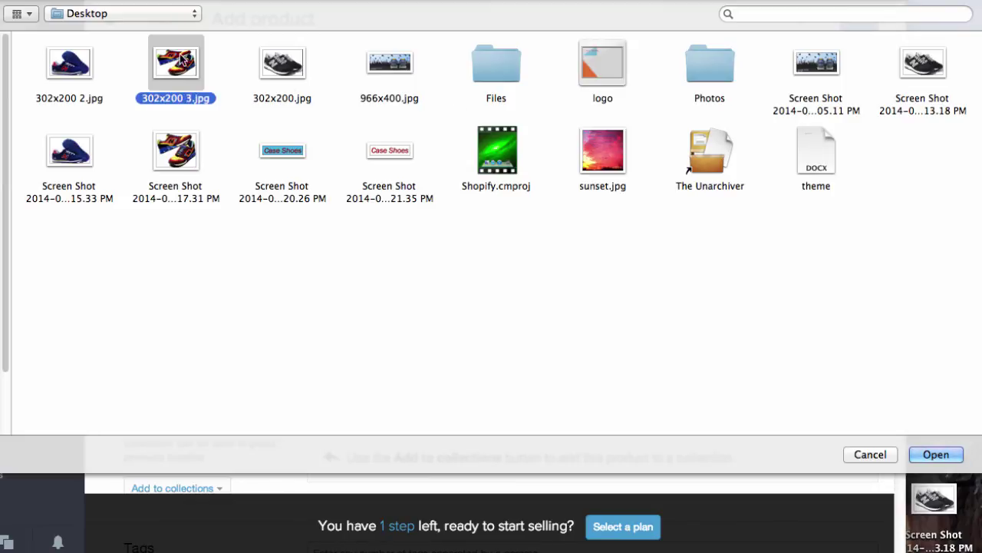
click(938, 454)
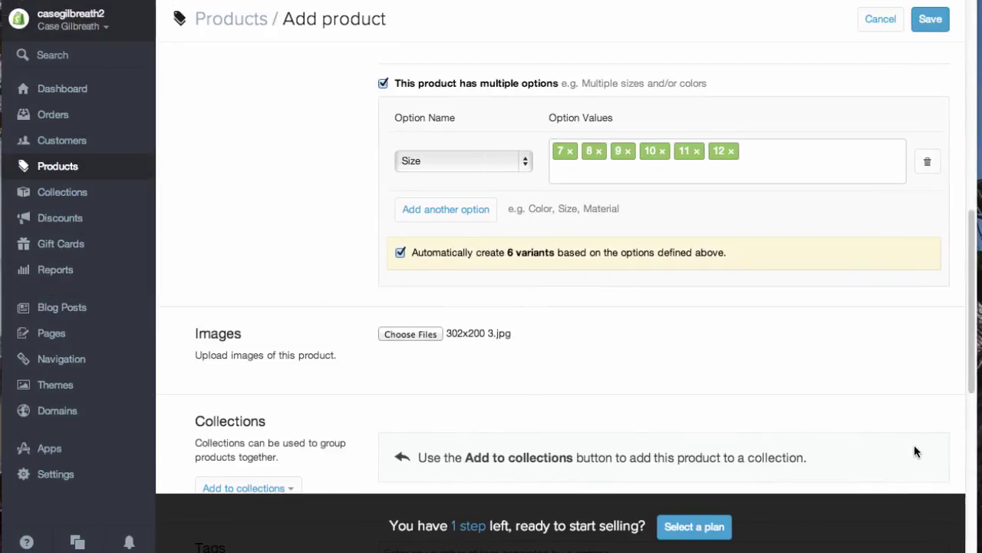
scroll(506, 428, down, 5)
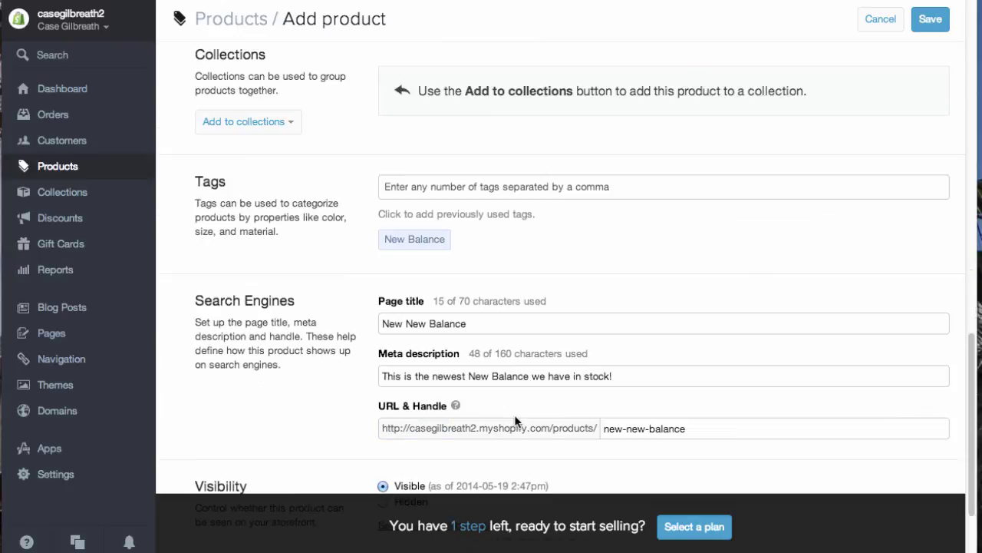
Step: Tag the product 'New Balance', save it, and view the storefront catalog
click(535, 186)
text(N)
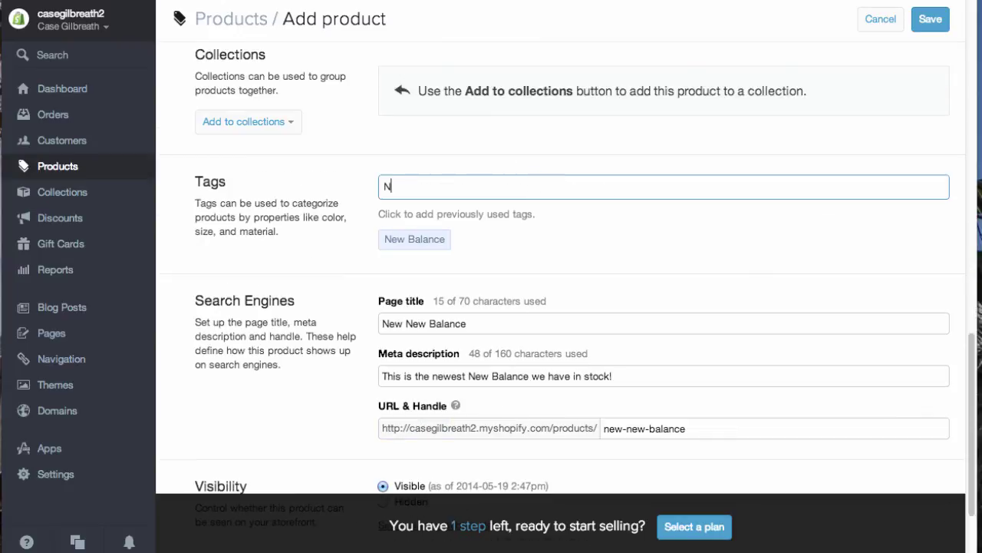
text(ew Balance)
key(Return)
scroll(768, 238, down, 3)
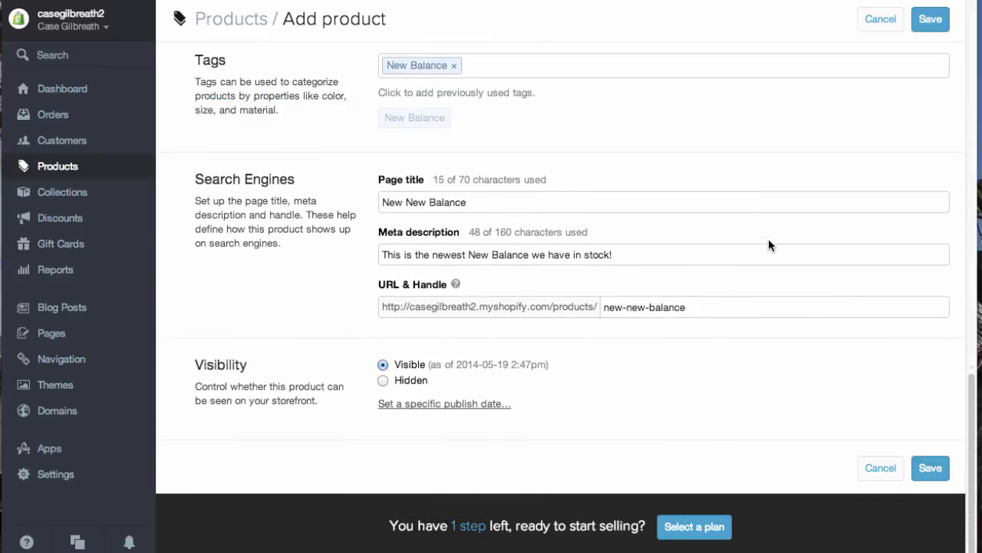
click(922, 460)
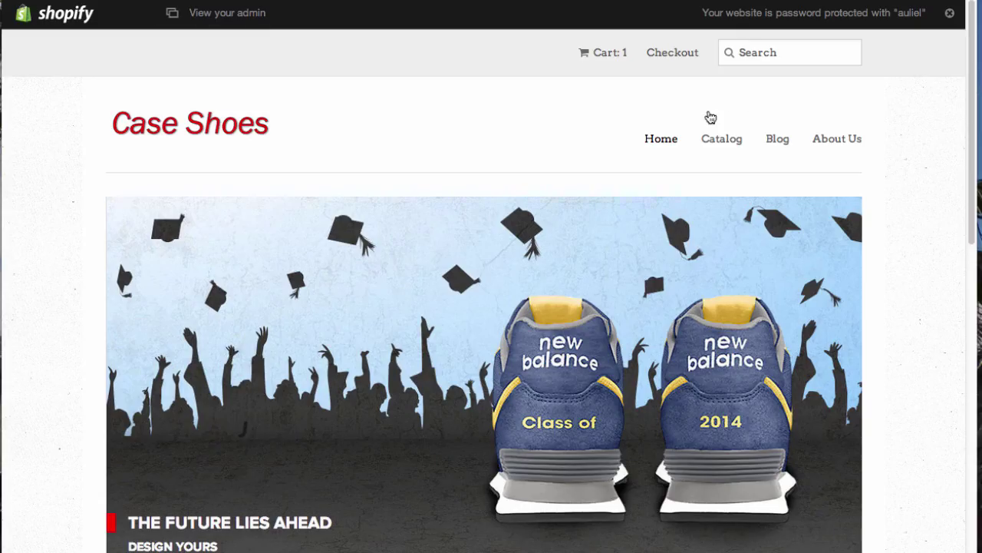
click(712, 142)
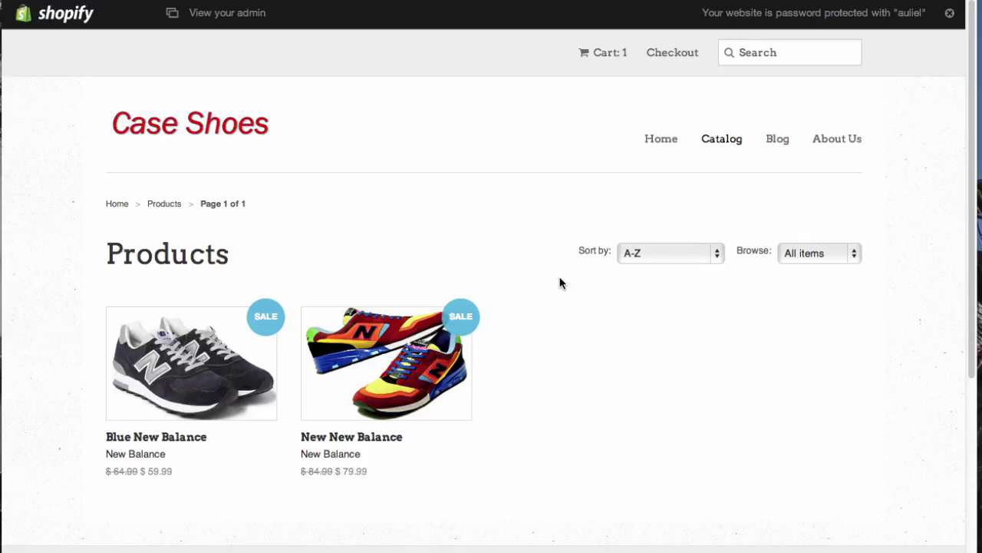
Step: Review the New New Balance storefront page ($79.99, size 7), then go back to the admin
click(354, 354)
scroll(726, 337, down, 4)
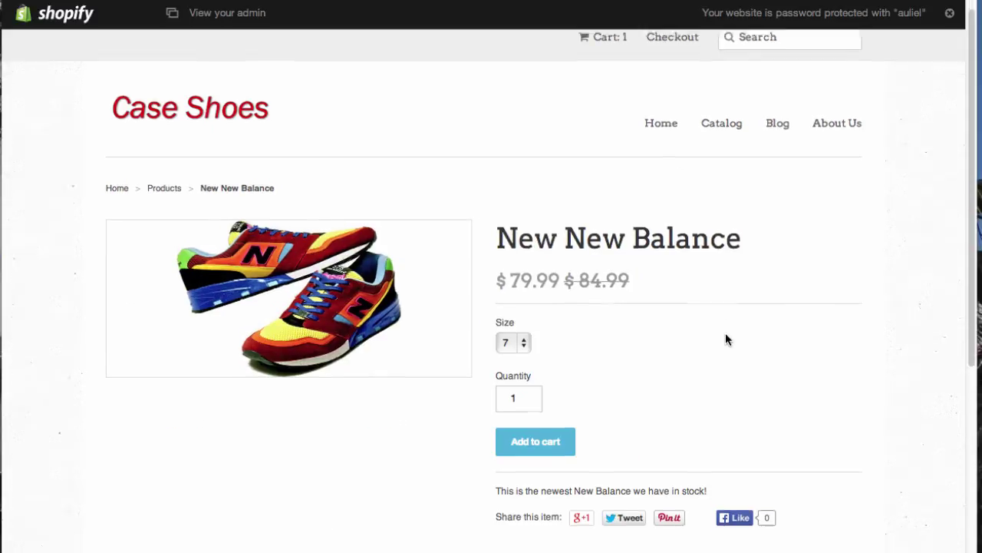
scroll(742, 348, up, 4)
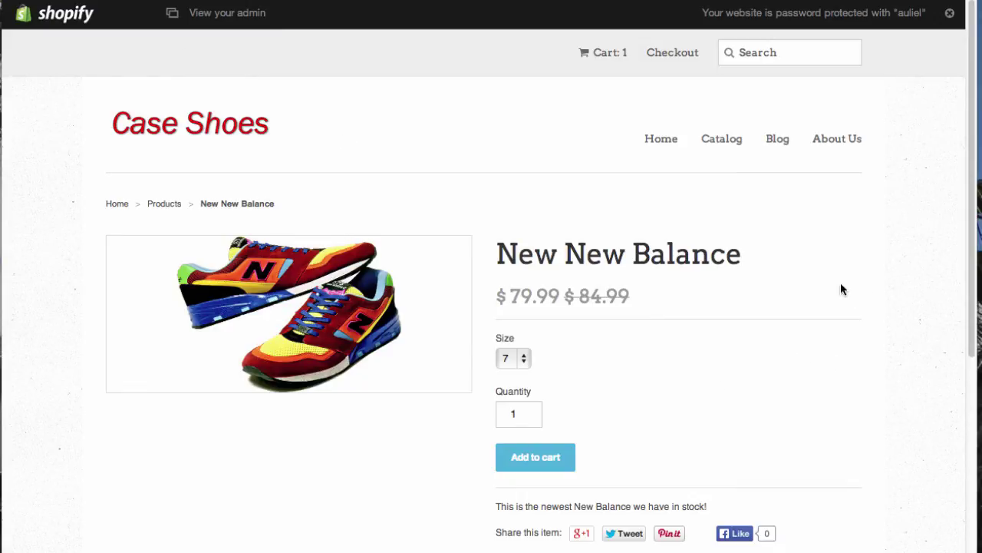
click(261, 11)
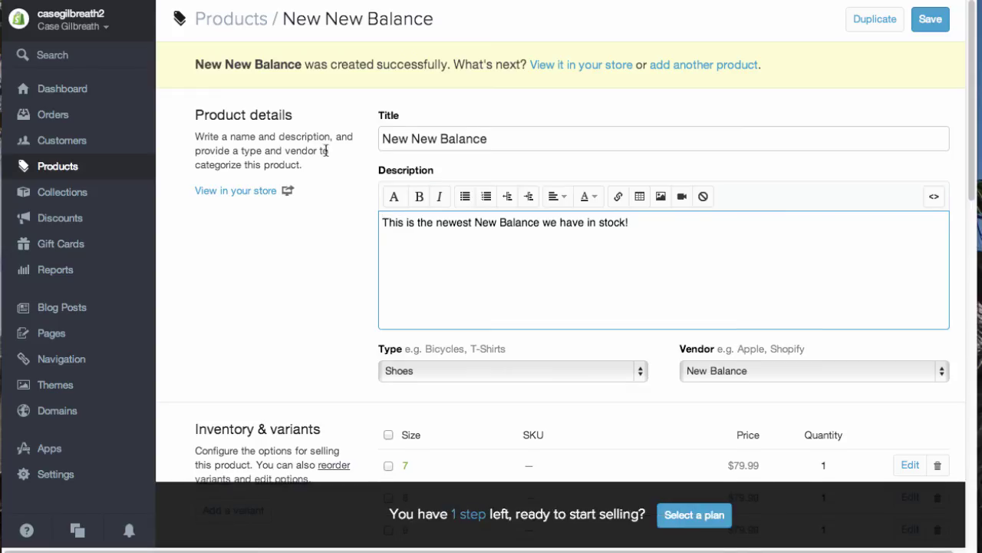
Step: Check Orders and the empty Abandoned checkouts list, then open Customers
scroll(326, 150, down, 1)
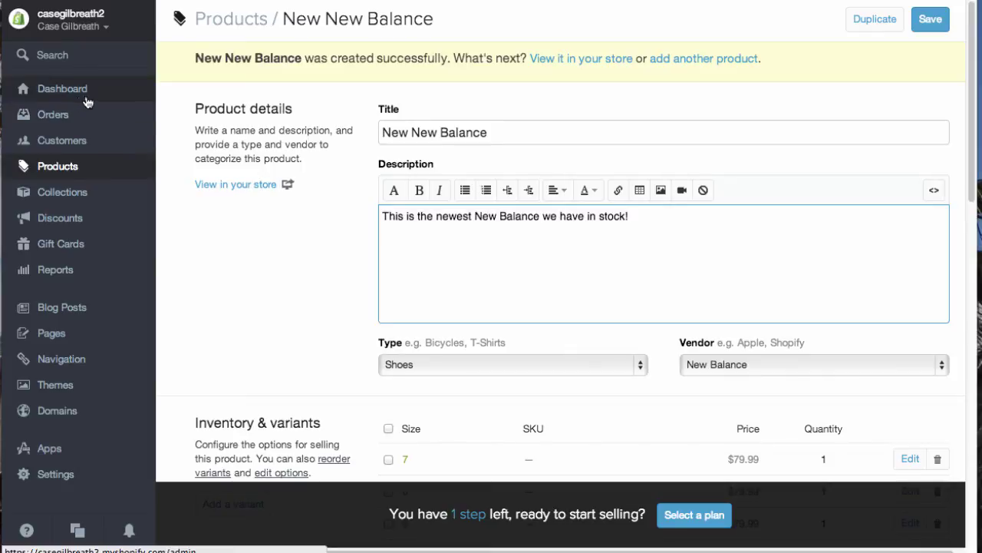
click(59, 121)
click(58, 121)
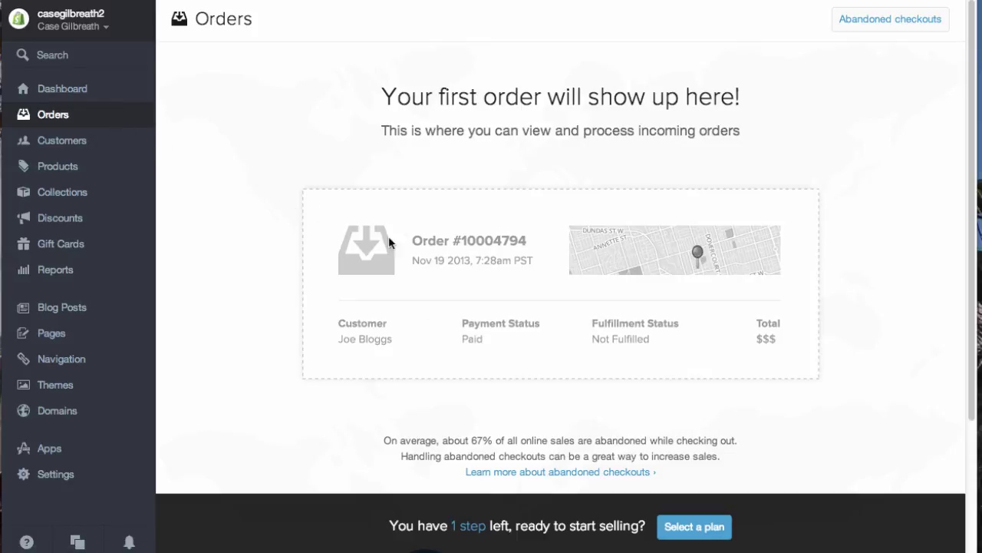
click(893, 20)
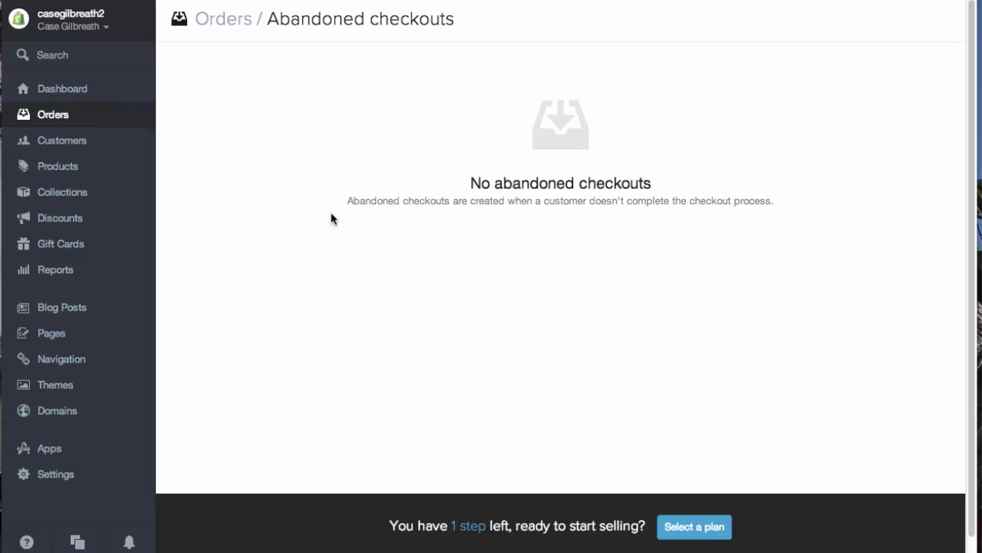
click(54, 115)
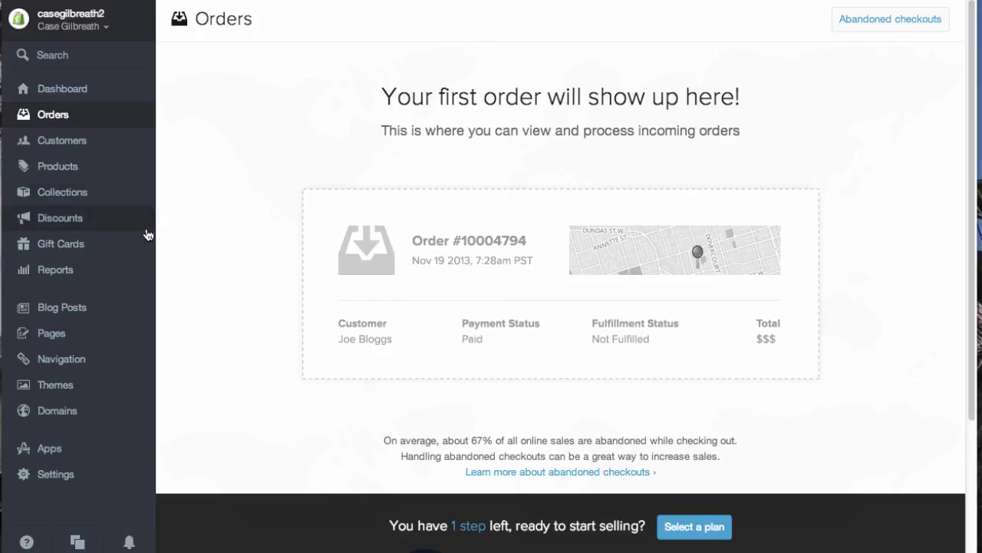
click(77, 149)
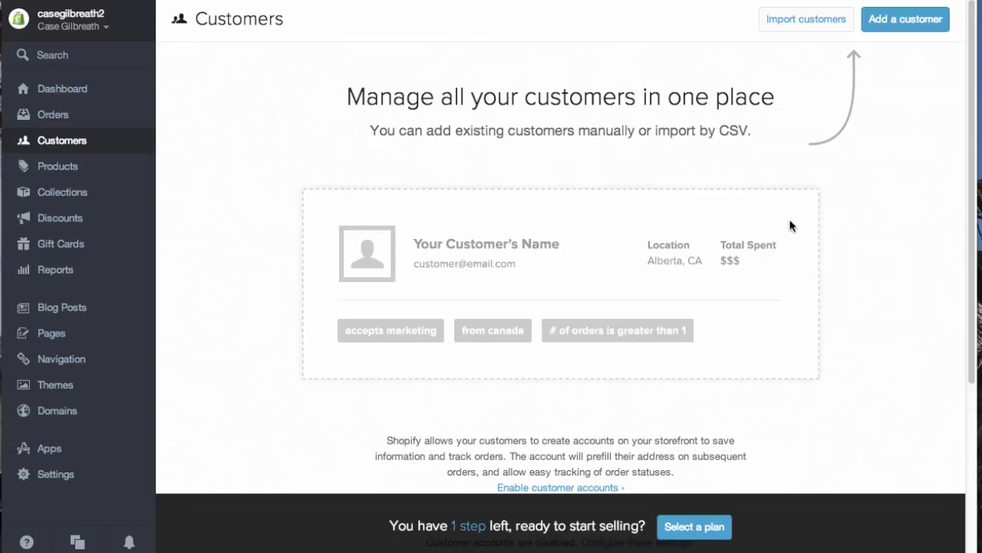
Step: Review the products list and the stock levels of every variant
click(76, 162)
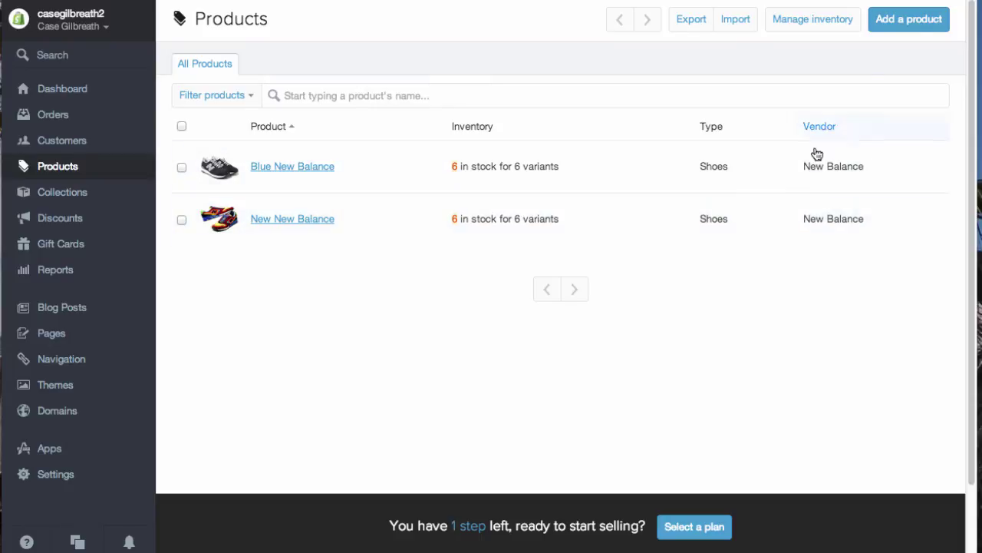
click(787, 27)
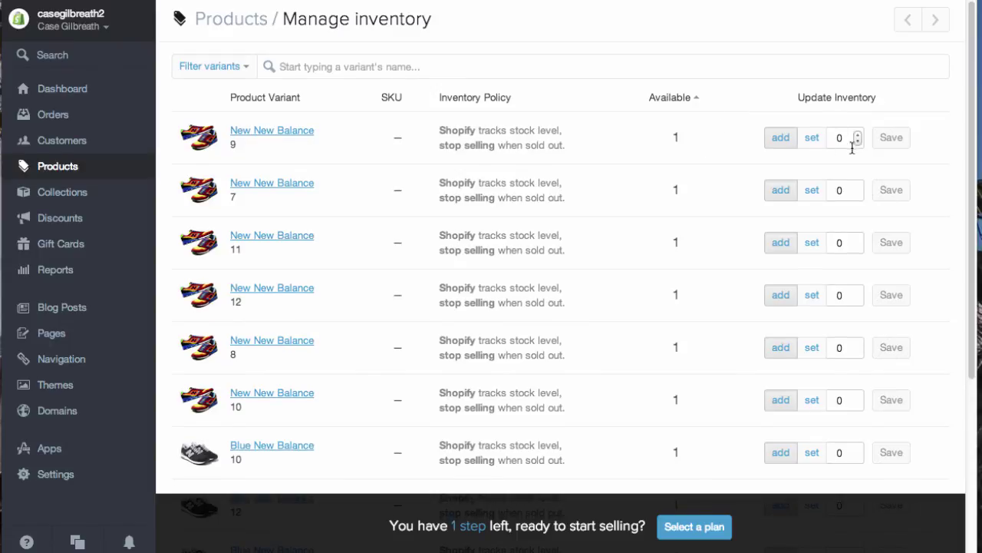
scroll(790, 164, down, 1)
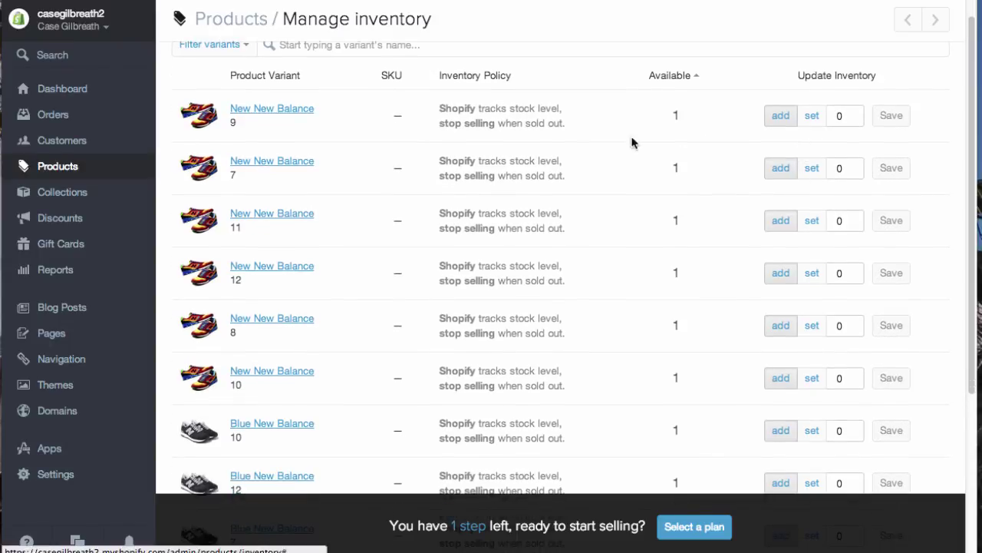
scroll(461, 265, down, 4)
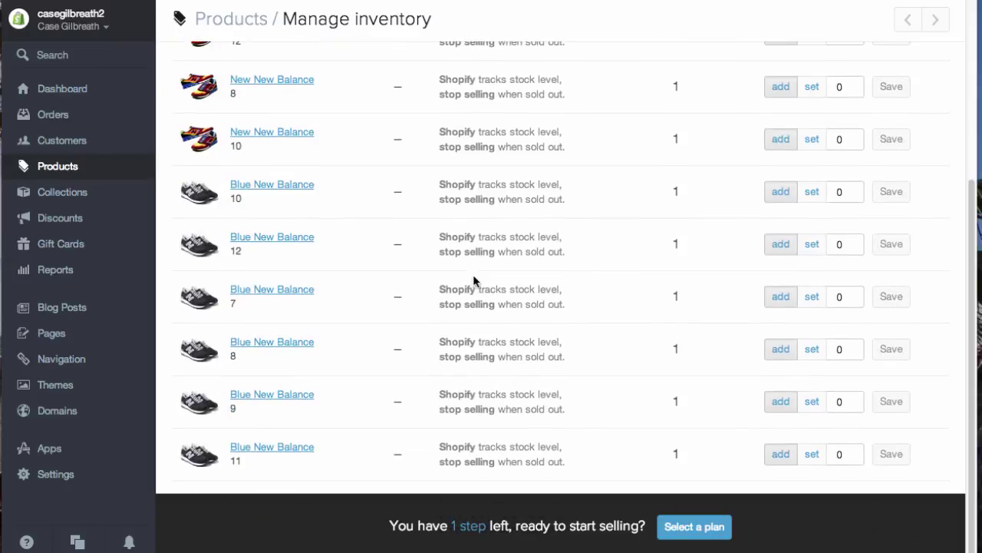
scroll(473, 281, up, 6)
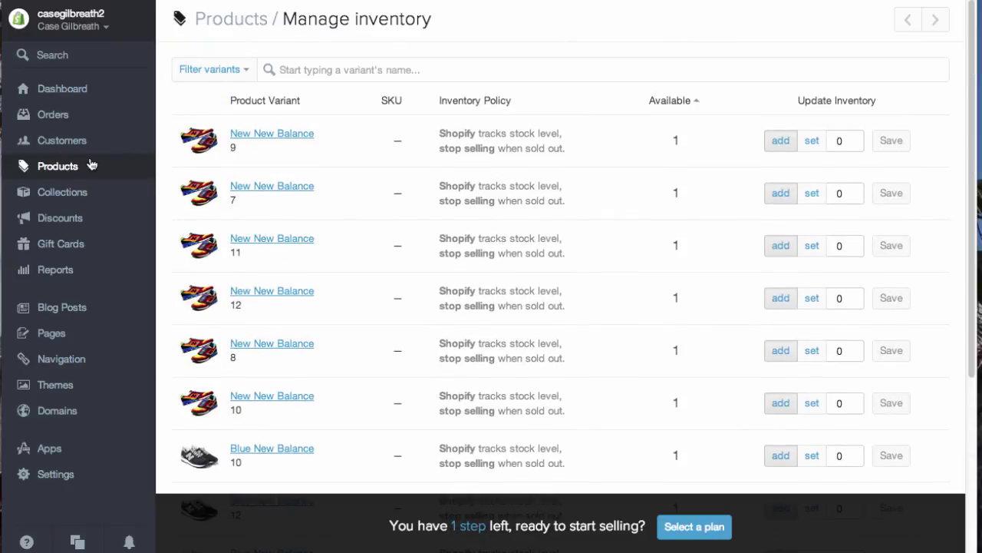
click(56, 167)
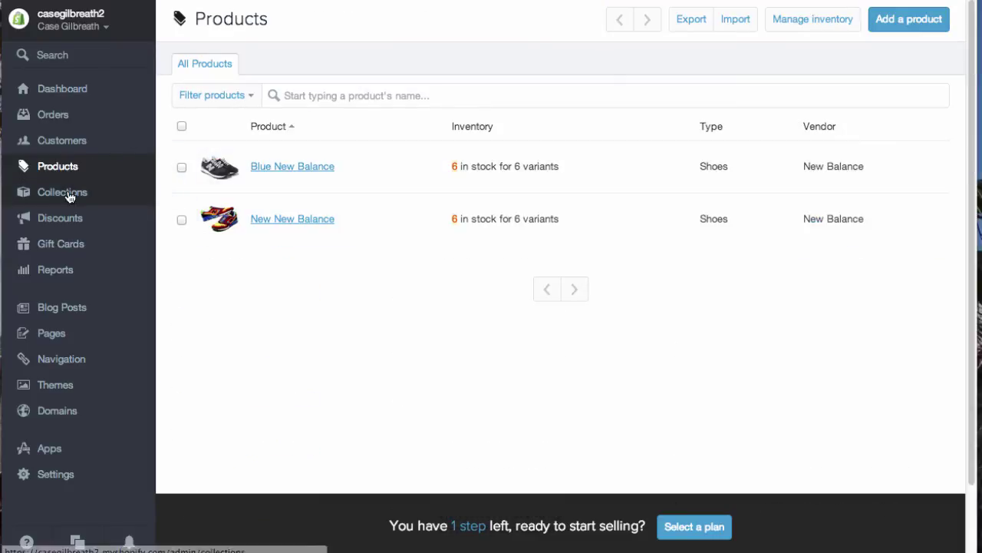
Step: Look over Collections and their filter options, then open Discounts
click(63, 195)
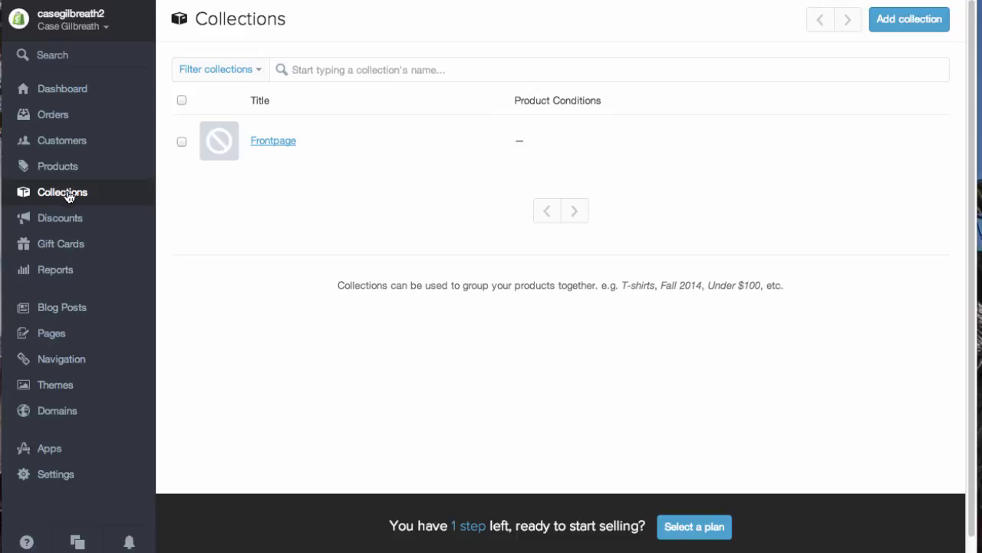
click(258, 72)
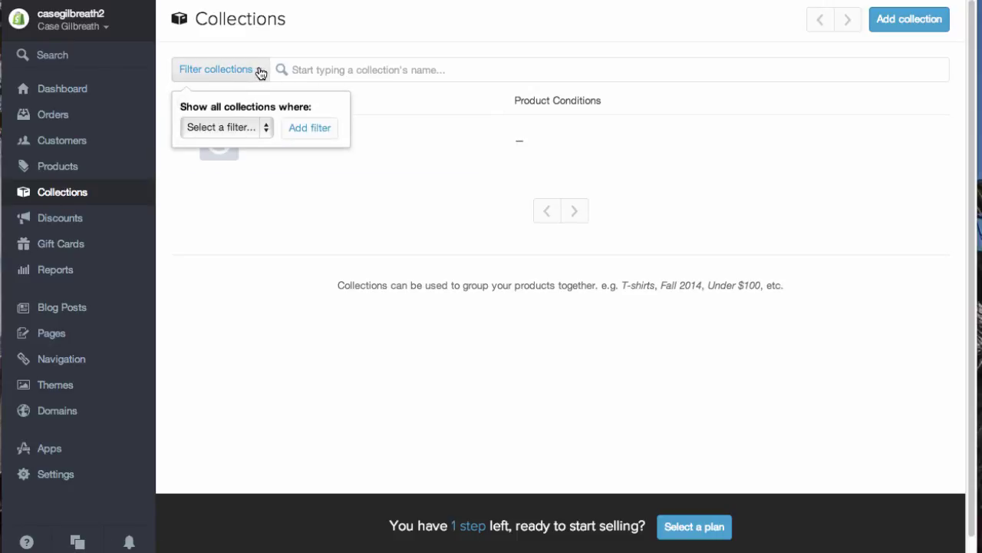
click(258, 71)
click(81, 218)
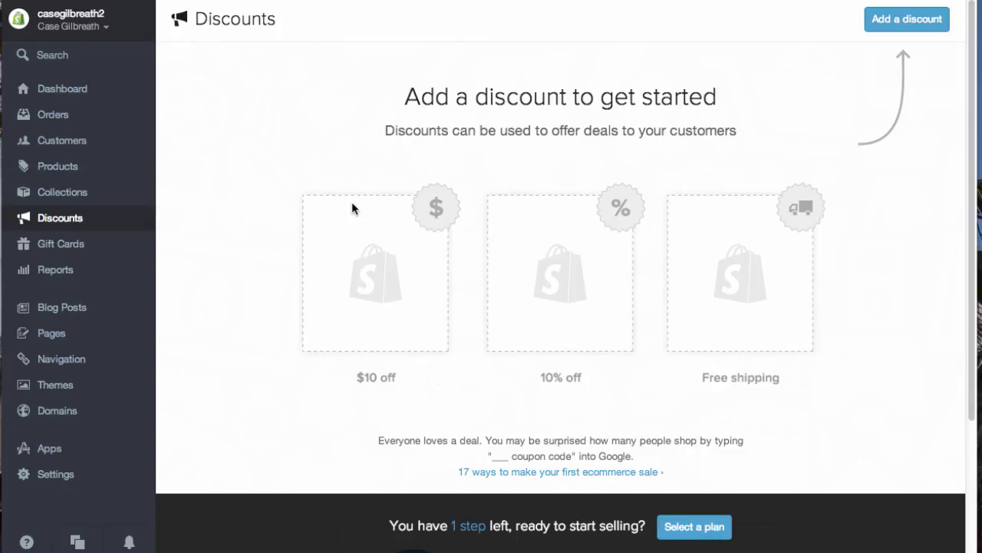
Step: Start a new discount with a generated code and a percentage discount type
click(884, 23)
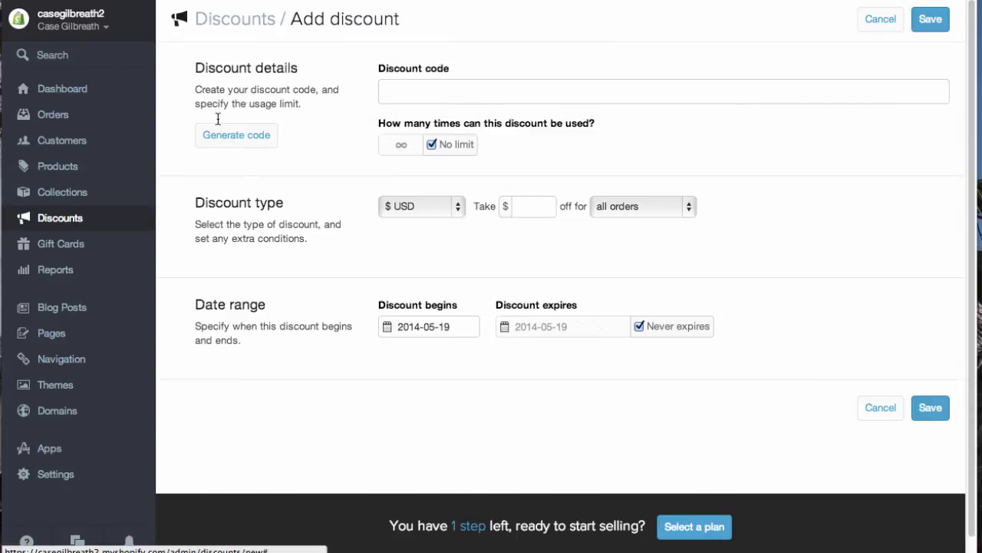
click(255, 136)
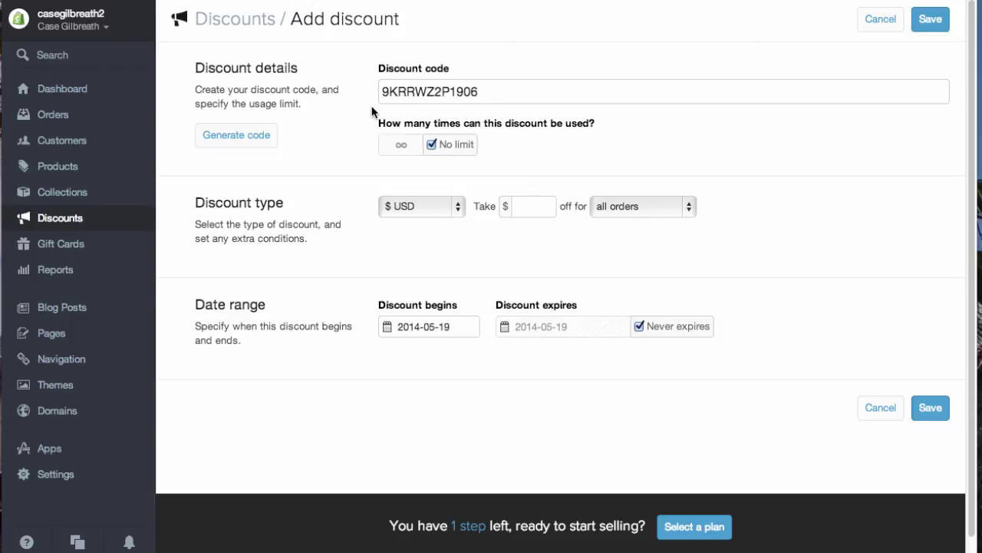
scroll(332, 134, down, 1)
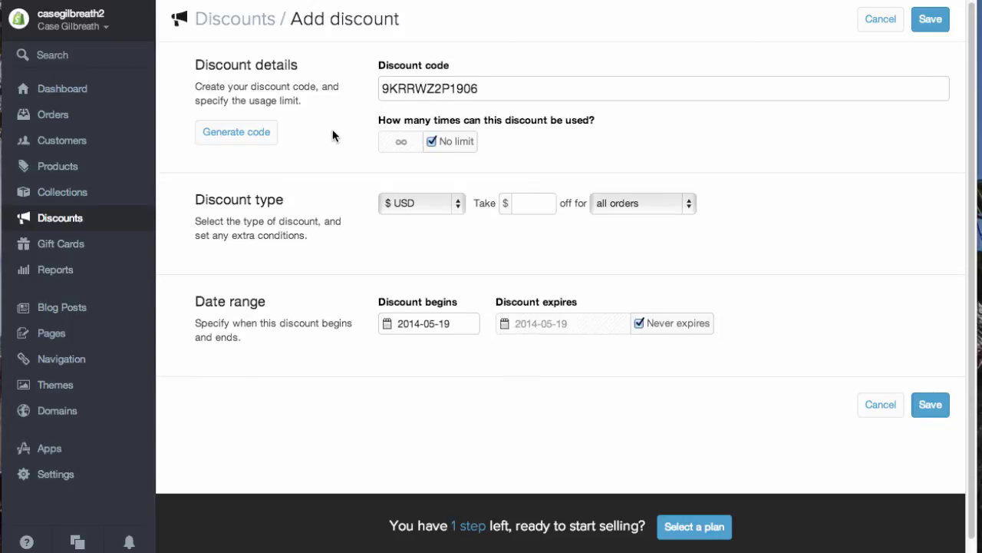
click(427, 203)
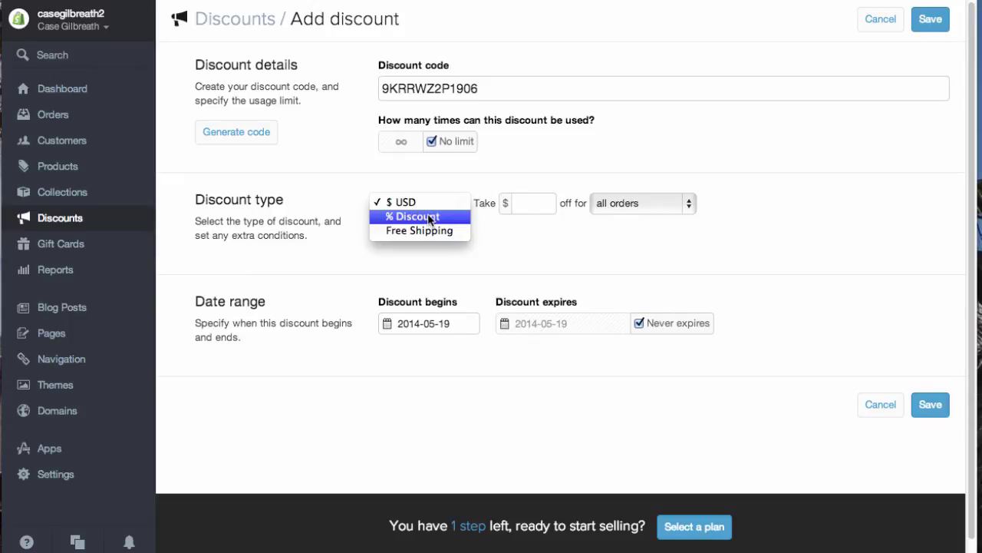
click(428, 218)
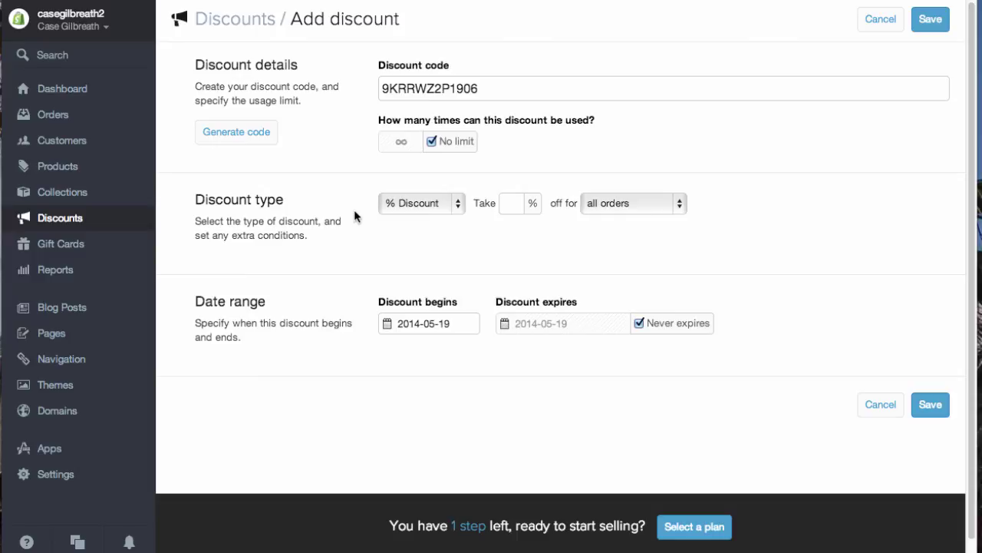
Step: Set 15% off orders over $65 and save the discount
click(511, 201)
text(15)
click(602, 203)
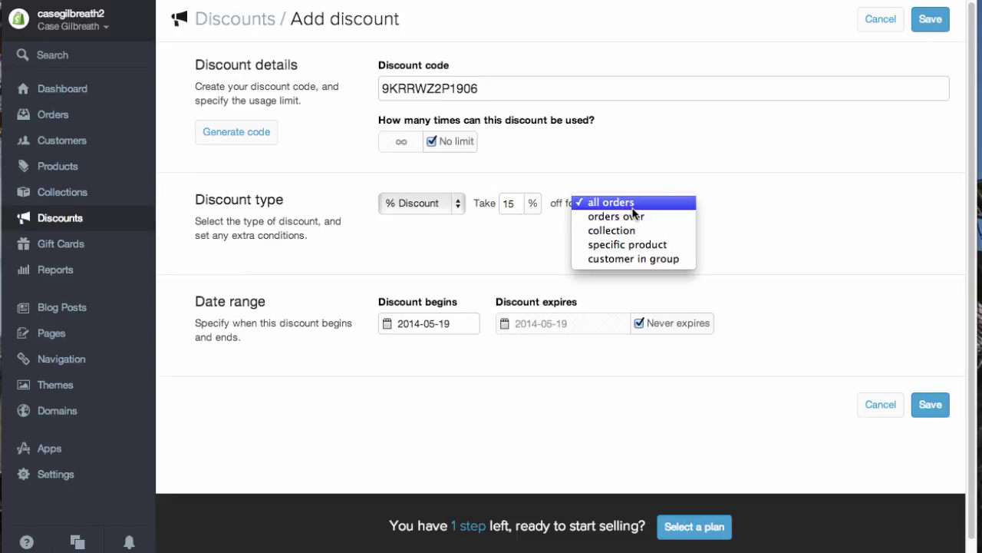
click(637, 217)
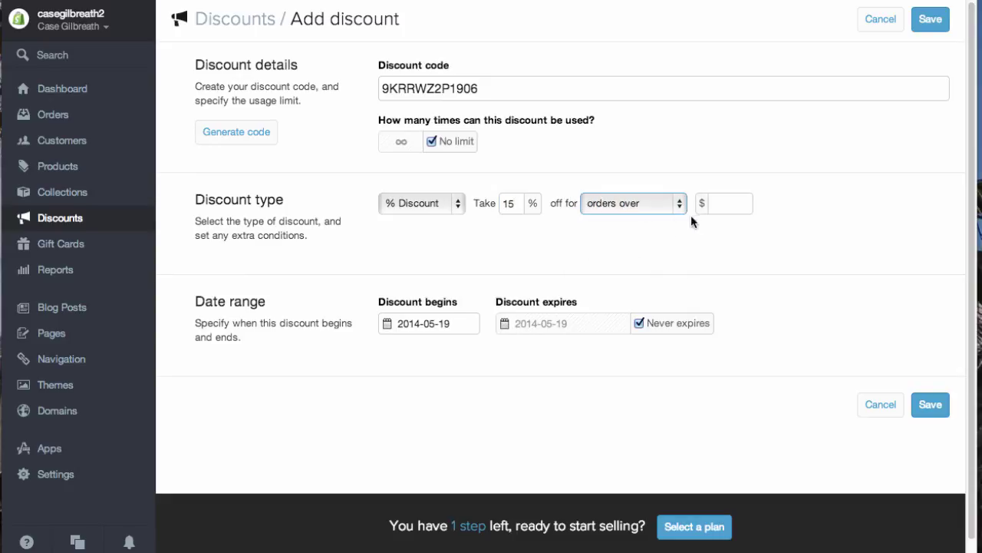
click(717, 206)
text(65)
click(743, 266)
click(930, 405)
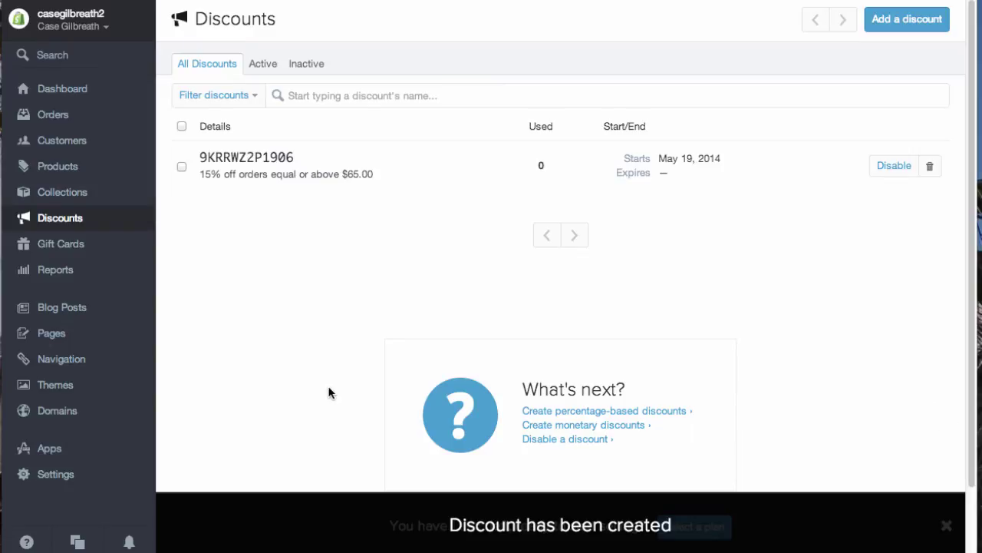
Step: Read the Gift Cards page, which says gift cards are unavailable on this plan, then go to Reports
click(77, 244)
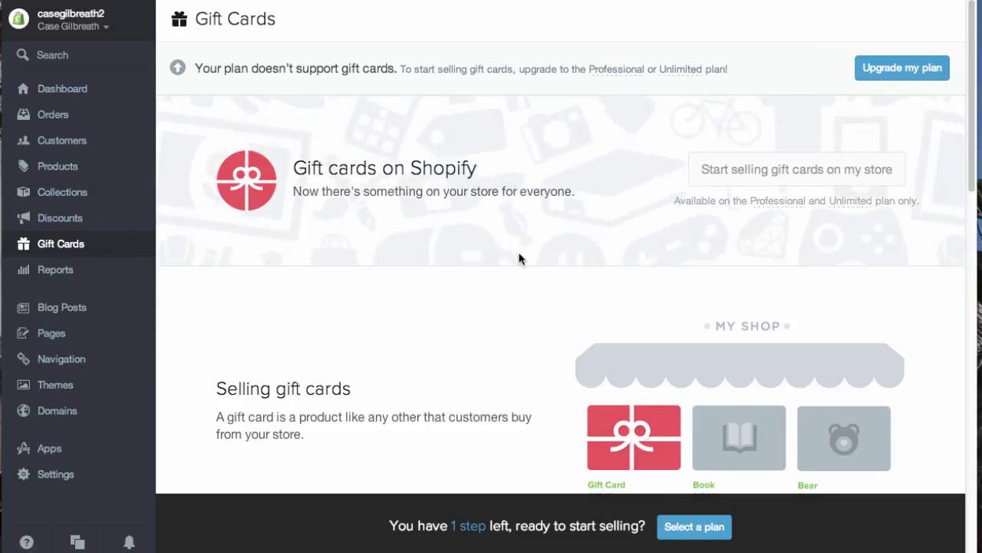
scroll(610, 313, down, 5)
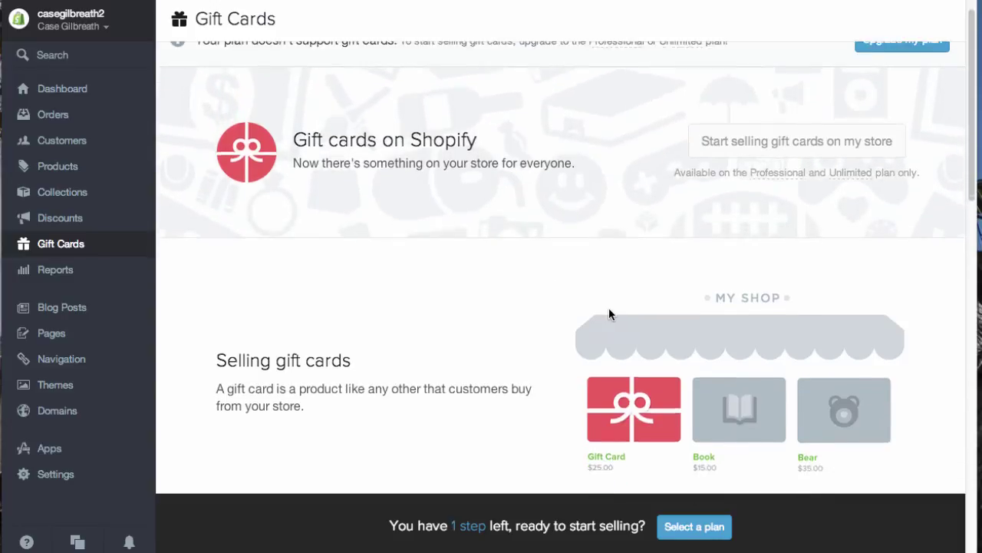
scroll(568, 323, up, 5)
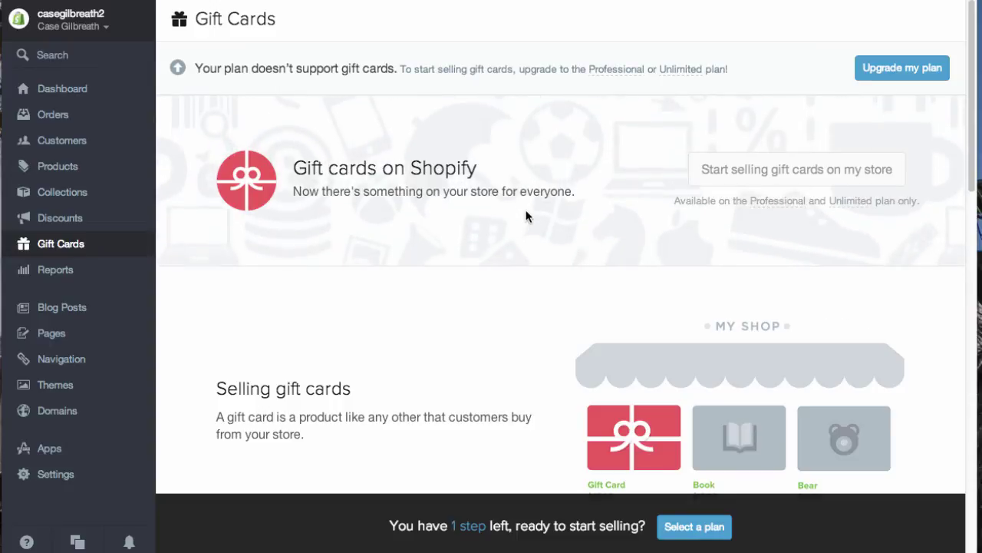
click(82, 273)
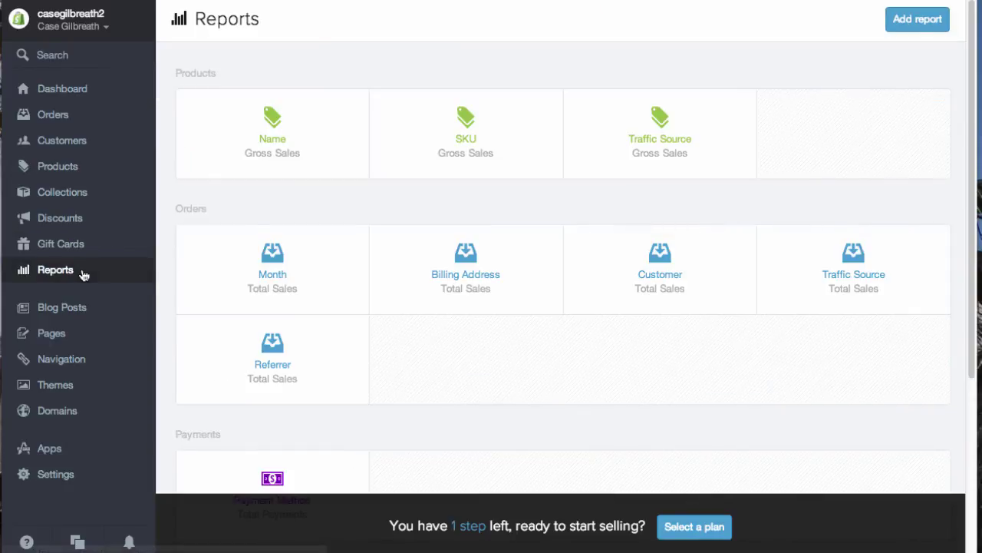
Step: Find the Payment Method card under Payments on the Reports page and open its empty report
scroll(418, 307, down, 4)
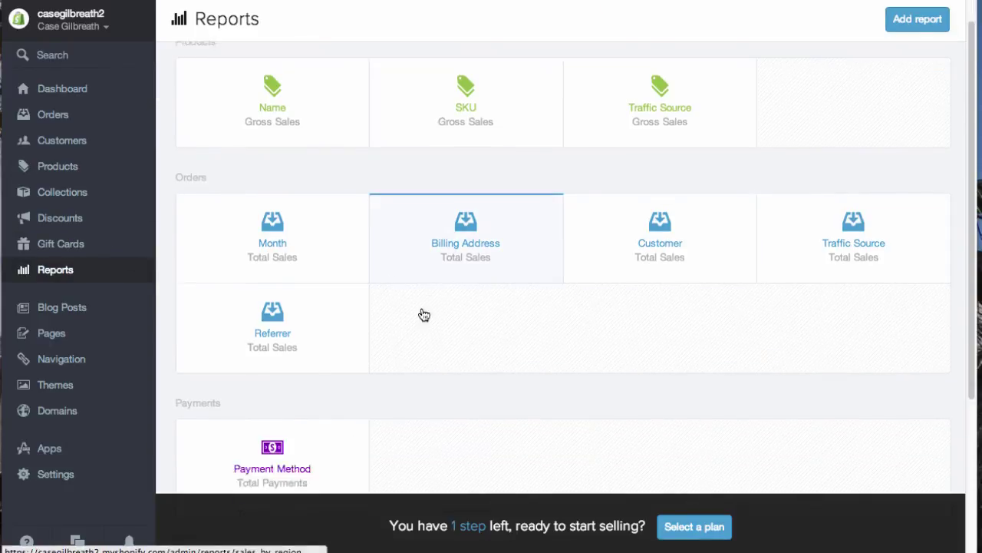
scroll(431, 322, down, 3)
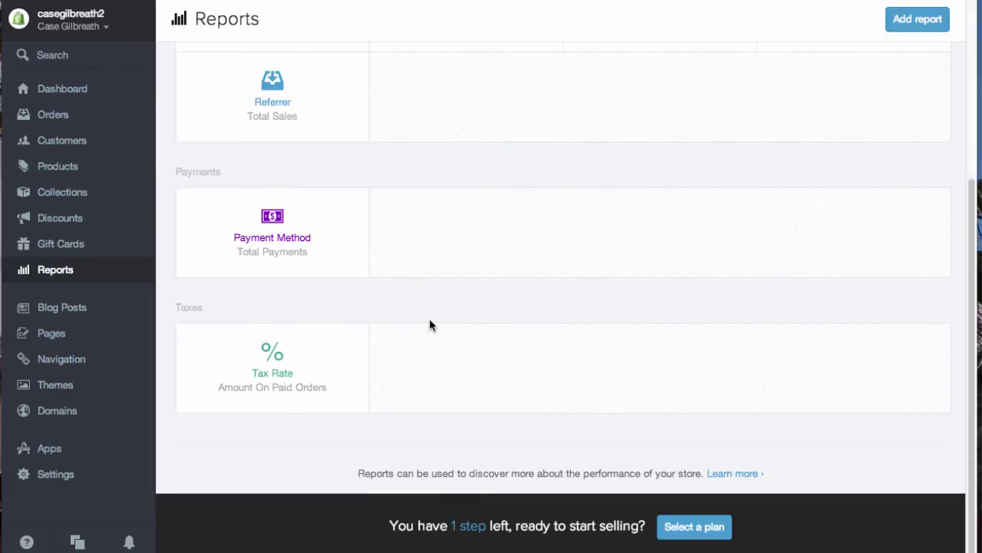
scroll(439, 332, up, 7)
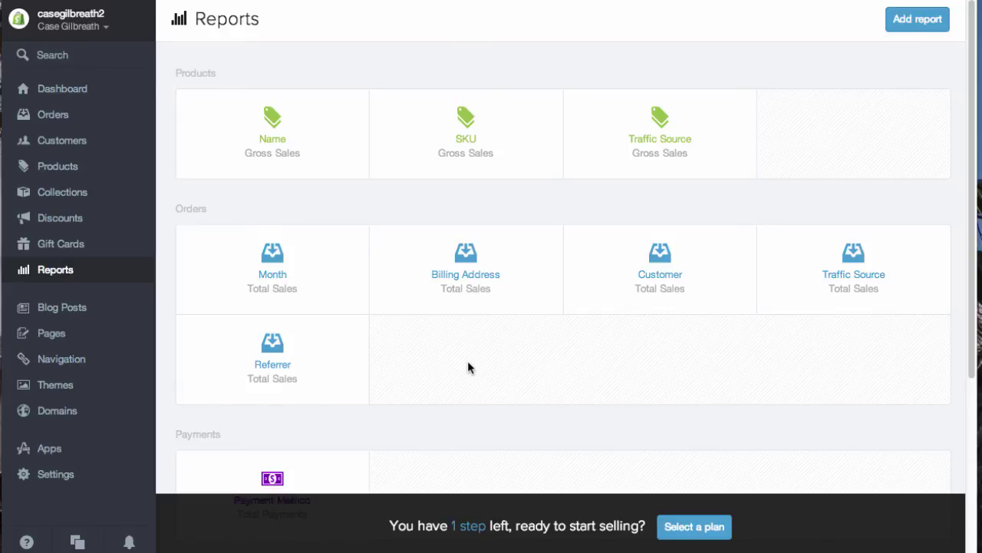
scroll(553, 265, down, 2)
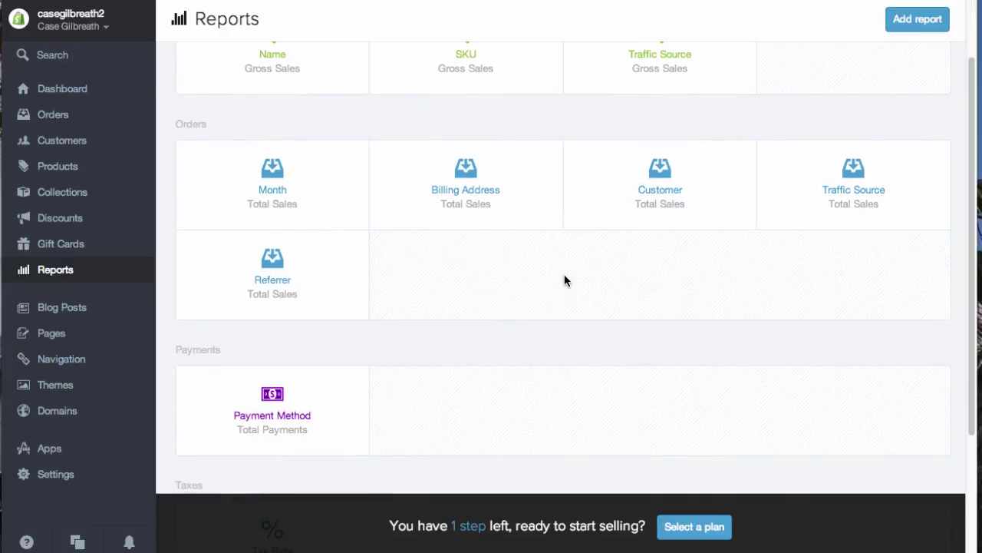
scroll(324, 421, down, 4)
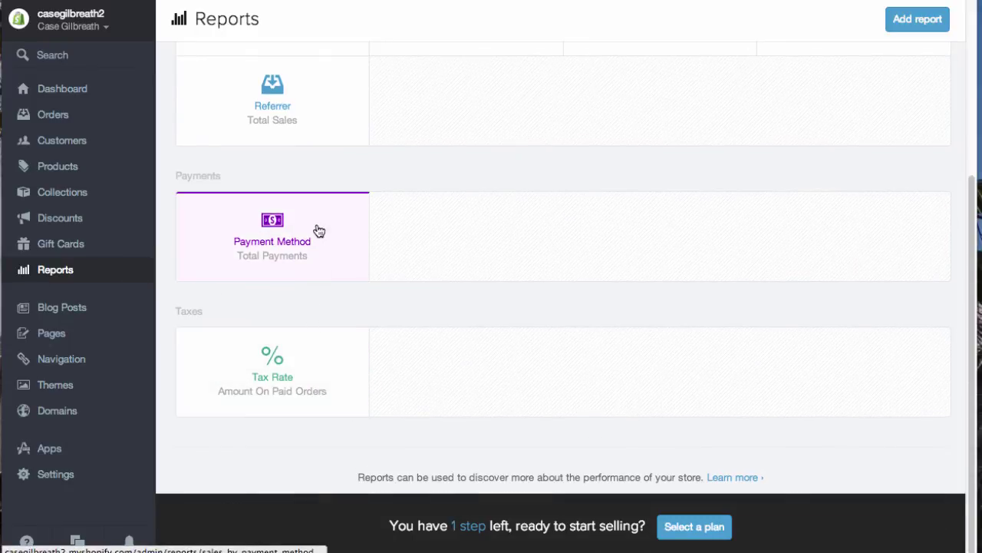
click(317, 226)
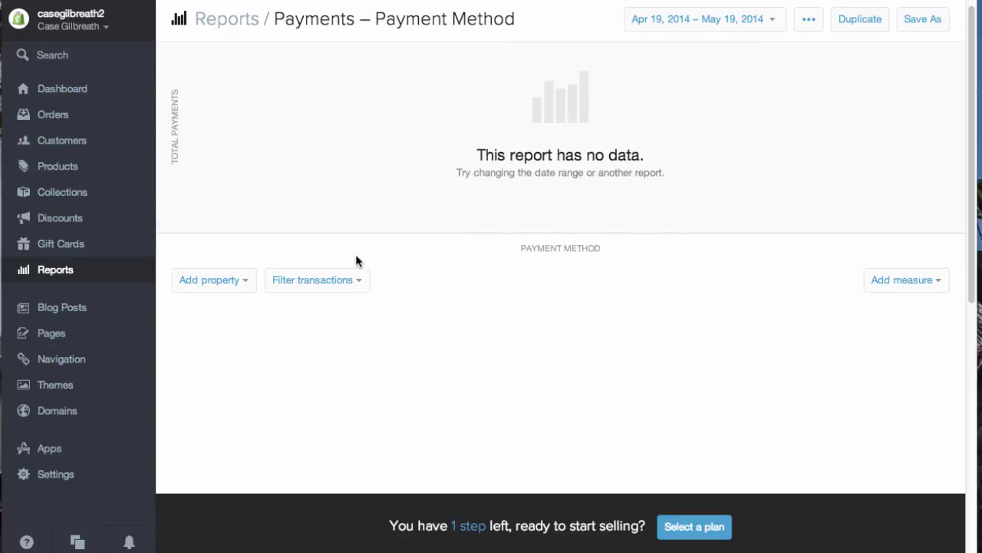
Step: Show the Blog Posts list with the default First Post in the News blog
click(77, 308)
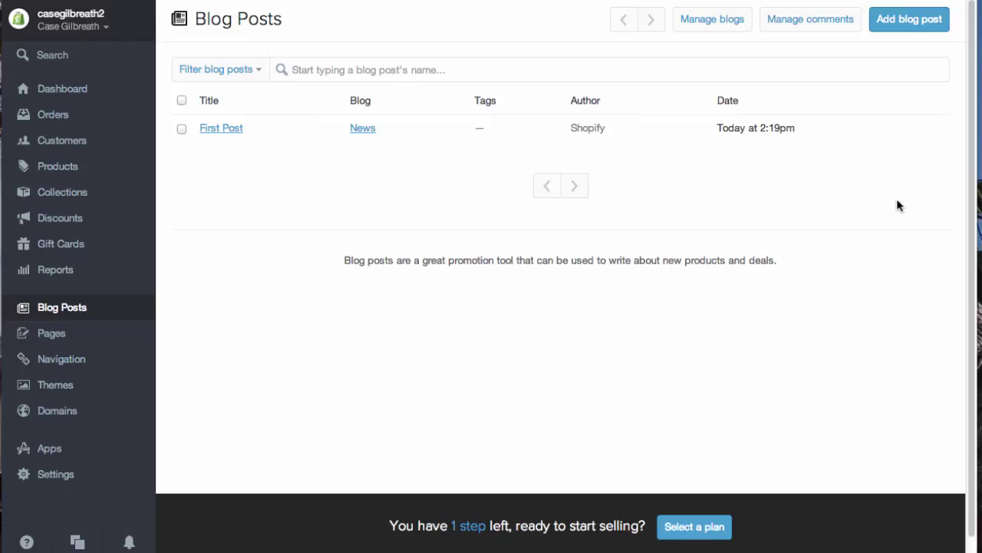
Step: Go to the store's Pages list and open the About Us page
scroll(803, 207, down, 1)
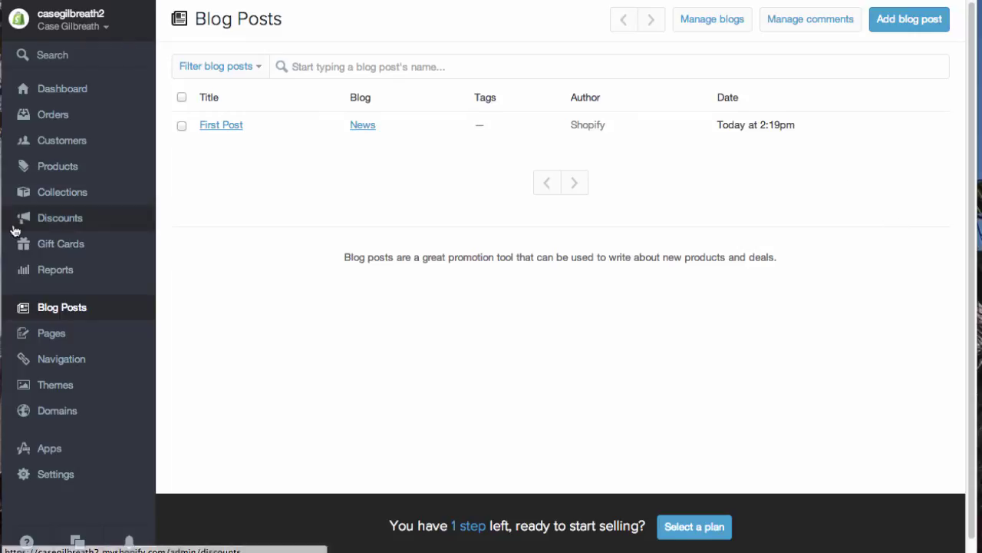
click(76, 334)
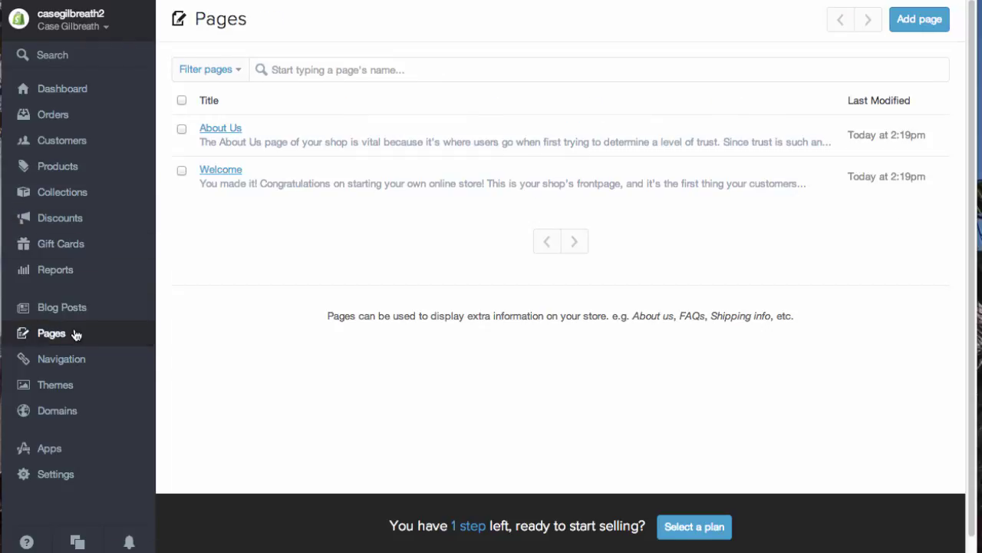
click(233, 128)
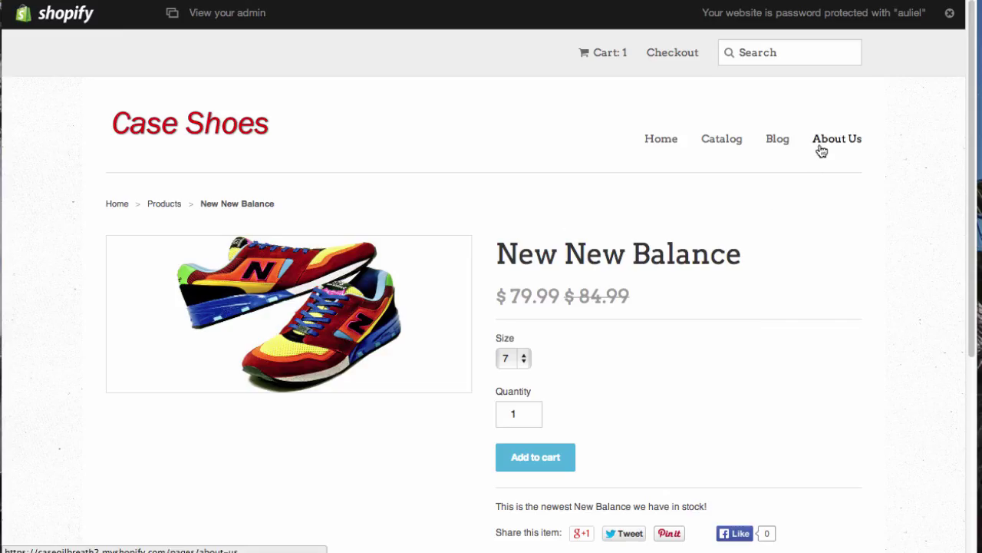
Step: View the About Us page on the storefront and read through its default guidance list
click(820, 140)
scroll(496, 367, down, 5)
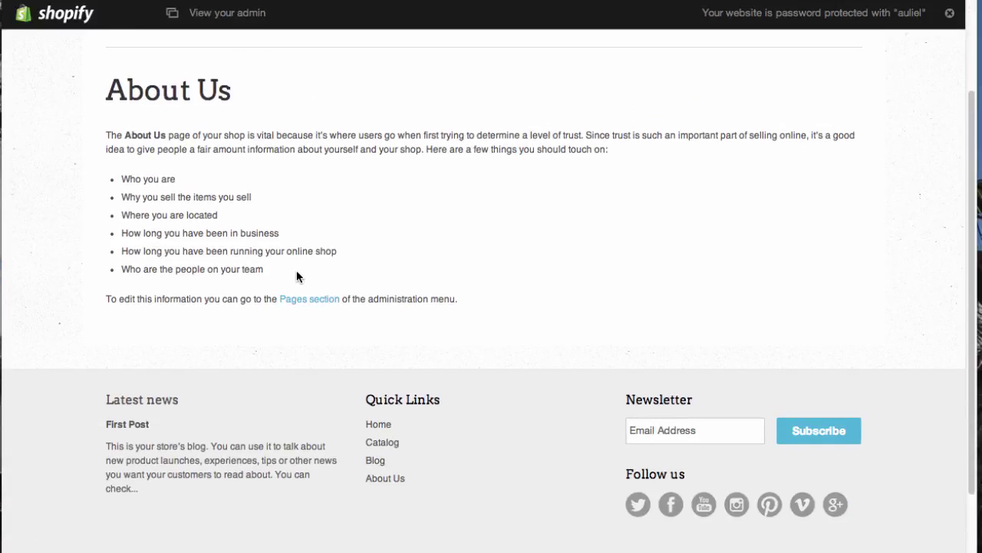
drag(263, 268, 91, 181)
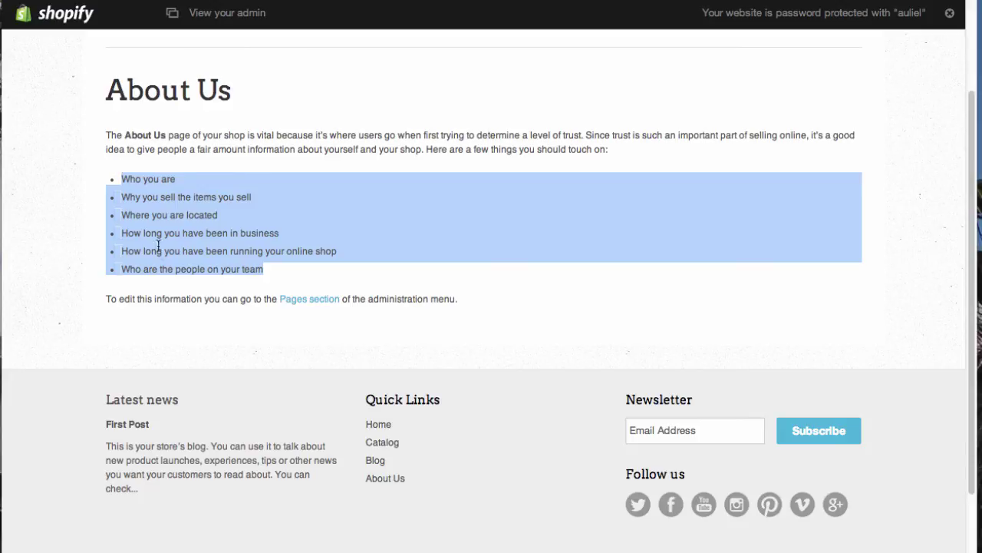
click(125, 179)
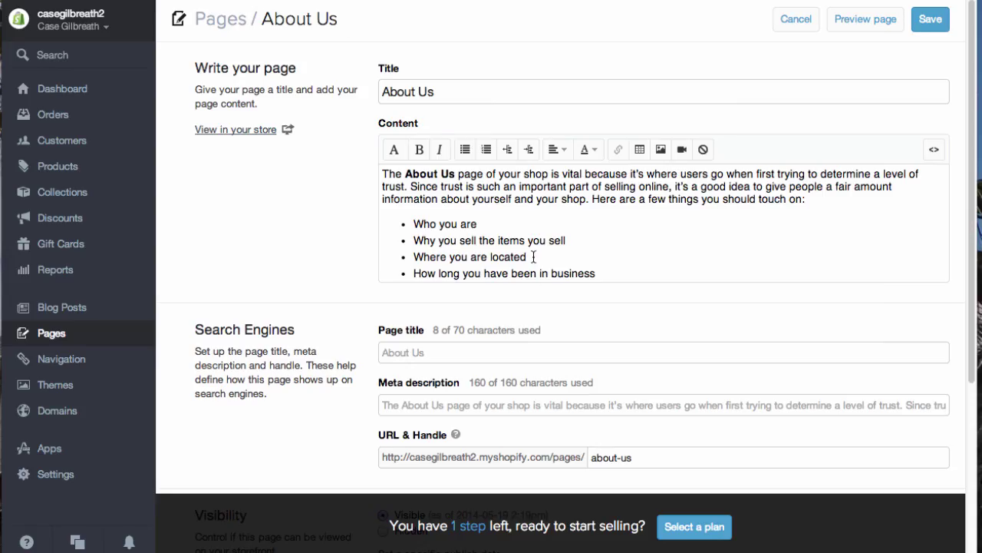
scroll(193, 251, down, 1)
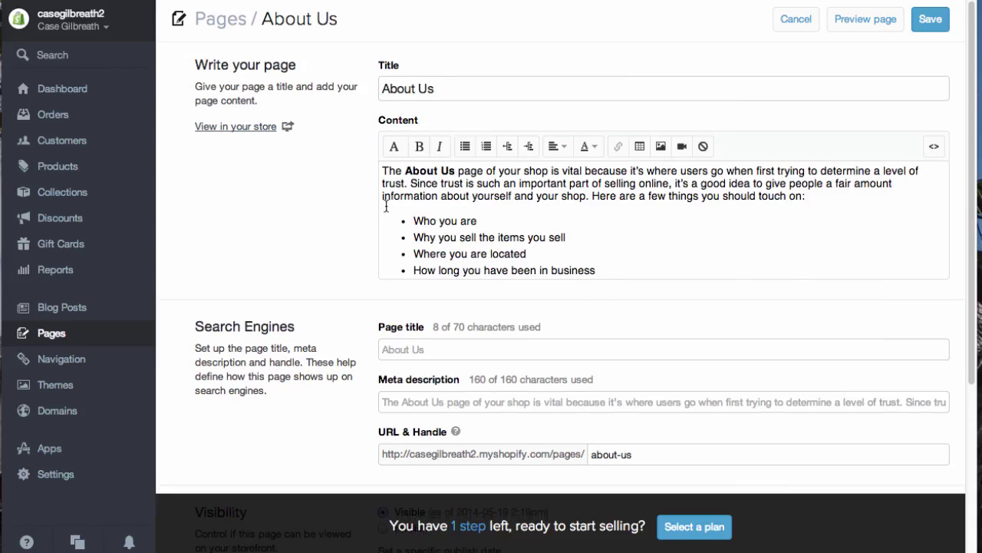
Step: Open the Welcome page from the store's Pages list
scroll(270, 235, down, 5)
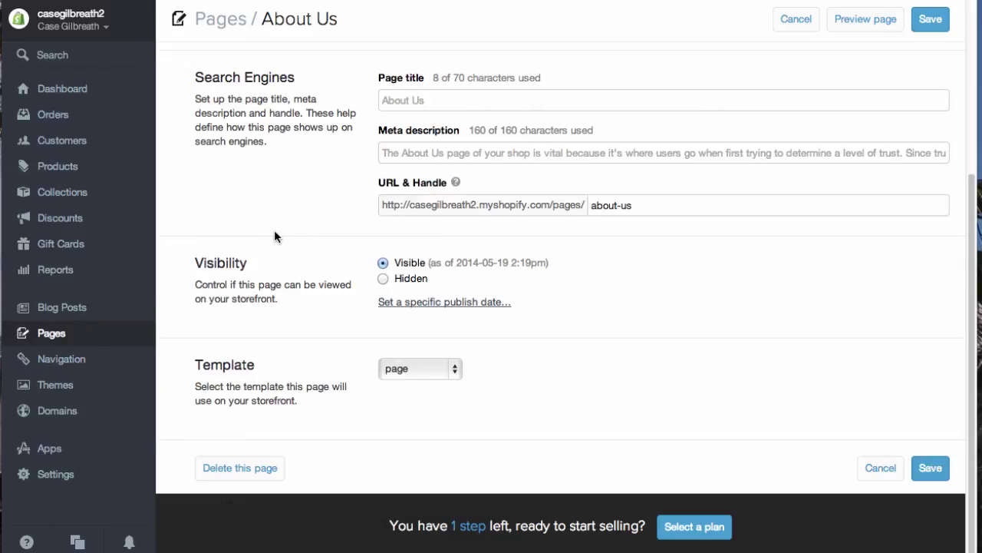
scroll(274, 237, up, 3)
click(86, 337)
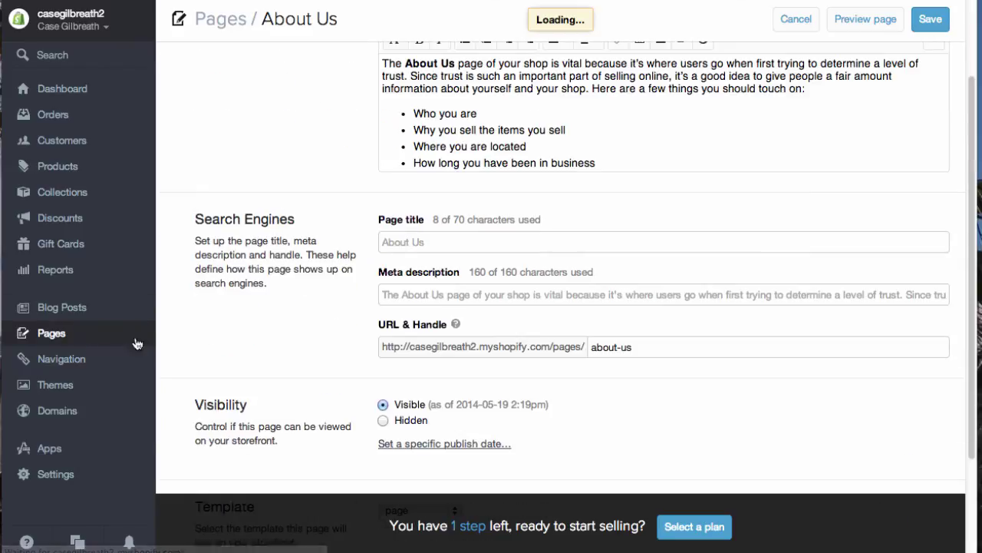
click(230, 172)
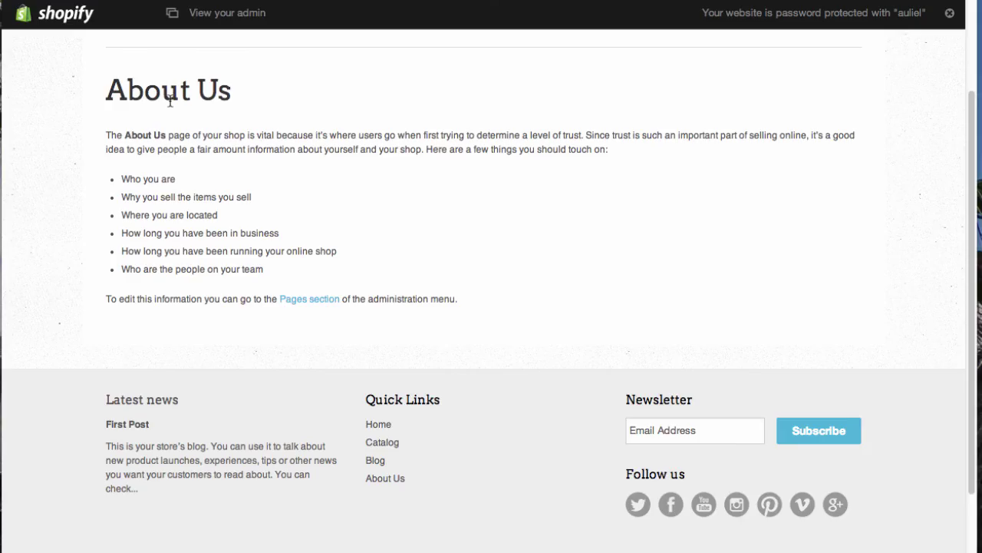
Step: Preview the Welcome text on the storefront home page, then show the Navigation link lists
scroll(169, 104, up, 3)
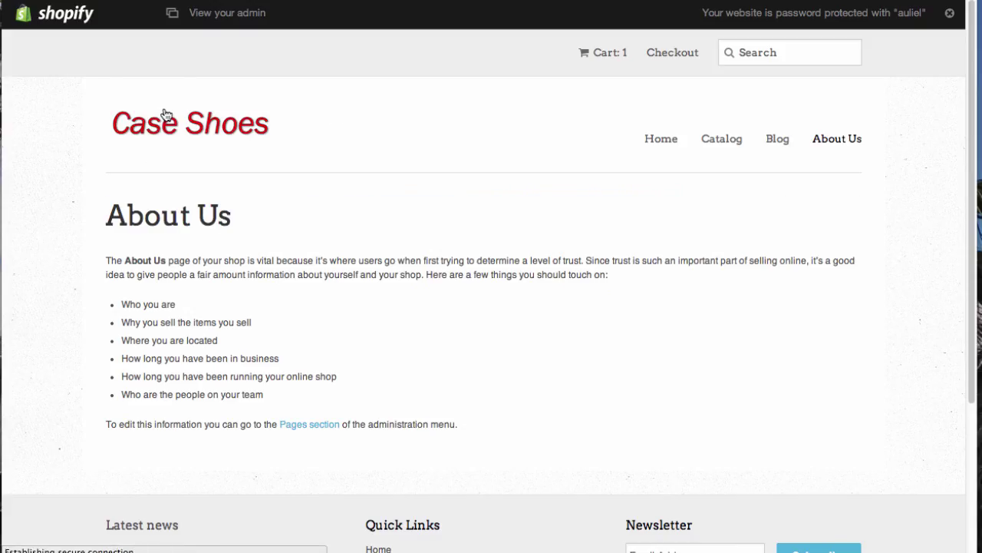
click(164, 115)
scroll(49, 263, down, 10)
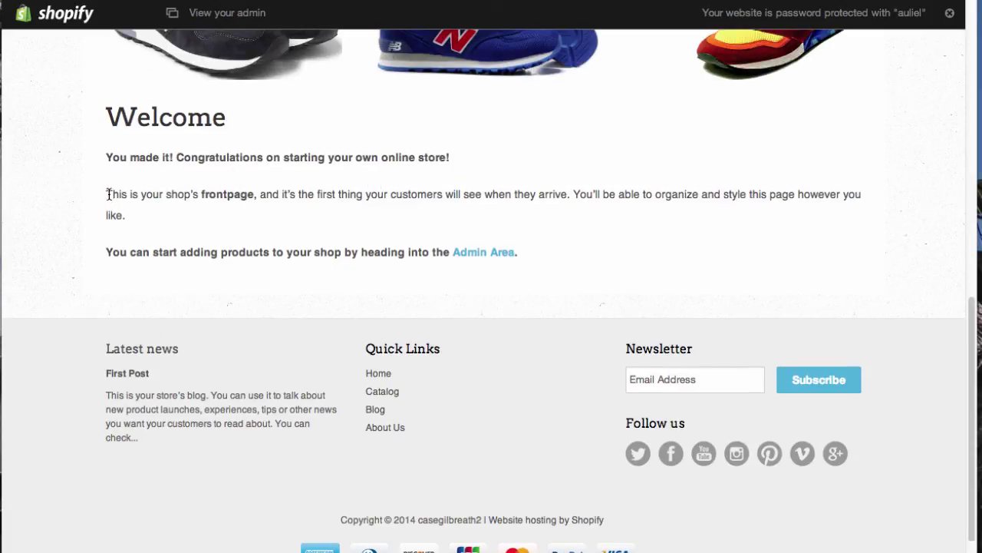
drag(107, 193, 261, 199)
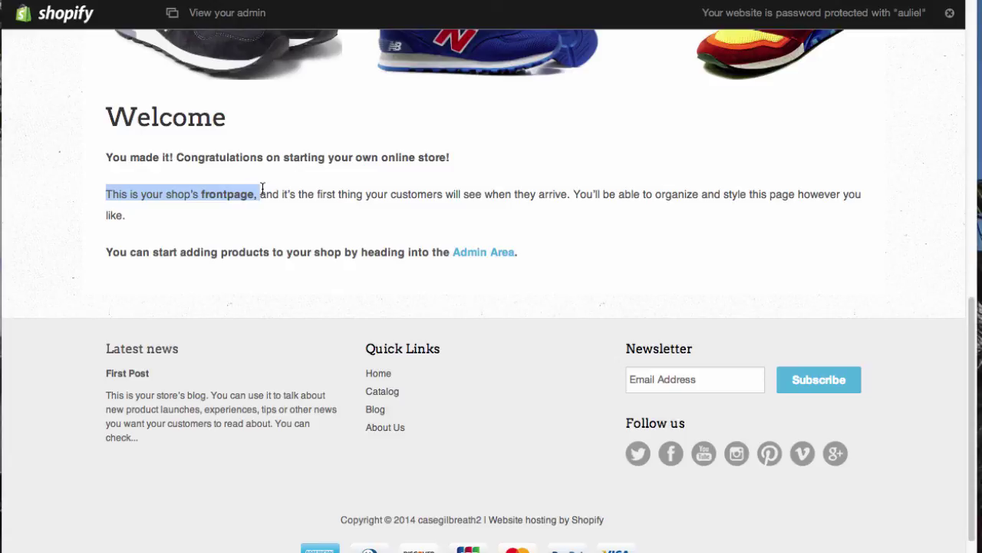
click(225, 12)
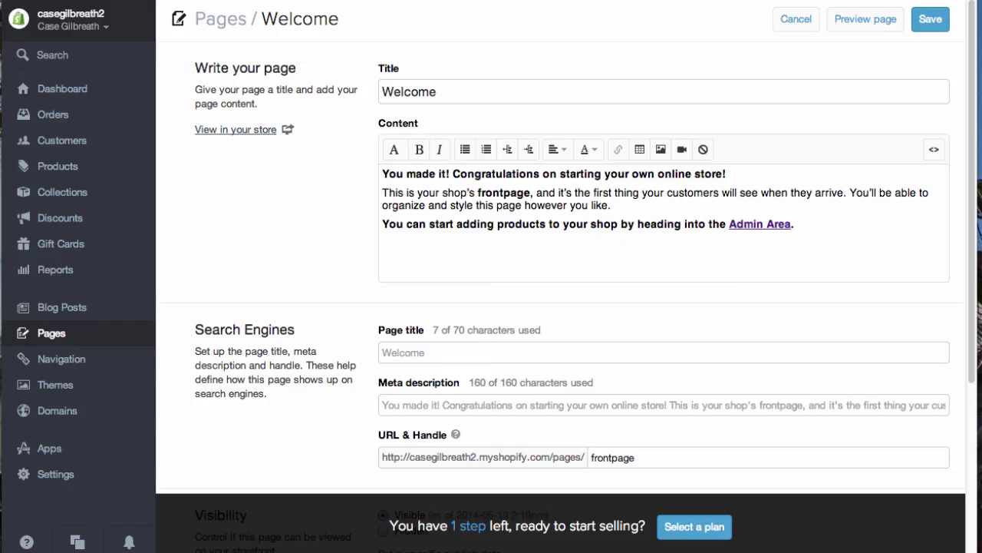
click(80, 361)
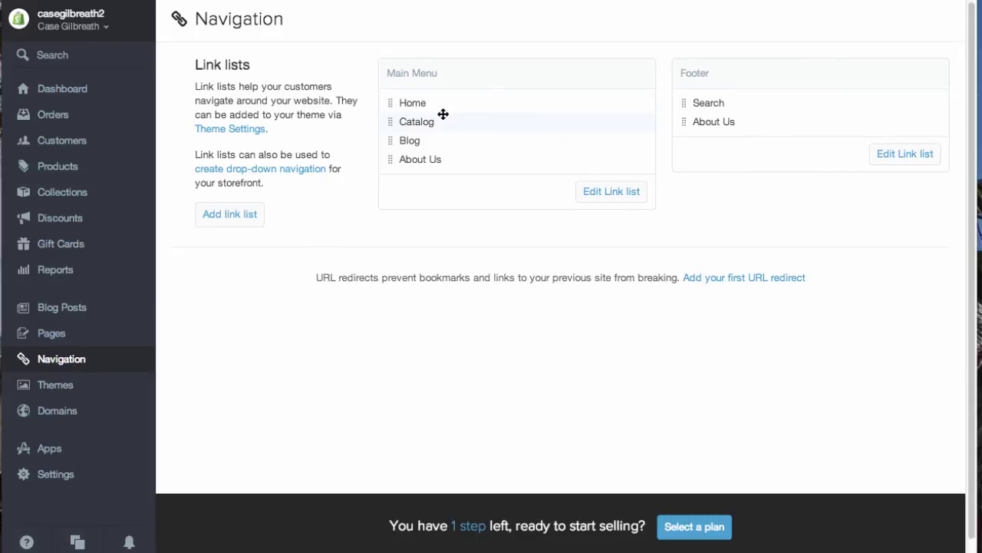
Step: Drag Main Menu items into the order Home, Blog, Catalog, About Us, then view Themes
mouse_move(443, 108)
mouse_down()
mouse_move(445, 130)
mouse_move(441, 101)
mouse_up()
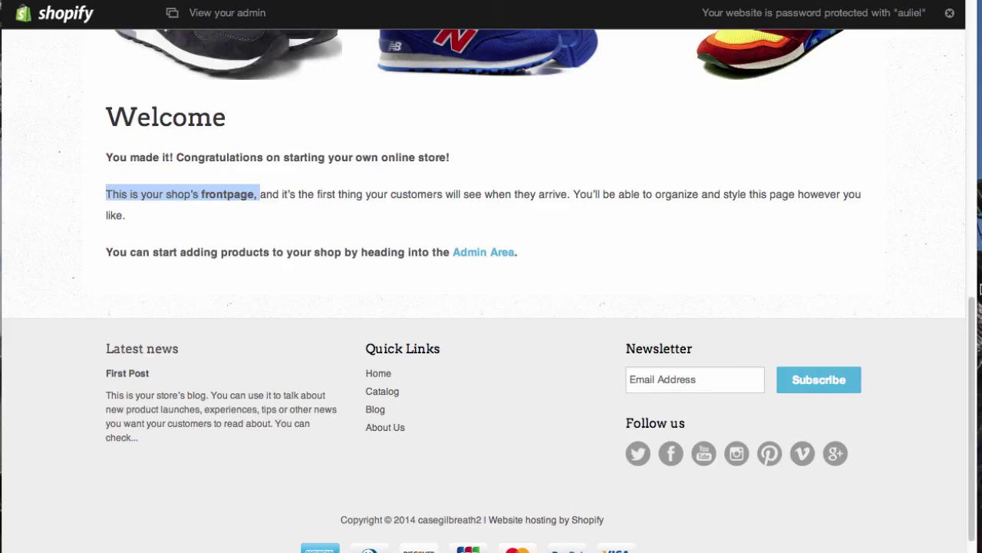
scroll(634, 228, up, 15)
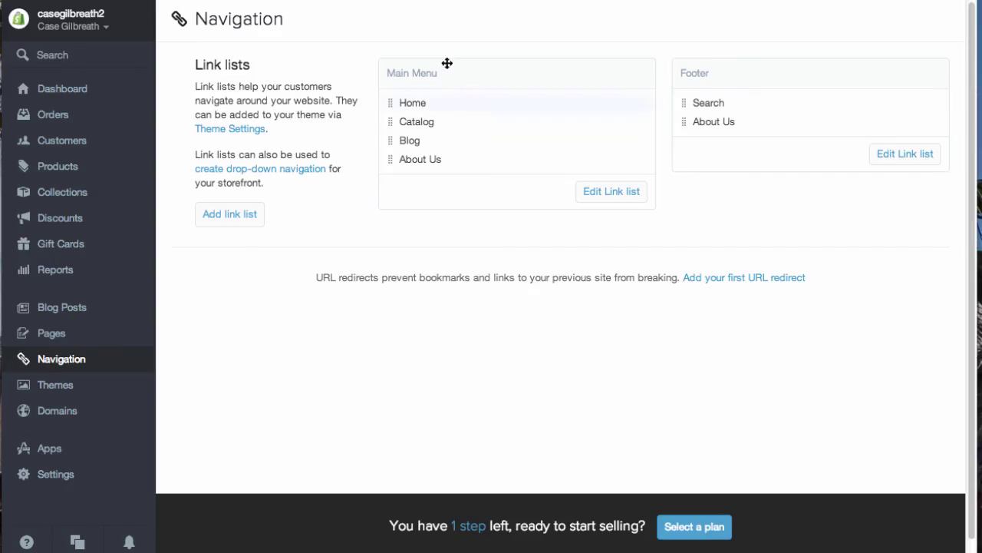
drag(437, 160, 471, 125)
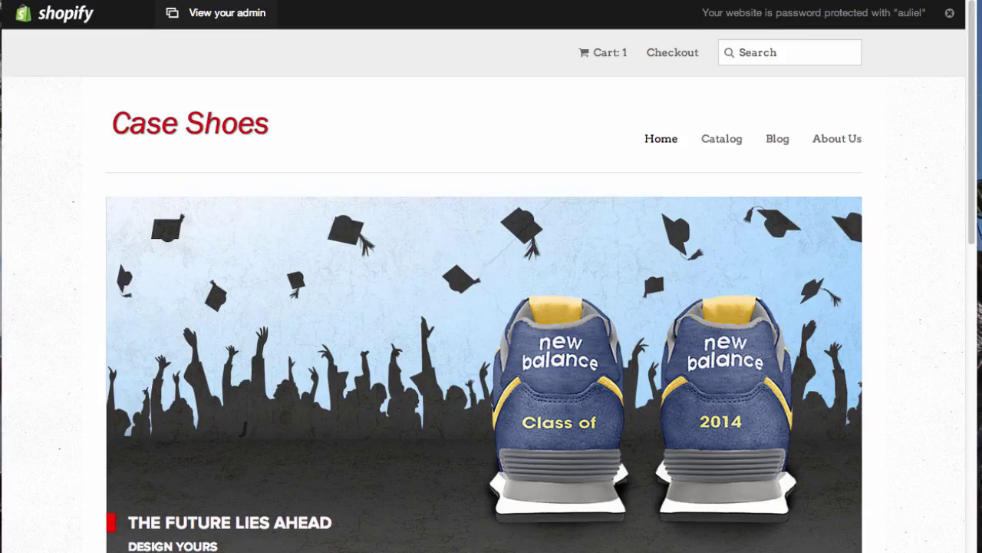
key(super+r)
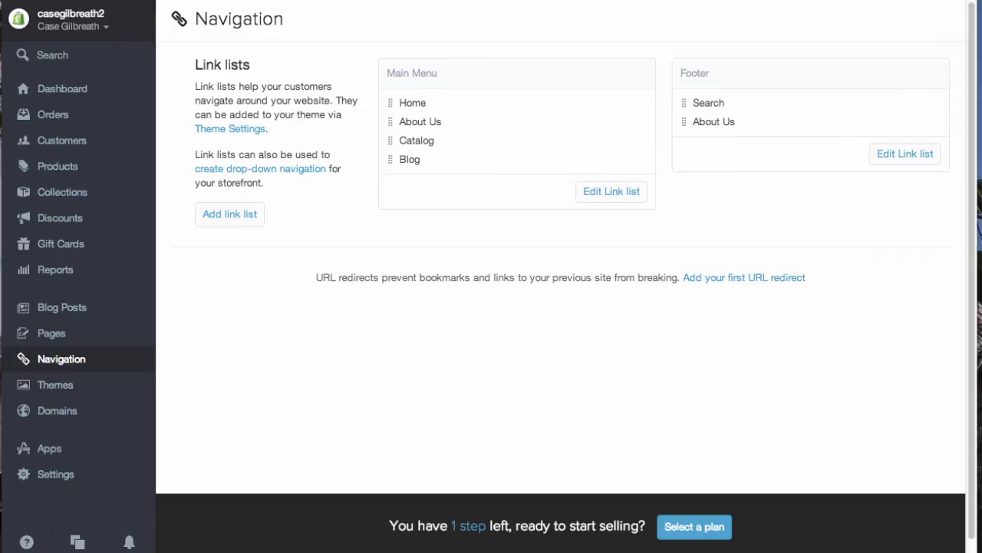
drag(428, 122, 431, 162)
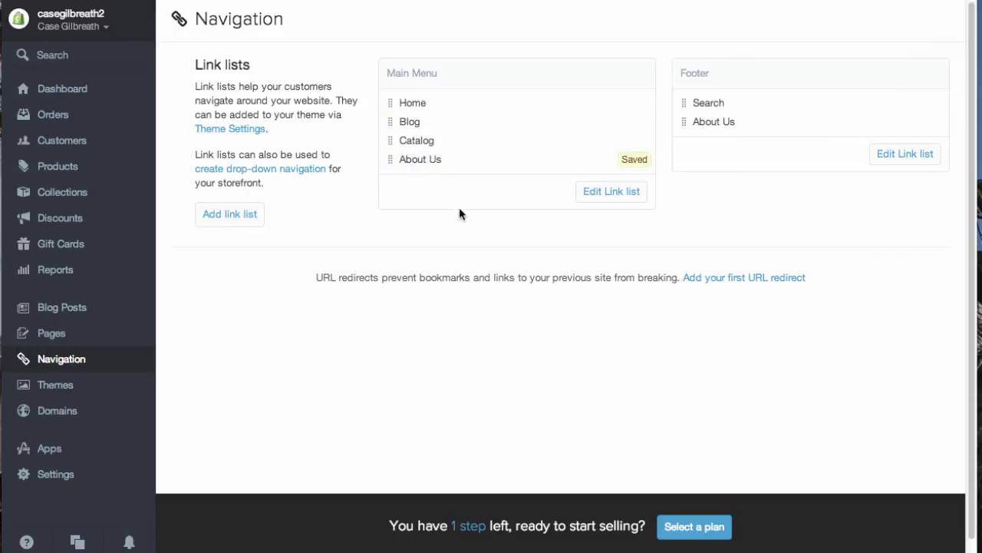
click(84, 394)
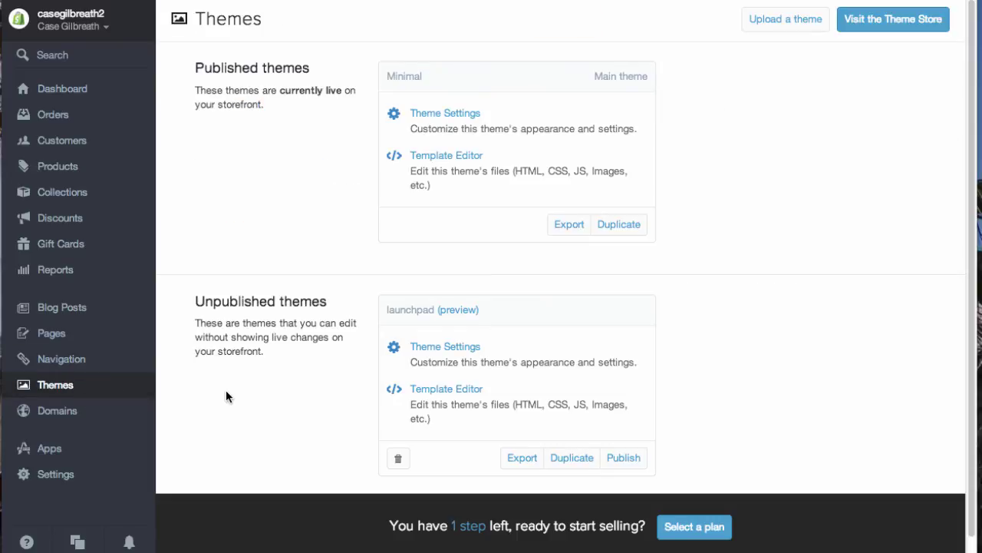
Step: Show Domains settings with the store on its default myshopify.com address
click(86, 421)
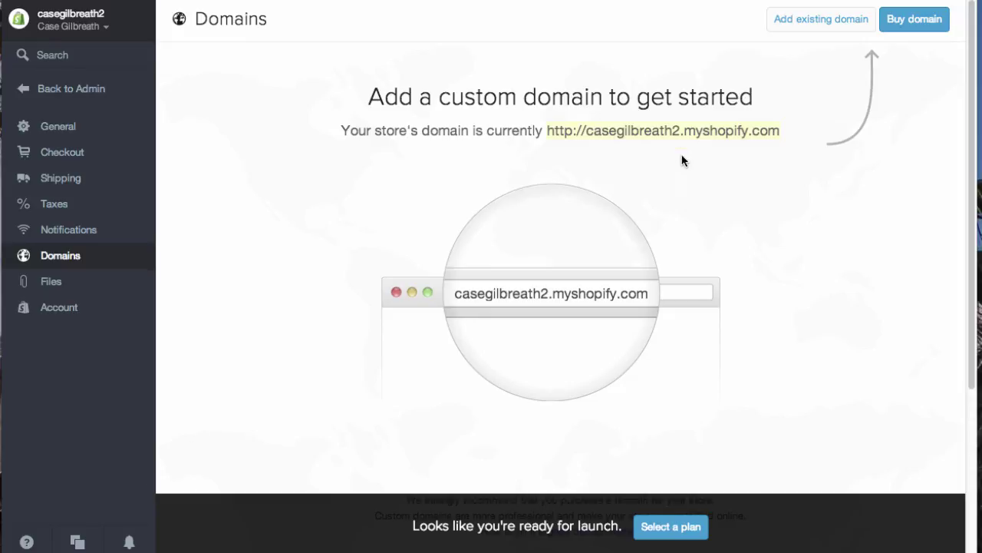
Step: Check domain extension prices under Buy domain without purchasing, then view Account settings
click(907, 23)
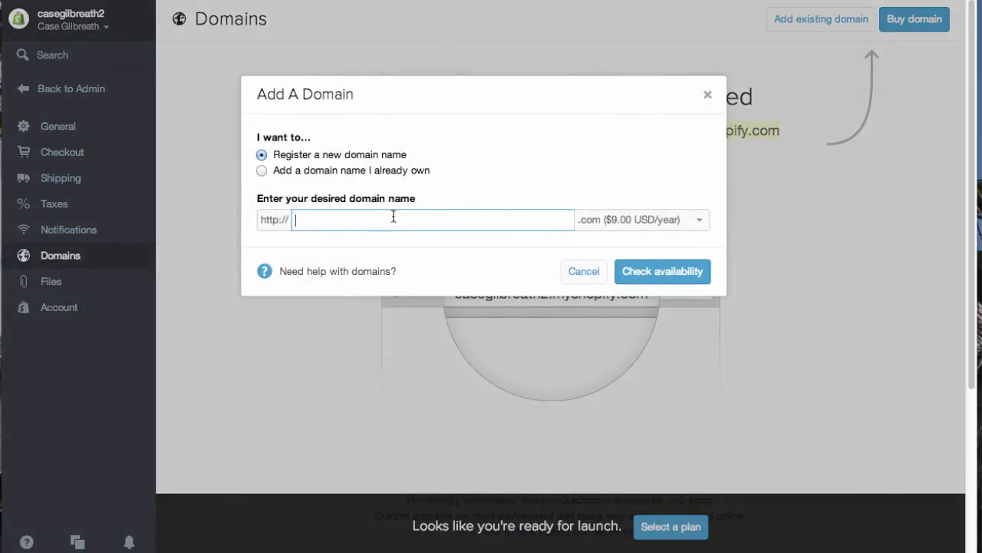
click(614, 223)
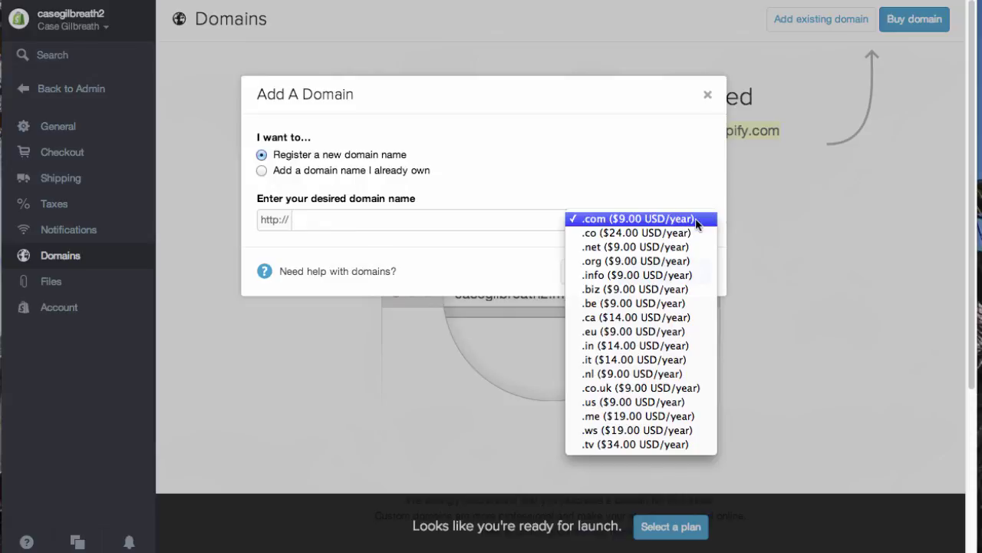
click(673, 169)
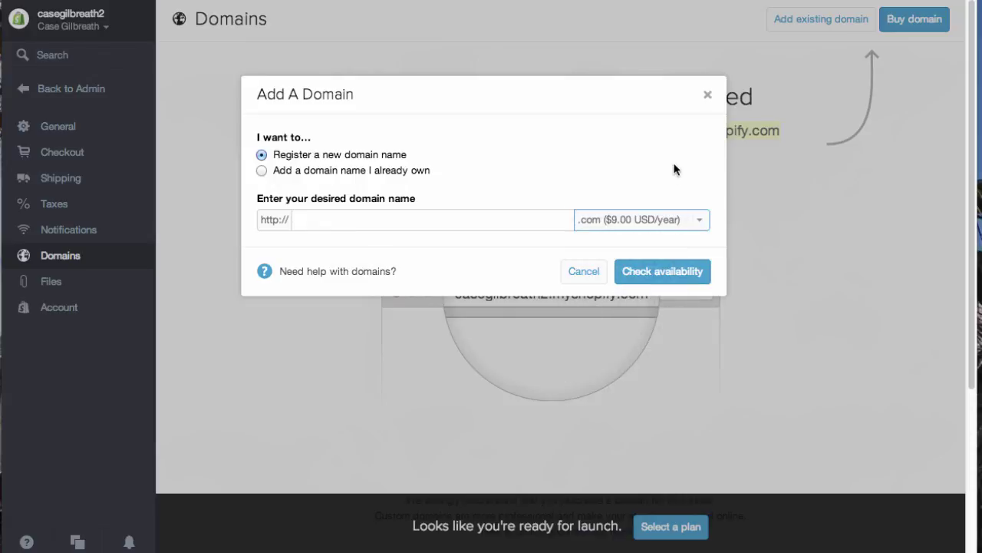
click(709, 96)
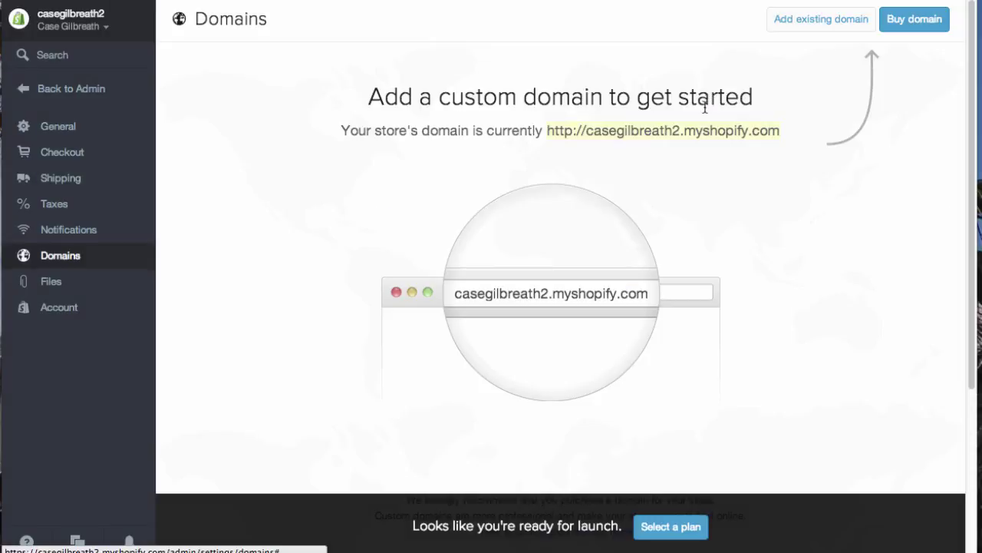
click(76, 311)
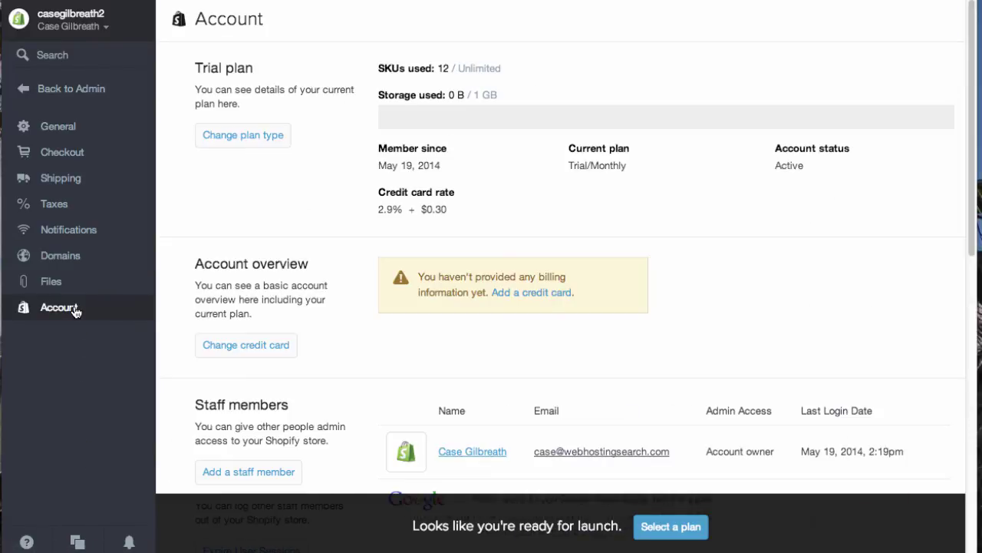
Step: Compare the Basic, Professional and Unlimited plan cards, then go to Checkout settings
click(250, 141)
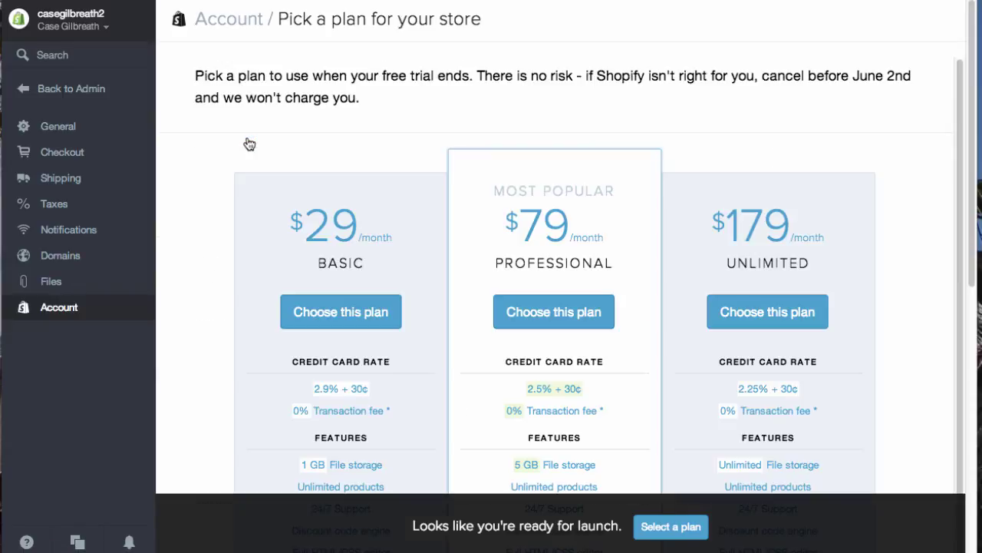
scroll(252, 221, down, 1)
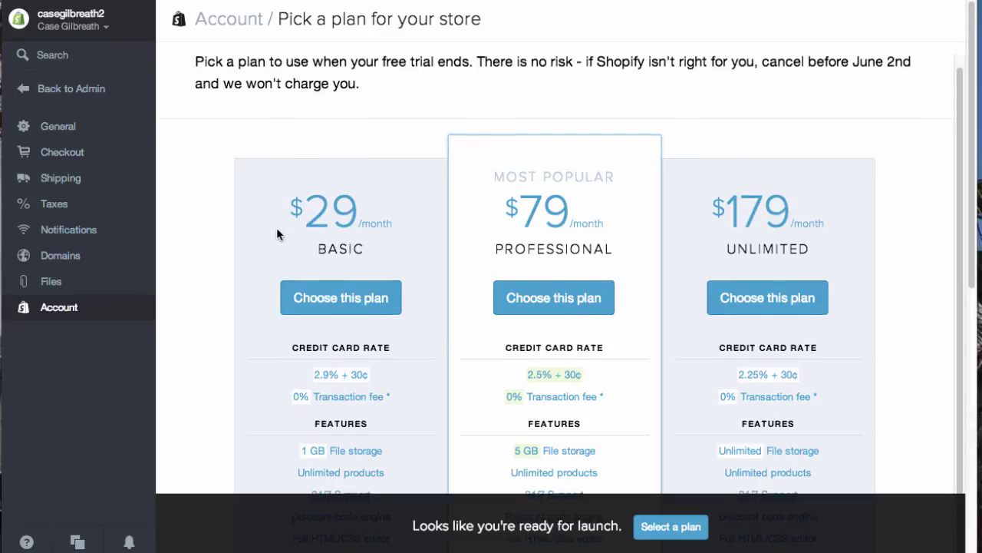
scroll(276, 227, down, 1)
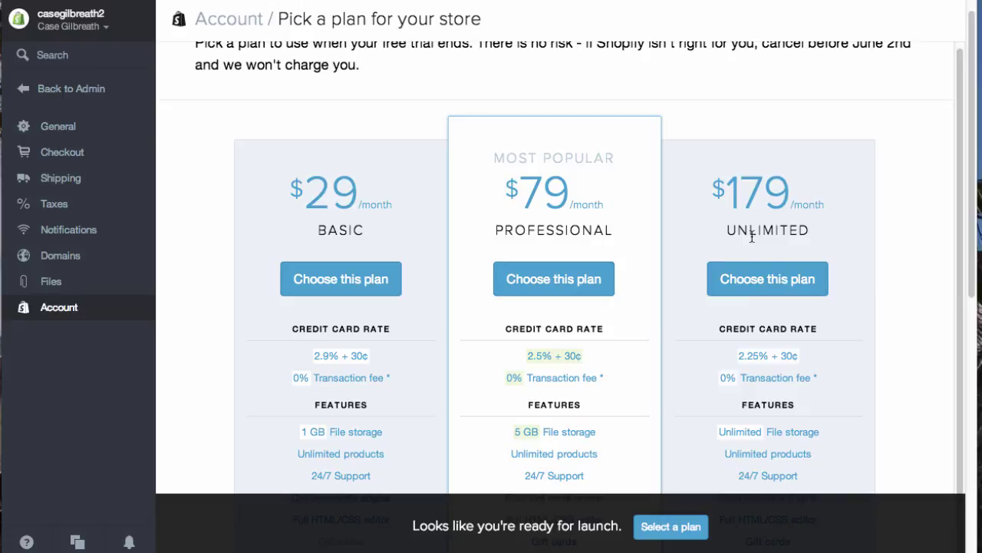
scroll(794, 296, down, 1)
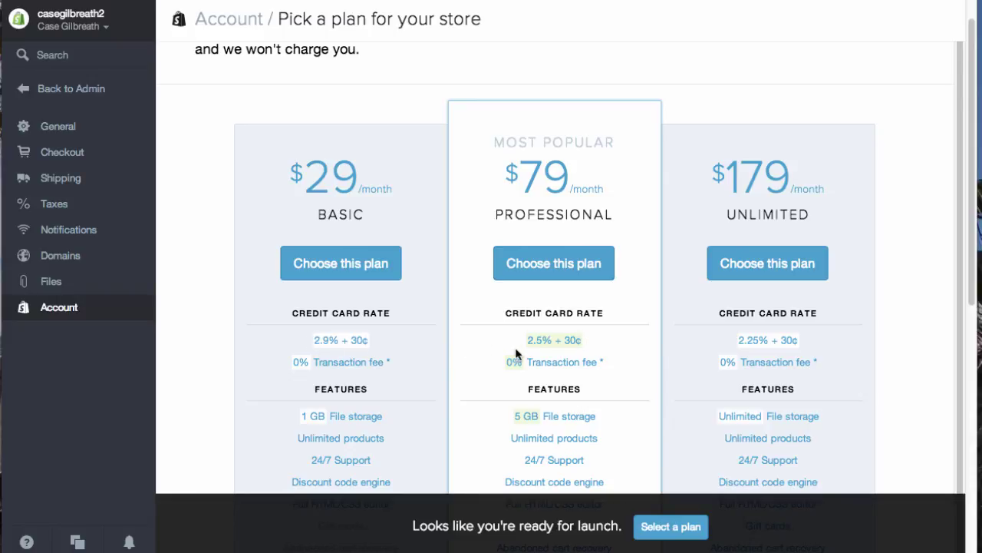
scroll(256, 320, up, 1)
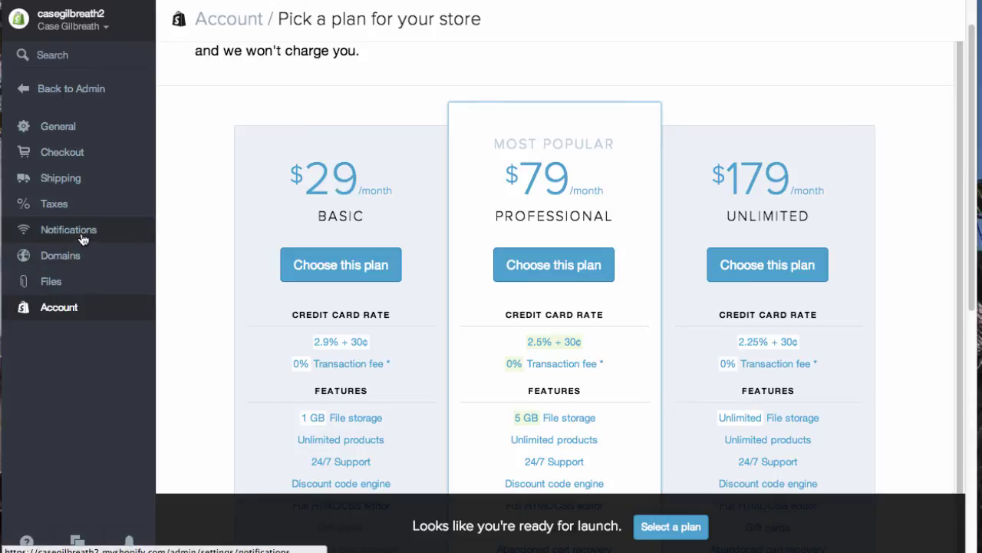
click(69, 152)
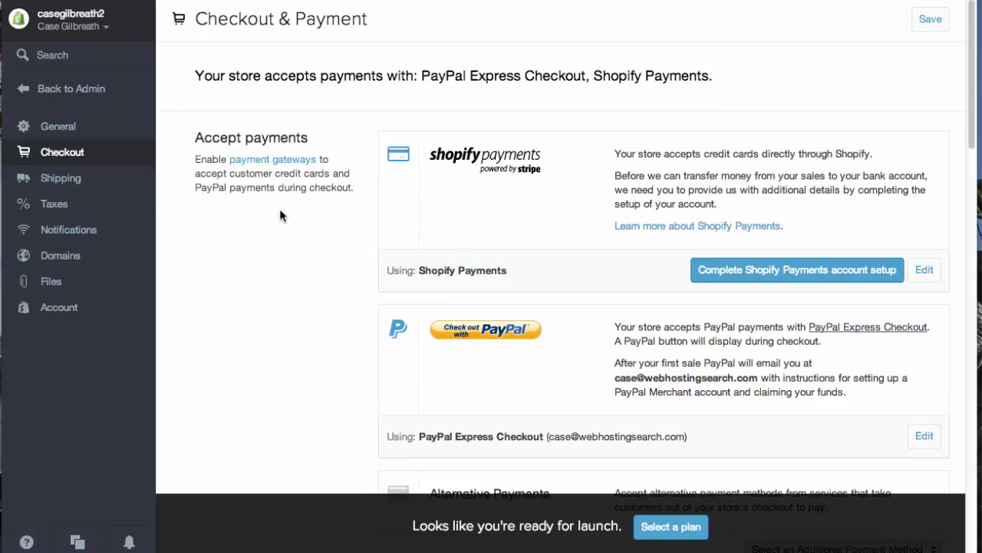
Step: Review Shopify Payments, PayPal Express Checkout and alternative payment options on the Checkout & Payment page
scroll(285, 215, down, 1)
scroll(286, 219, down, 5)
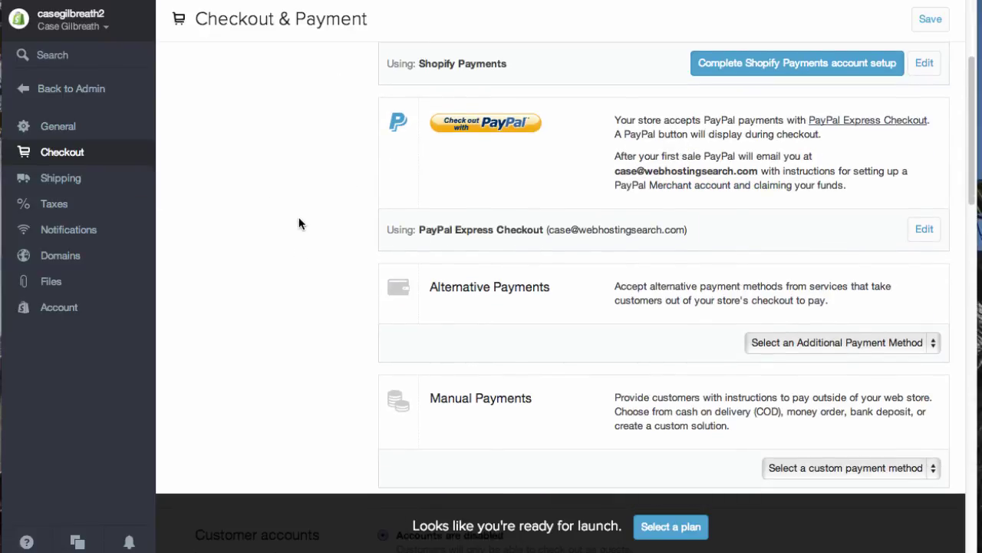
scroll(300, 226, up, 3)
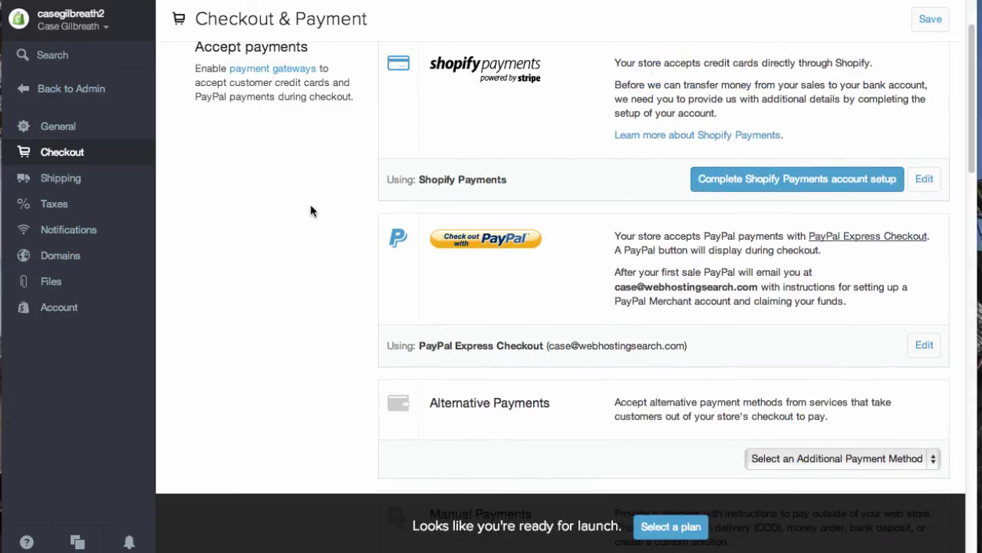
scroll(332, 219, up, 3)
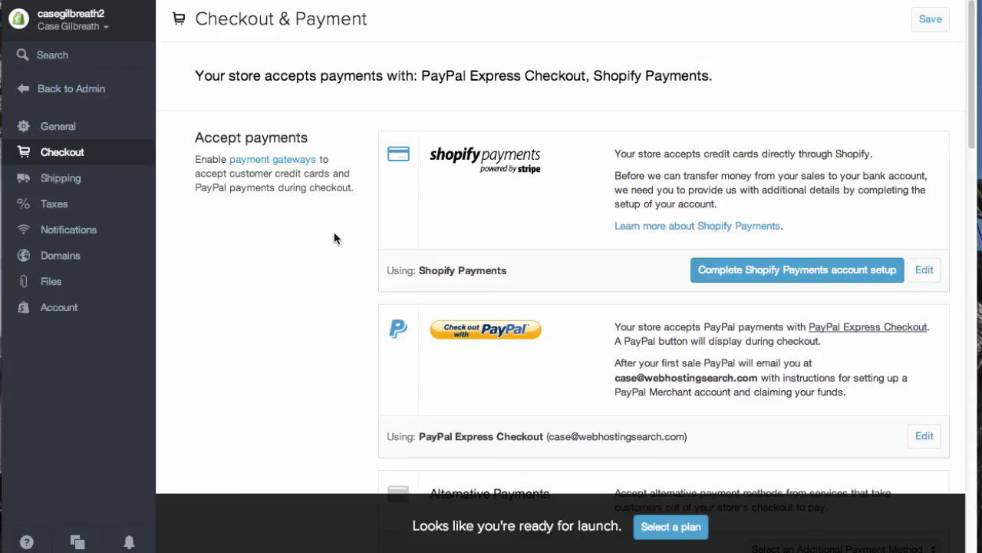
scroll(337, 226, down, 3)
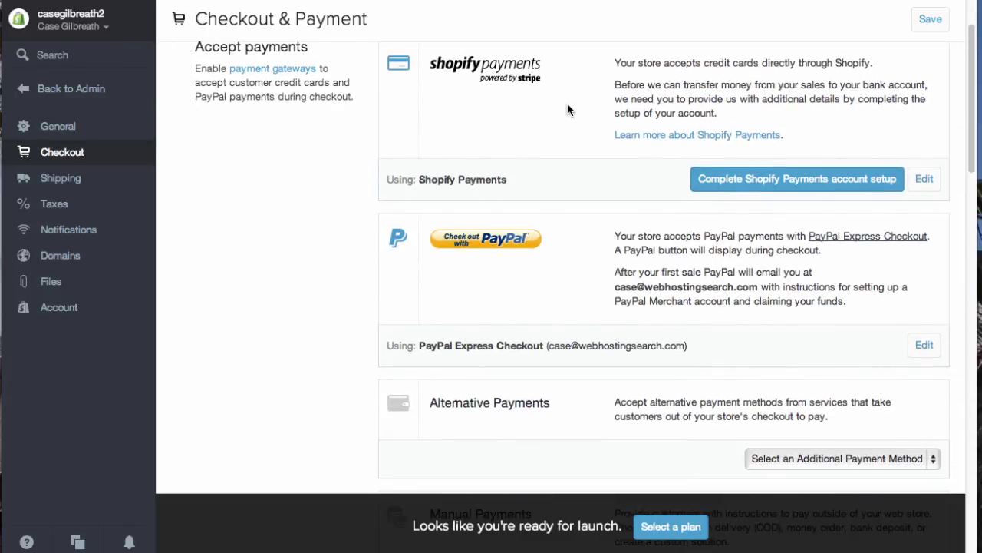
Step: Open the Shopify Payments account setup form and keep Corporation as the business type
click(785, 181)
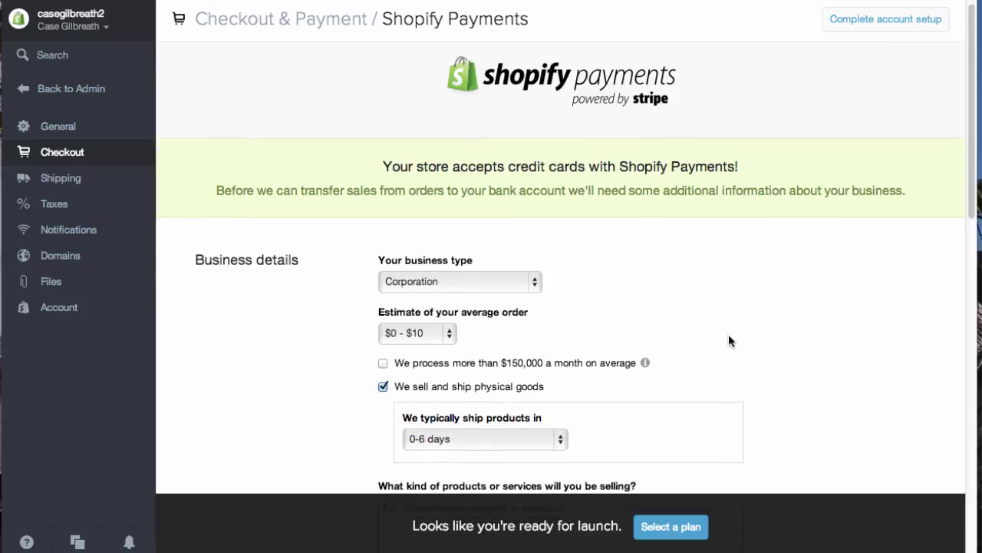
scroll(729, 337, down, 2)
click(513, 217)
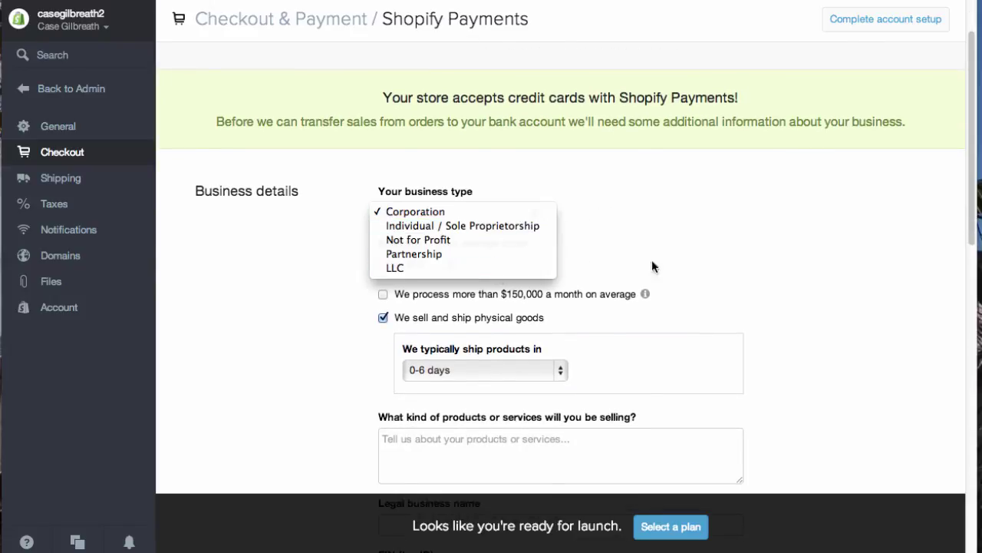
click(651, 222)
Step: Review the personal, billing and banking details, then return to checkout and payment settings
scroll(779, 233, down, 1)
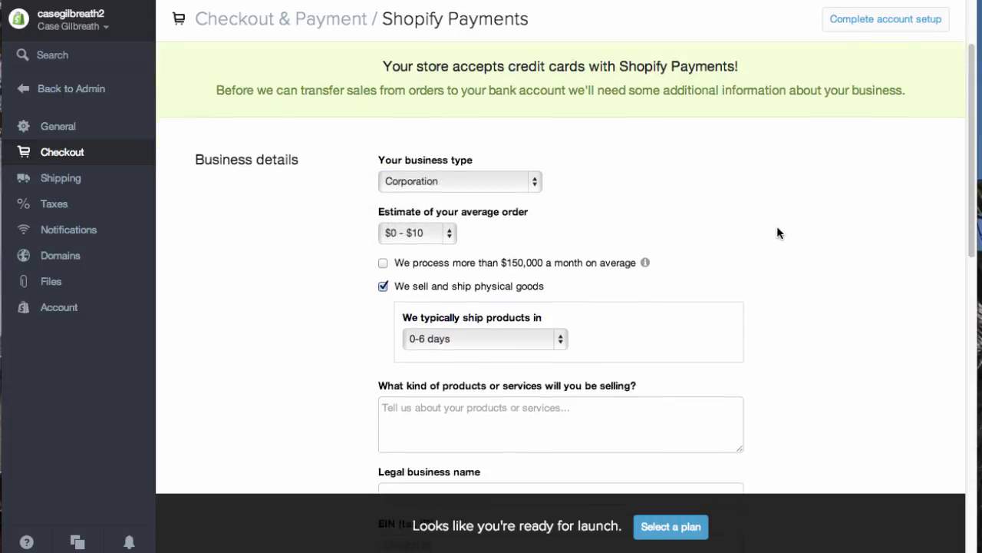
scroll(777, 232, down, 5)
scroll(766, 227, down, 3)
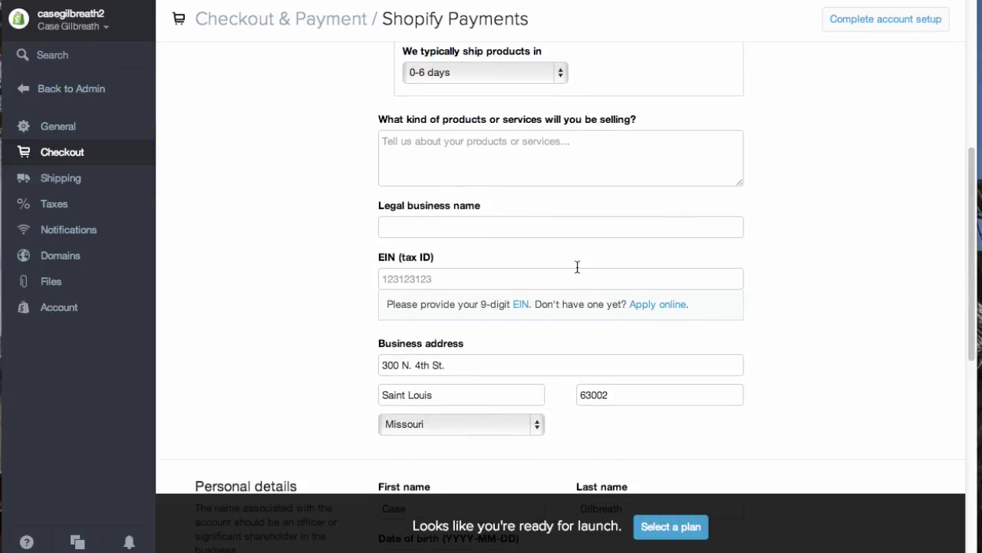
scroll(608, 270, down, 5)
scroll(674, 288, down, 4)
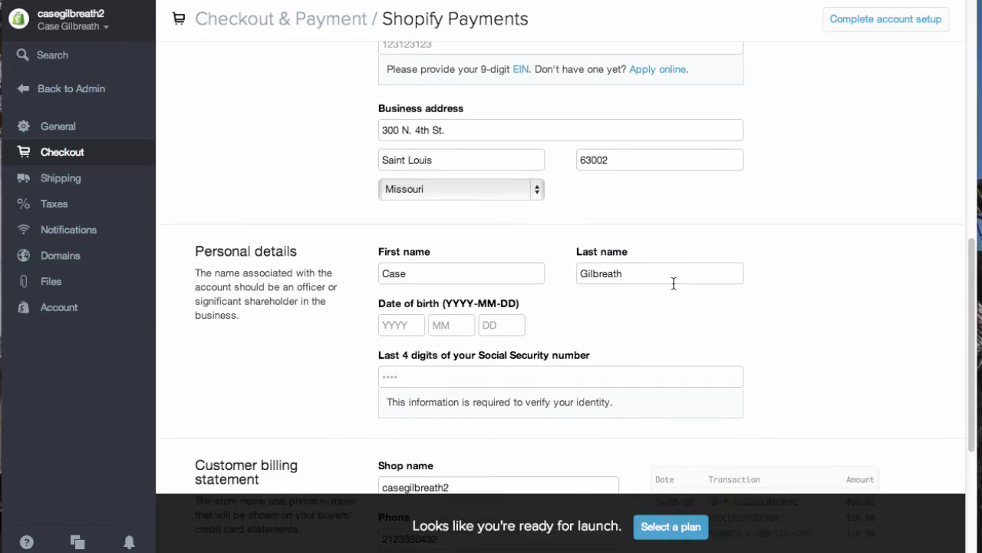
scroll(651, 287, down, 4)
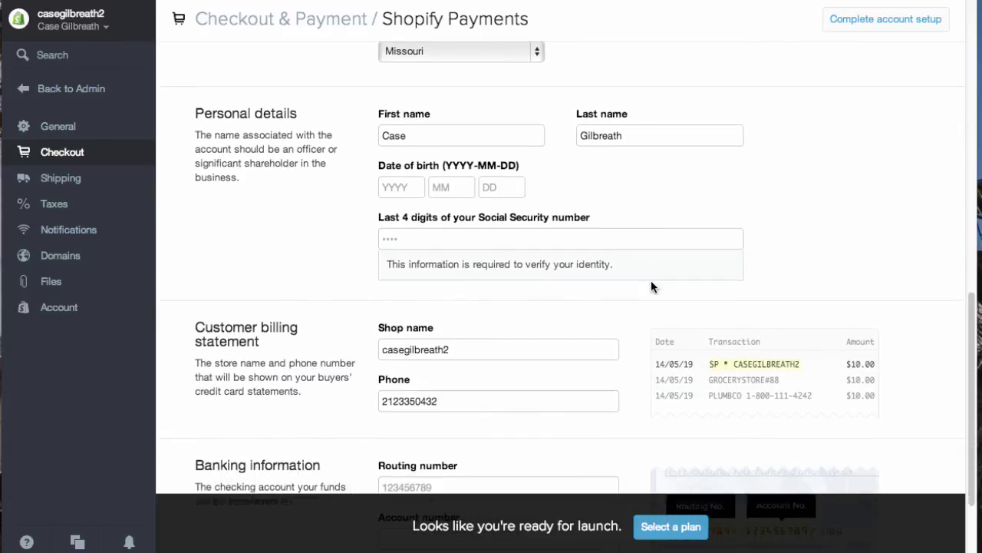
scroll(651, 286, down, 1)
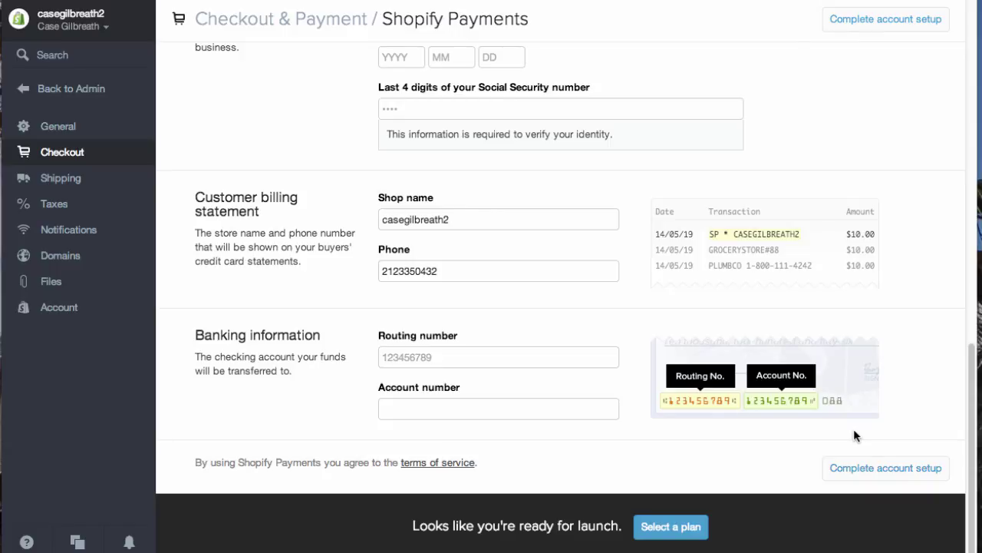
scroll(924, 297, up, 4)
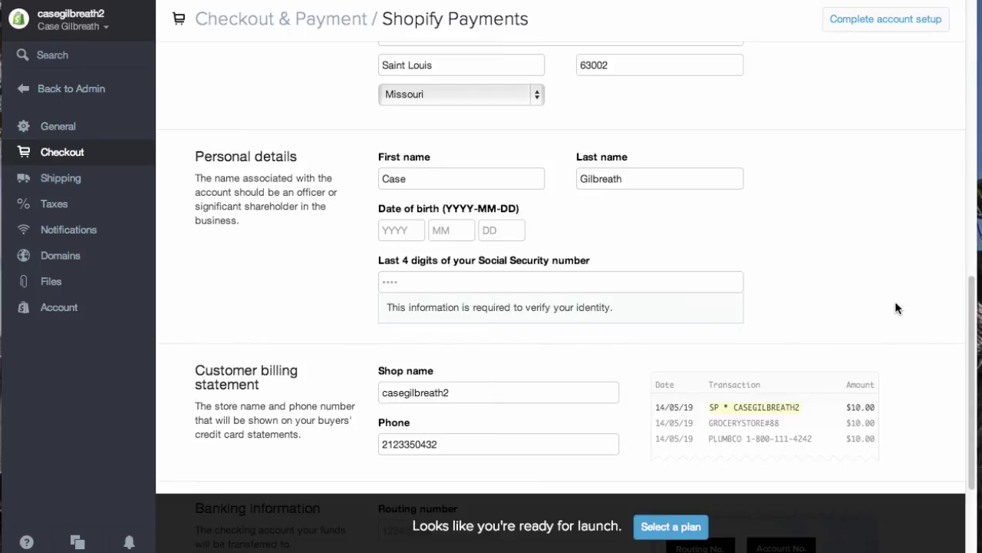
scroll(728, 345, up, 12)
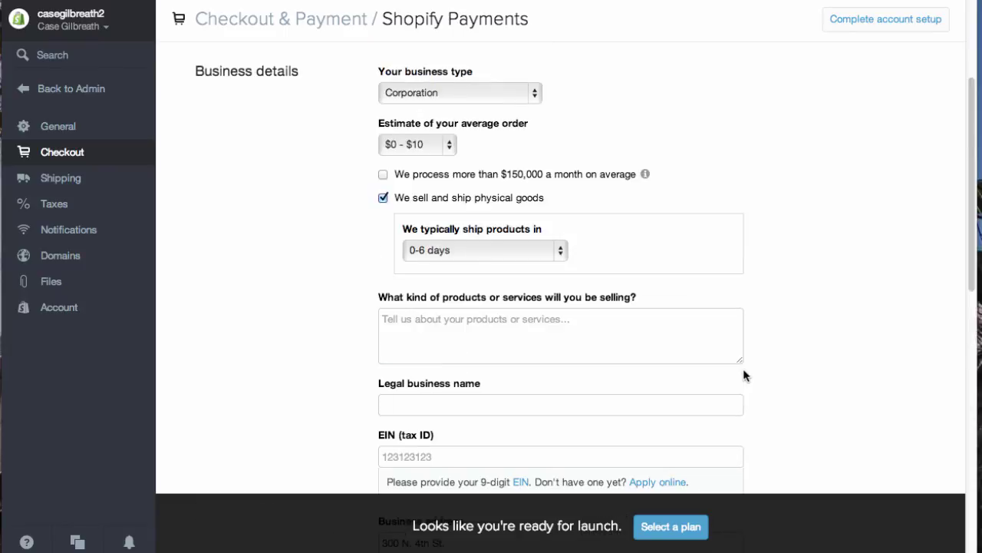
scroll(750, 368, up, 2)
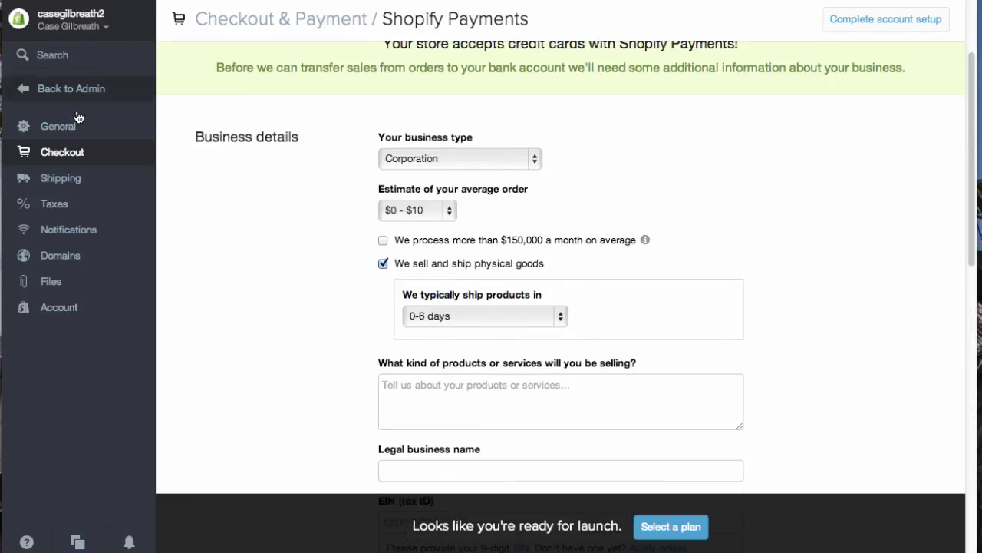
click(51, 152)
Step: Review the Rest of World and United States shipping rates and fulfillment services, then open a new tab
click(60, 179)
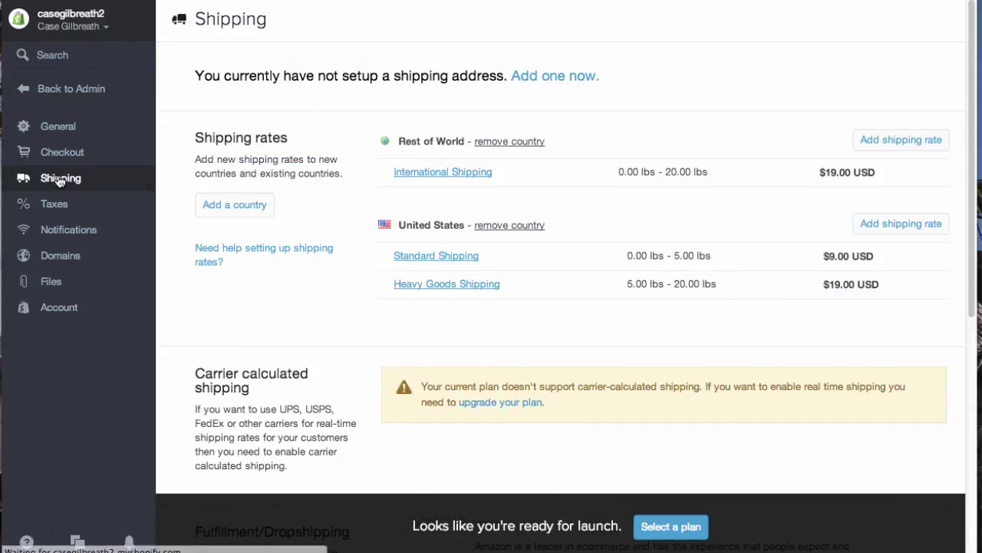
scroll(334, 278, down, 1)
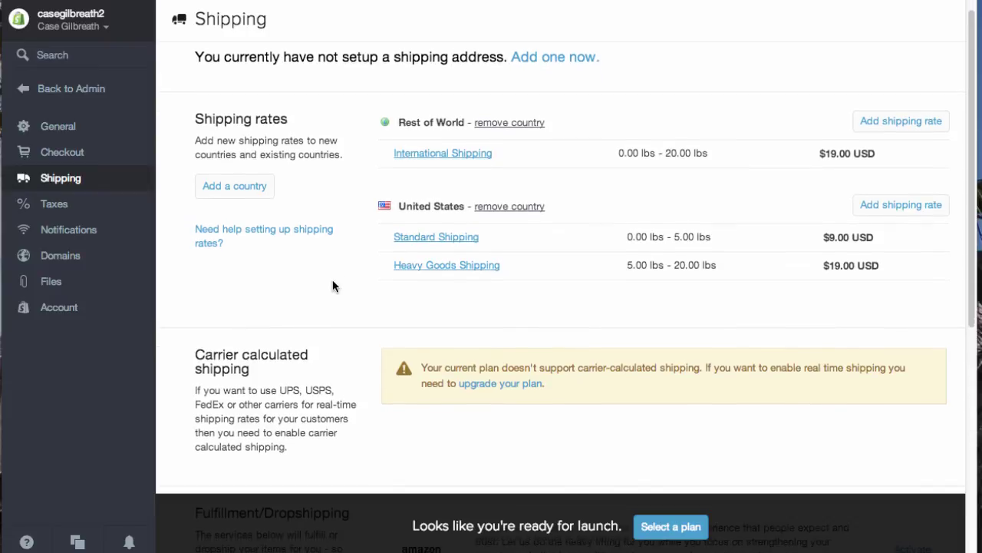
scroll(332, 281, down, 5)
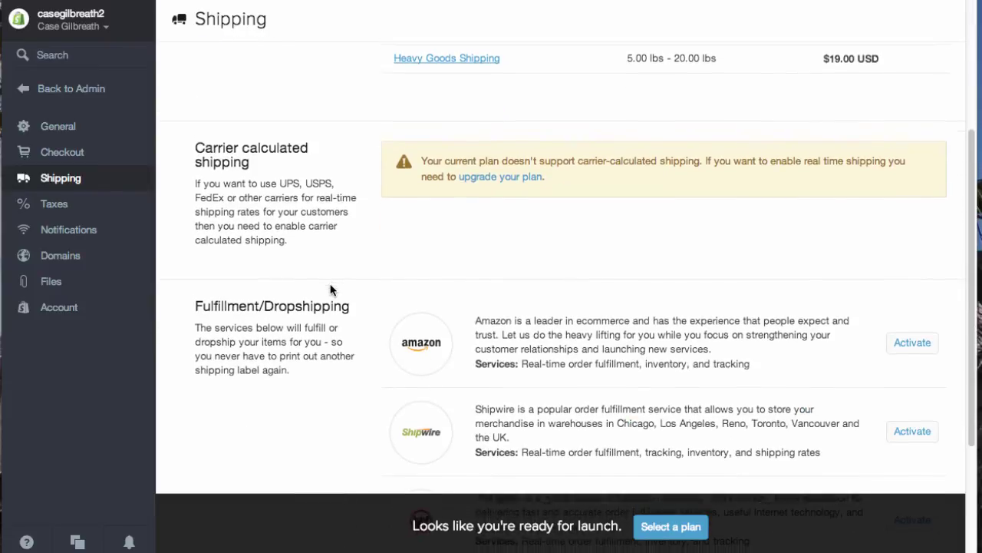
scroll(331, 289, down, 5)
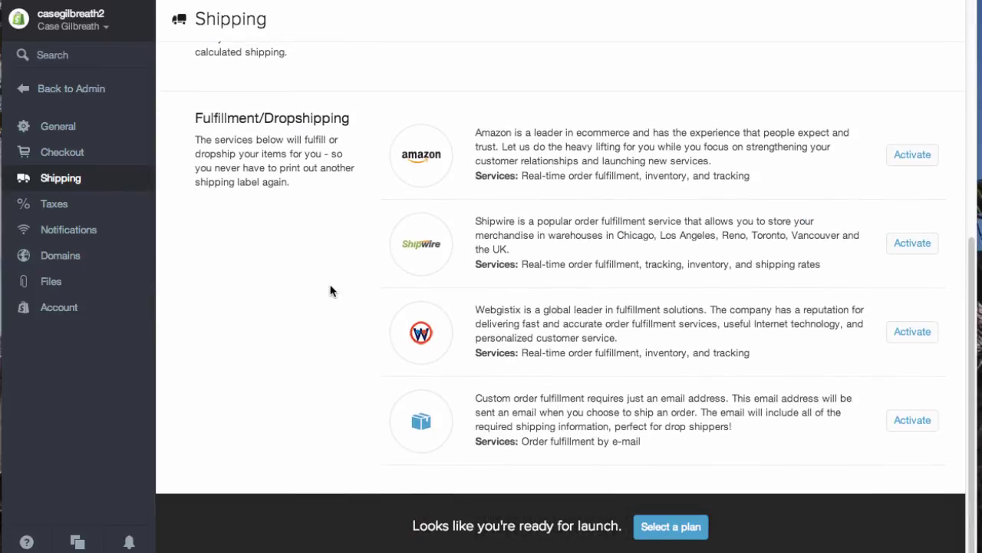
scroll(331, 291, up, 10)
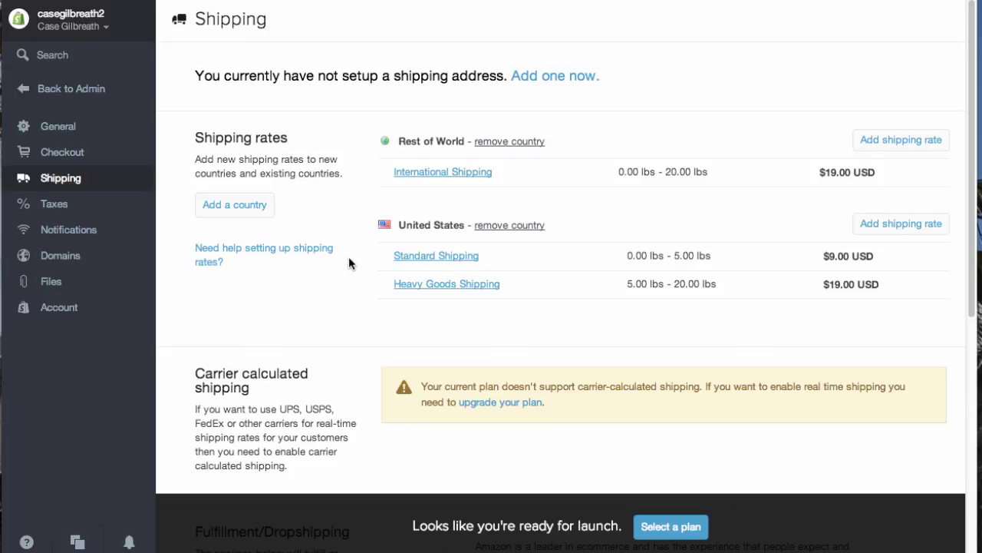
key(super+t)
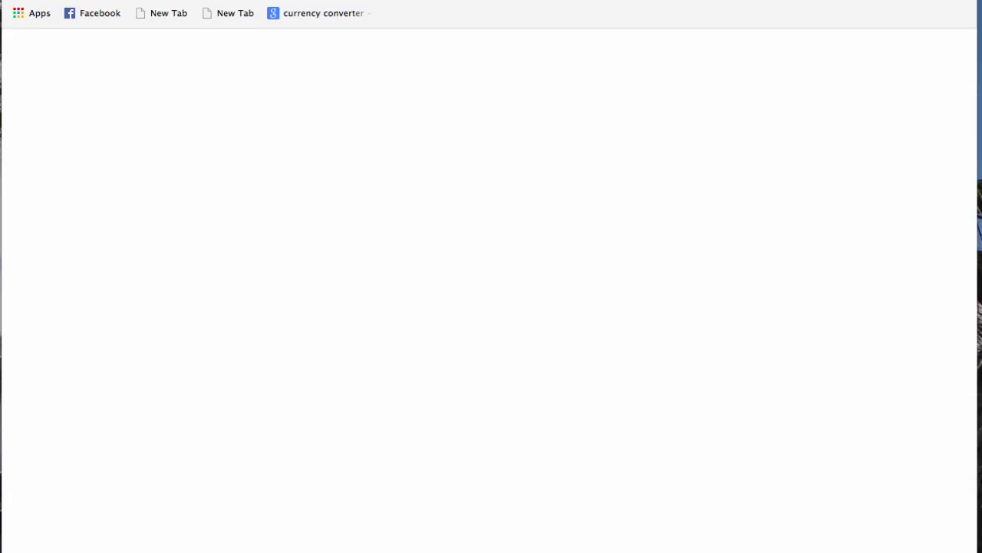
Step: Load the Shopify homepage by entering 'shop' and open Resources > Documentation
text(shop)
key(Return)
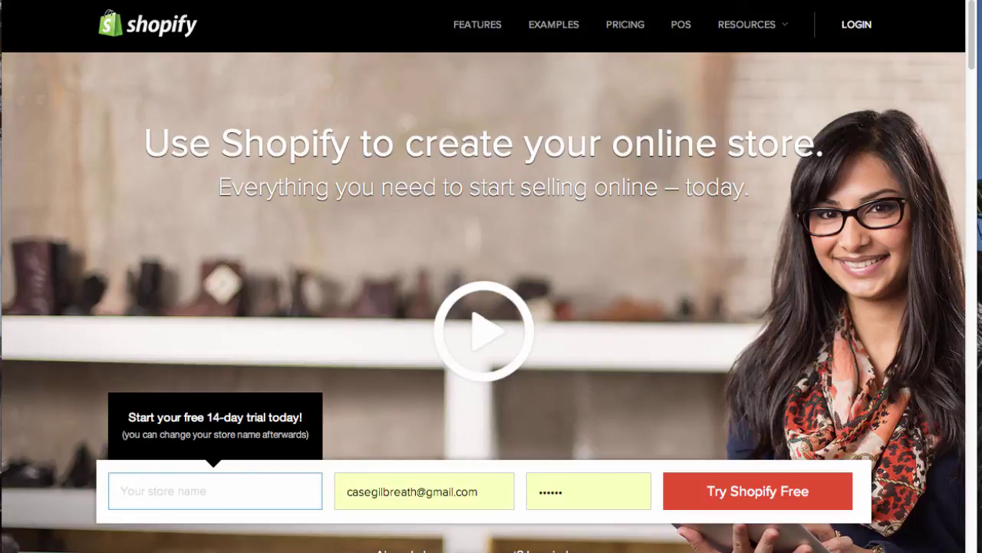
mouse_move(753, 23)
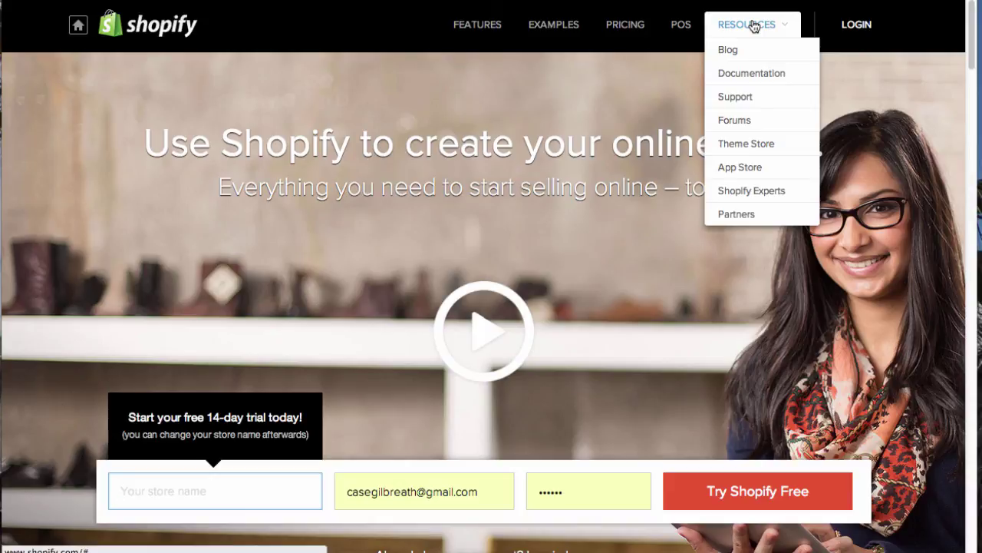
click(749, 75)
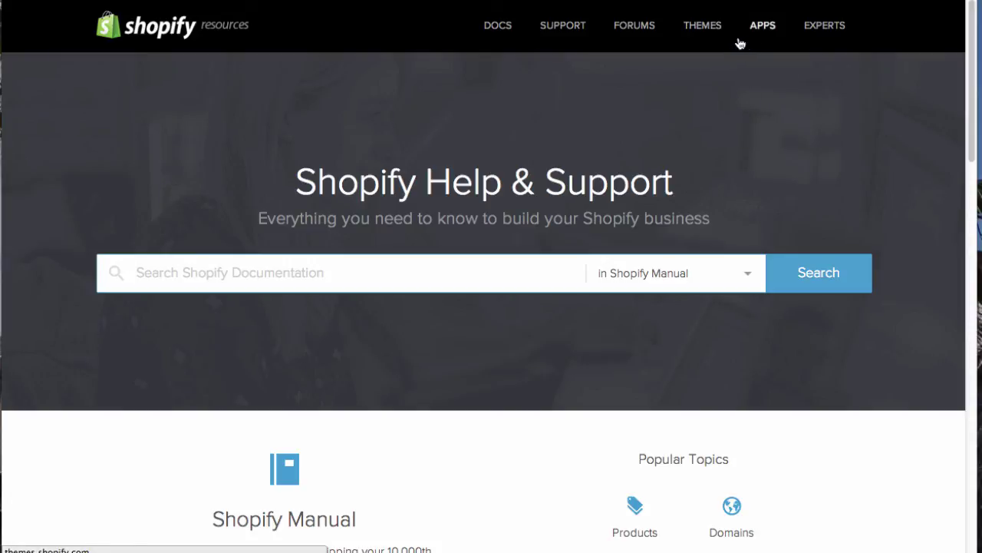
Step: Browse the Support page's popular questions and contact options, then go to Shopify Experts
click(558, 37)
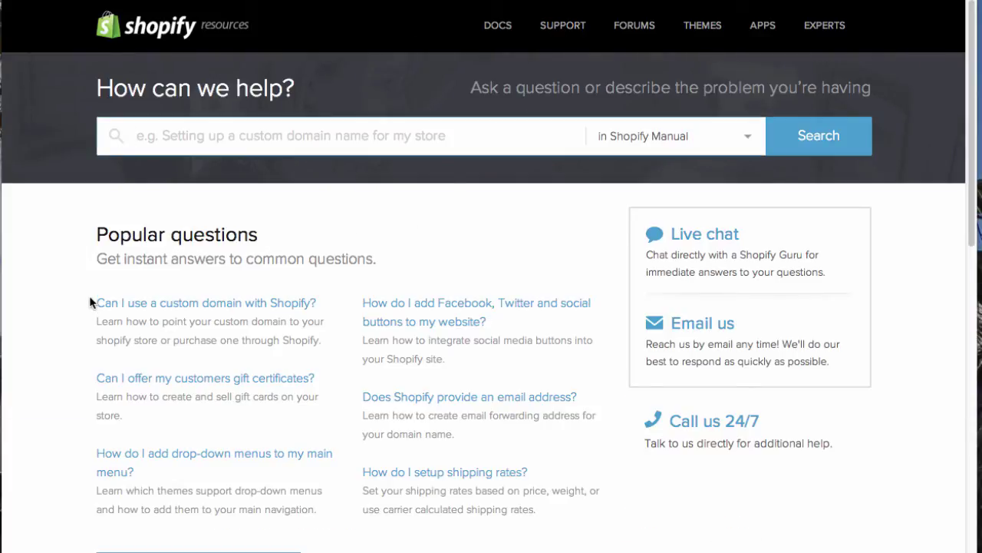
scroll(79, 285, down, 1)
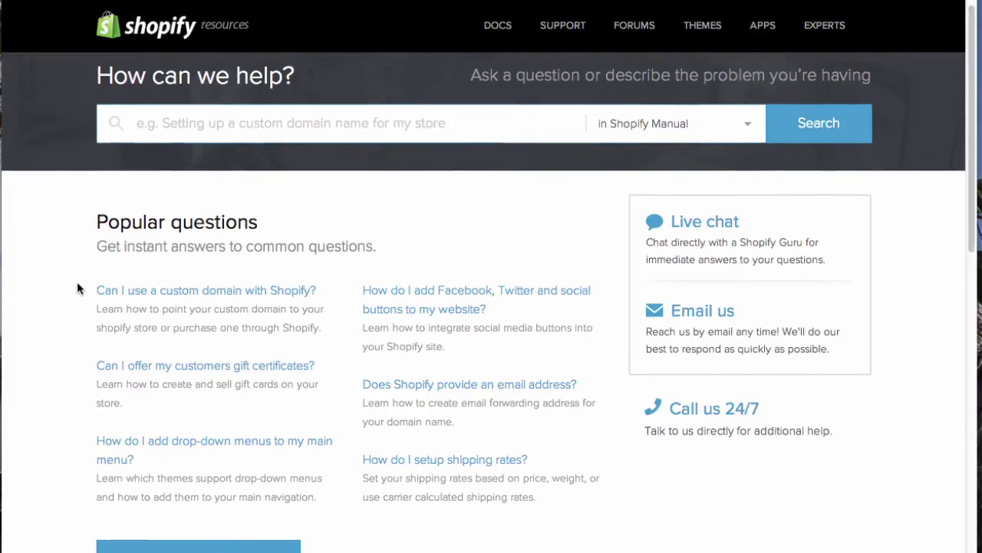
scroll(78, 283, down, 5)
scroll(77, 280, up, 6)
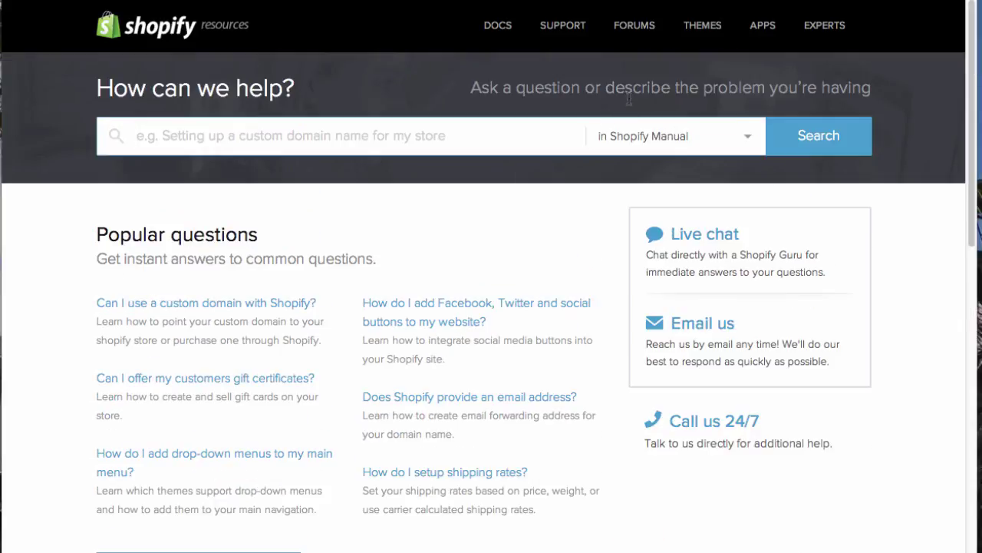
click(818, 25)
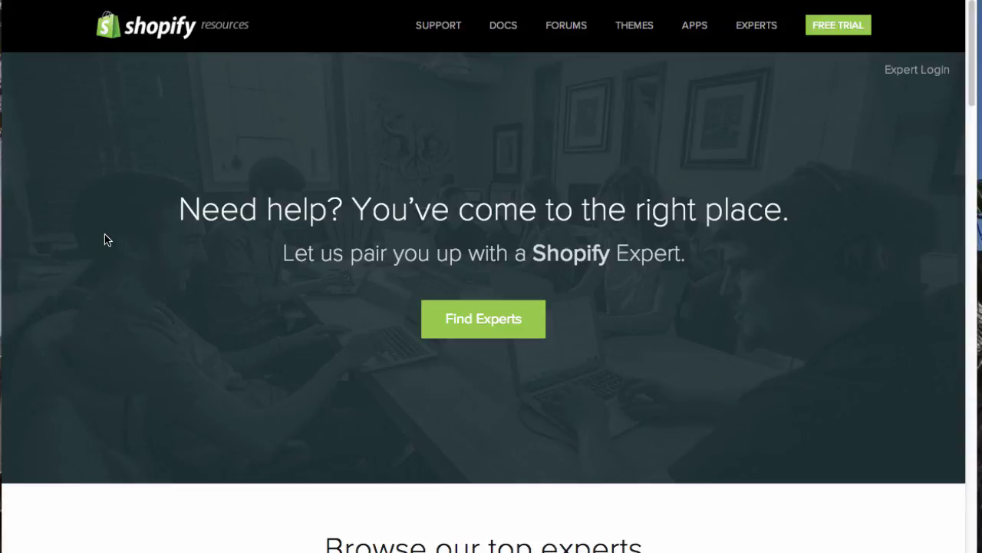
Step: Scroll the Shopify Experts page and start the Find Experts matching
scroll(106, 241, down, 2)
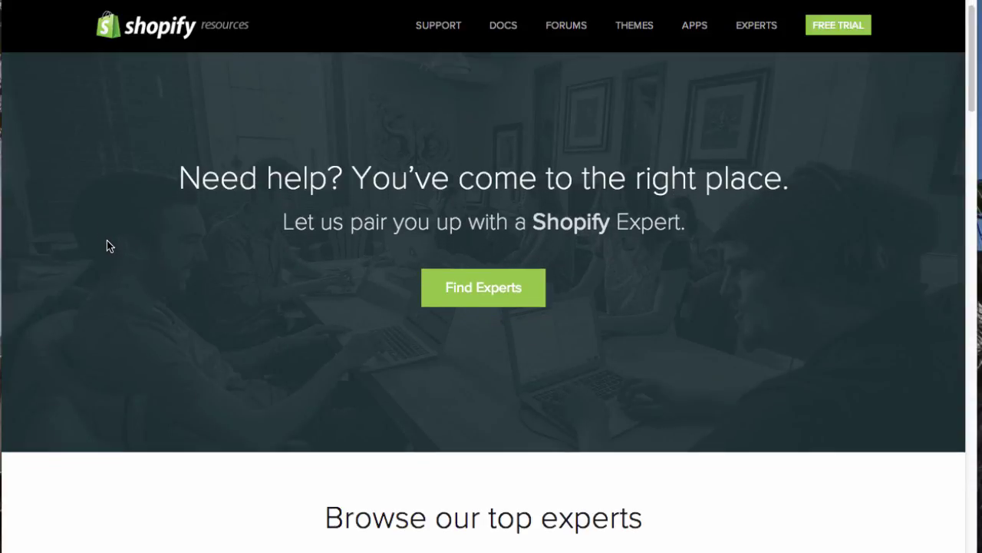
scroll(107, 243, down, 5)
scroll(109, 252, up, 5)
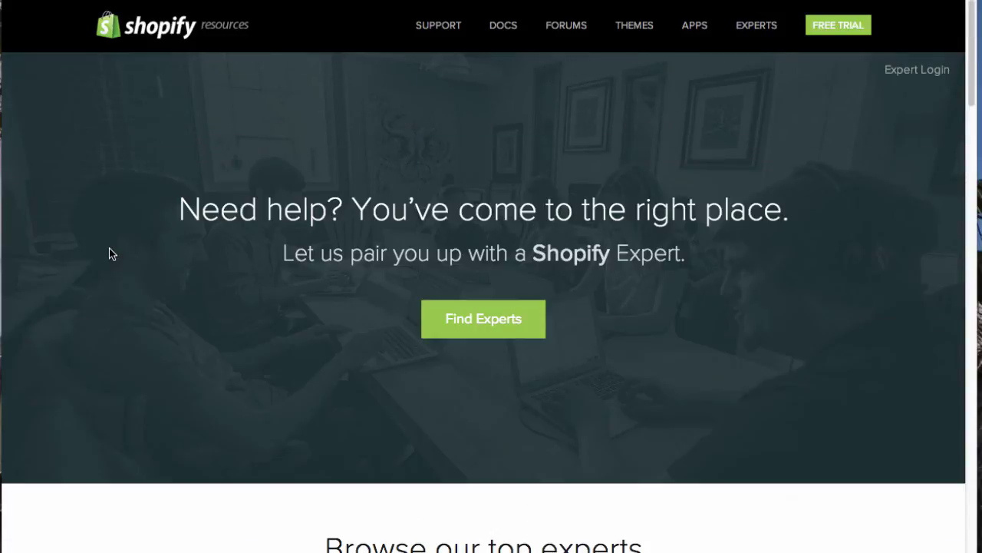
click(485, 319)
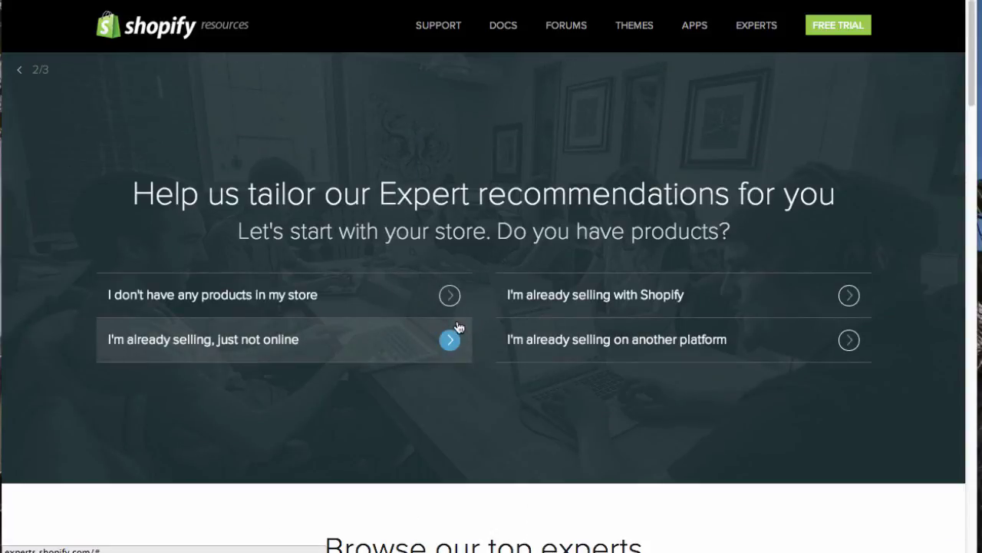
Step: Scroll through the recommendation questionnaire asking whether the store has products
scroll(344, 318, down, 5)
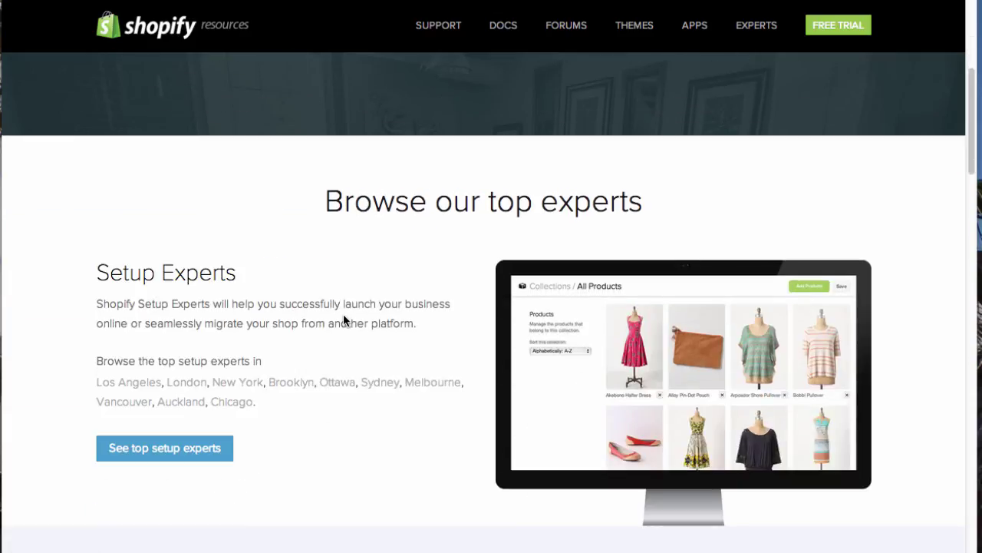
scroll(344, 327, up, 5)
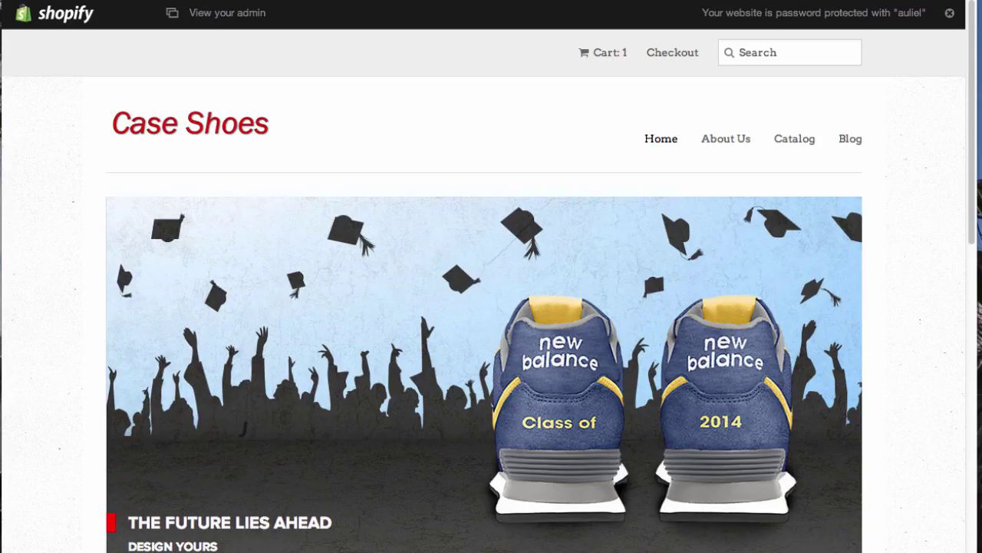
scroll(65, 175, down, 2)
scroll(69, 169, down, 1)
scroll(74, 159, up, 3)
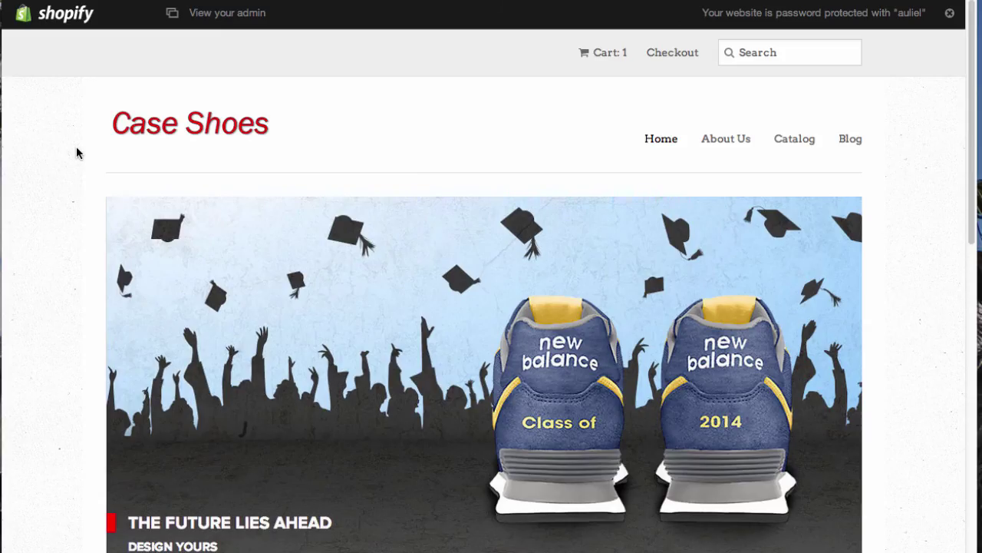